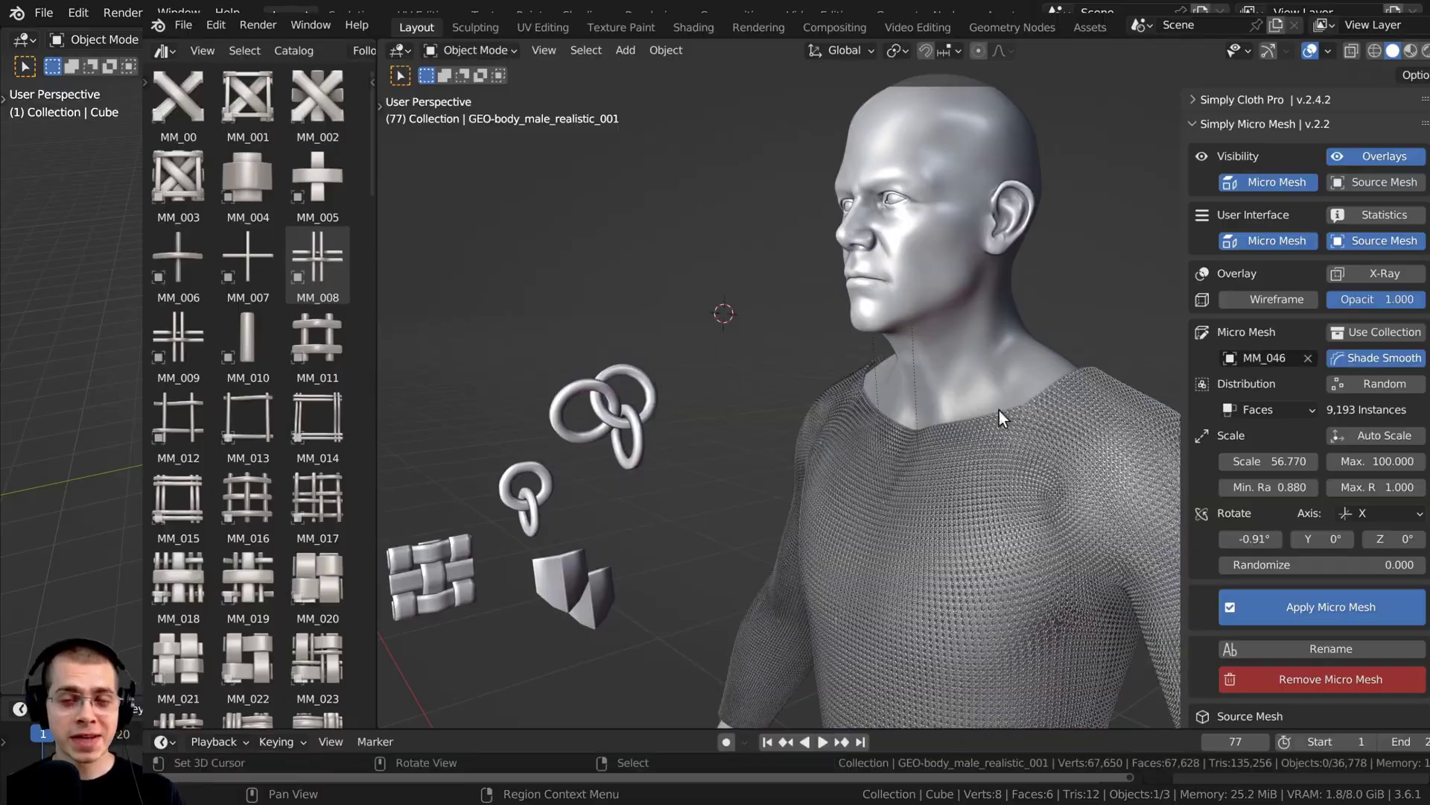
# Step: Try out different scale and randomize values for the MM_046 micro mesh on the figure's torso
pyautogui.scroll(3, 1041, 421)
pyautogui.keyDown('shift'); pyautogui.moveTo(1040, 422); pyautogui.dragTo(959, 304, button='middle'); pyautogui.keyUp('shift')
pyautogui.moveTo(1269, 461); pyautogui.dragTo(1292, 461)
pyautogui.rightClick(1293, 461)
pyautogui.moveTo(1294, 564); pyautogui.dragTo(1338, 564)
pyautogui.rightClick(1337, 564)
pyautogui.keyDown('ctrl'); pyautogui.scroll(-1, 1381, 513); pyautogui.keyUp('ctrl')
pyautogui.keyDown('ctrl'); pyautogui.scroll(1, 1382, 513); pyautogui.keyUp('ctrl')
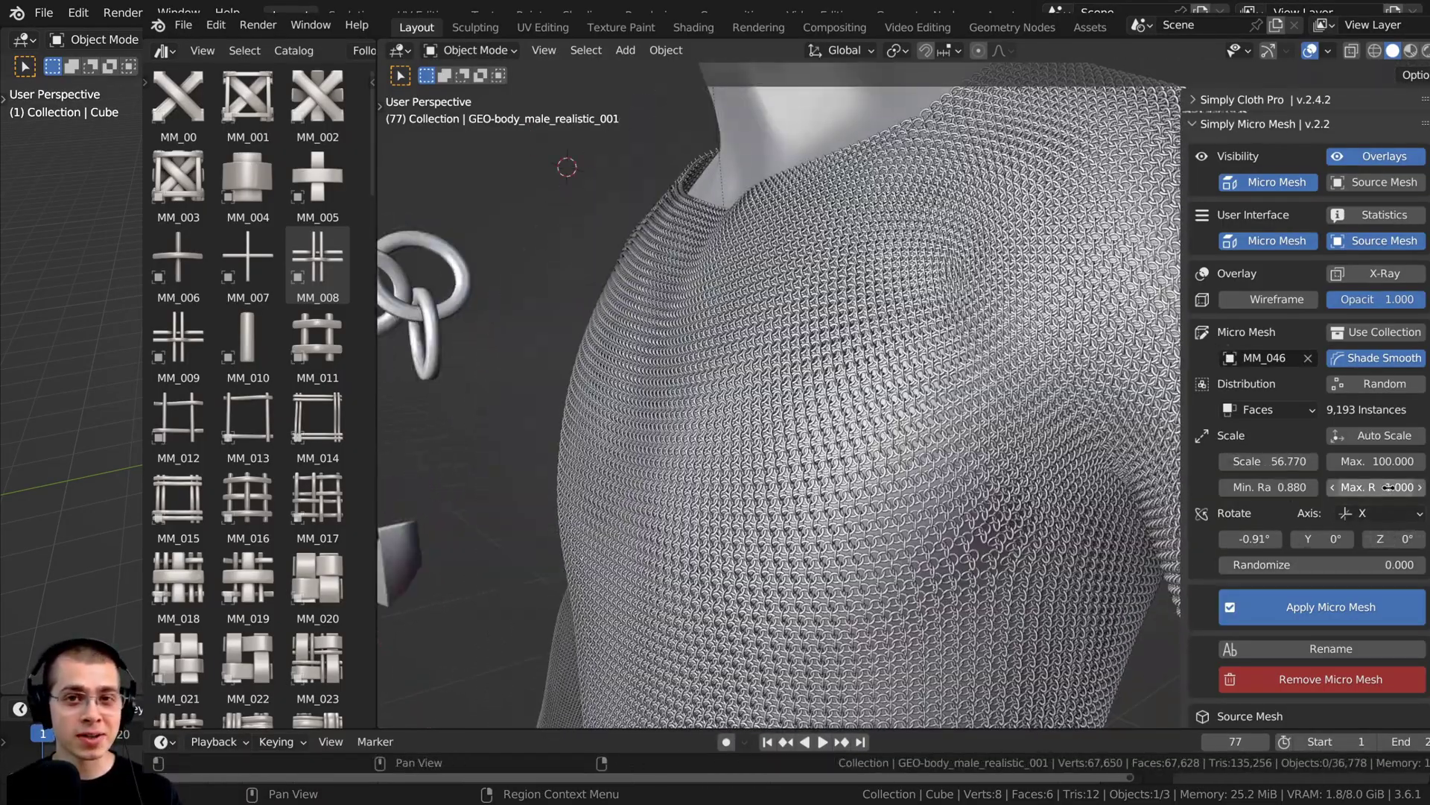
# Step: Clear MM_046, pick another source object for the micro mesh and set the scale to 75.570
pyautogui.click(1307, 359)
pyautogui.click(1308, 359)
pyautogui.click(389, 552)
pyautogui.moveTo(1269, 461)
pyautogui.mouseDown()
pyautogui.moveTo(1312, 461)
pyautogui.moveTo(1256, 461)
pyautogui.moveTo(1288, 462)
pyautogui.mouseUp()
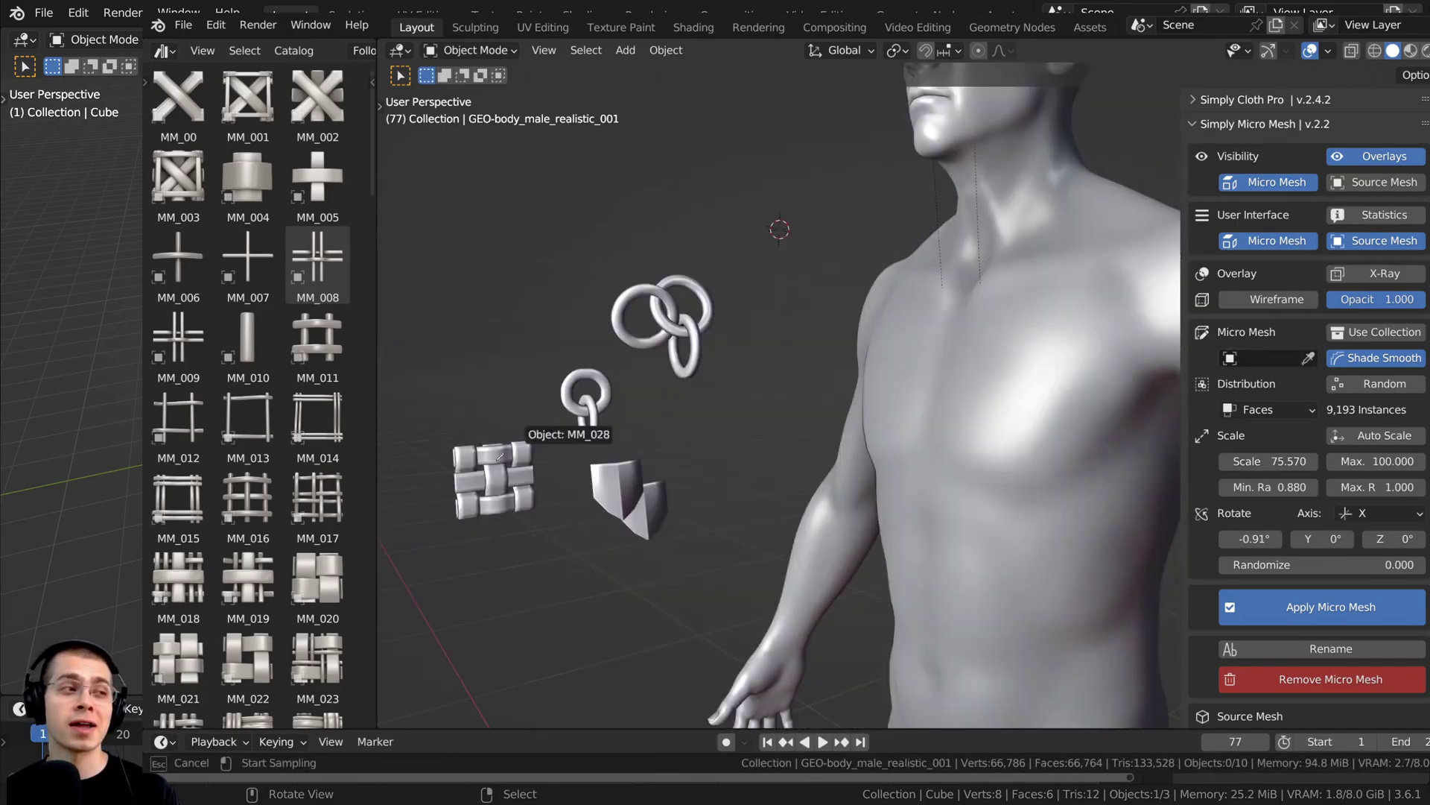
# Step: Use the woven object MM_028 as the torso's micro mesh and adjust its scale
pyautogui.click(497, 459)
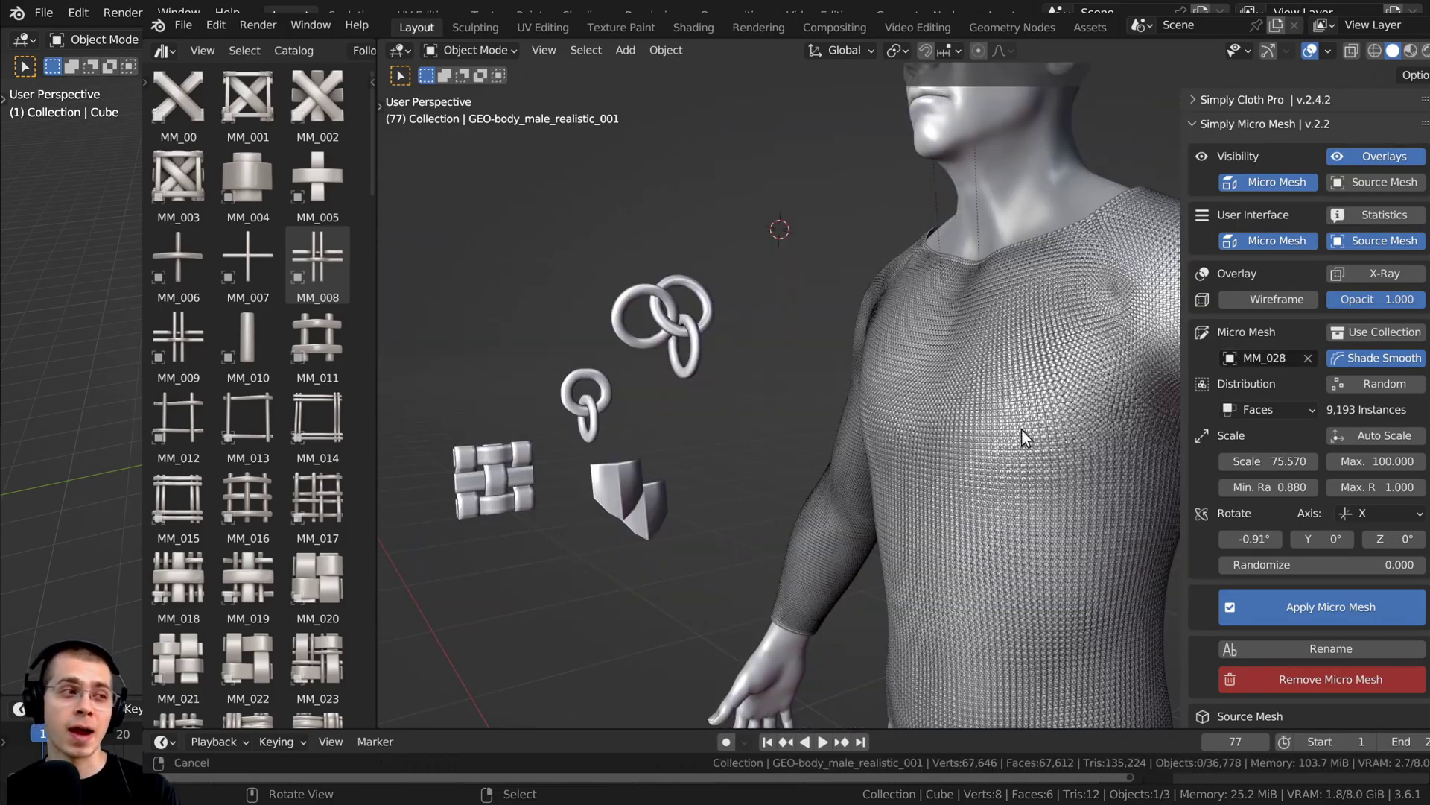
pyautogui.scroll(3, 1025, 437)
pyautogui.moveTo(1269, 461)
pyautogui.mouseDown()
pyautogui.moveTo(1227, 461)
pyautogui.moveTo(1265, 461)
pyautogui.mouseUp()
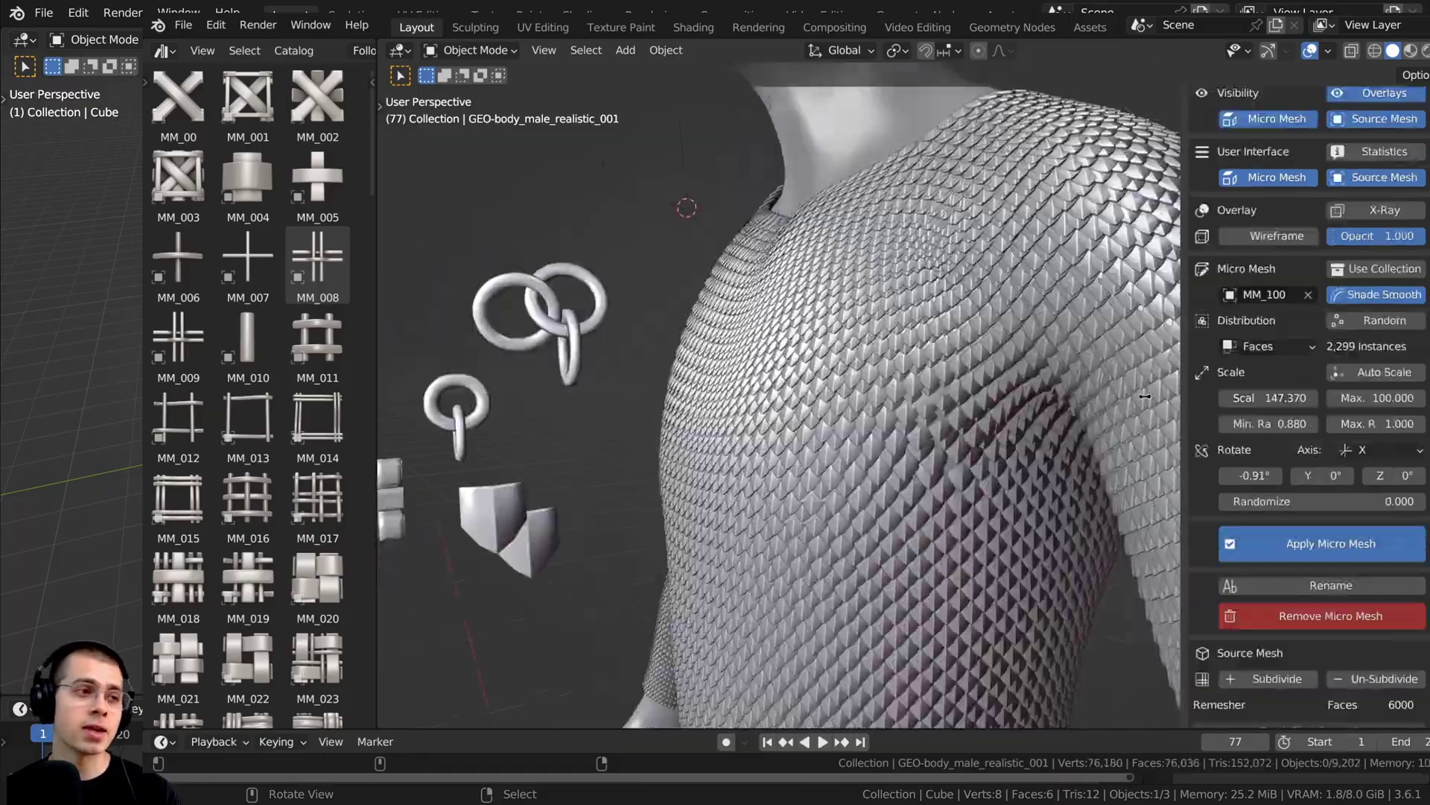
pyautogui.moveTo(819, 447); pyautogui.dragTo(894, 467, button='middle')
pyautogui.scroll(3, 894, 467)
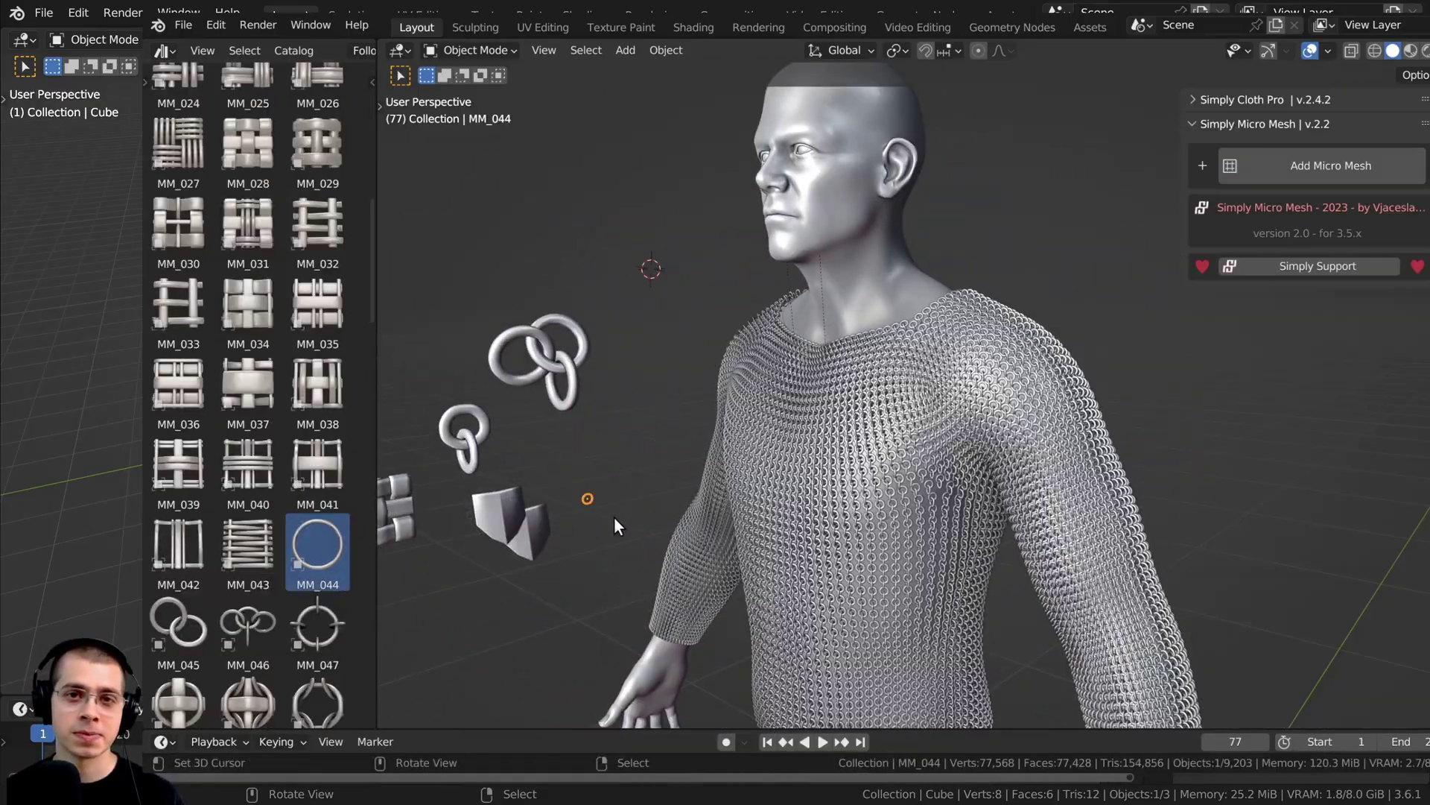
# Step: Select the mail shirt on the figure and use the ring MM_044 as its micro mesh
pyautogui.click(840, 406)
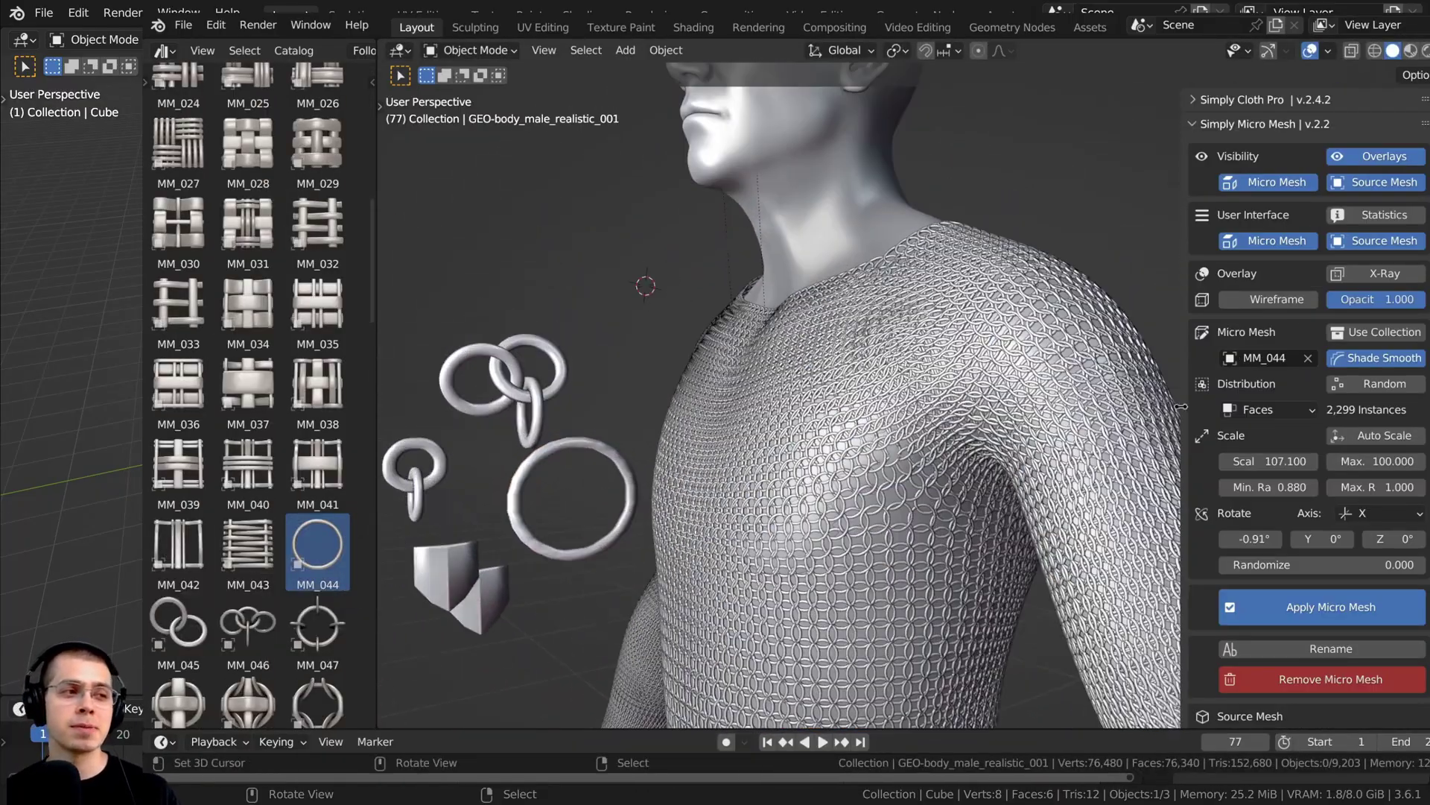
pyautogui.scroll(-4, 958, 447)
pyautogui.moveTo(1058, 436); pyautogui.dragTo(846, 479, button='middle')
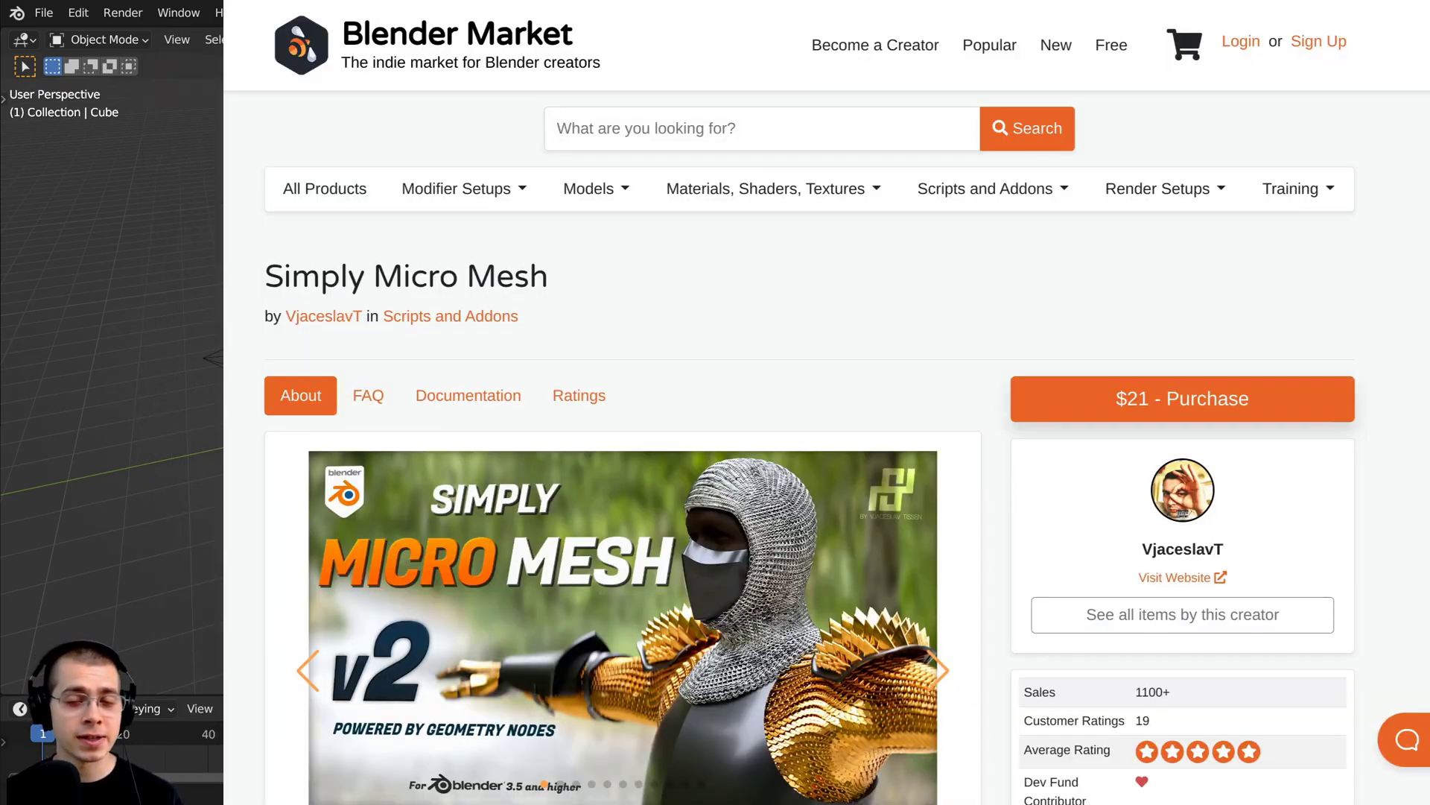
# Step: Switch to the Simply Micro Mesh page on Blender Market and look through the add-on's product images
pyautogui.scroll(-3, 827, 402)
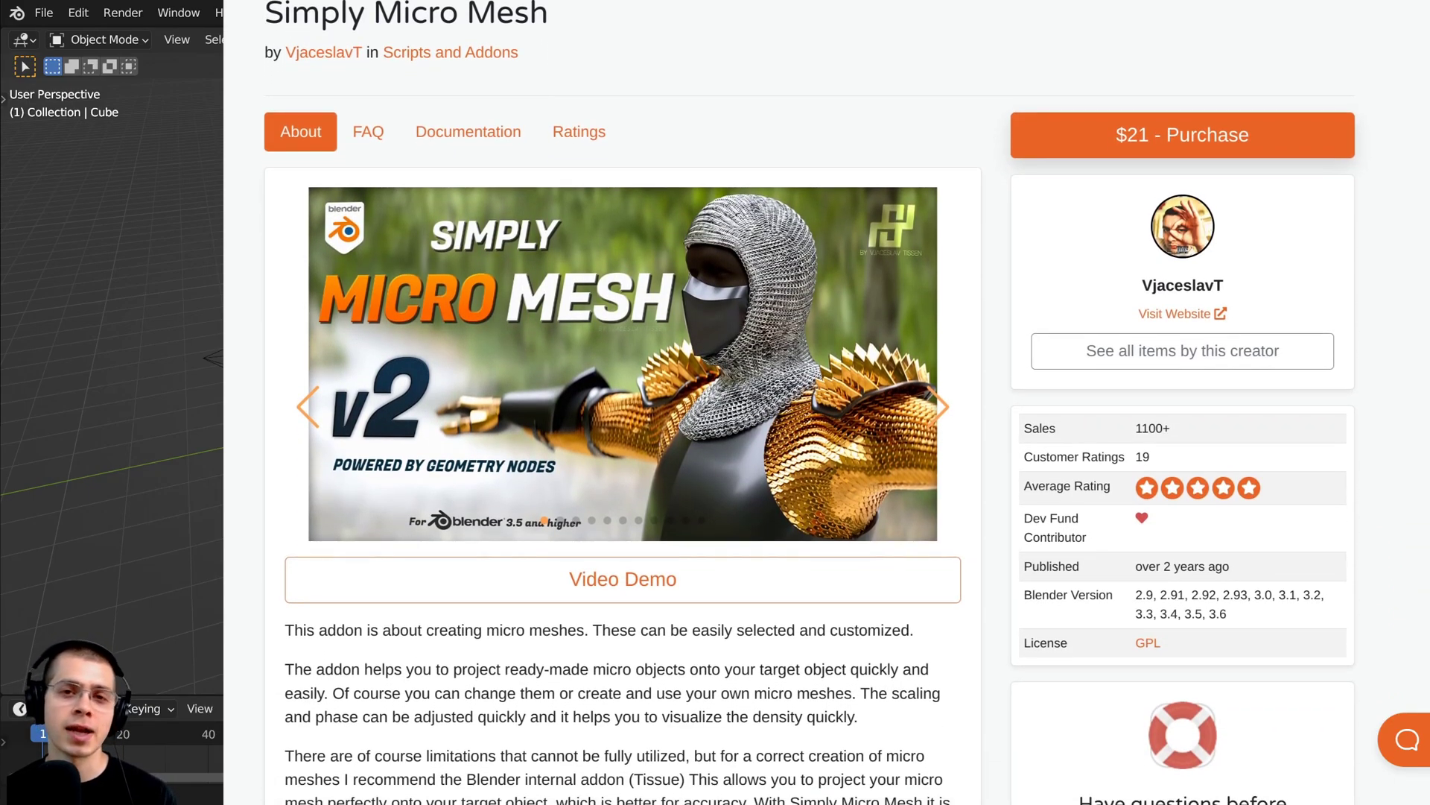
pyautogui.click(940, 407)
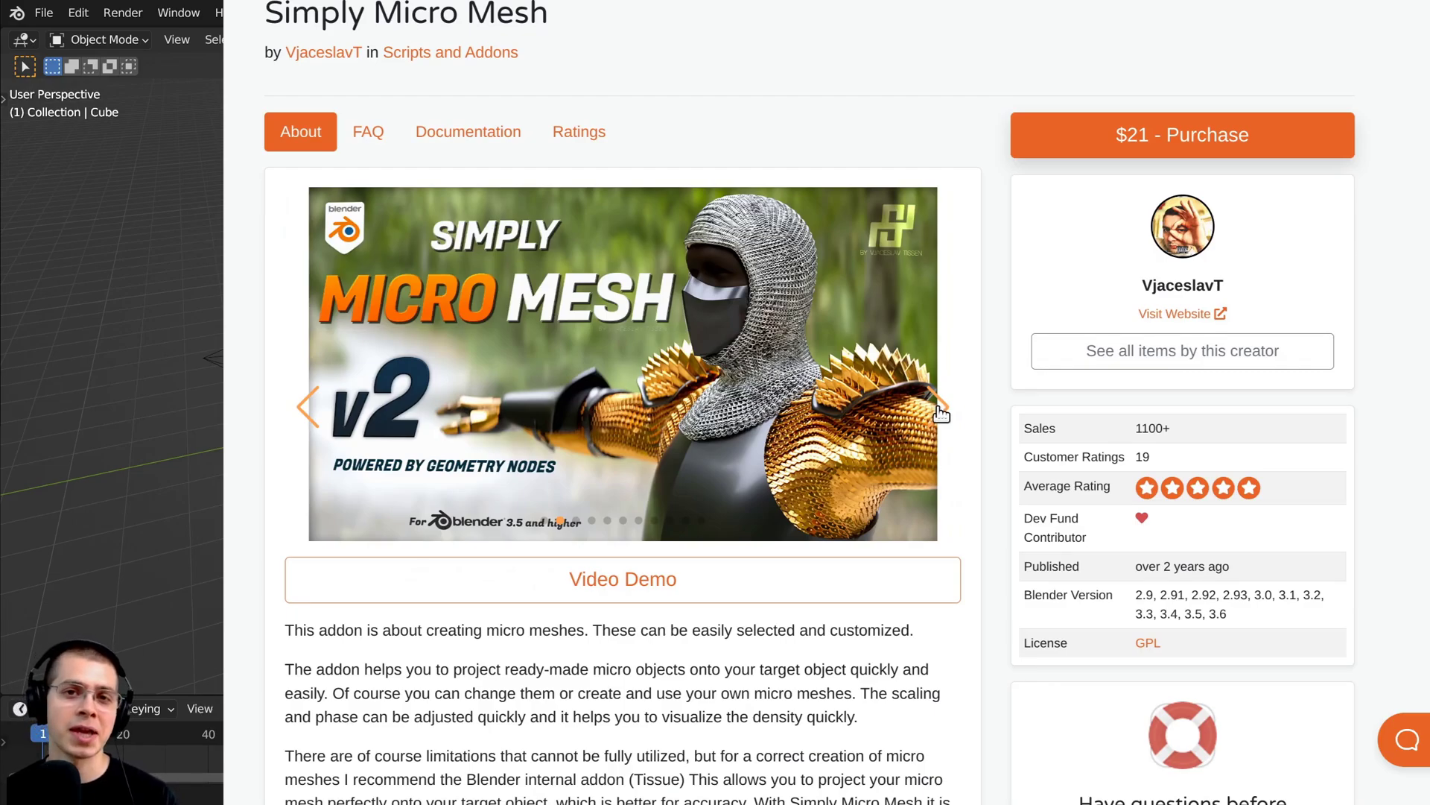
pyautogui.click(939, 407)
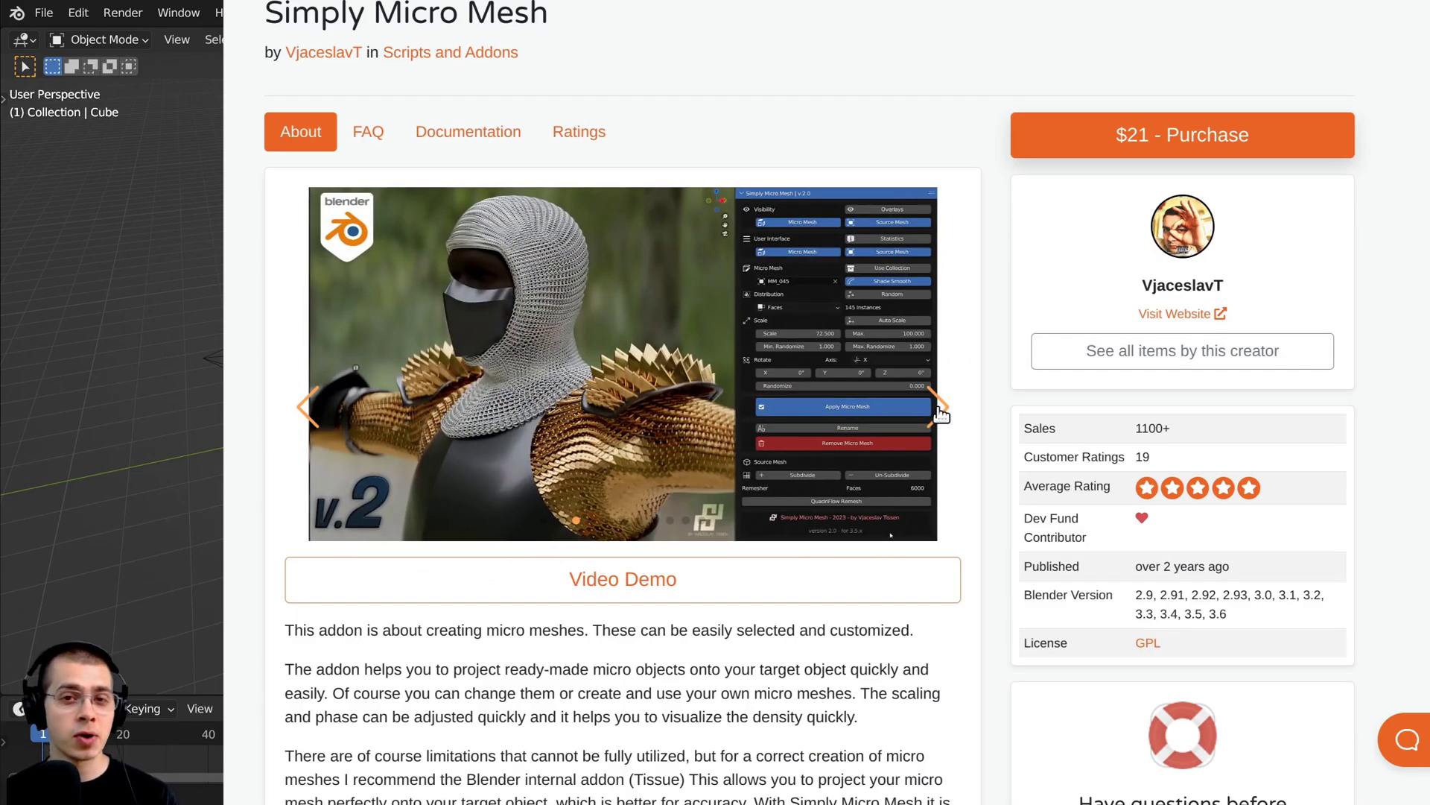
pyautogui.click(939, 409)
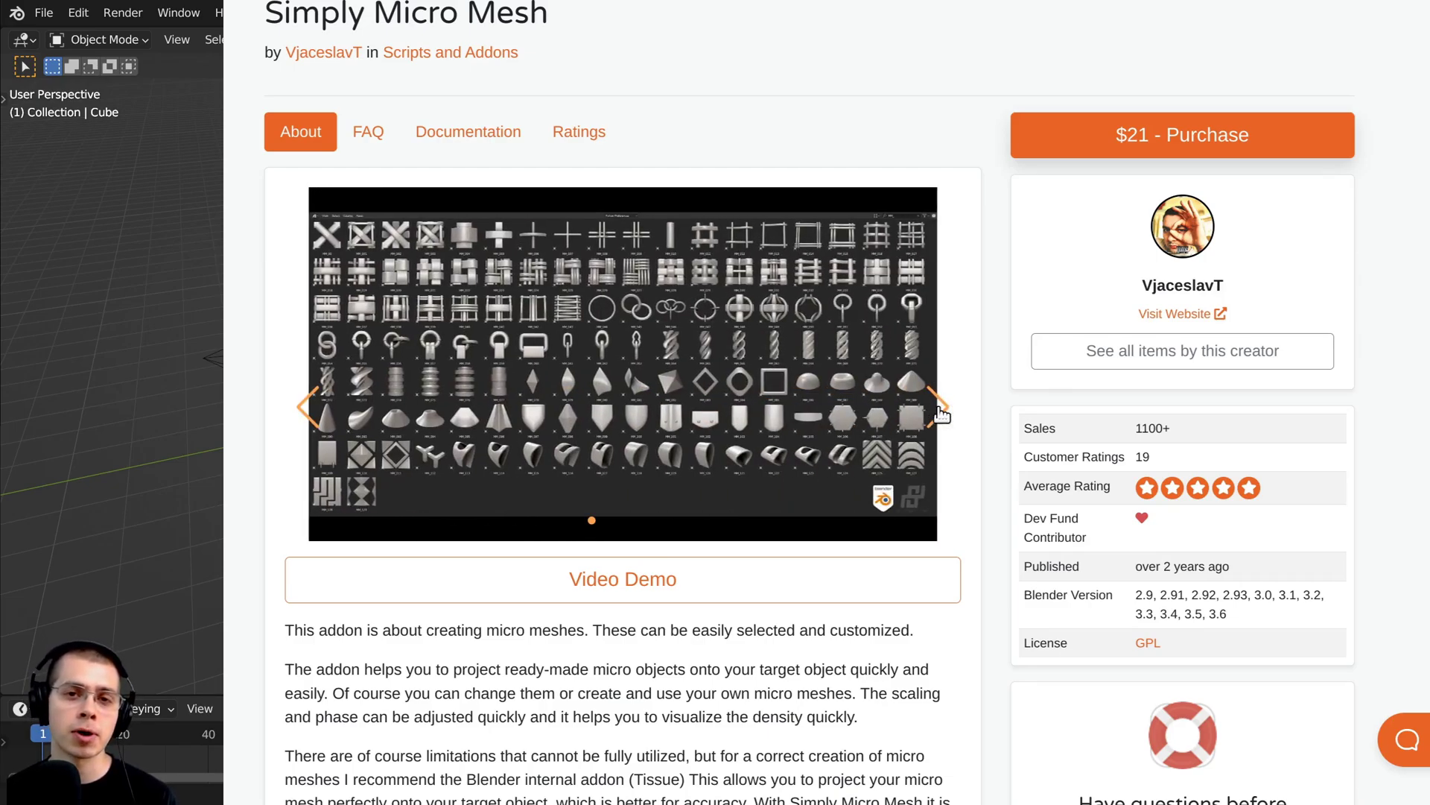
pyautogui.click(940, 409)
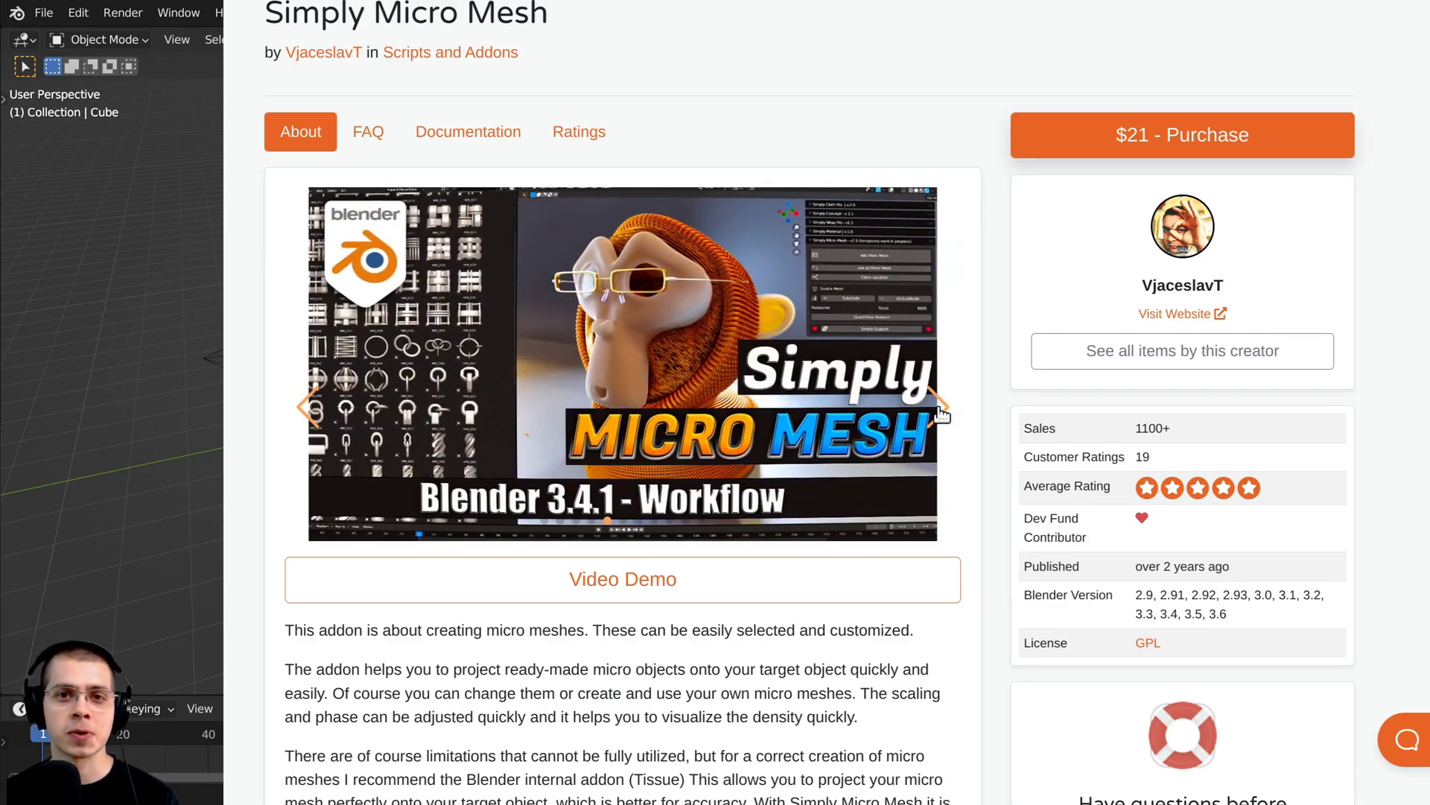
pyautogui.click(940, 409)
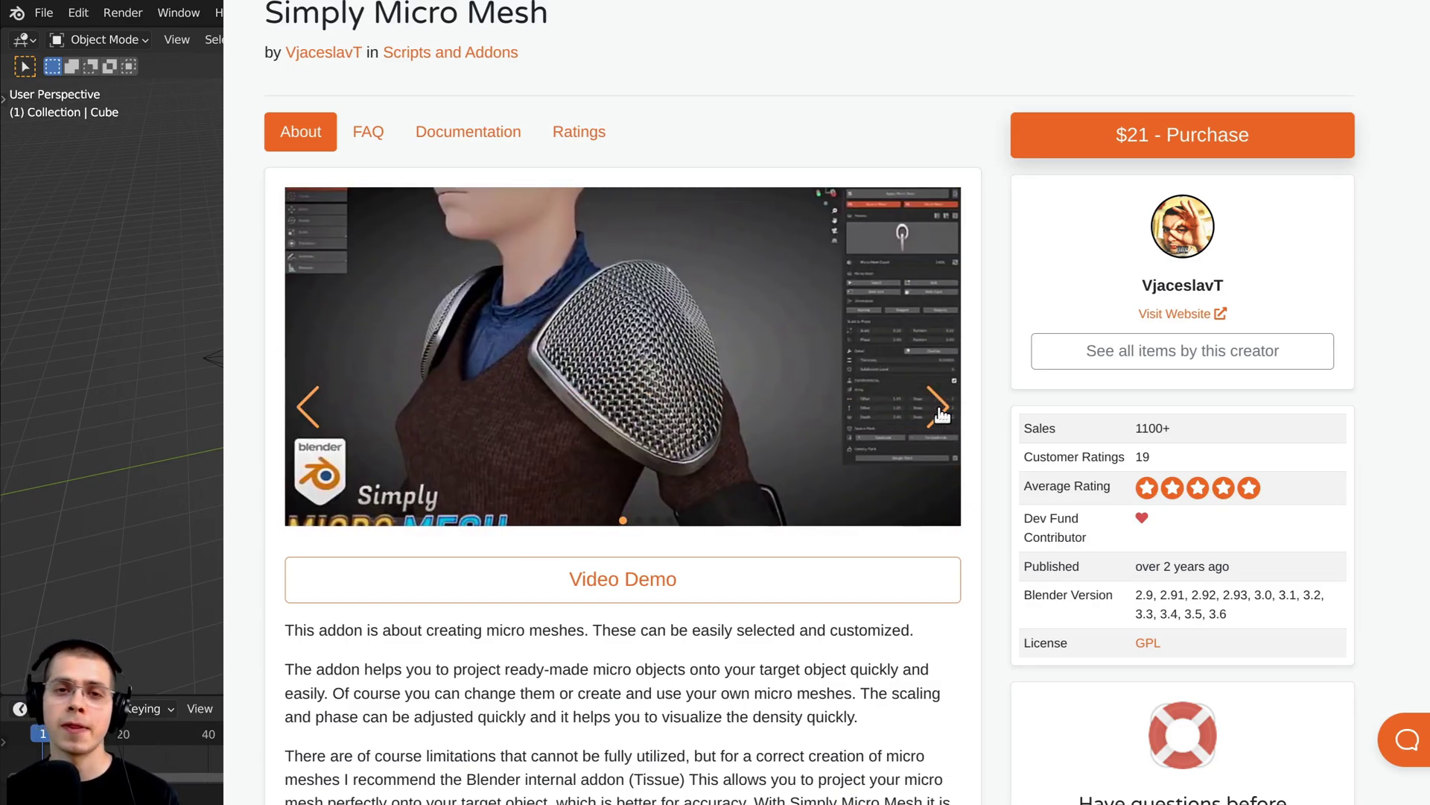
pyautogui.click(940, 409)
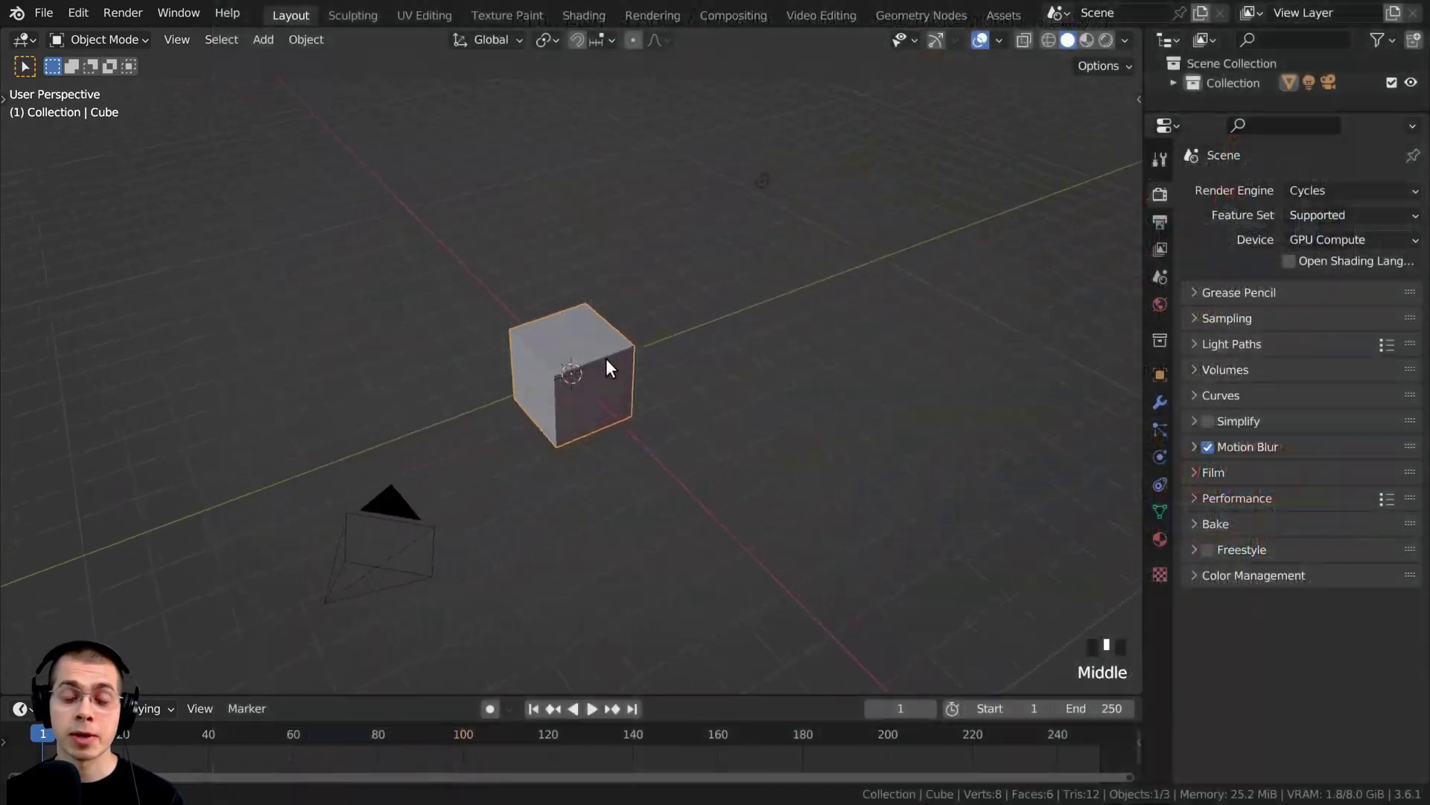
# Step: Switch to Blender and install the add-on file v2.2-SimplyMicroMesh-for-3.6.zip through the preferences
pyautogui.moveTo(605, 359); pyautogui.dragTo(605, 331, button='middle')
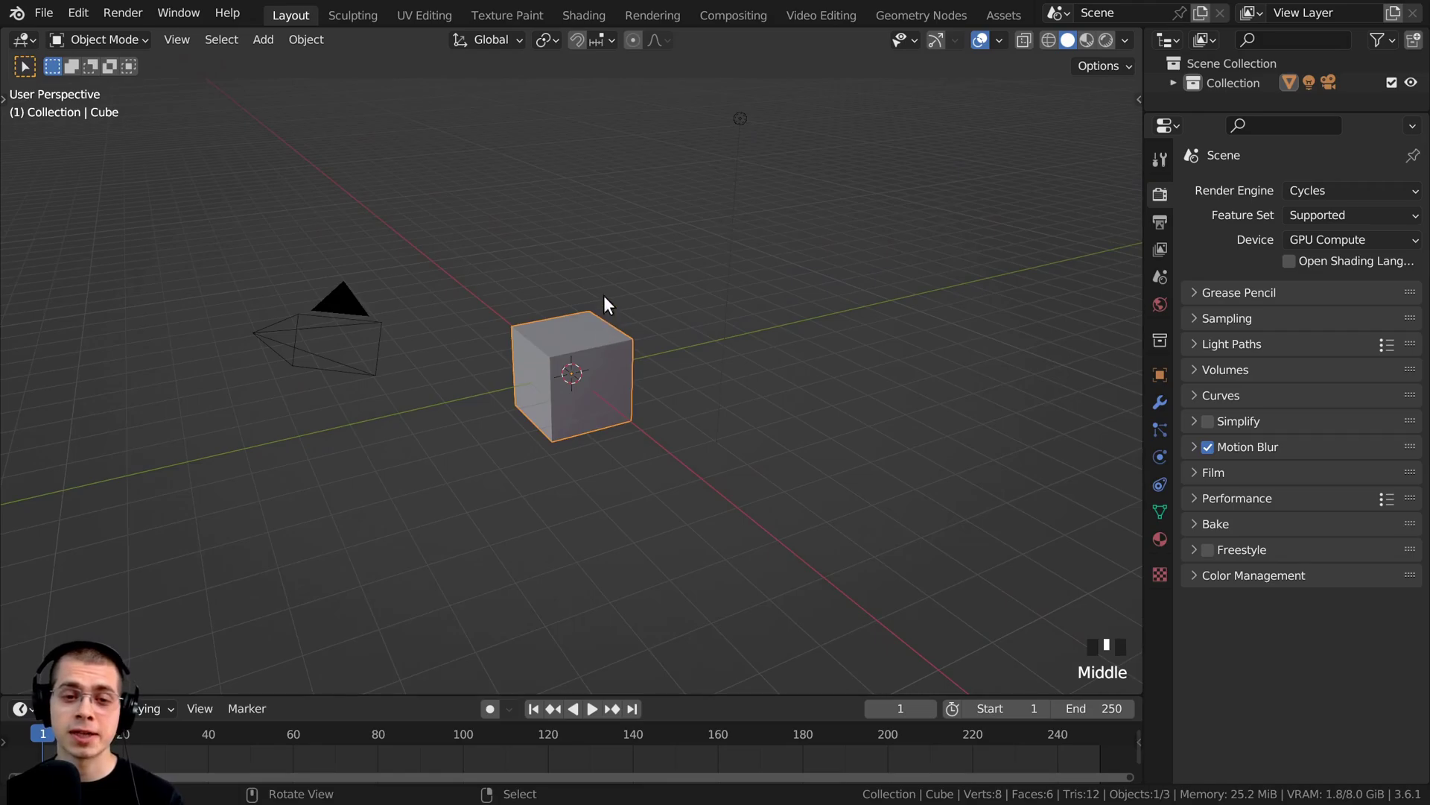
pyautogui.keyDown('shift'); pyautogui.moveTo(604, 262); pyautogui.dragTo(557, 243, button='middle'); pyautogui.keyUp('shift')
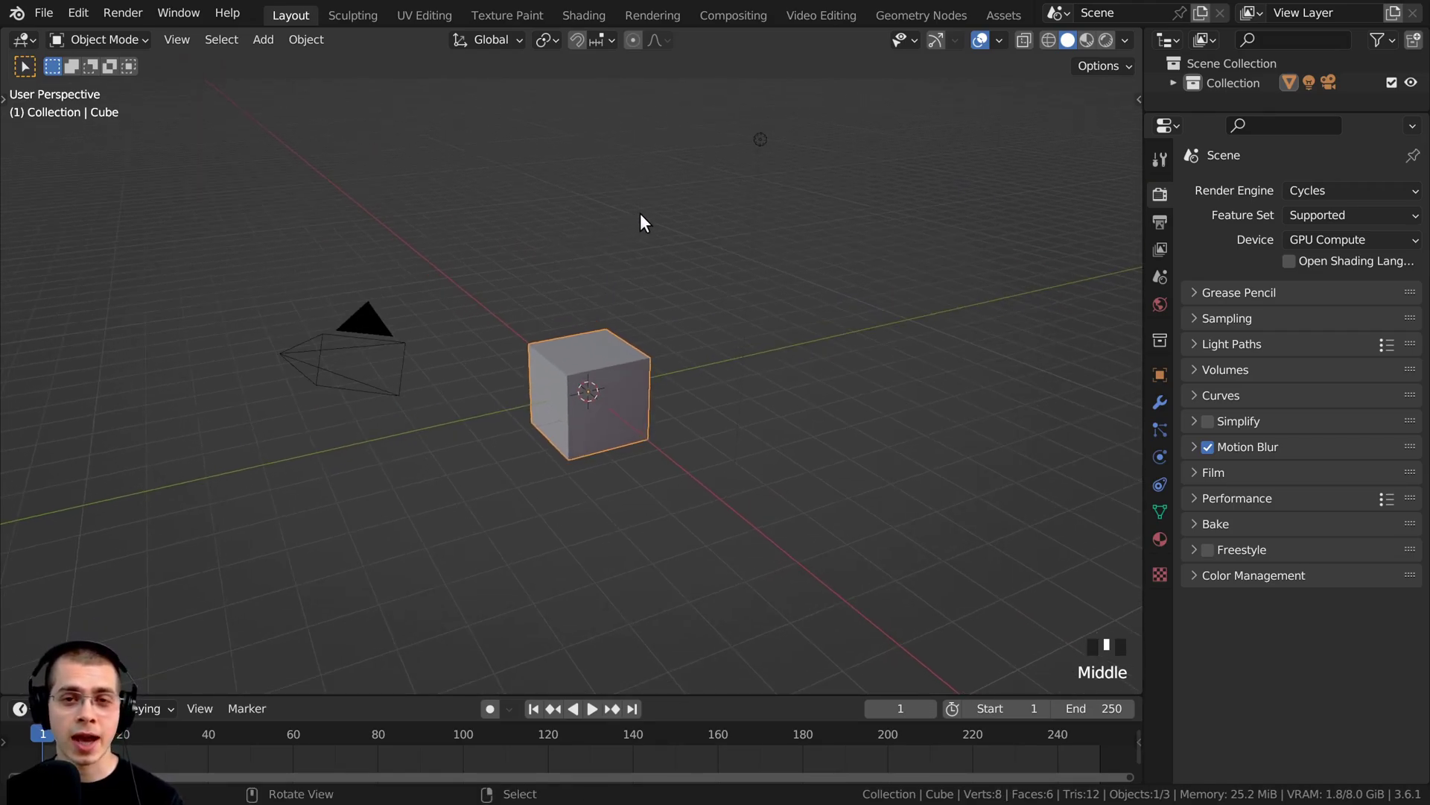
pyautogui.click(88, 15)
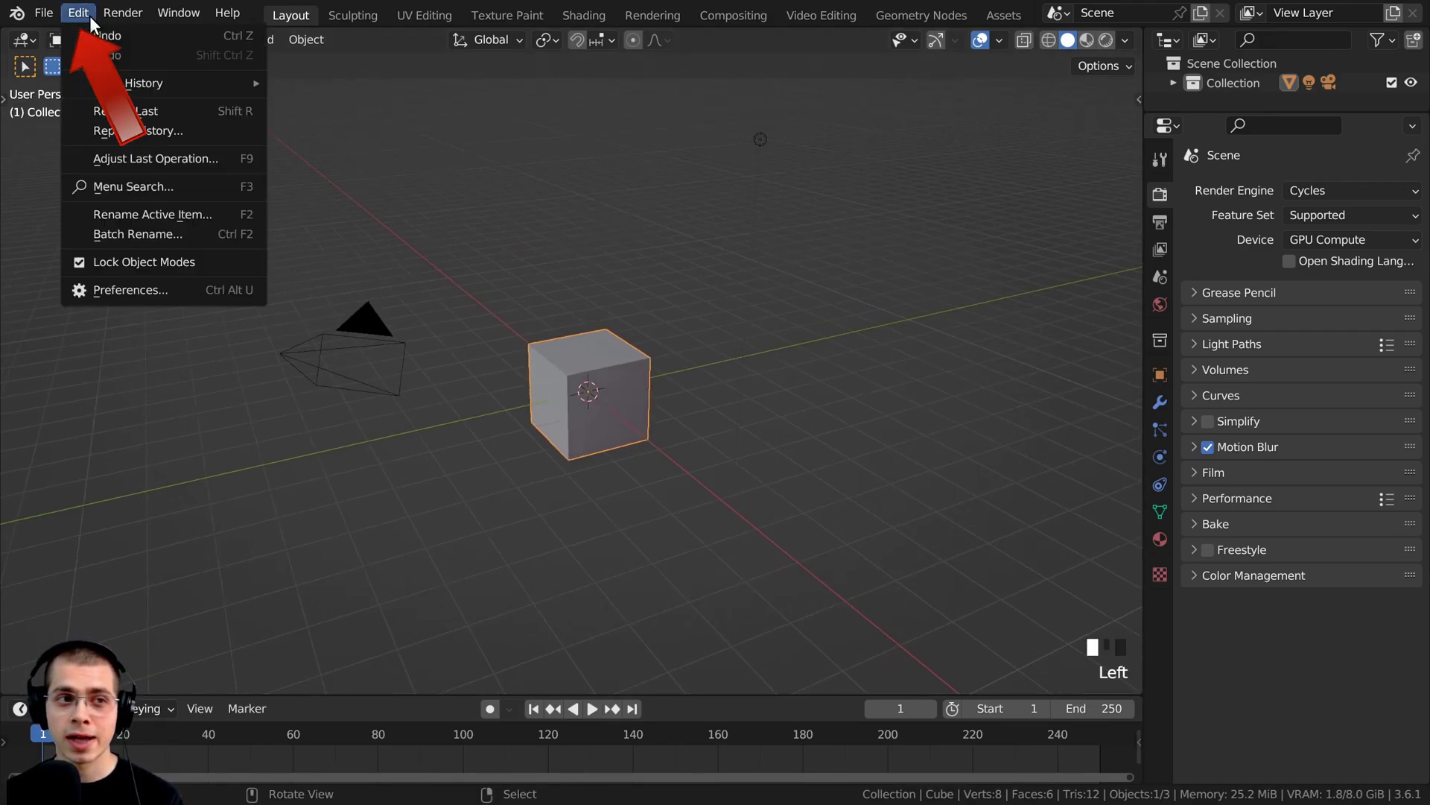
pyautogui.click(188, 289)
pyautogui.click(381, 277)
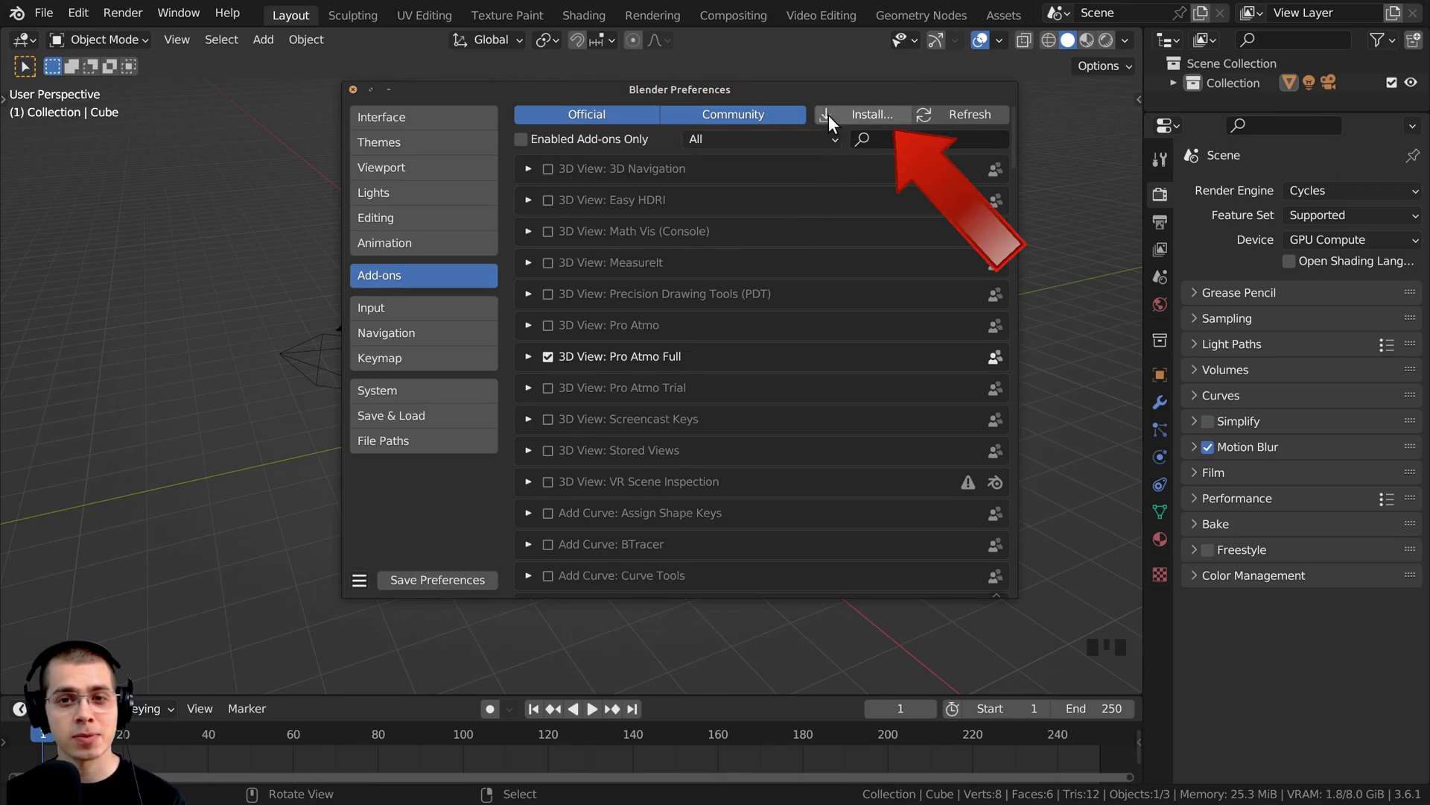
pyautogui.click(866, 119)
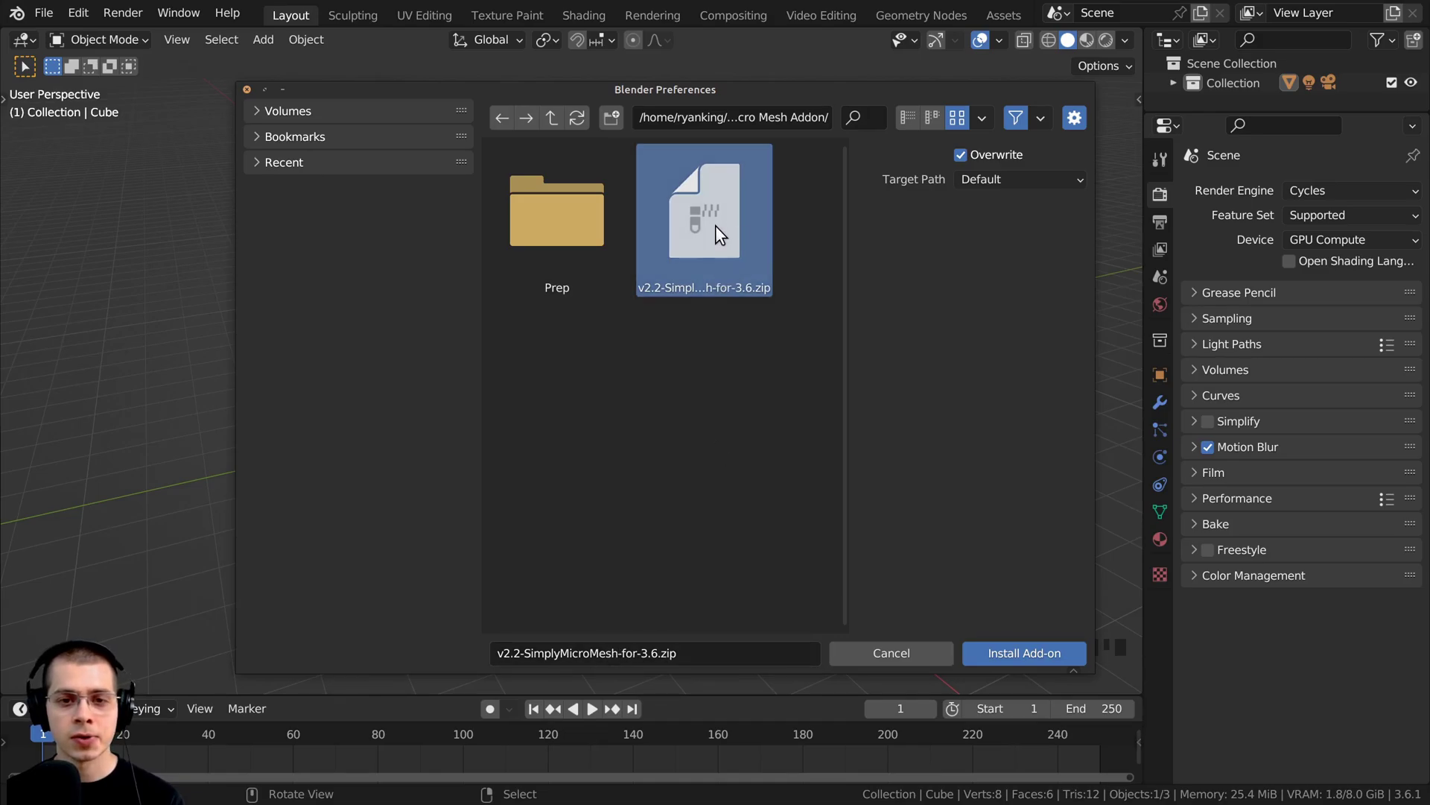
pyautogui.click(1034, 658)
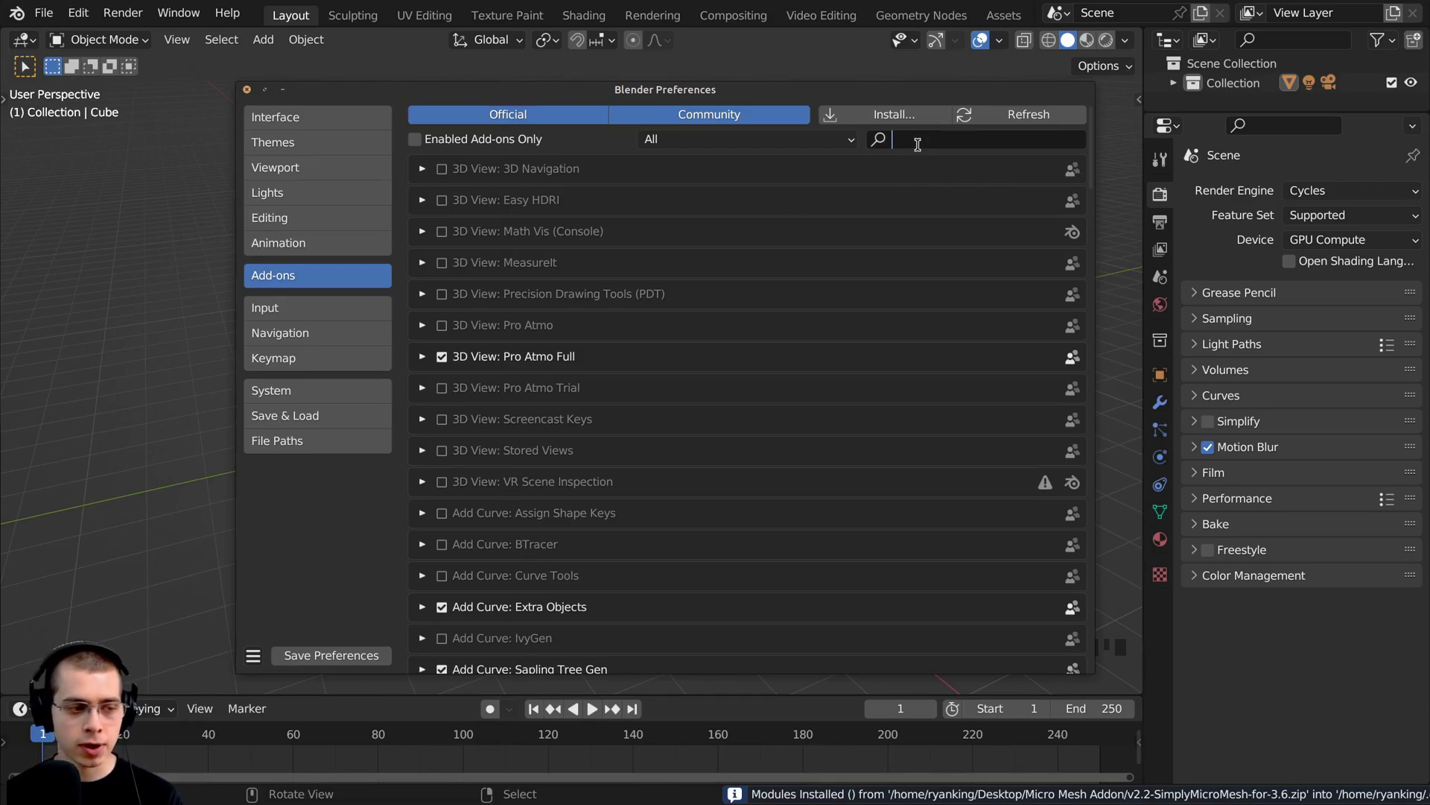
# Step: Search the add-ons for "micro", enable Simply Micro Mesh and expand its details
pyautogui.write('micro')
pyautogui.click(427, 173)
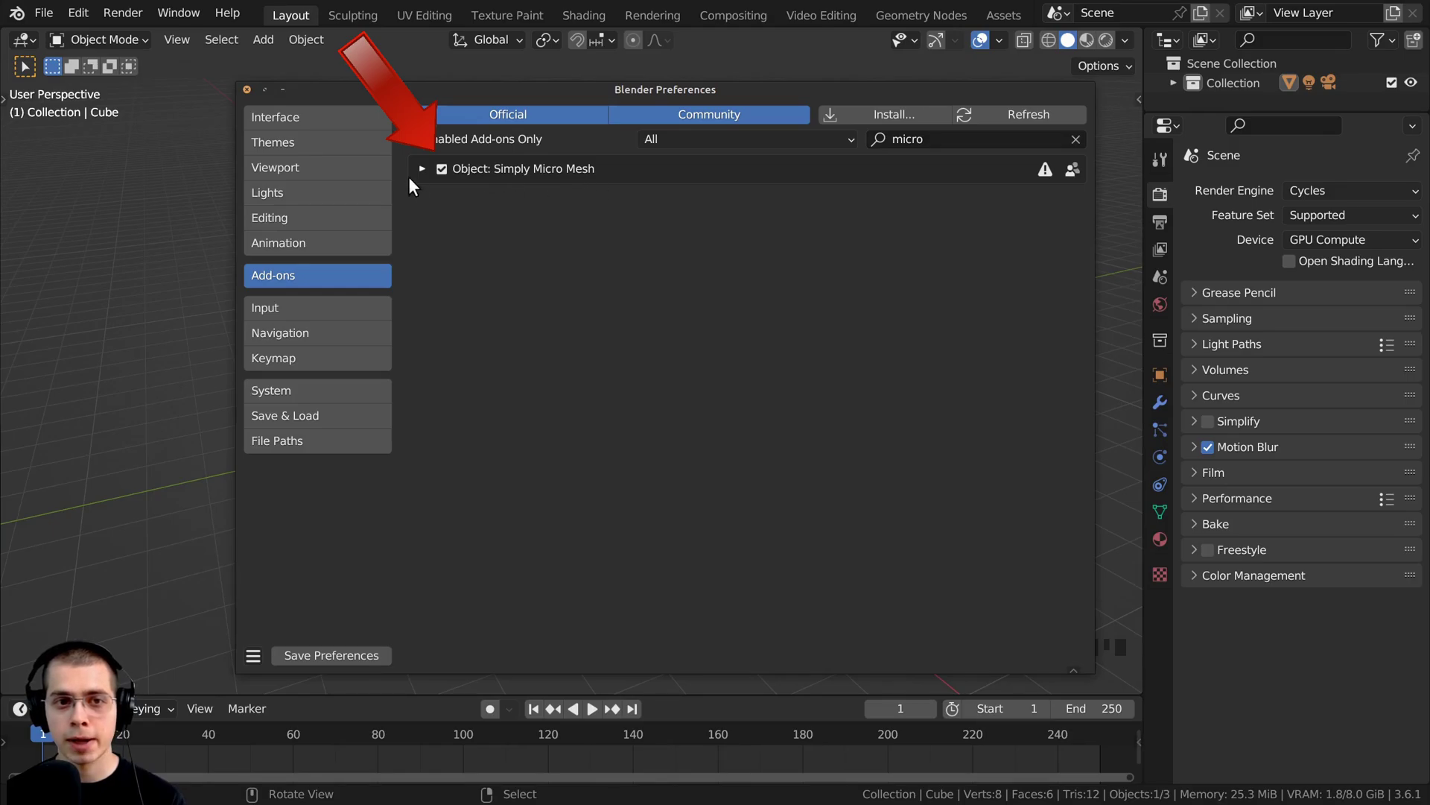
pyautogui.click(422, 169)
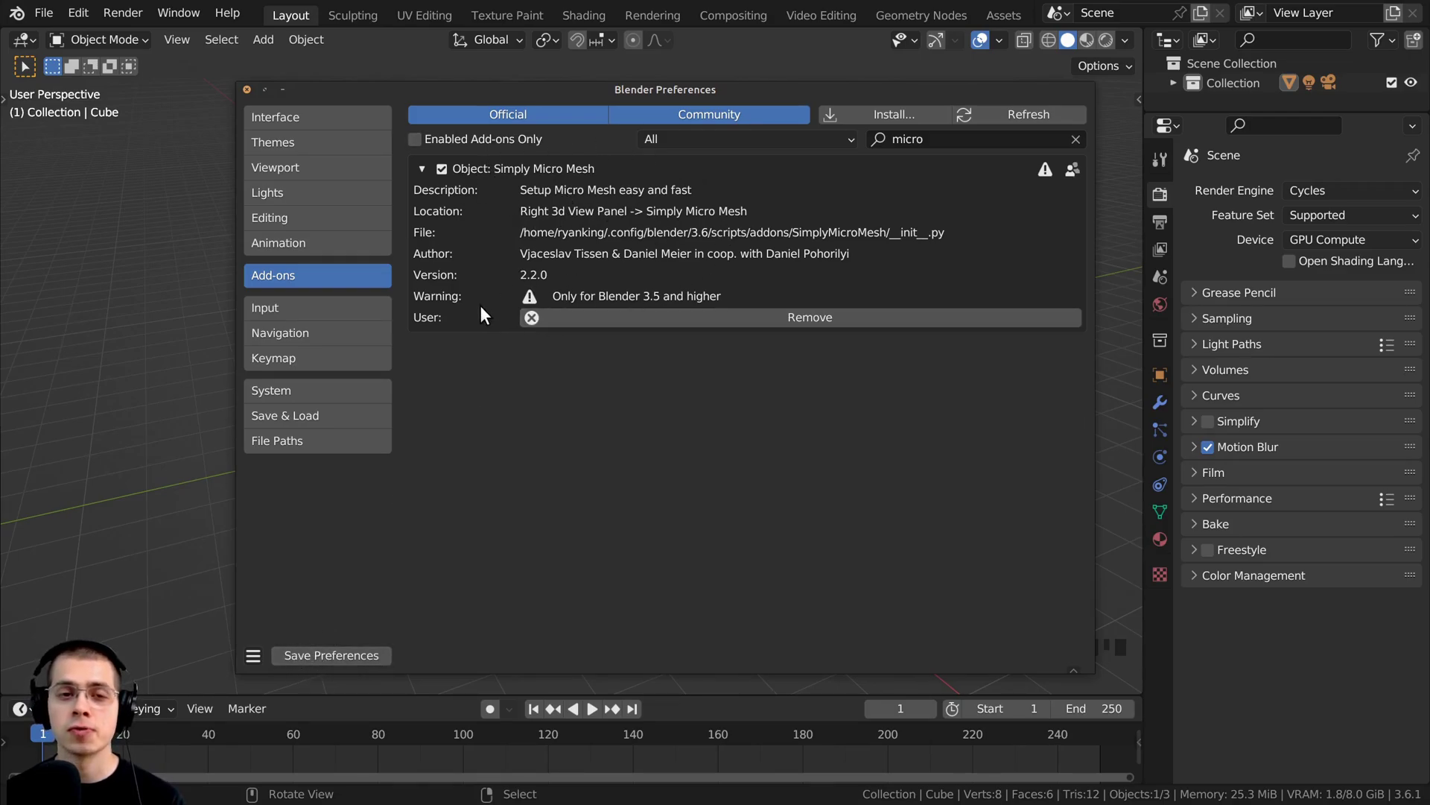
pyautogui.moveTo(585, 86); pyautogui.dragTo(560, 77)
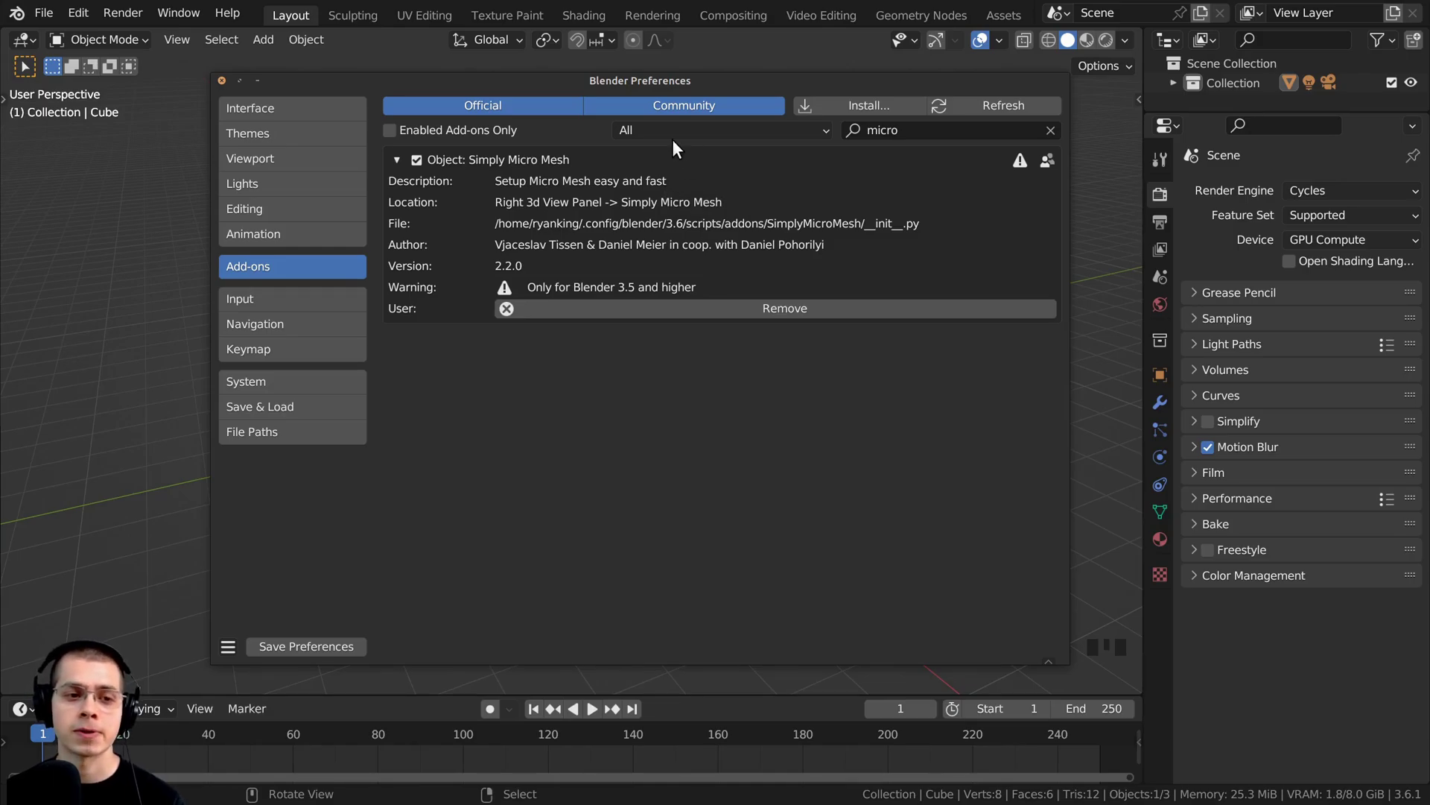
# Step: Open the file path preferences and enlarge the Asset Libraries list to display more entries
pyautogui.click(262, 436)
pyautogui.scroll(-1, 423, 388)
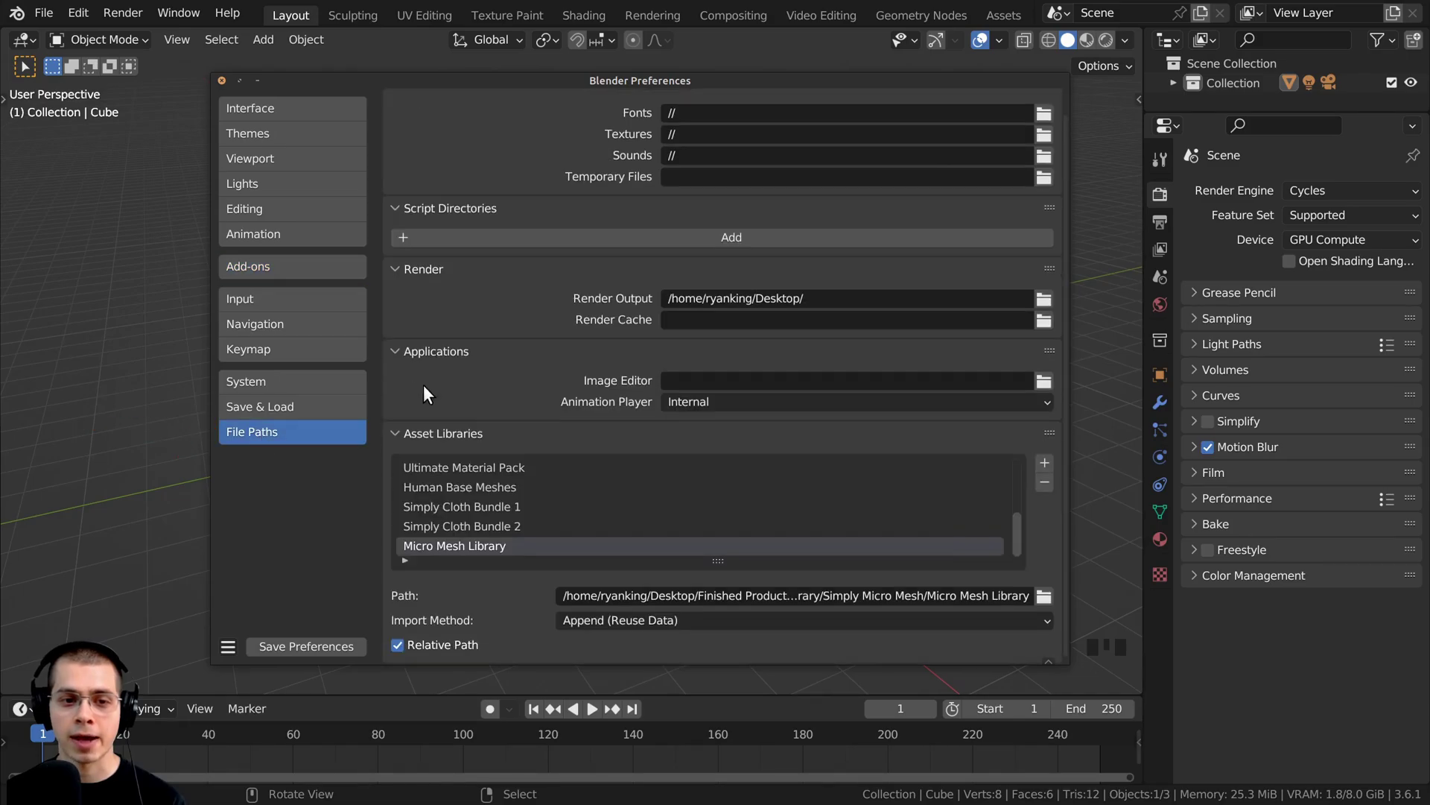
pyautogui.click(396, 434)
pyautogui.click(401, 453)
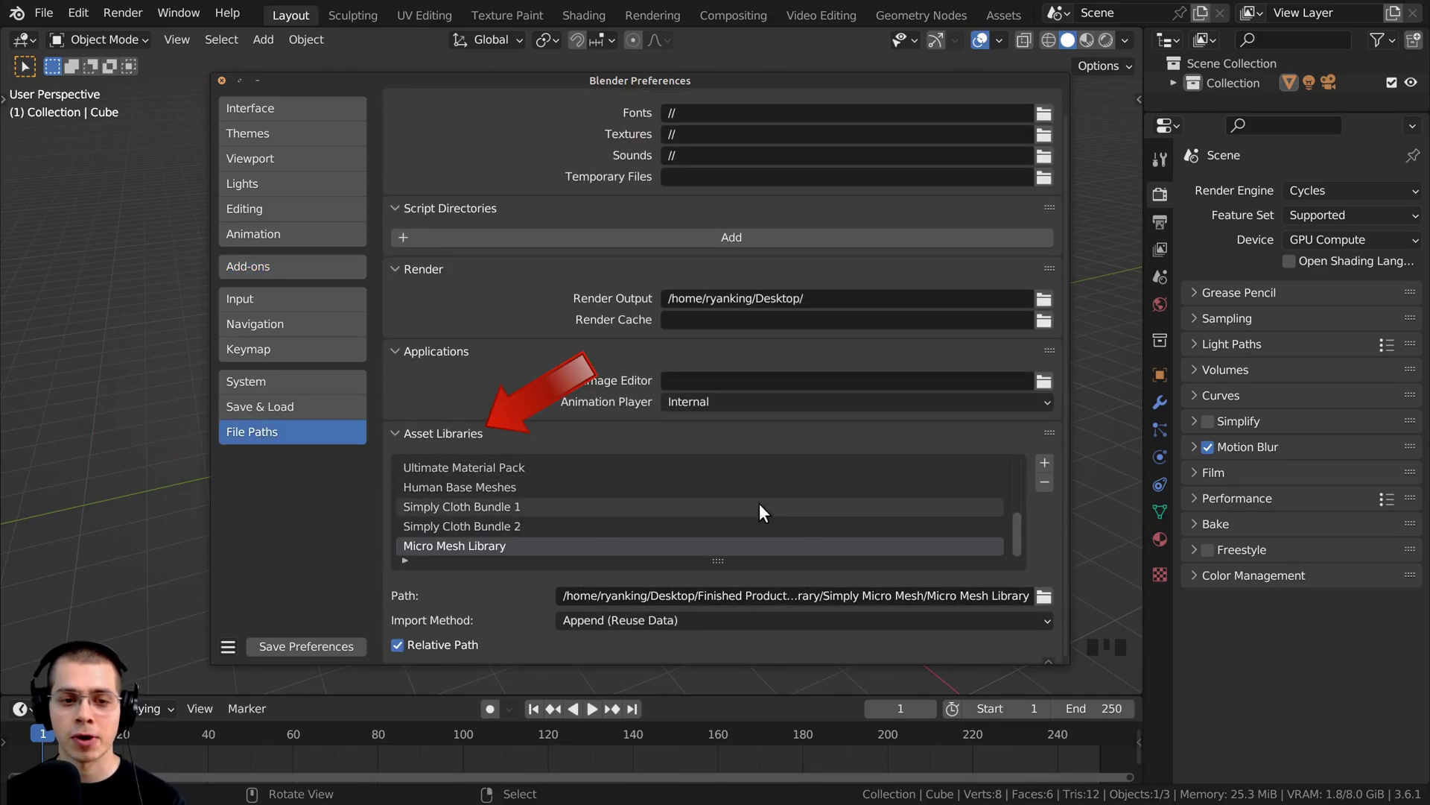
pyautogui.moveTo(717, 560); pyautogui.dragTo(718, 639)
pyautogui.scroll(2, 674, 544)
pyautogui.scroll(-2, 673, 535)
pyautogui.scroll(-2, 760, 261)
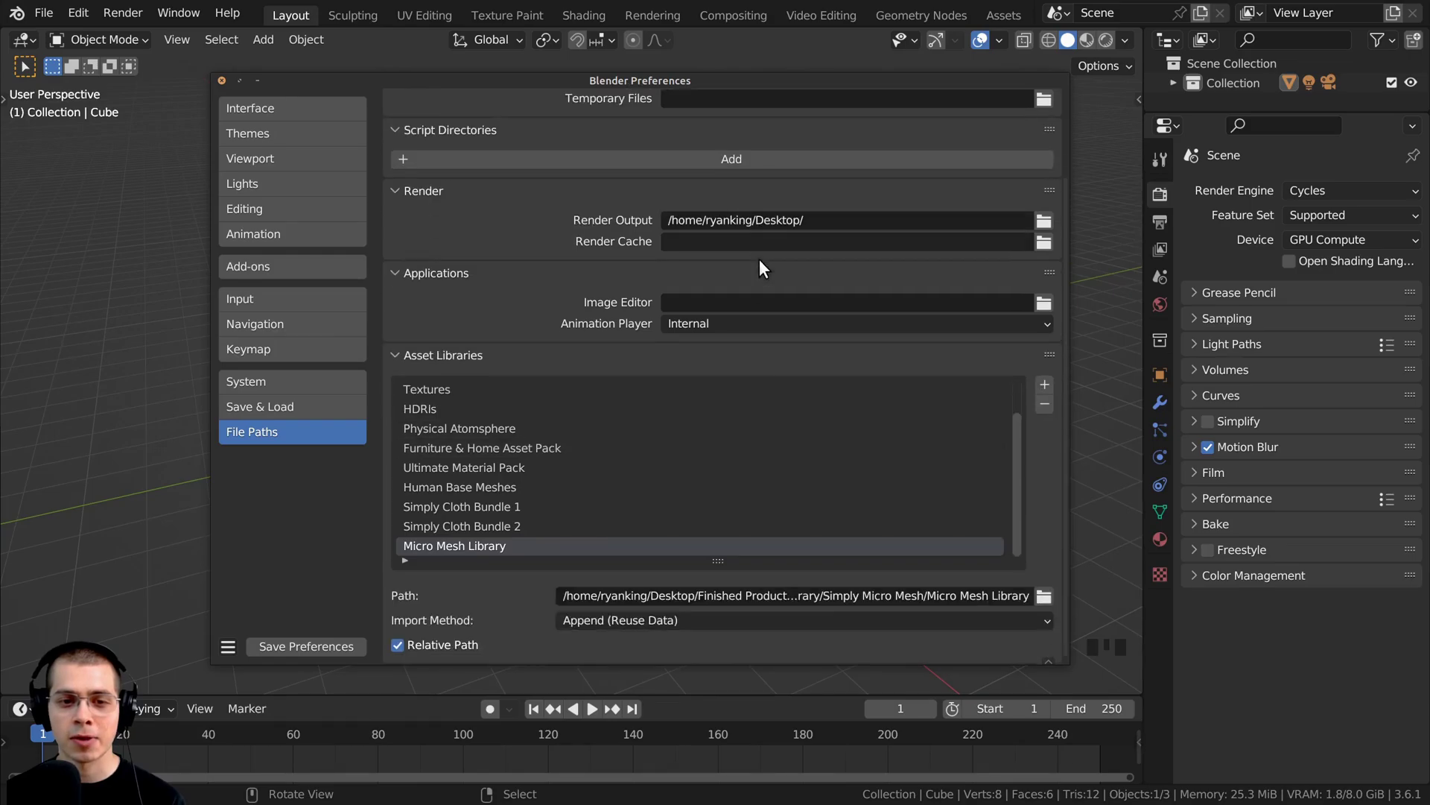
# Step: Open the name of the Micro Mesh Library entry in the asset libraries for editing
pyautogui.doubleClick(483, 546)
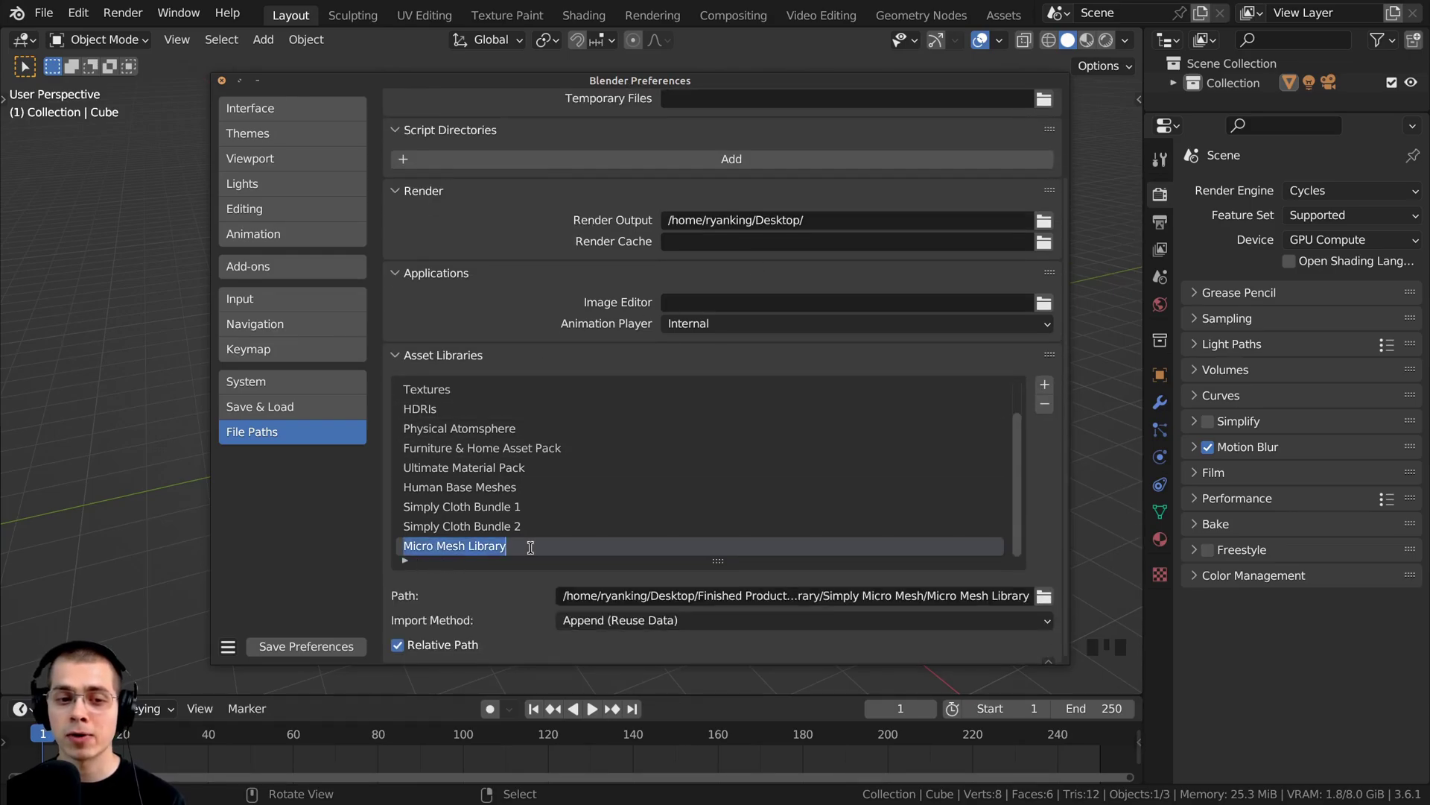
pyautogui.click(545, 544)
pyautogui.moveTo(508, 546); pyautogui.dragTo(461, 567)
pyautogui.click(499, 545)
pyautogui.click(487, 546)
pyautogui.click(550, 546)
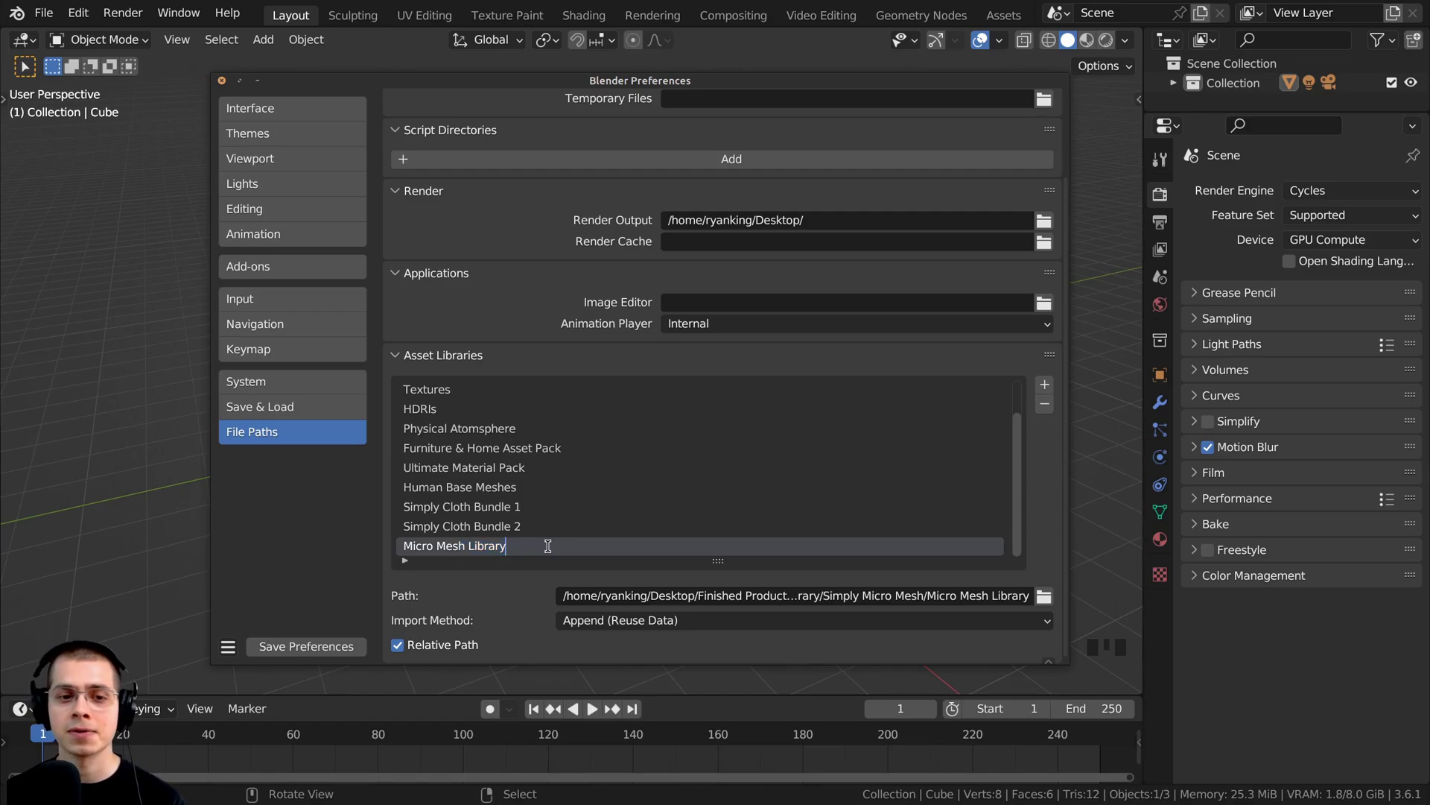
pyautogui.press('Return')
pyautogui.doubleClick(510, 549)
pyautogui.click(517, 544)
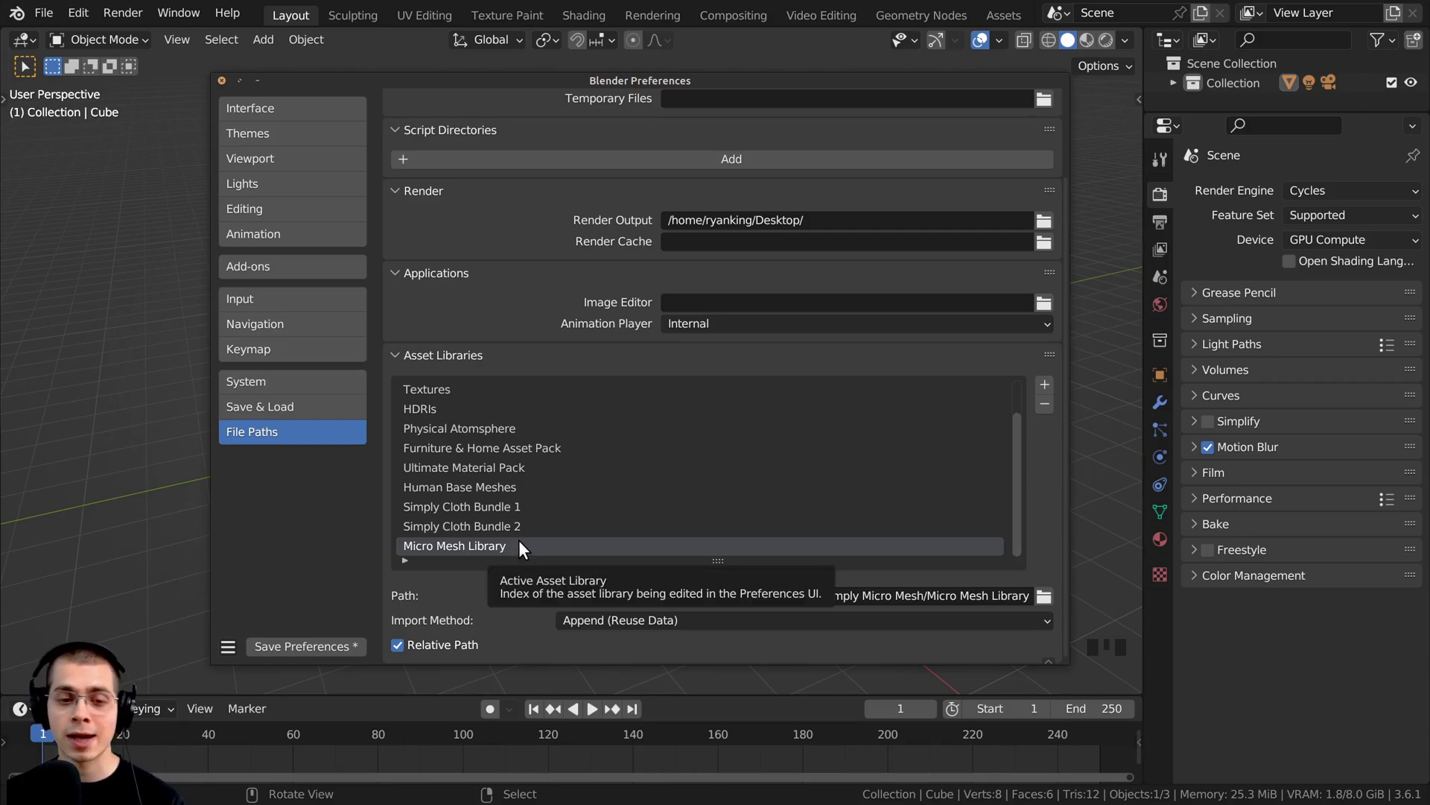
# Step: Try to add an asset library from the Simply Micro Mesh folder and close the preferences
pyautogui.click(1043, 386)
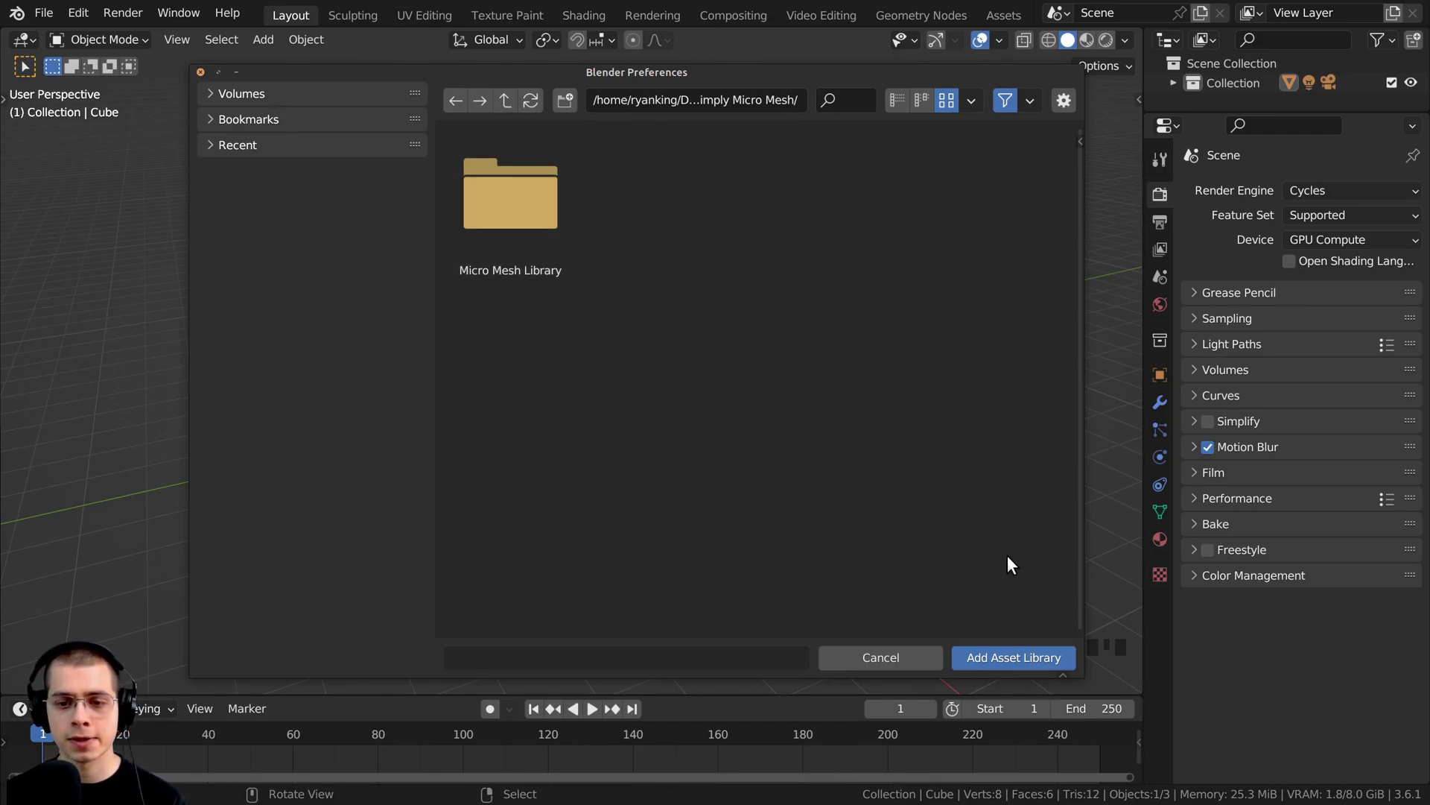
pyautogui.click(994, 657)
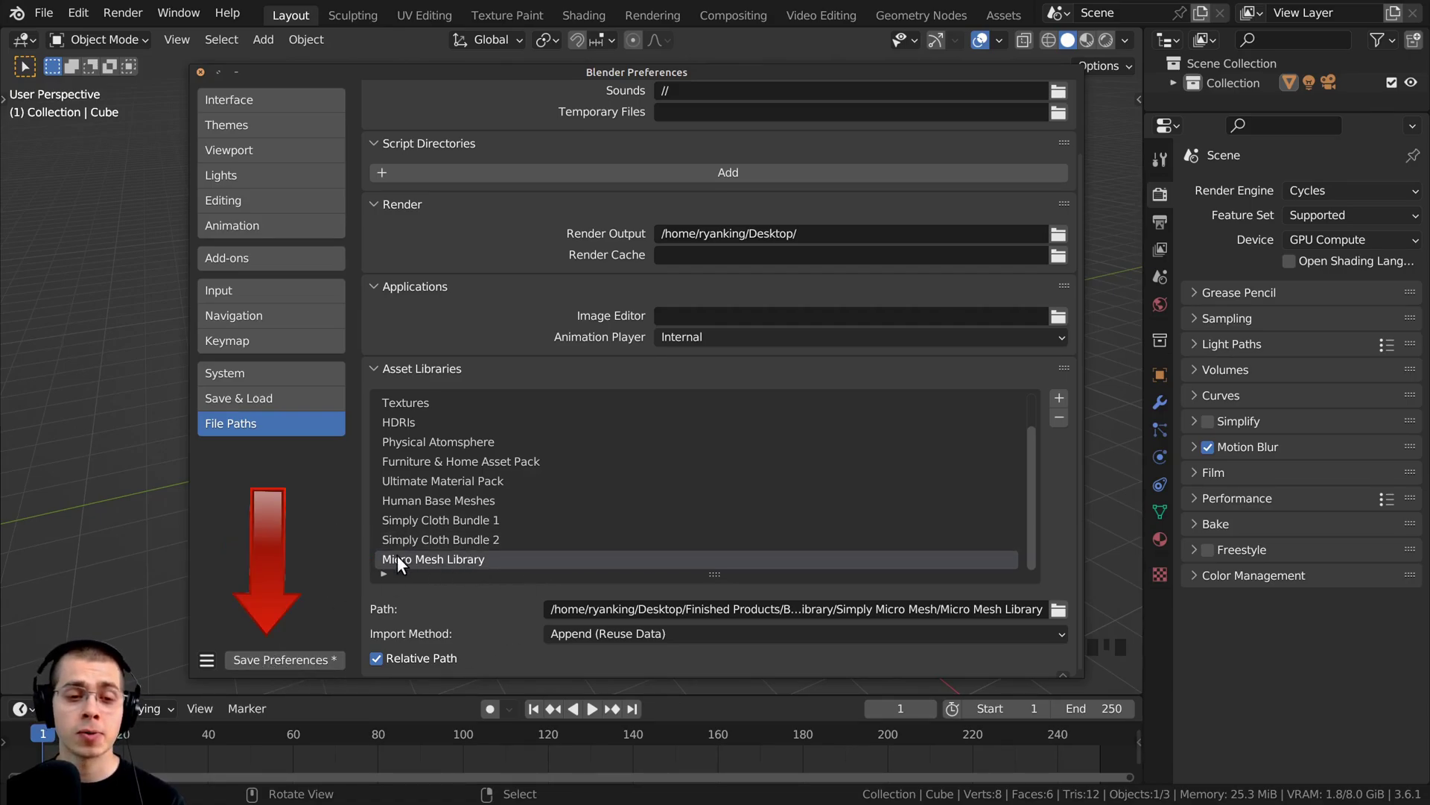
pyautogui.moveTo(618, 71); pyautogui.dragTo(629, 71)
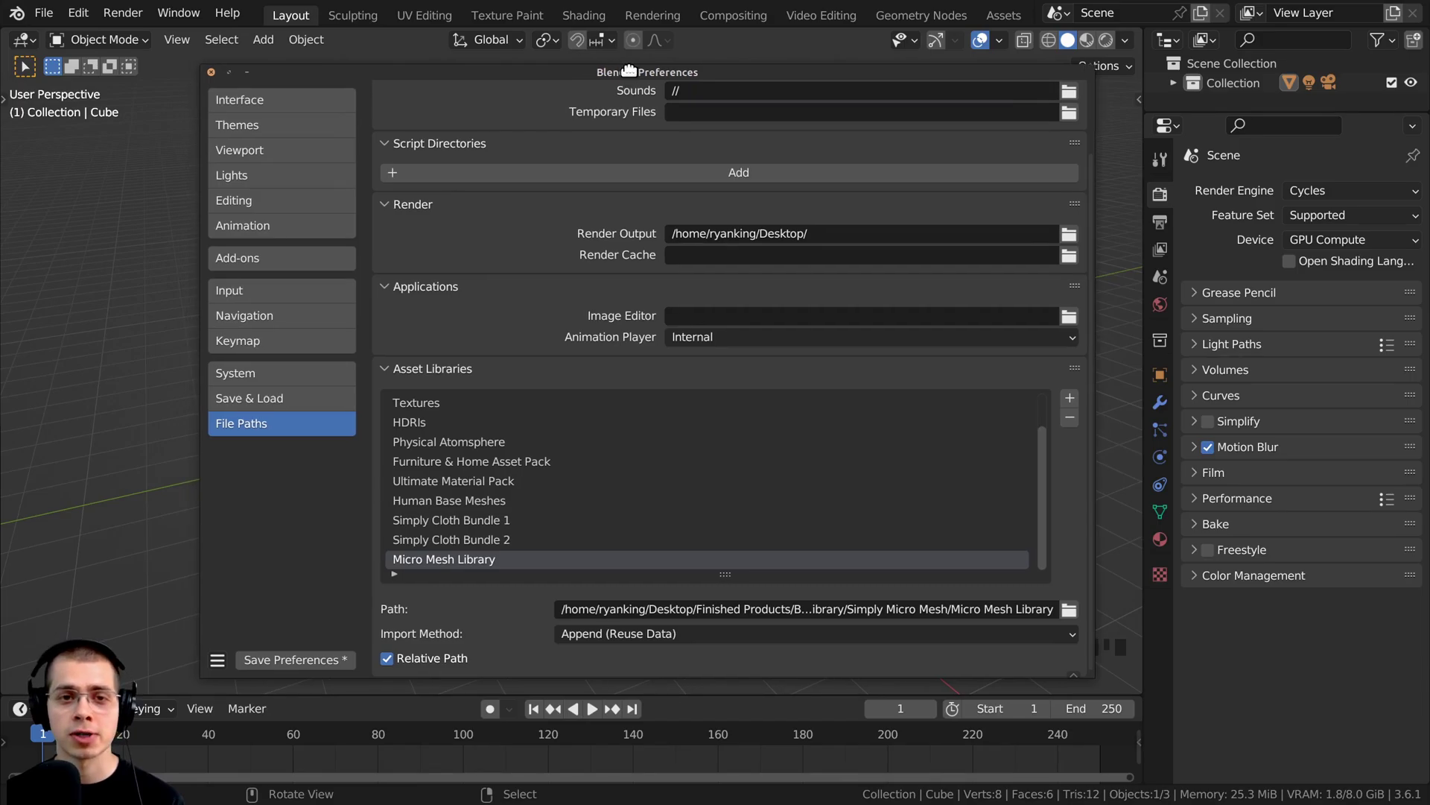
pyautogui.click(212, 72)
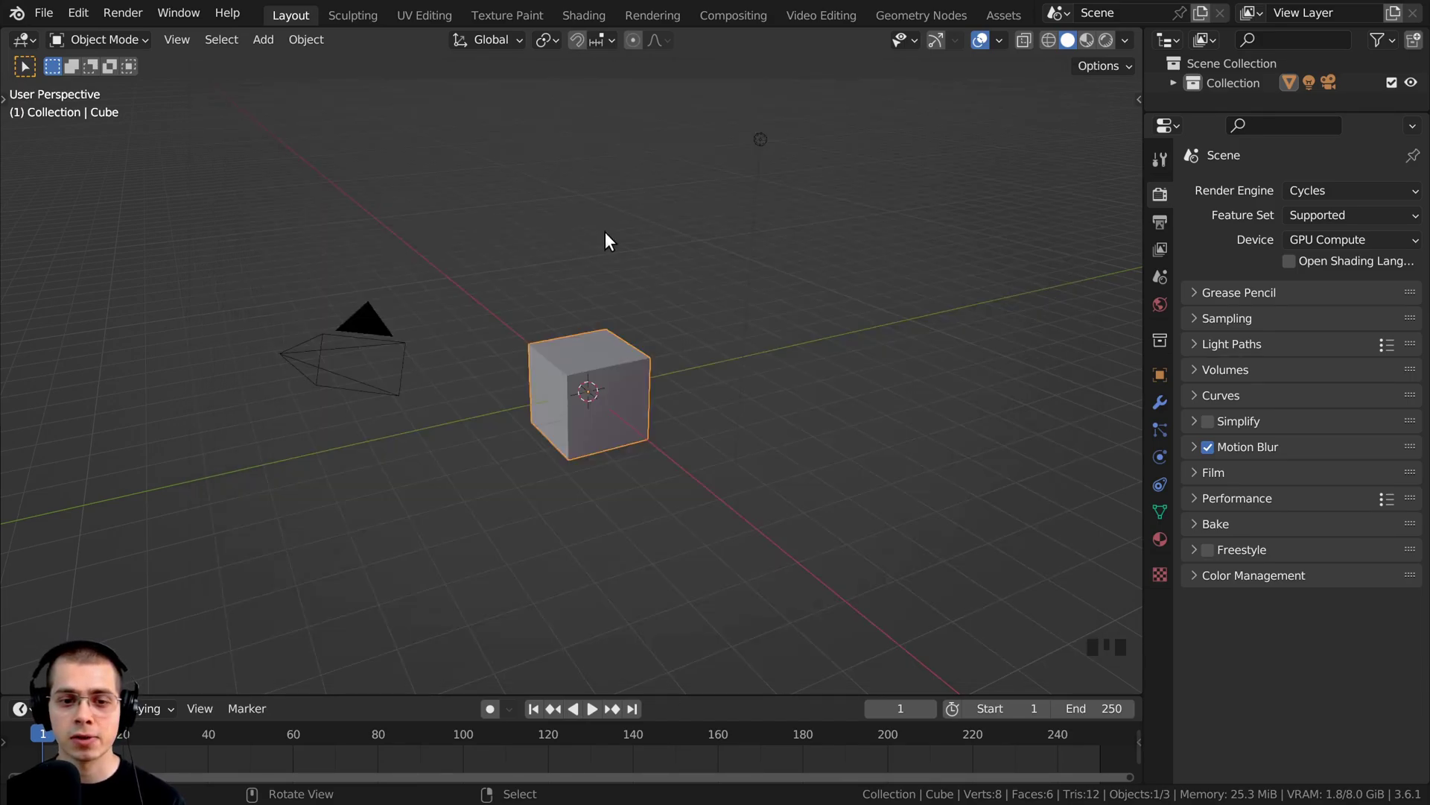
# Step: Select all the default objects in the scene and delete them
pyautogui.moveTo(683, 261); pyautogui.dragTo(679, 221, button='middle')
pyautogui.press('a')
pyautogui.press('a')
pyautogui.press('a')
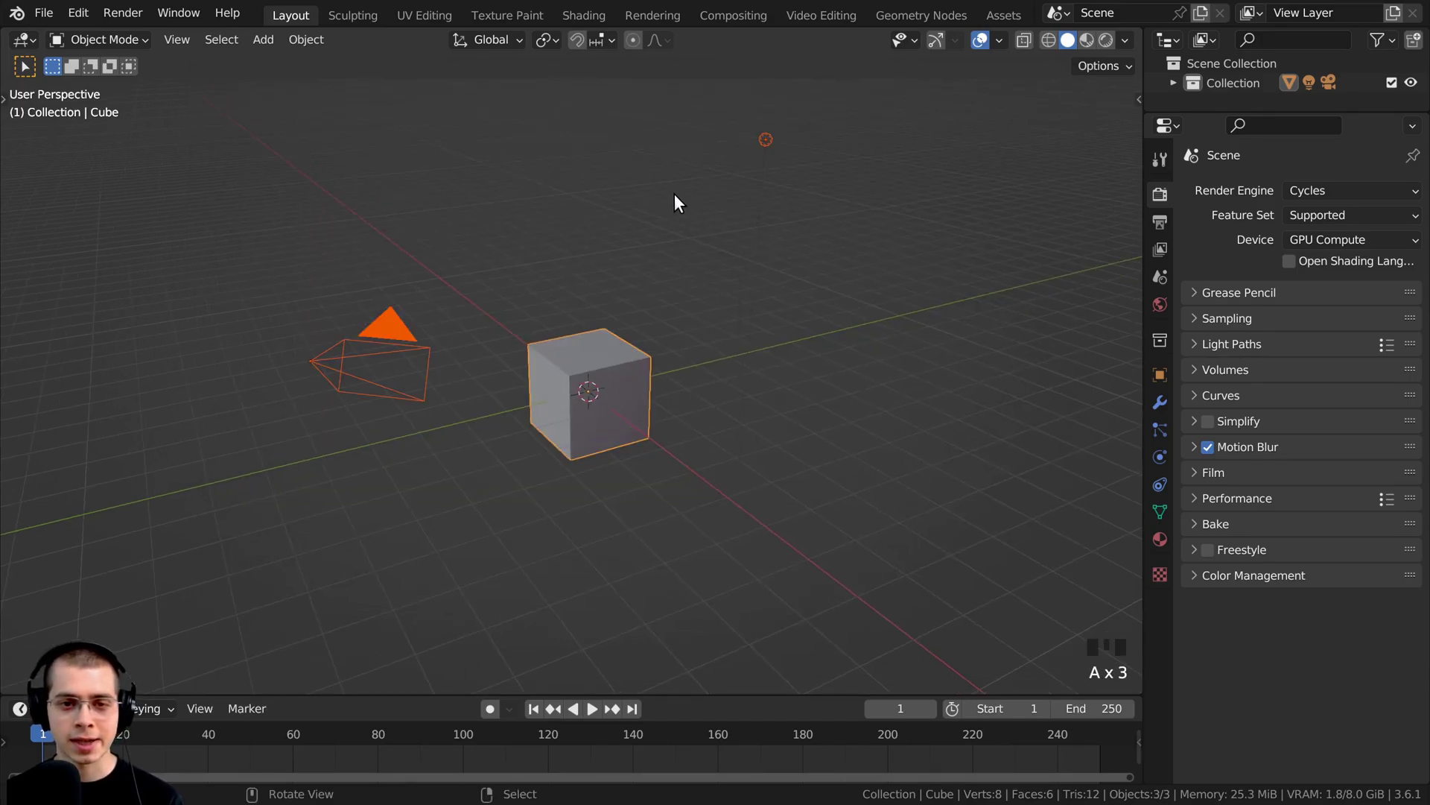
pyautogui.press('x')
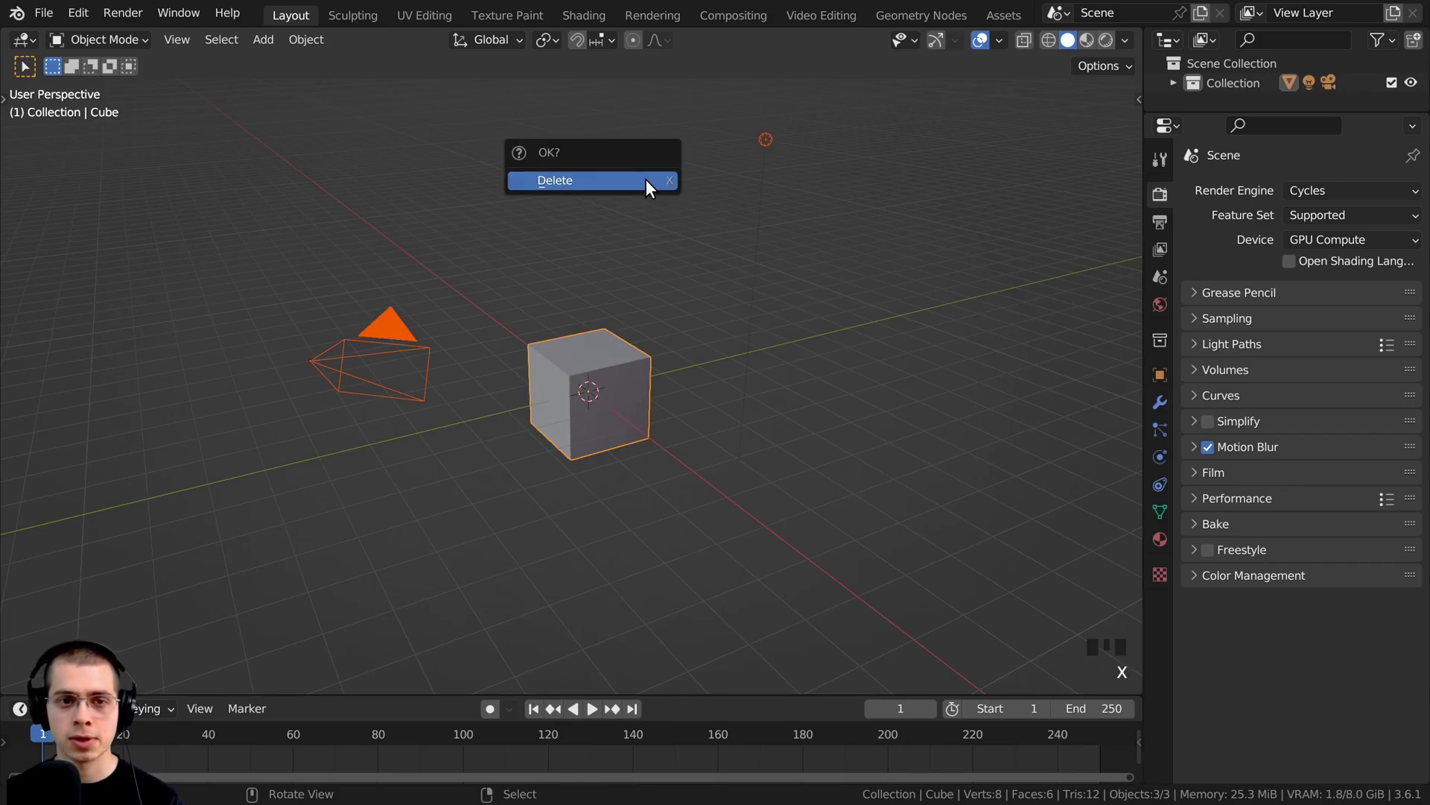
pyautogui.click(645, 181)
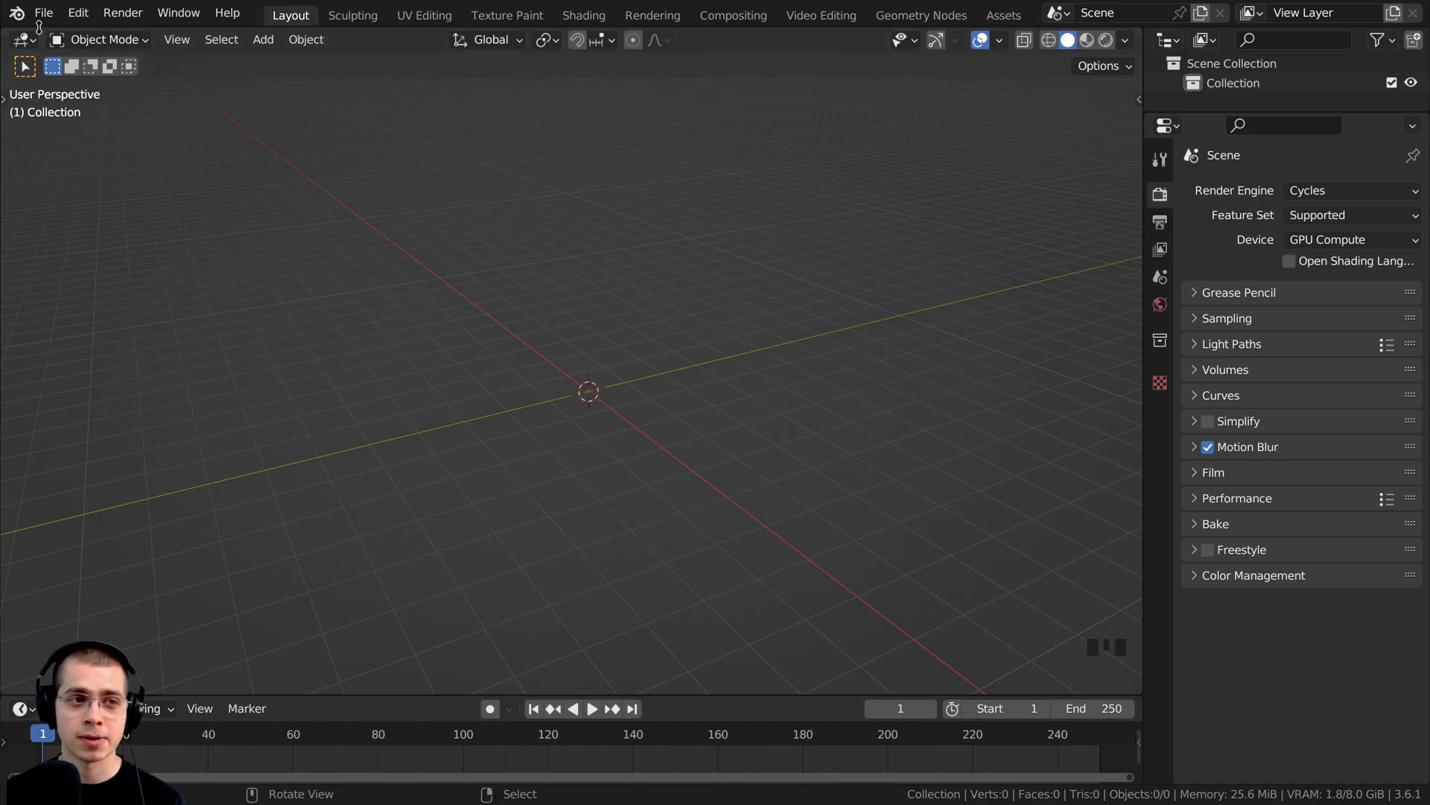
# Step: Split the 3D viewport vertically and turn the narrower new area into an Asset Browser
pyautogui.moveTo(6, 33); pyautogui.dragTo(393, 81)
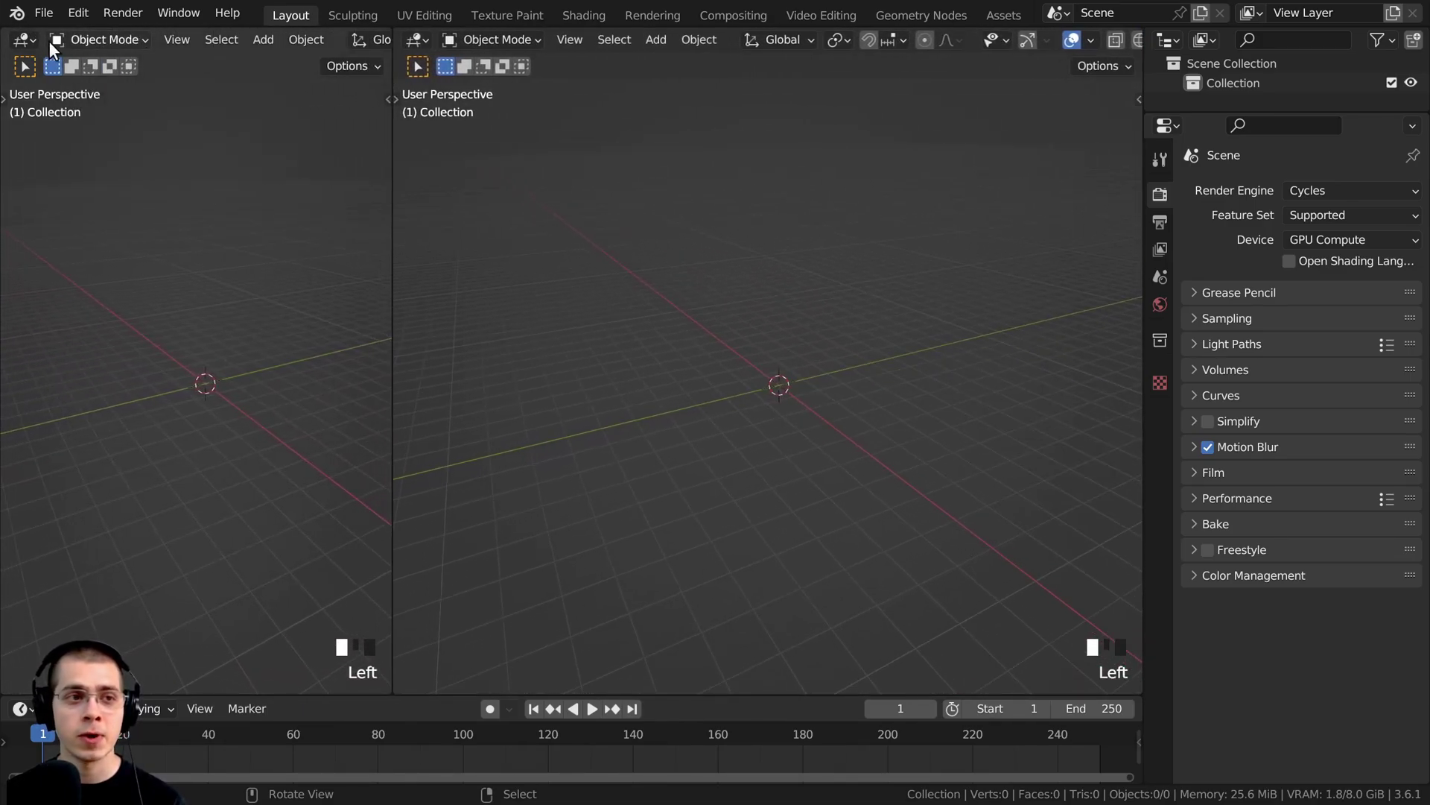
pyautogui.click(25, 41)
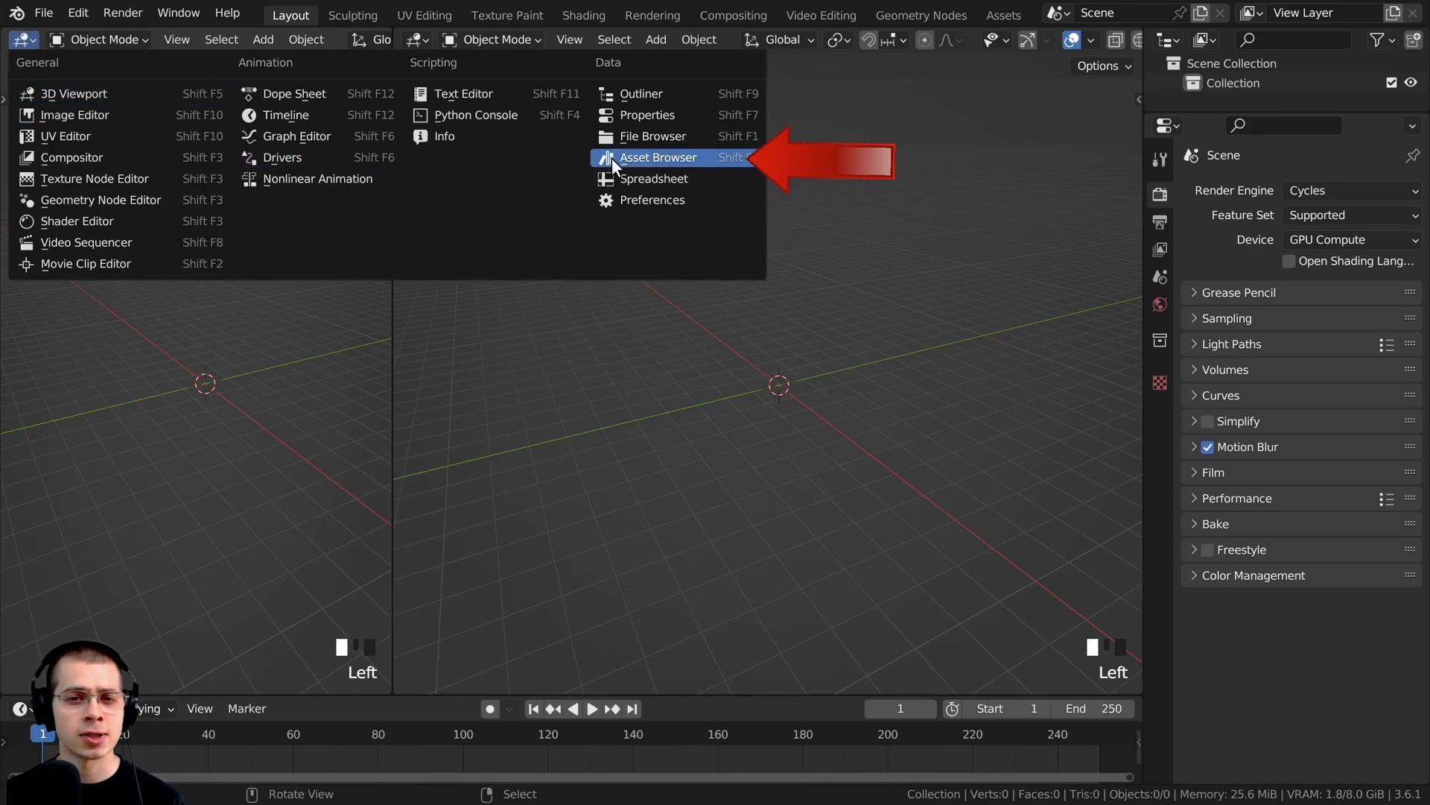
pyautogui.click(646, 162)
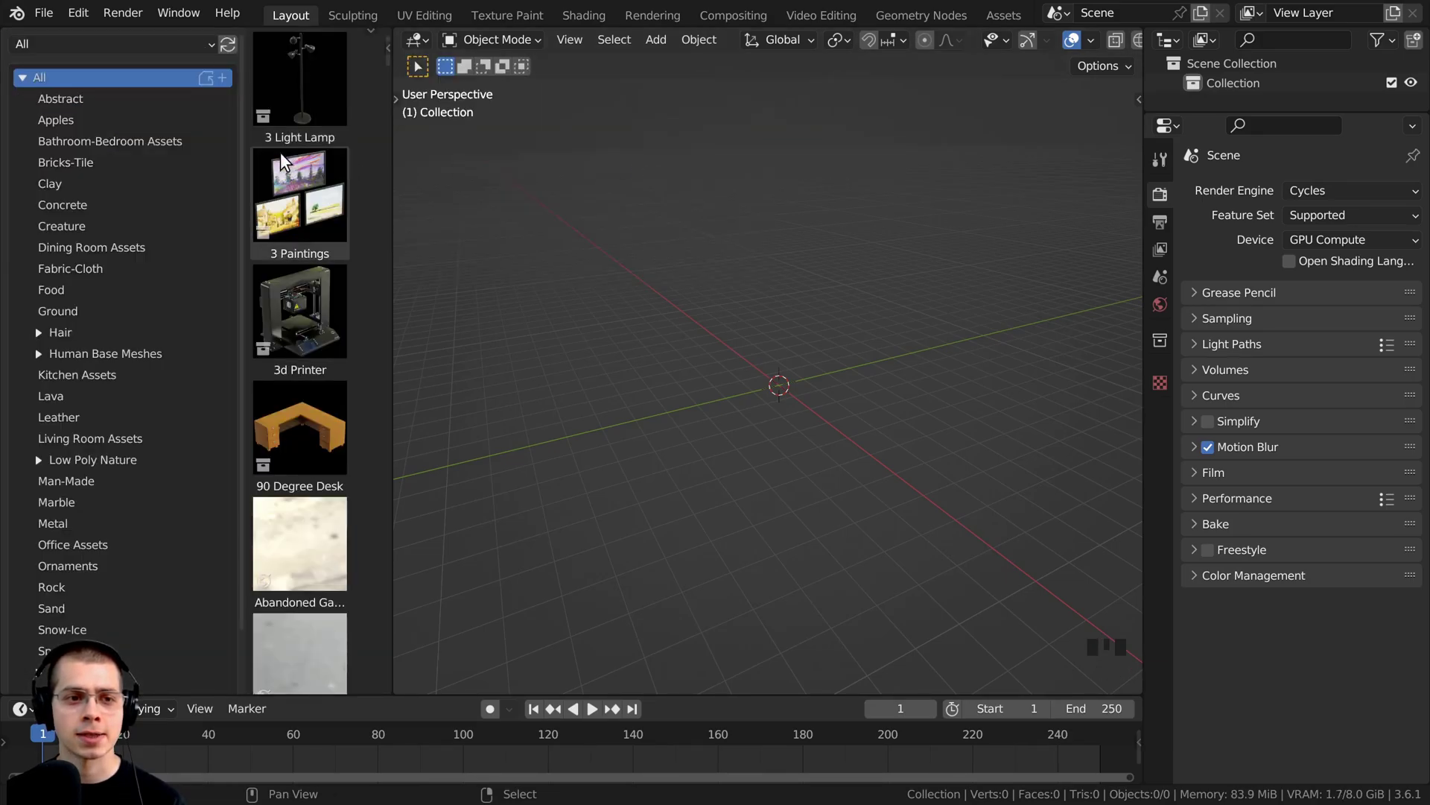
# Step: Show the Micro Mesh Library in the Asset Browser, hide its catalog list and narrow the area to four columns of thumbnails
pyautogui.click(112, 46)
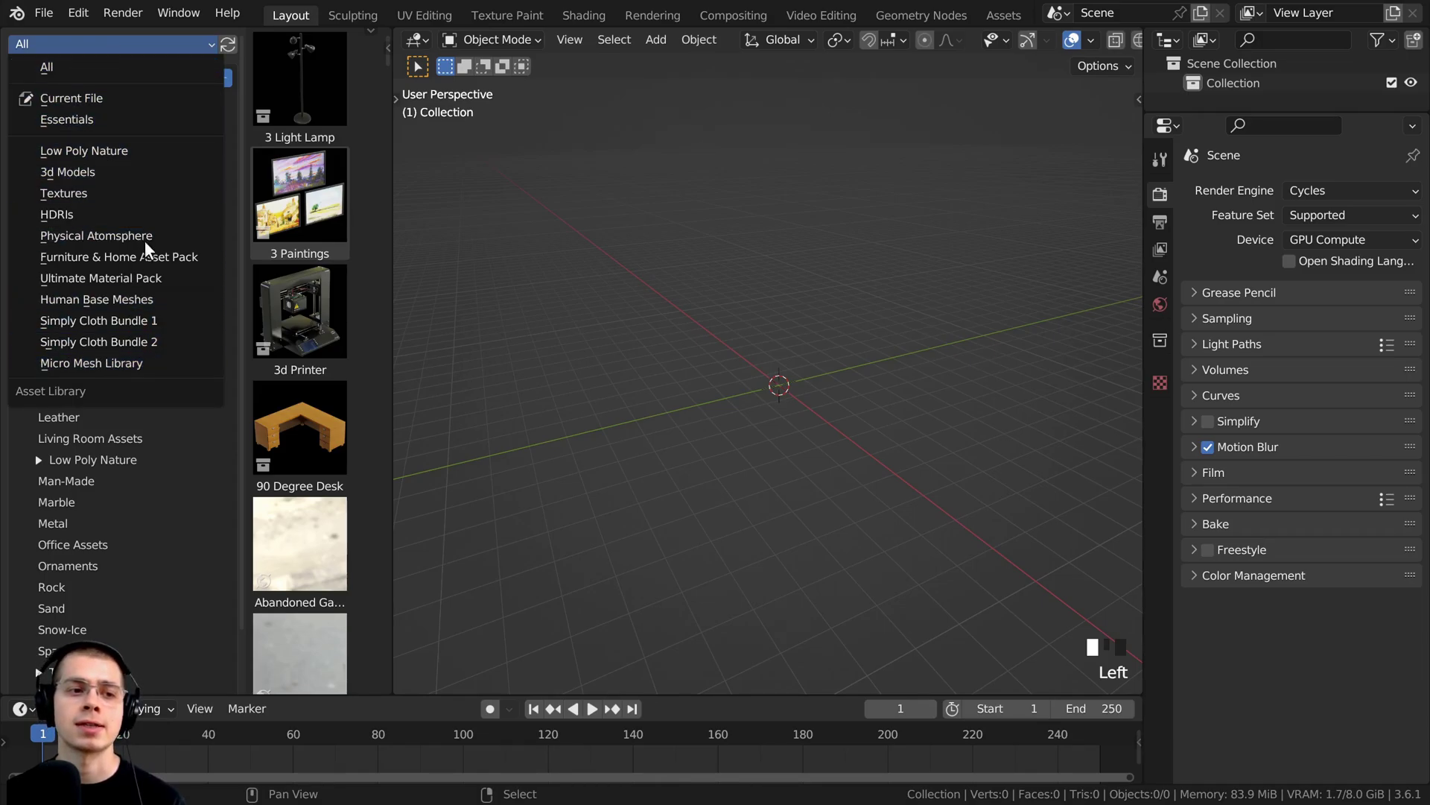
pyautogui.click(94, 363)
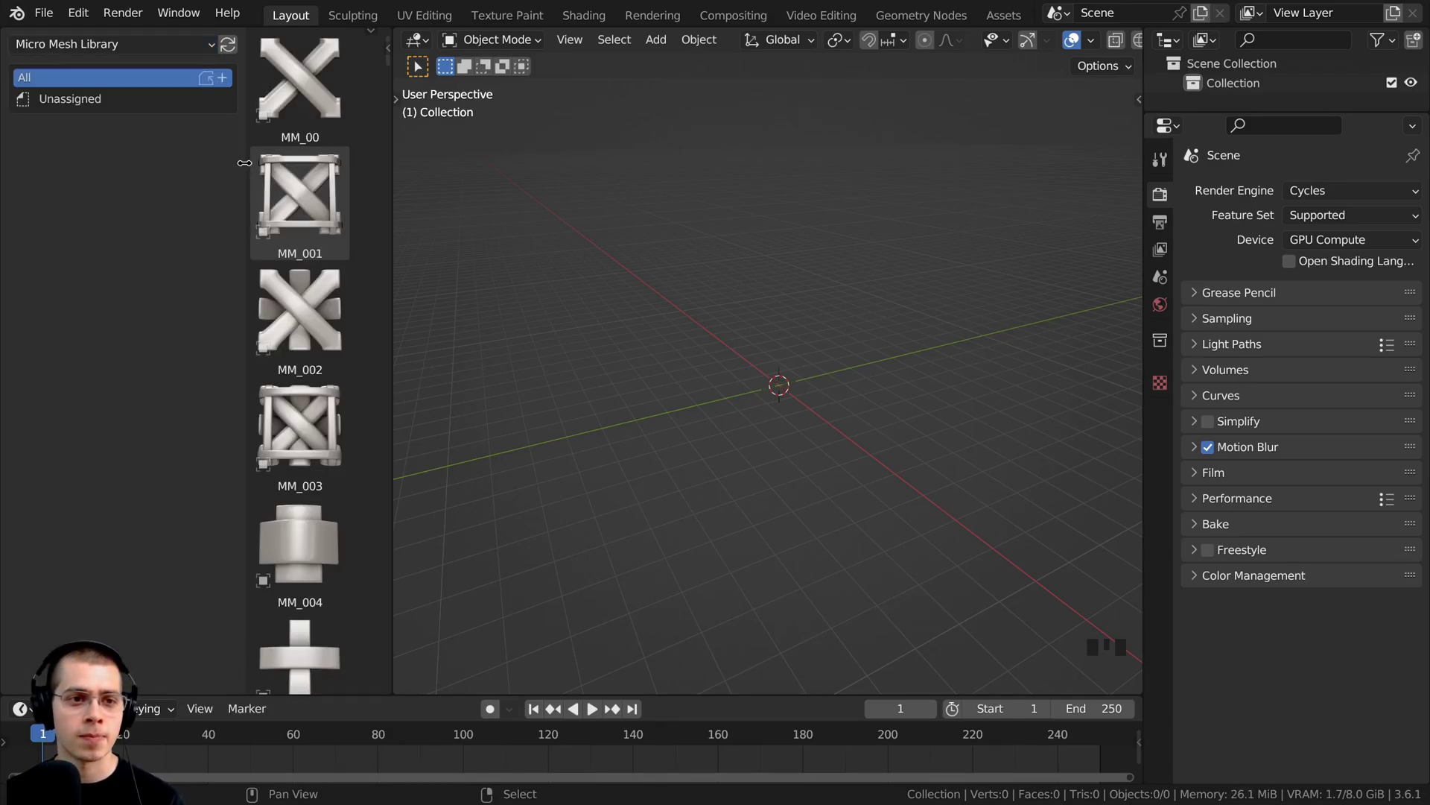
pyautogui.moveTo(244, 164); pyautogui.dragTo(12, 188)
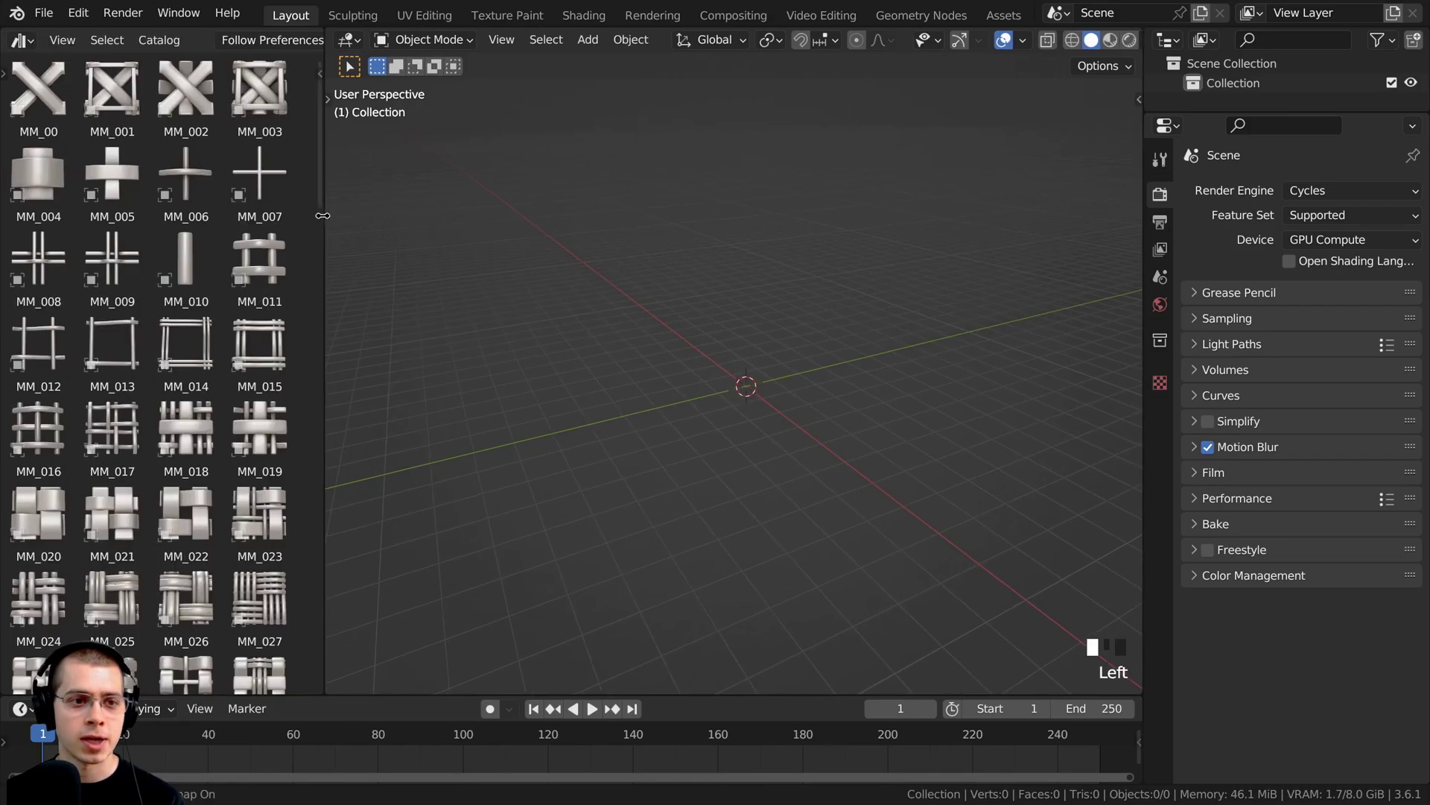
pyautogui.moveTo(322, 216); pyautogui.dragTo(319, 215)
# Step: Look through the micro mesh assets, from the woven patterns to the ring, chain and twisted shapes
pyautogui.moveTo(314, 139); pyautogui.dragTo(315, 298)
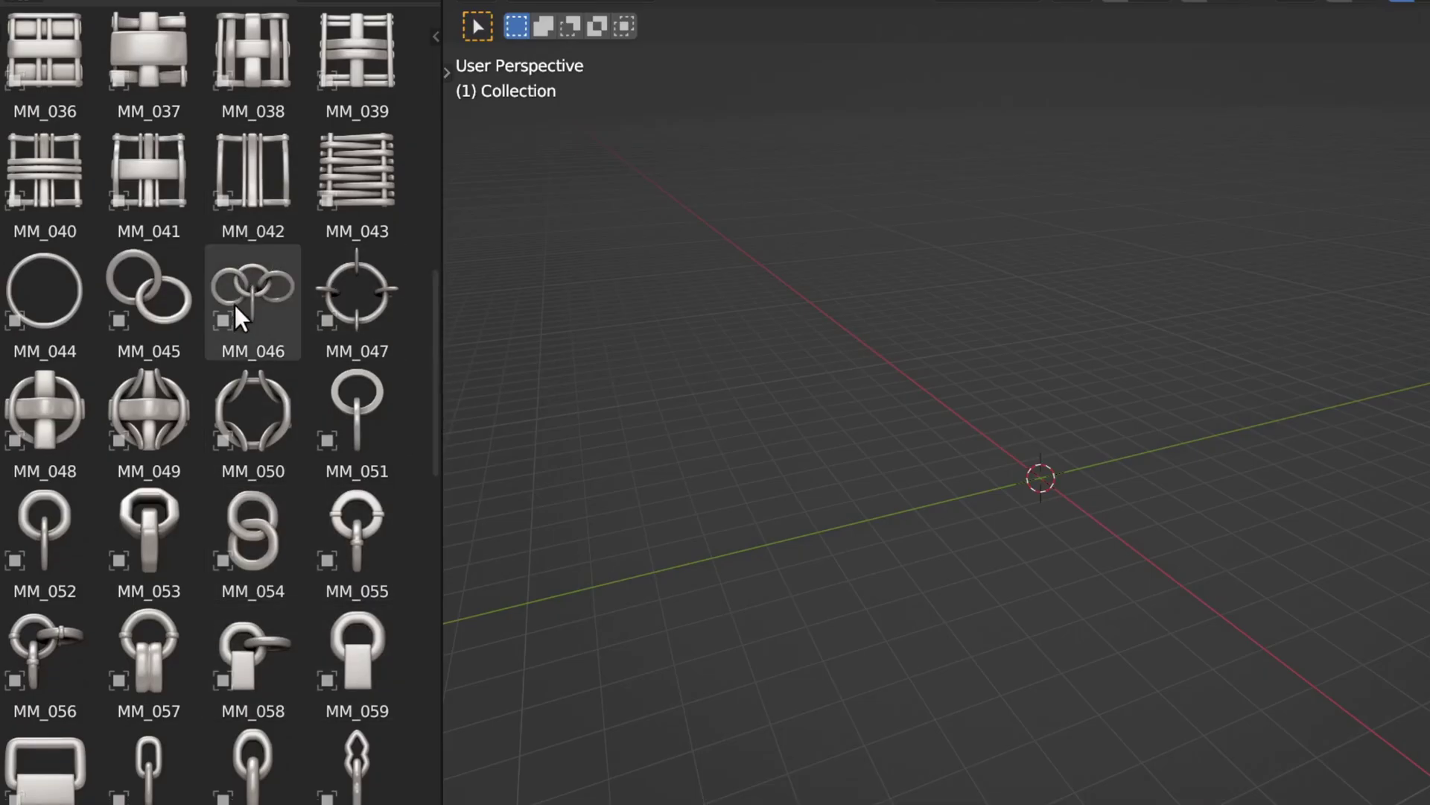
pyautogui.click(264, 274)
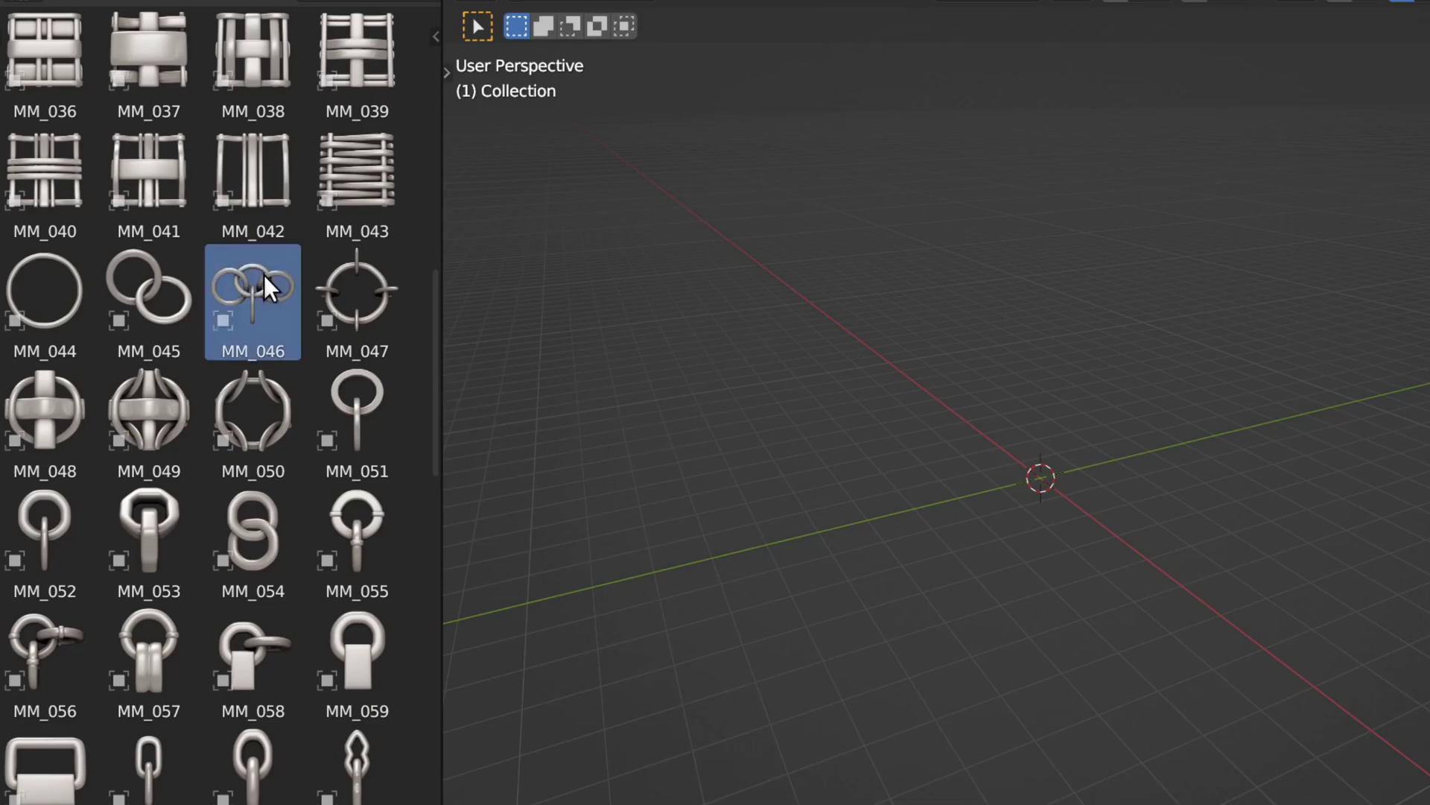
pyautogui.click(159, 303)
pyautogui.moveTo(431, 358); pyautogui.dragTo(444, 477)
pyautogui.click(146, 298)
pyautogui.scroll(-7, 345, 562)
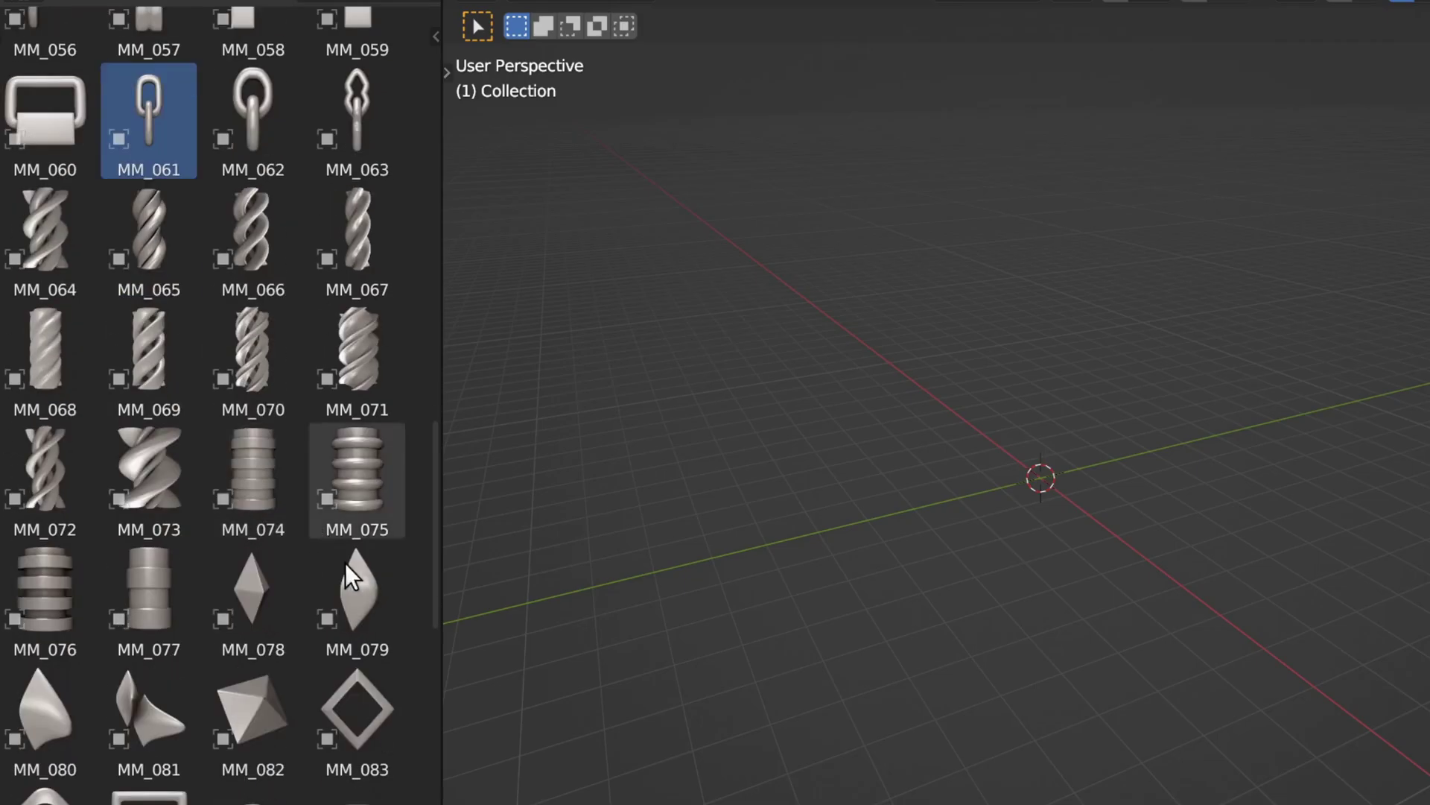
pyautogui.moveTo(426, 580); pyautogui.dragTo(435, 356)
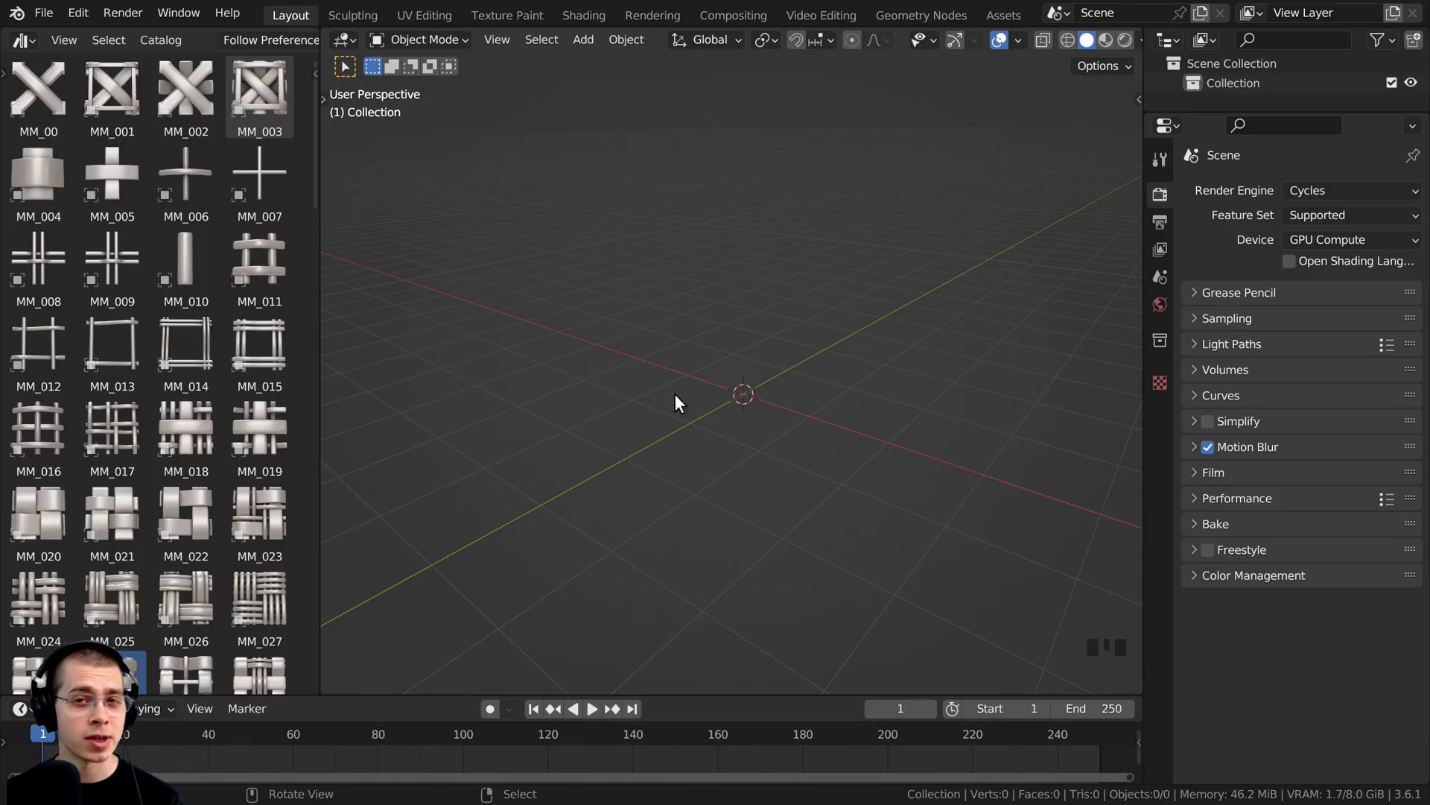
pyautogui.moveTo(903, 292); pyautogui.dragTo(874, 313, button='middle')
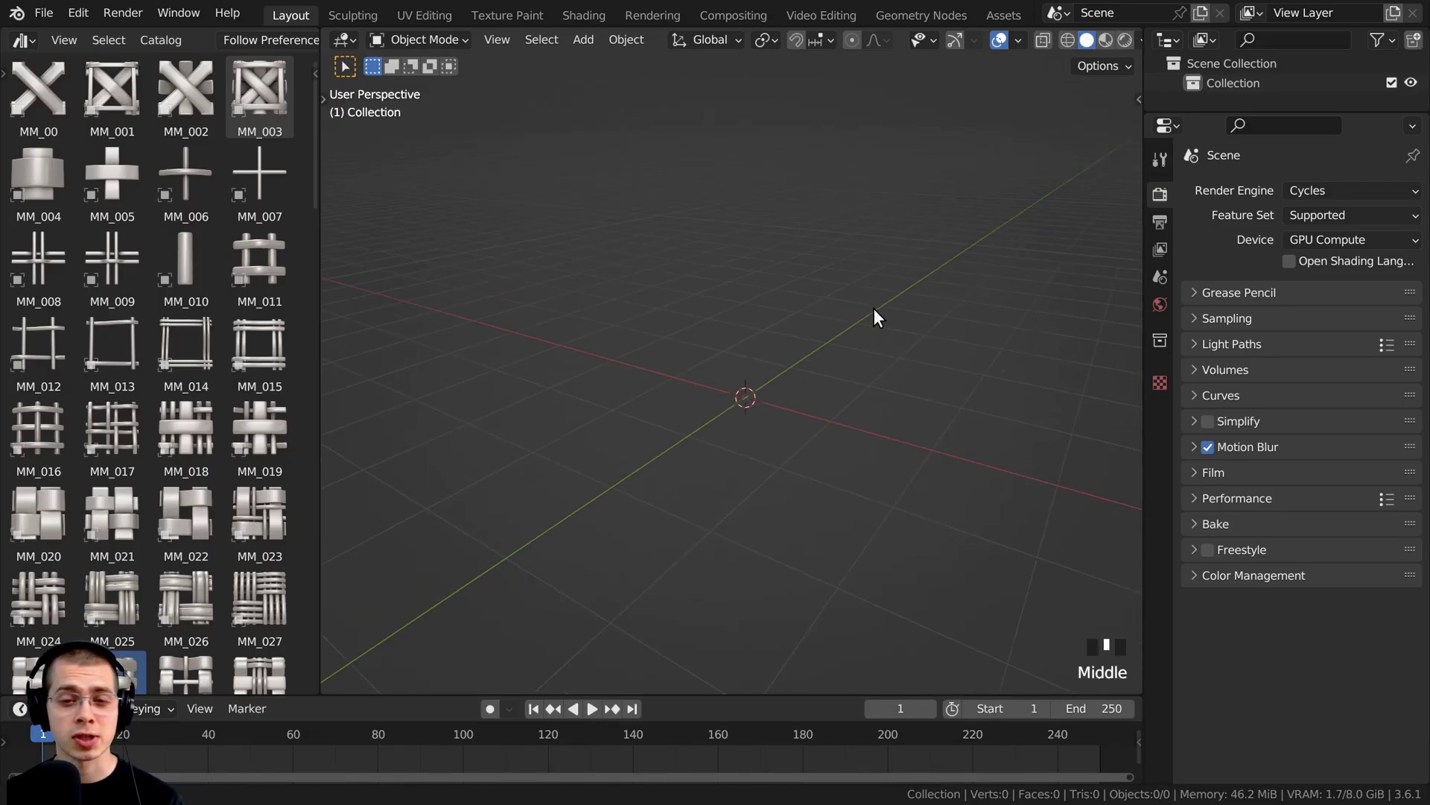
# Step: Bring back the catalog list, switch the Asset Browser to the Human Base Meshes library and widen it slightly
pyautogui.click(4, 73)
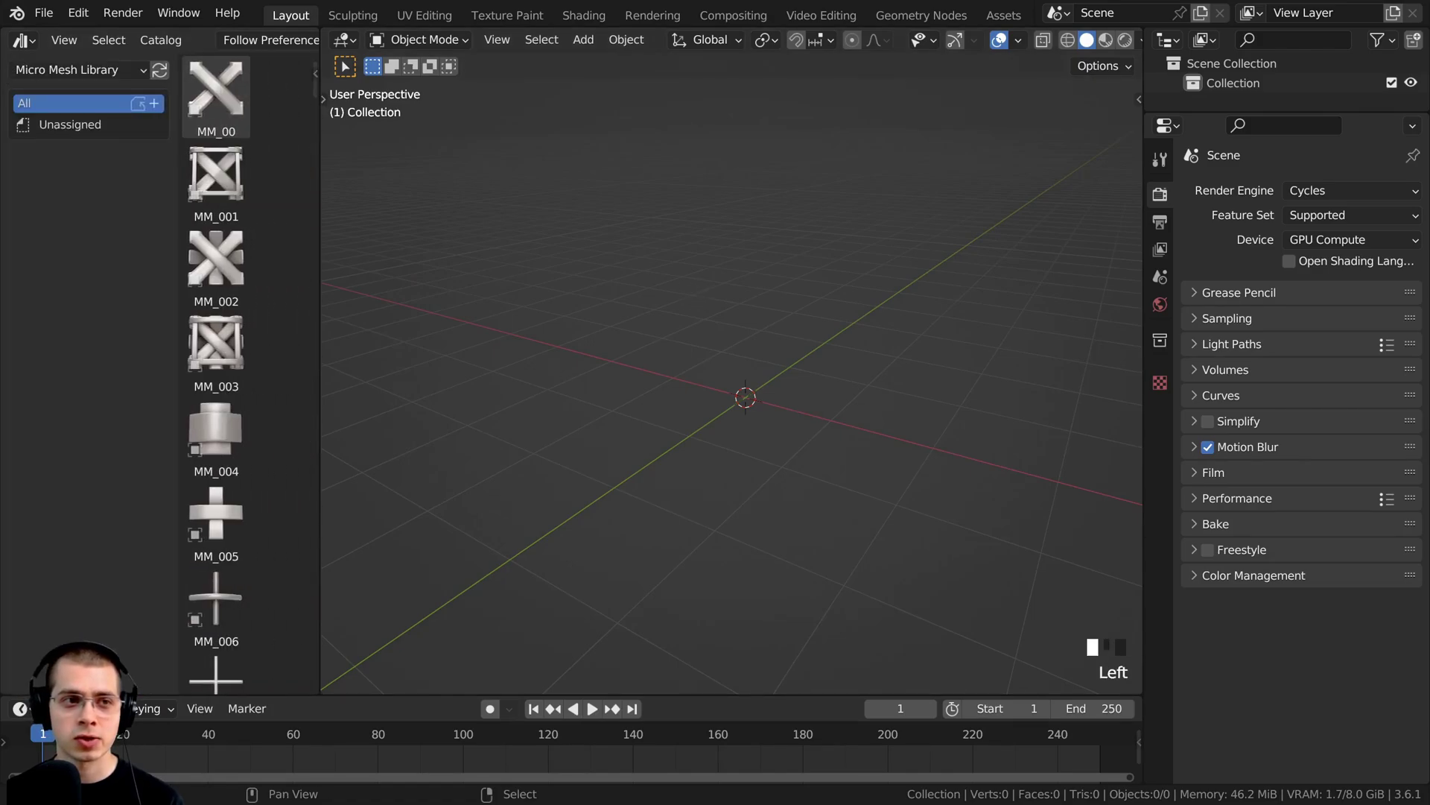
pyautogui.click(68, 67)
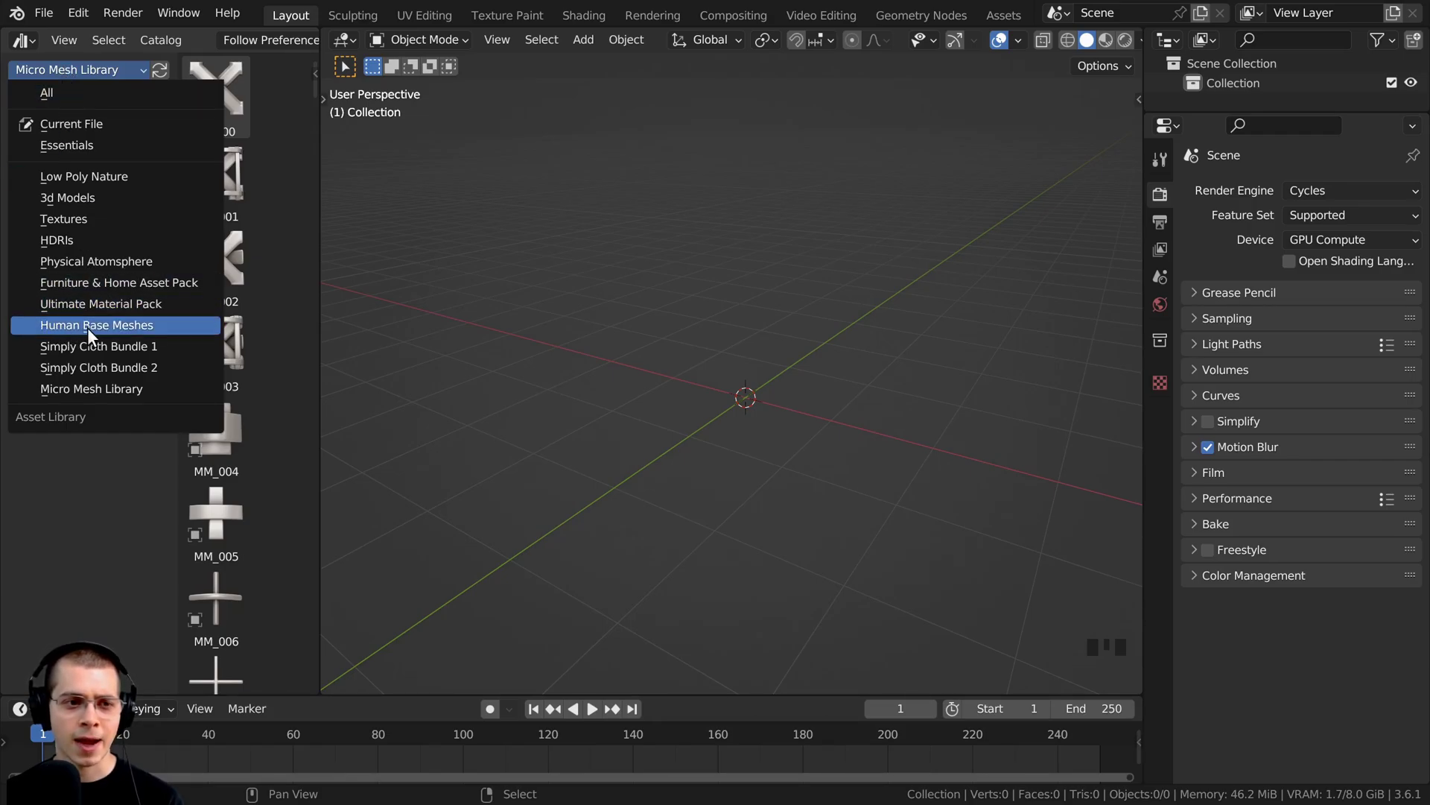
pyautogui.click(127, 329)
pyautogui.moveTo(318, 257); pyautogui.dragTo(369, 258)
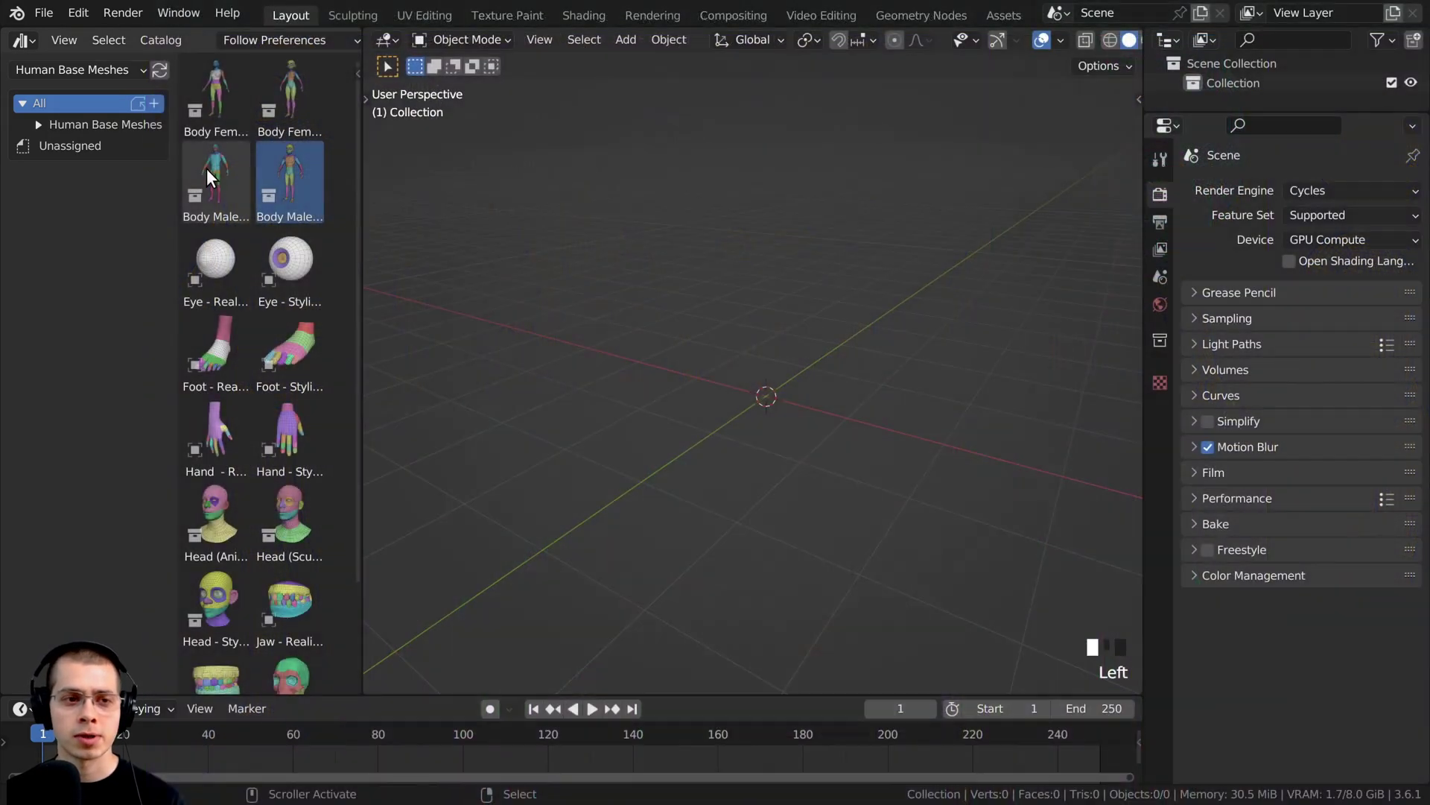
# Step: Place the realistic male body asset at the world origin and turn off its Instance option
pyautogui.moveTo(200, 168); pyautogui.dragTo(767, 391)
pyautogui.moveTo(767, 391); pyautogui.dragTo(702, 414, button='middle')
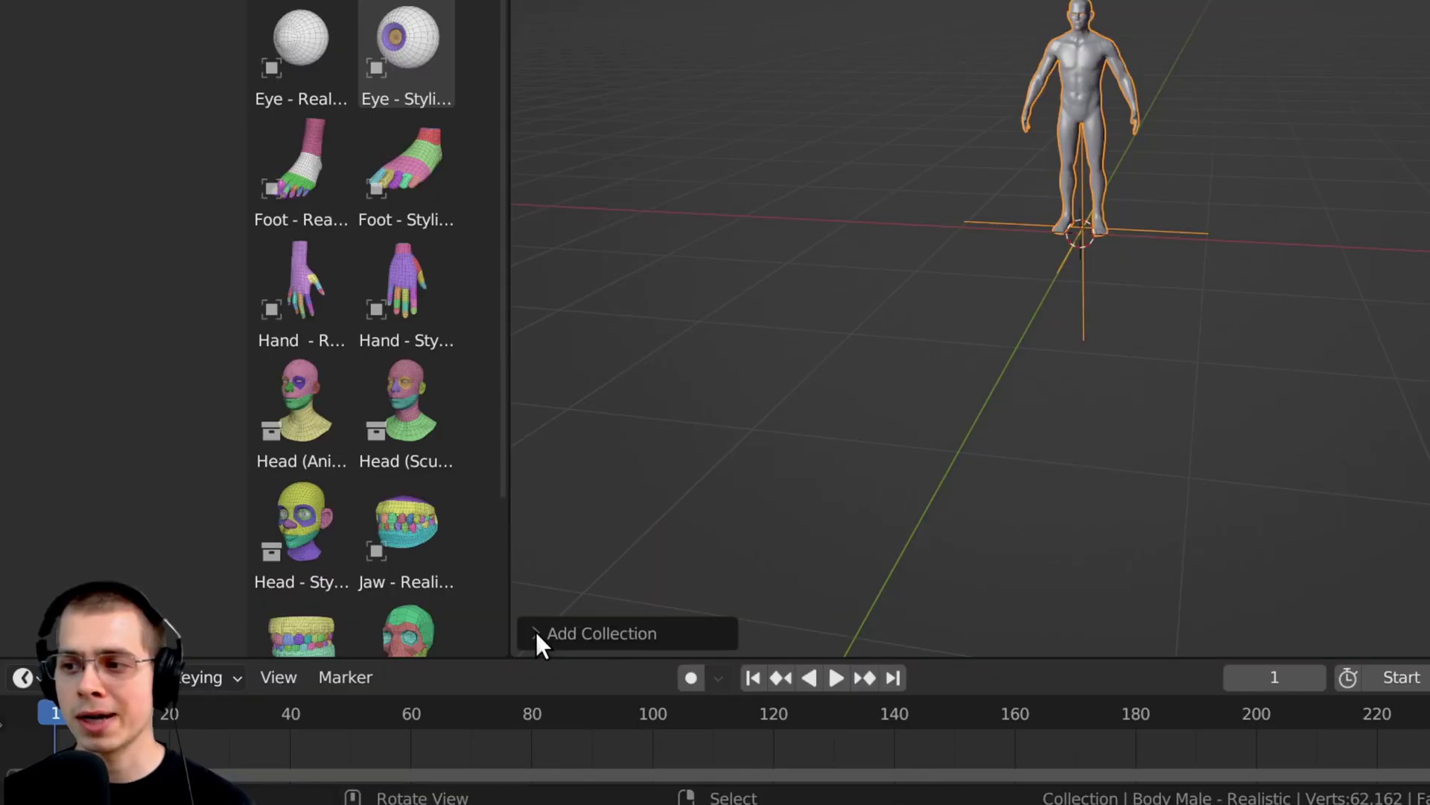
pyautogui.click(537, 634)
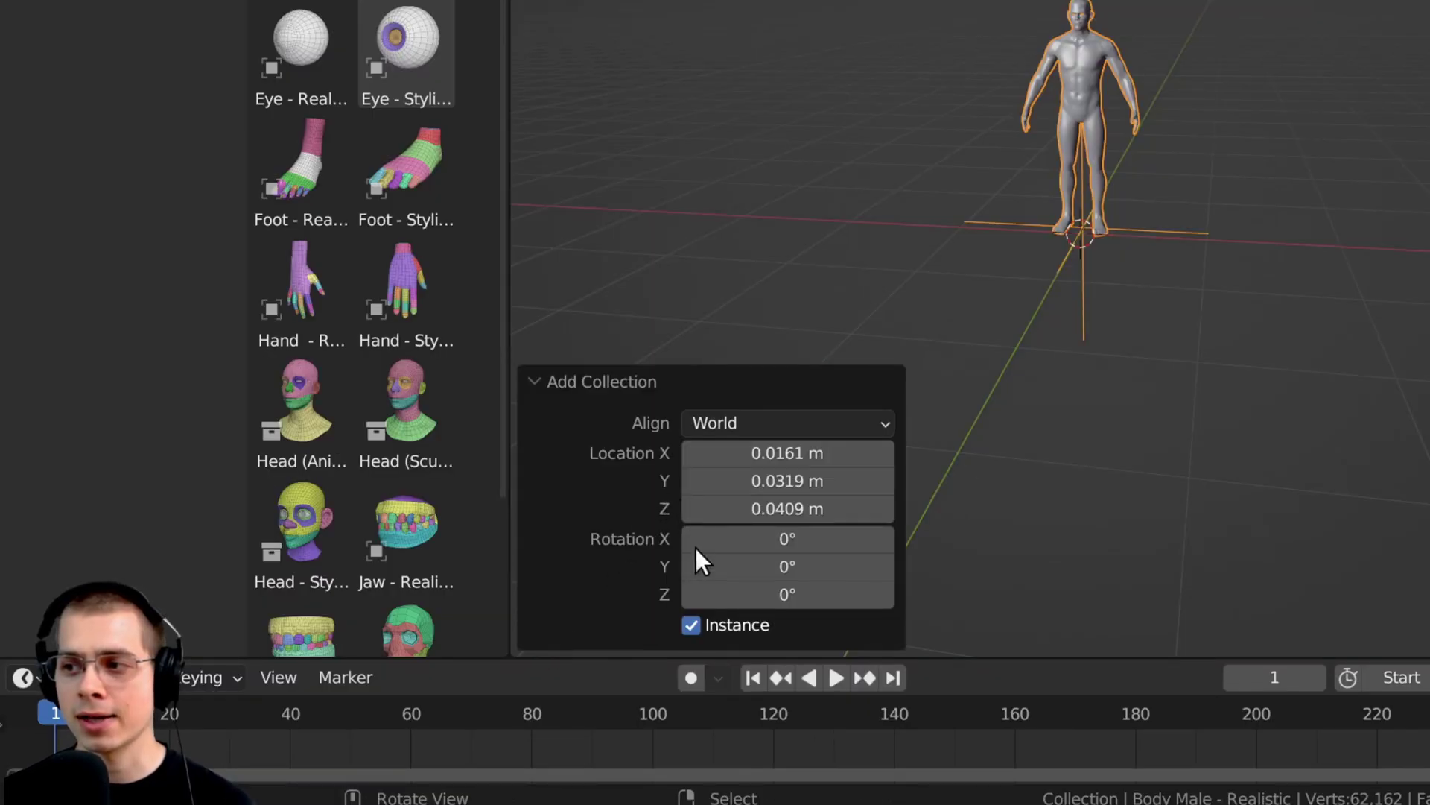
pyautogui.click(692, 624)
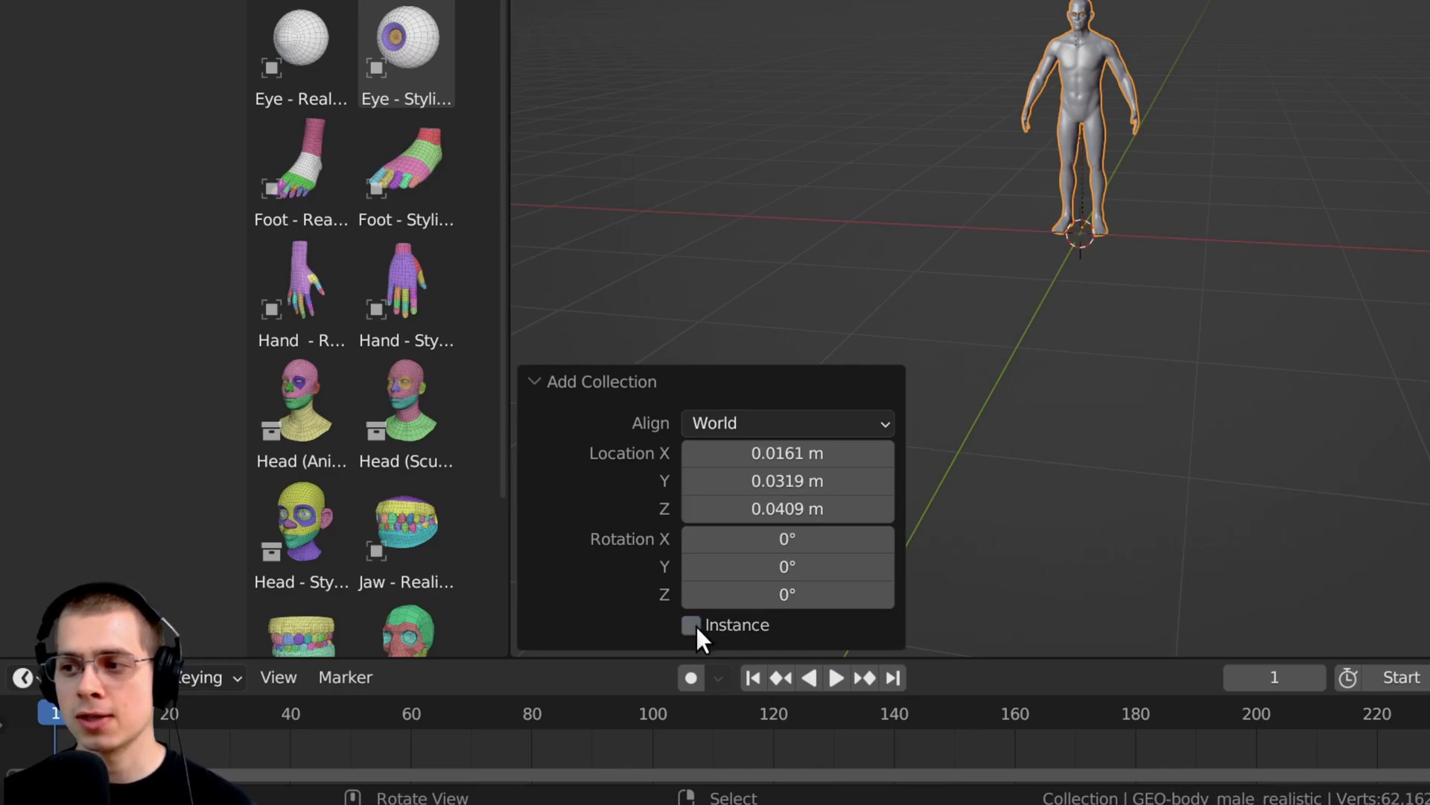
pyautogui.click(538, 380)
pyautogui.scroll(4, 1088, 186)
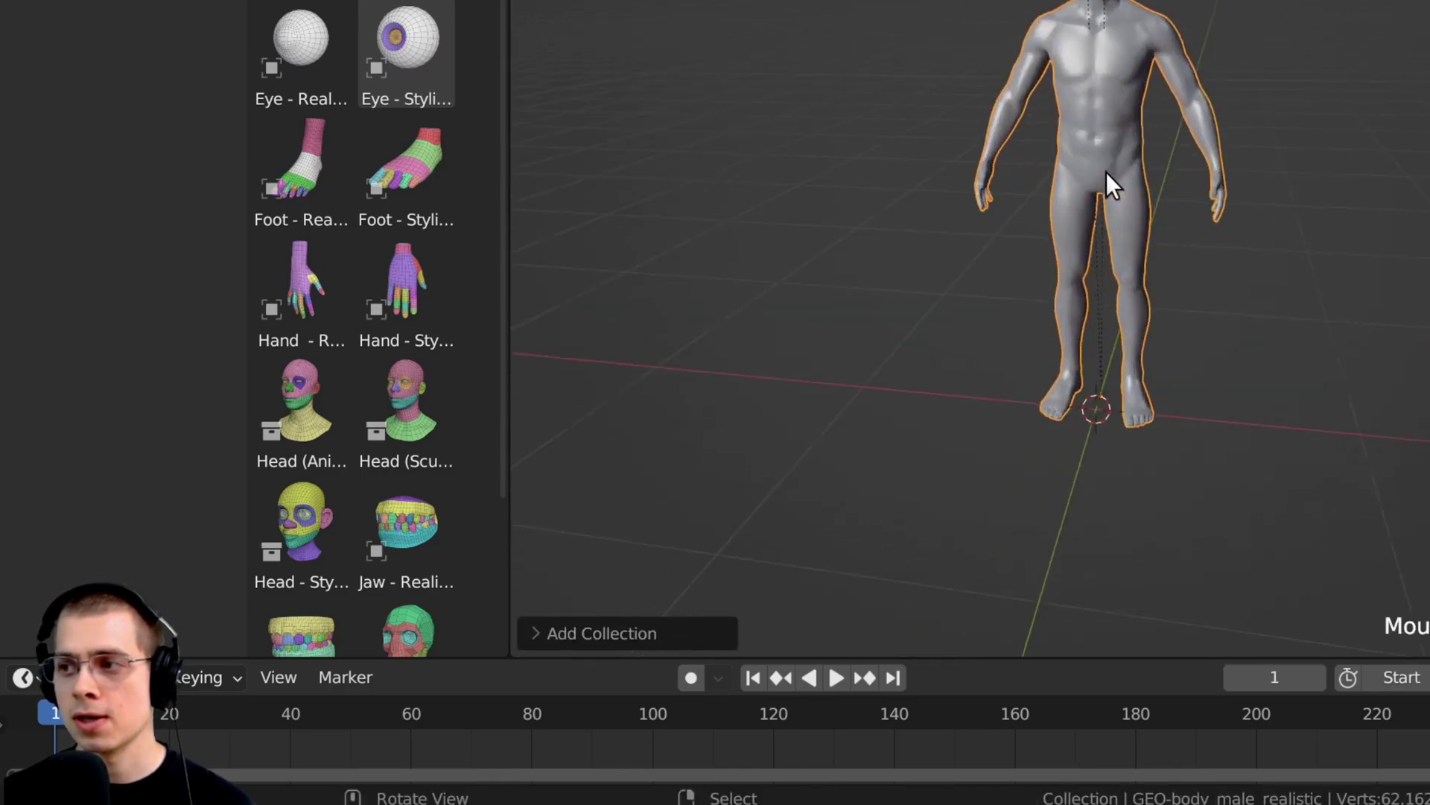
# Step: Switch the Asset Browser back to the Micro Mesh Library and hide its catalog list
pyautogui.click(87, 68)
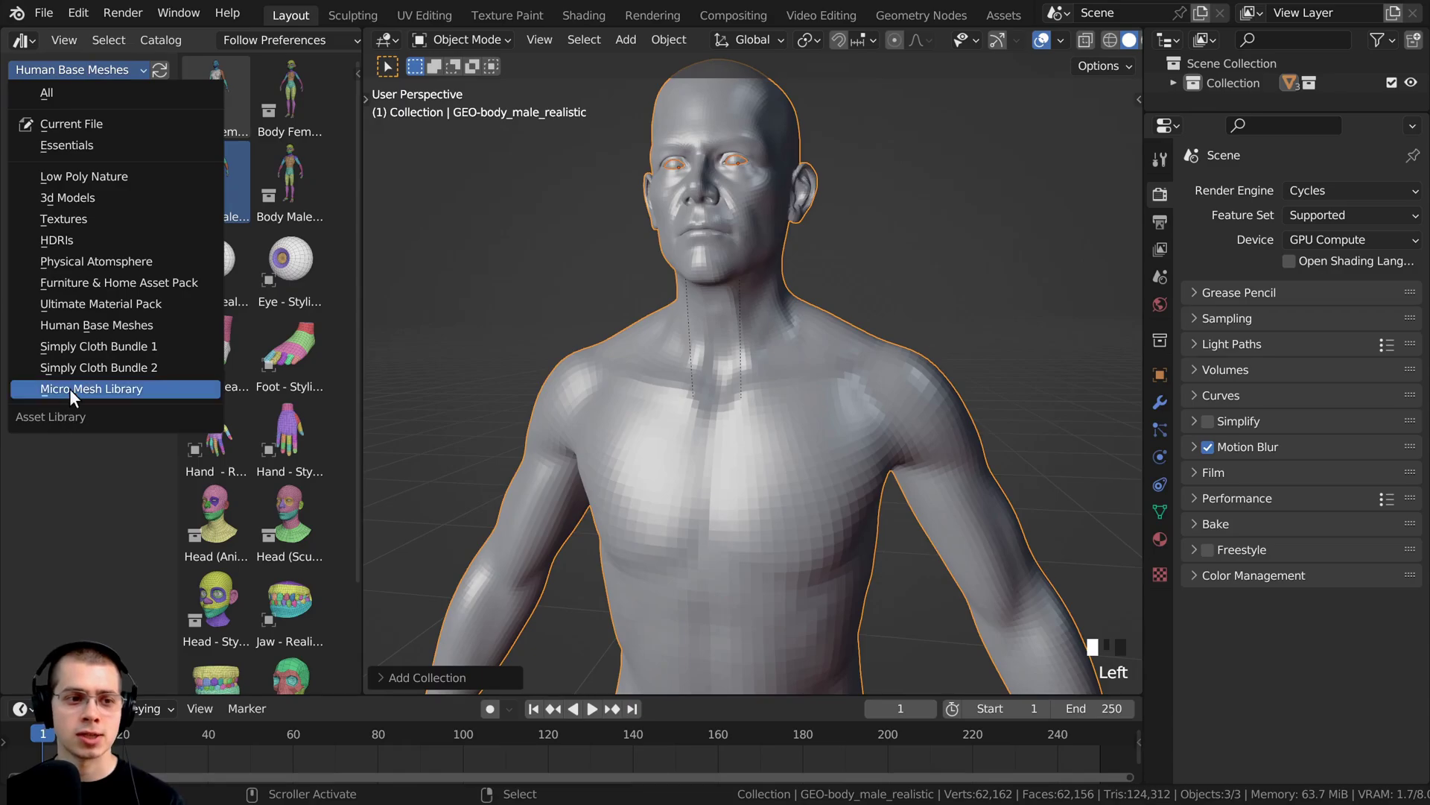
pyautogui.click(70, 387)
pyautogui.moveTo(173, 340); pyautogui.dragTo(45, 339)
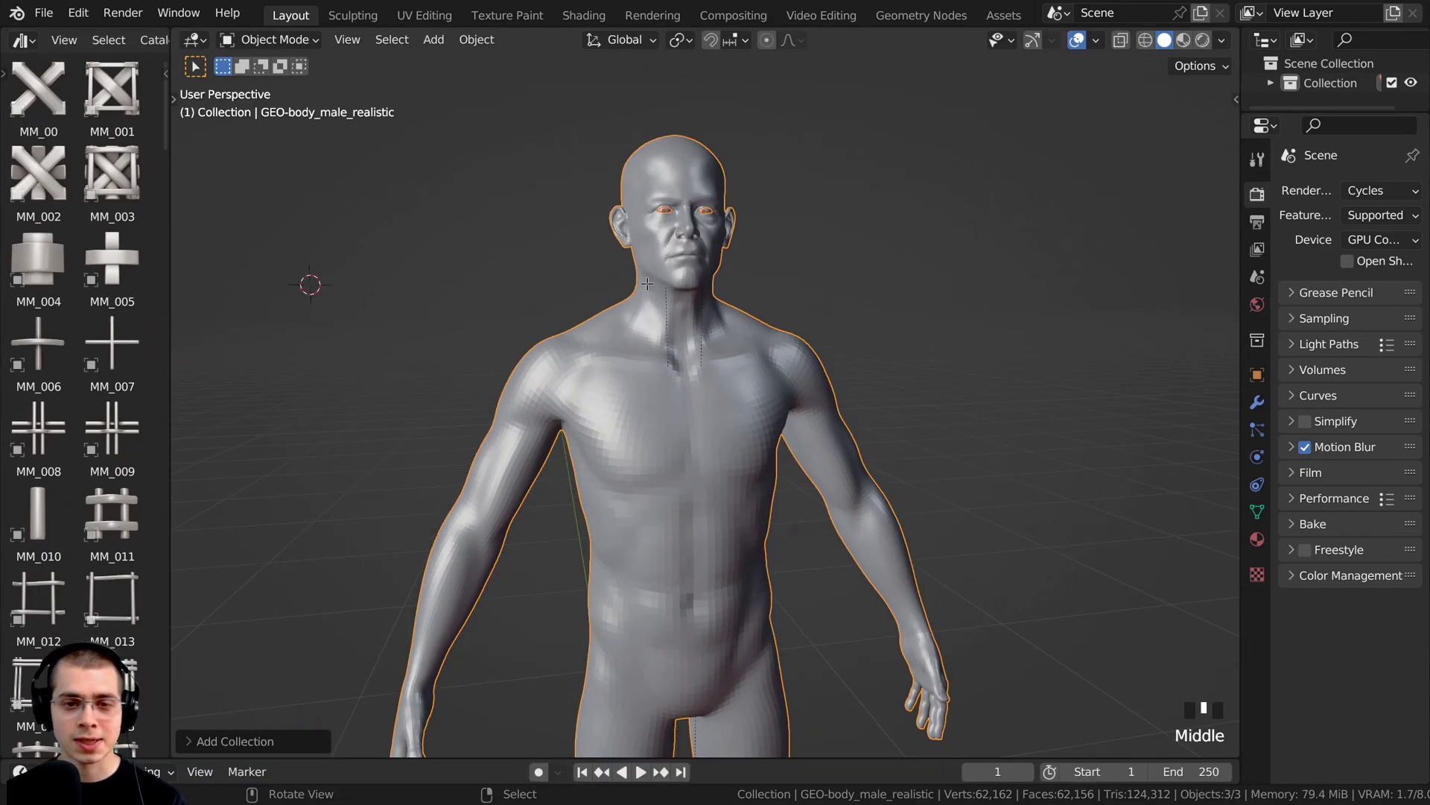
# Step: Enter Edit Mode on the male body mesh and clear the vertex selection
pyautogui.press('Tab')
pyautogui.keyDown('shift'); pyautogui.moveTo(664, 439); pyautogui.dragTo(637, 382, button='middle'); pyautogui.keyUp('shift')
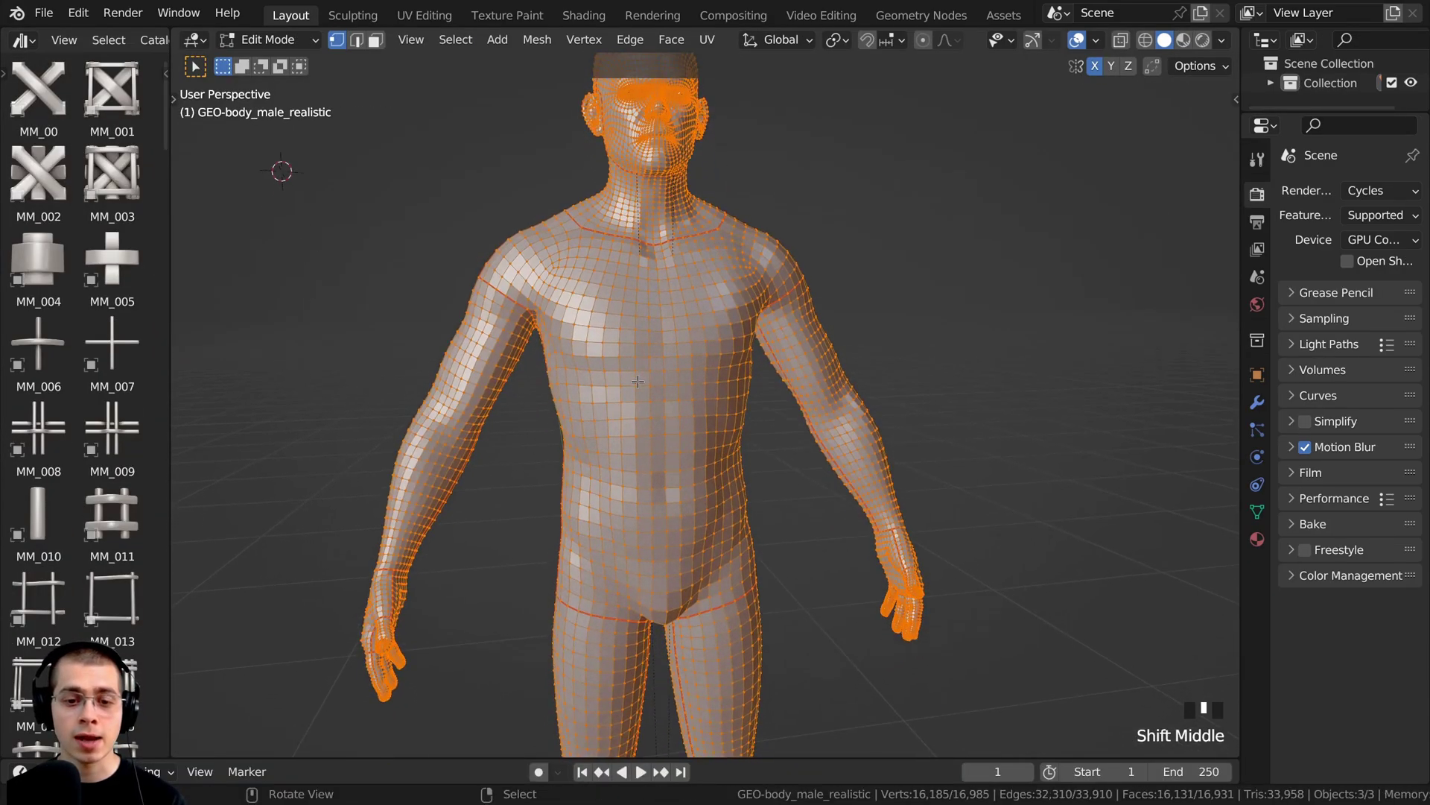
pyautogui.hotkey('alt', 'a')
pyautogui.keyDown('shift'); pyautogui.moveTo(650, 538); pyautogui.dragTo(621, 546, button='middle'); pyautogui.keyUp('shift')
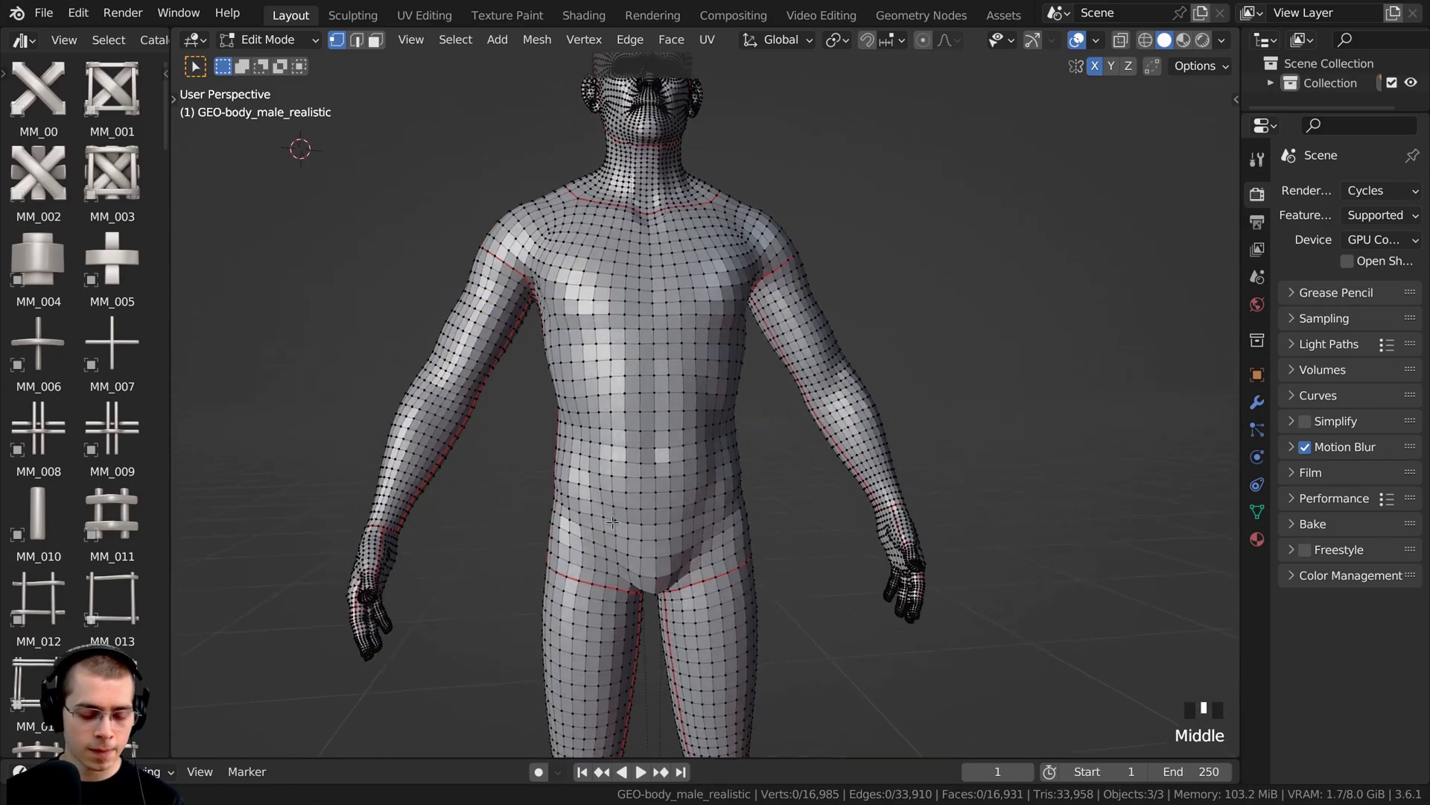
pyautogui.scroll(2, 596, 532)
pyautogui.scroll(1, 596, 532)
pyautogui.scroll(-1, 581, 567)
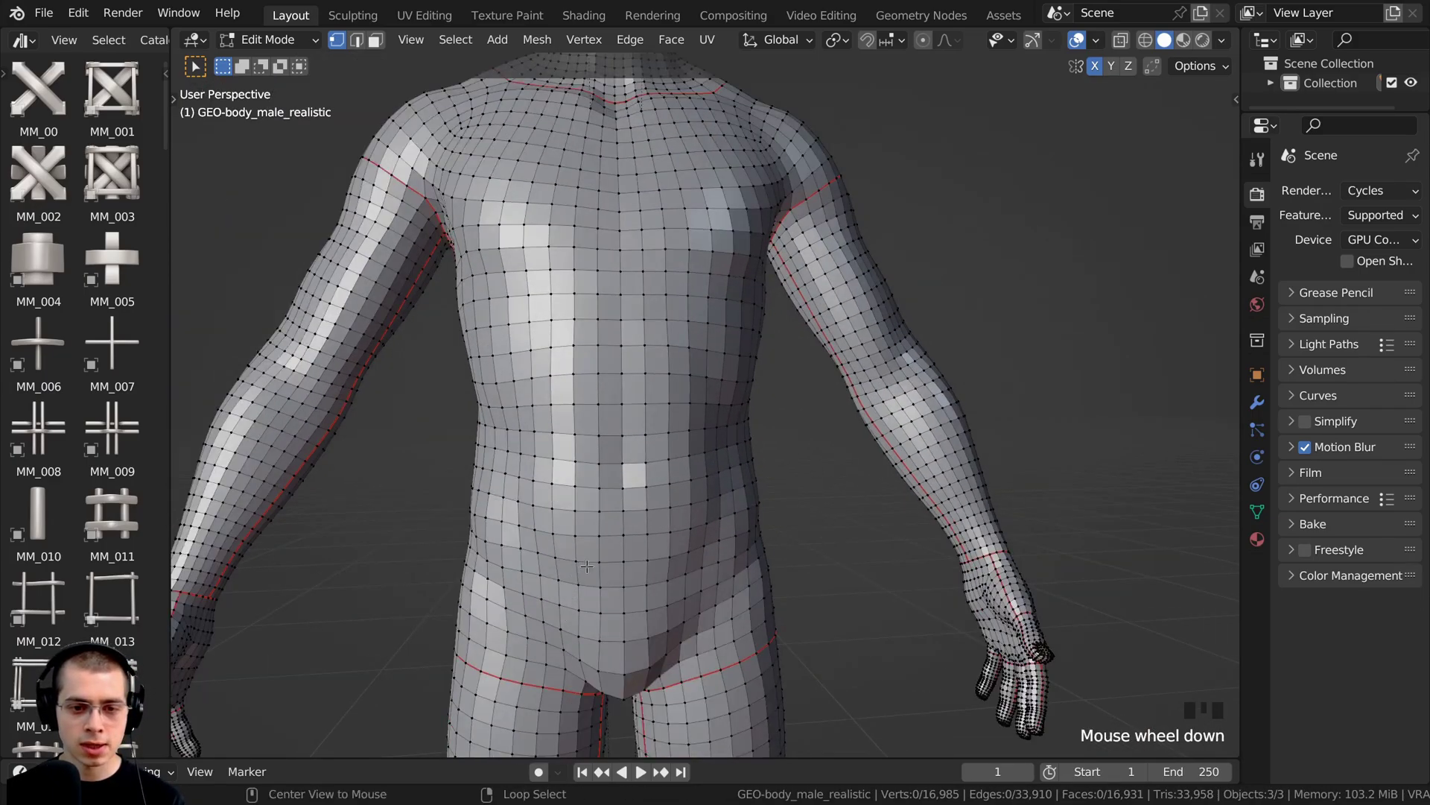
# Step: Select six adjacent horizontal edge loops around the figure's waist, from the hips up
pyautogui.keyDown('alt'); pyautogui.rightClick(586, 582); pyautogui.keyUp('alt')
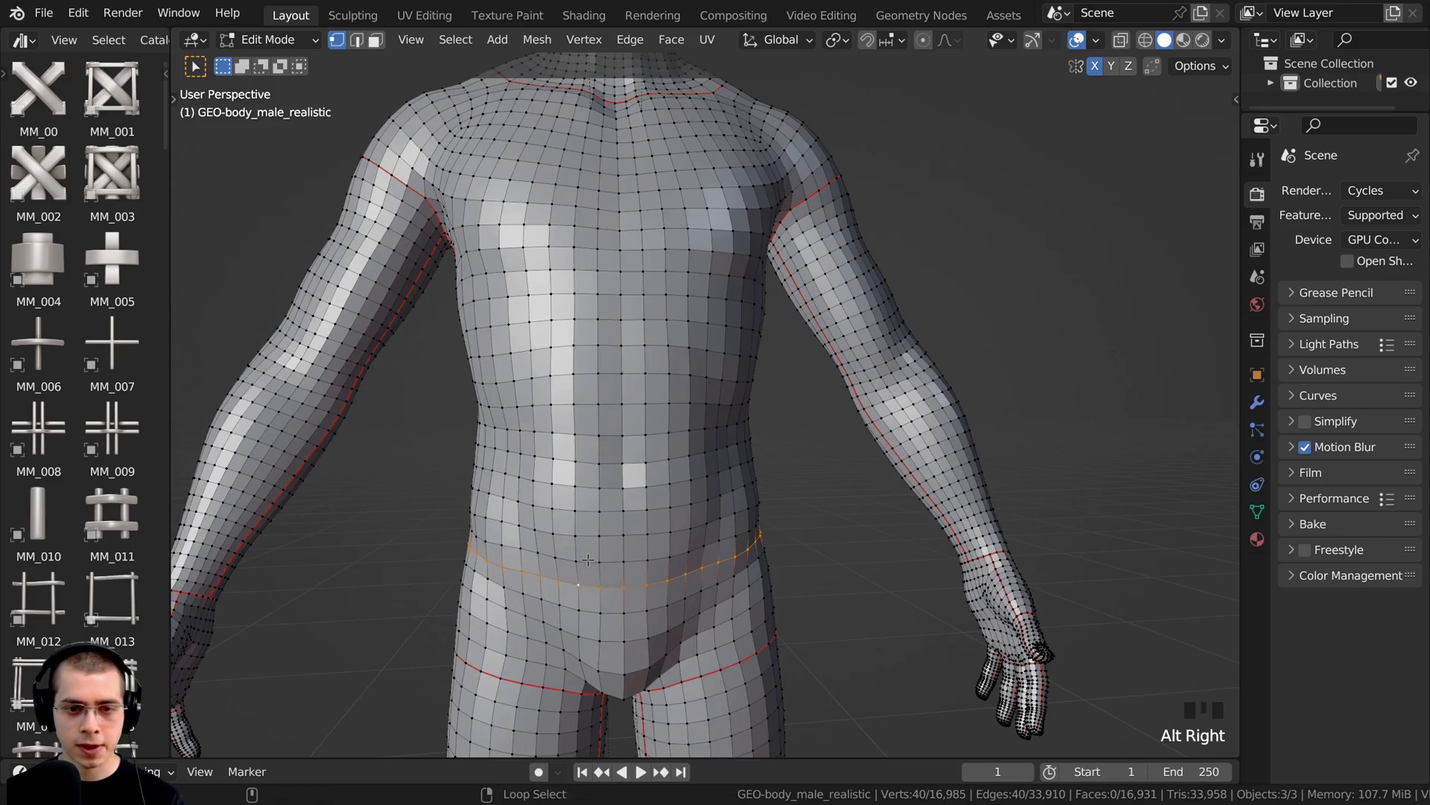
pyautogui.keyDown('alt'); pyautogui.keyDown('shift'); pyautogui.rightClick(587, 560); pyautogui.keyUp('shift'); pyautogui.keyUp('alt')
pyautogui.keyDown('alt'); pyautogui.keyDown('shift'); pyautogui.rightClick(583, 530); pyautogui.keyUp('shift'); pyautogui.keyUp('alt')
pyautogui.keyDown('alt'); pyautogui.keyDown('shift'); pyautogui.rightClick(585, 504); pyautogui.keyUp('shift'); pyautogui.keyUp('alt')
pyautogui.keyDown('alt'); pyautogui.keyDown('shift'); pyautogui.rightClick(585, 477); pyautogui.keyUp('shift'); pyautogui.keyUp('alt')
pyautogui.keyDown('alt'); pyautogui.keyDown('shift'); pyautogui.rightClick(583, 460); pyautogui.keyUp('shift'); pyautogui.keyUp('alt')
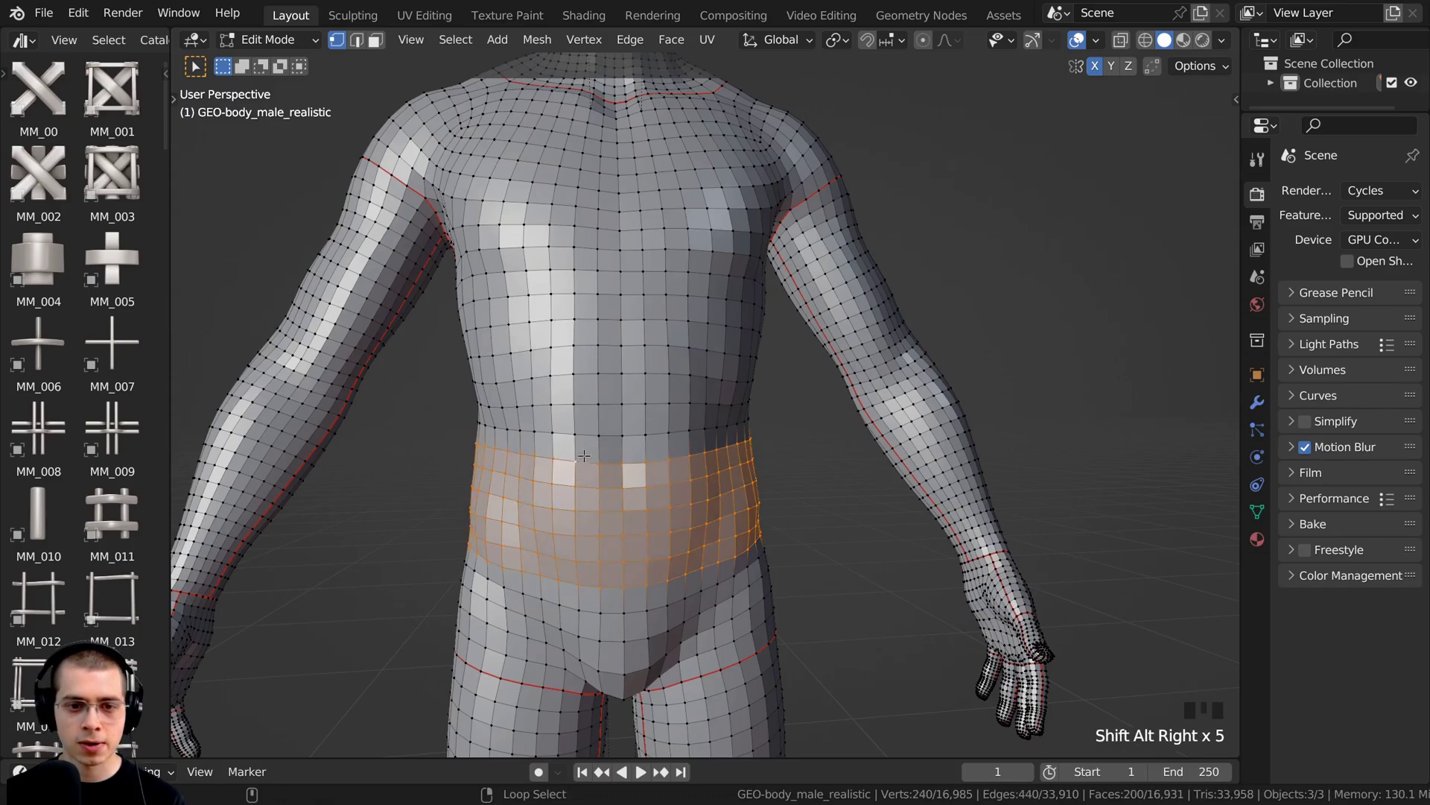
# Step: Switch to wireframe shading and box-select the torso and upper arms, adding them to the waist selection
pyautogui.keyDown('shift'); pyautogui.moveTo(584, 459); pyautogui.dragTo(589, 515, button='middle'); pyautogui.keyUp('shift')
pyautogui.press('z')
pyautogui.press('b')
pyautogui.press('b')
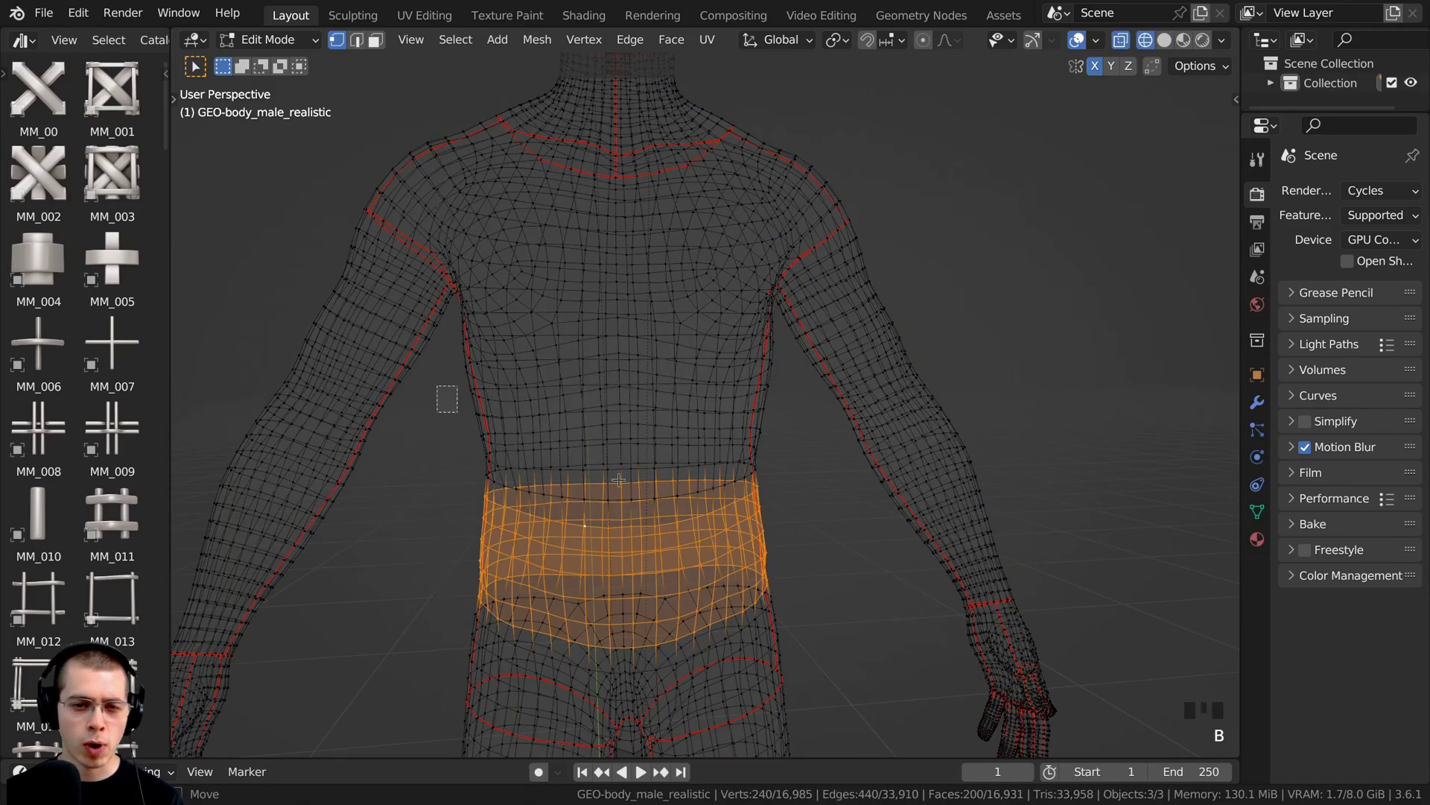
pyautogui.moveTo(436, 386); pyautogui.dragTo(808, 545)
pyautogui.moveTo(244, 297); pyautogui.dragTo(1045, 465)
pyautogui.moveTo(1045, 465); pyautogui.dragTo(1025, 458, button='middle')
# Step: Extend the box selection down the figure's left forearm and up over the left shoulder
pyautogui.press('b')
pyautogui.moveTo(790, 399); pyautogui.dragTo(1022, 535)
pyautogui.scroll(2, 953, 526)
pyautogui.keyDown('shift'); pyautogui.moveTo(954, 526); pyautogui.dragTo(743, 390, button='middle'); pyautogui.keyUp('shift')
pyautogui.press('b')
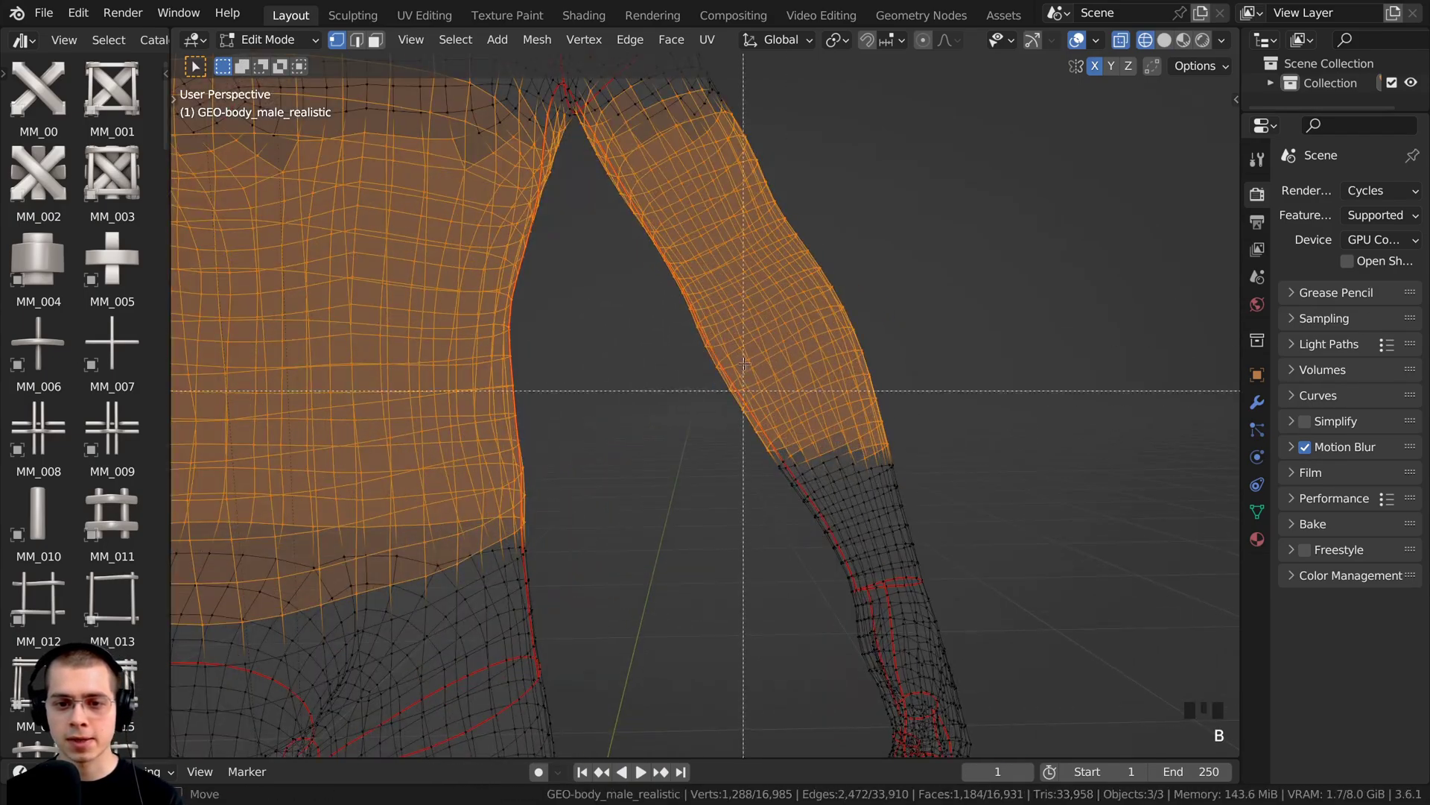
pyautogui.moveTo(749, 356); pyautogui.dragTo(962, 506)
pyautogui.keyDown('shift'); pyautogui.moveTo(745, 96); pyautogui.dragTo(869, 310, button='middle'); pyautogui.keyUp('shift')
pyautogui.press('b')
pyautogui.moveTo(881, 249); pyautogui.dragTo(627, 514)
pyautogui.keyDown('shift'); pyautogui.moveTo(627, 514); pyautogui.dragTo(850, 503, button='middle'); pyautogui.keyUp('shift')
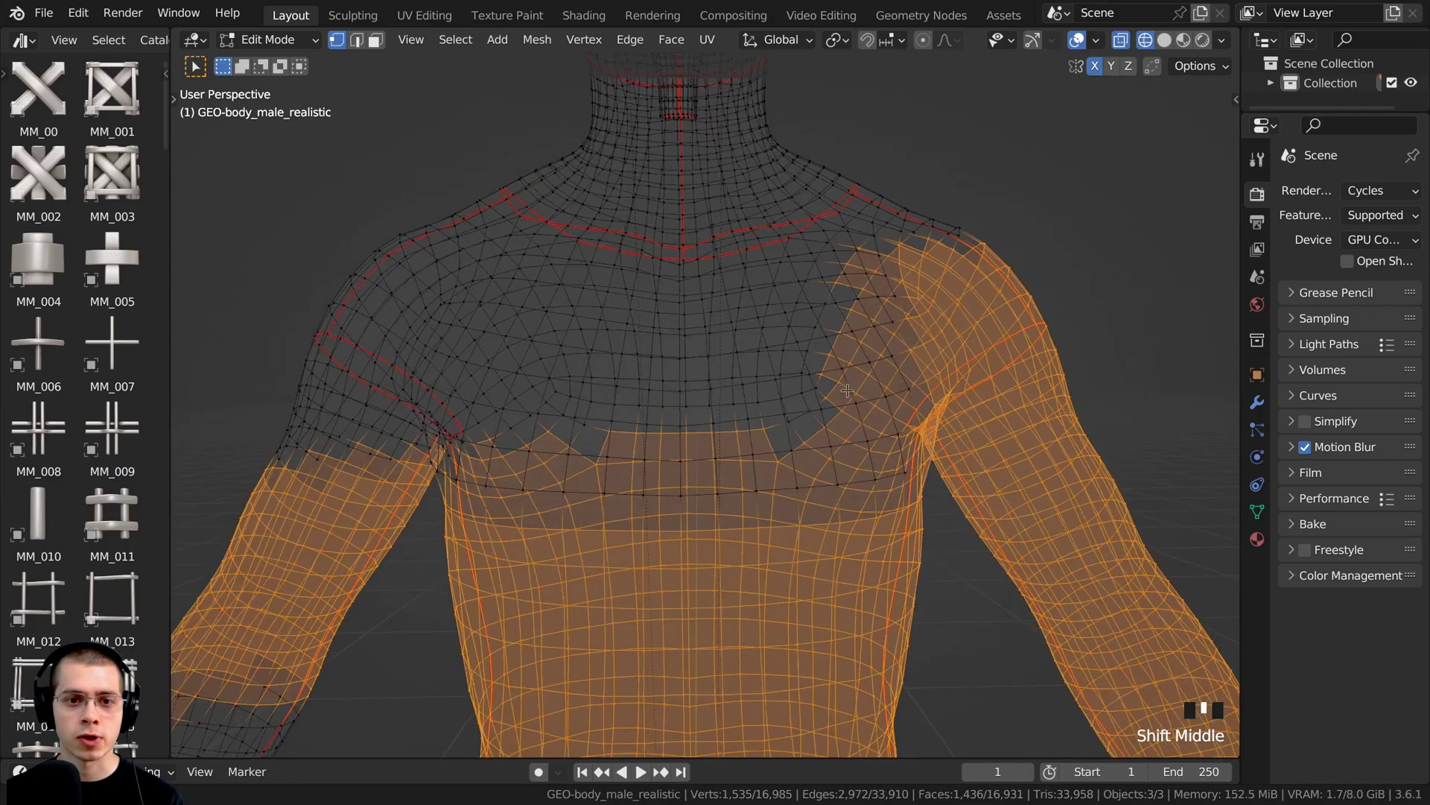
# Step: Add the upper chest and the figure's right shoulder to the selection with box select
pyautogui.scroll(1, 894, 388)
pyautogui.press('b')
pyautogui.moveTo(949, 288); pyautogui.dragTo(354, 496)
pyautogui.scroll(-2, 354, 492)
pyautogui.press('b')
pyautogui.moveTo(300, 287); pyautogui.dragTo(532, 490)
pyautogui.press('b')
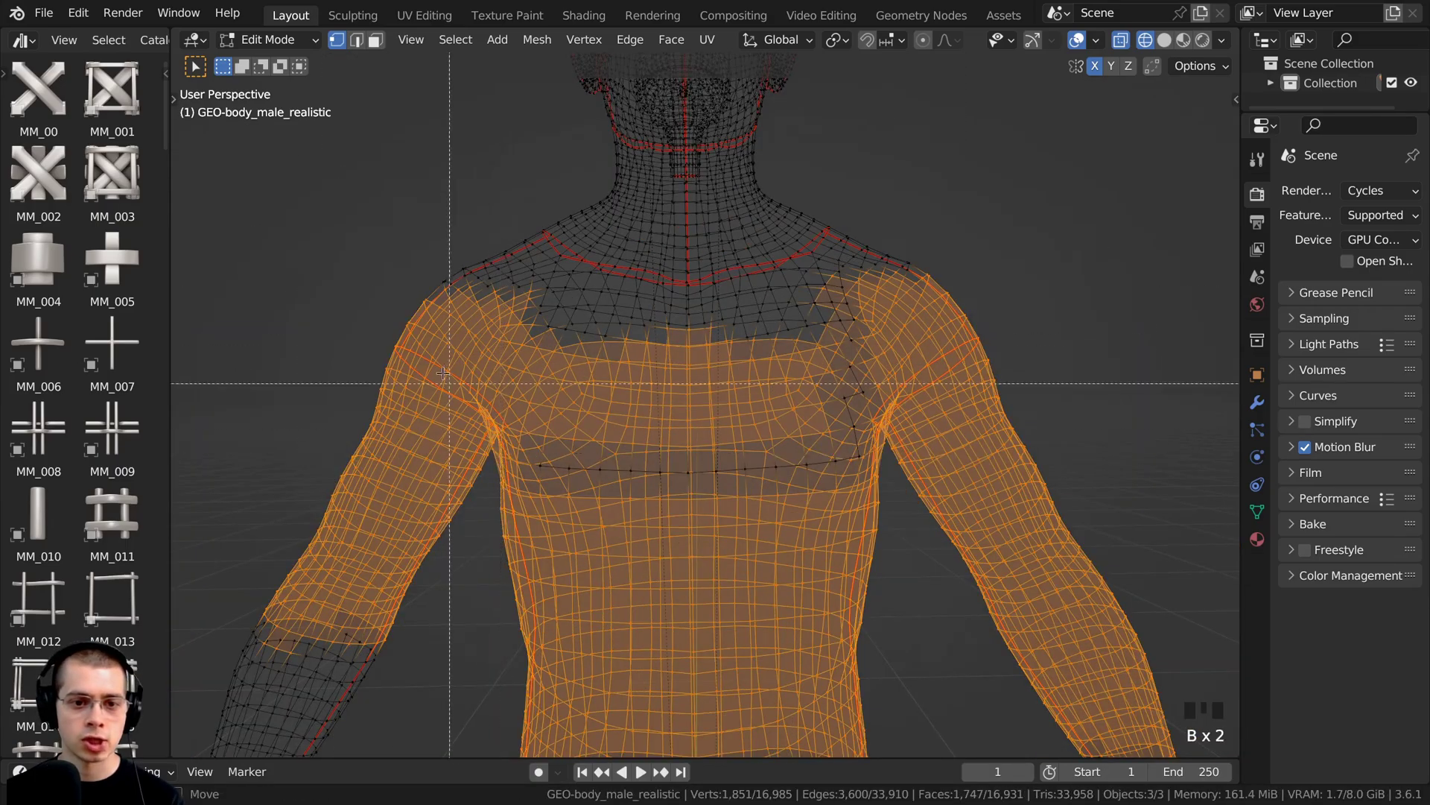
# Step: Complete the shirt-shaped face selection from the neckline to the hips and both wrists, viewed in solid shading
pyautogui.keyDown('shift'); pyautogui.moveTo(533, 489); pyautogui.dragTo(622, 203, button='middle'); pyautogui.keyUp('shift')
pyautogui.press('b')
pyautogui.moveTo(602, 198); pyautogui.dragTo(958, 447)
pyautogui.moveTo(957, 447); pyautogui.dragTo(954, 481, button='middle')
pyautogui.scroll(1, 691, 479)
pyautogui.moveTo(671, 543); pyautogui.dragTo(514, 532, button='middle')
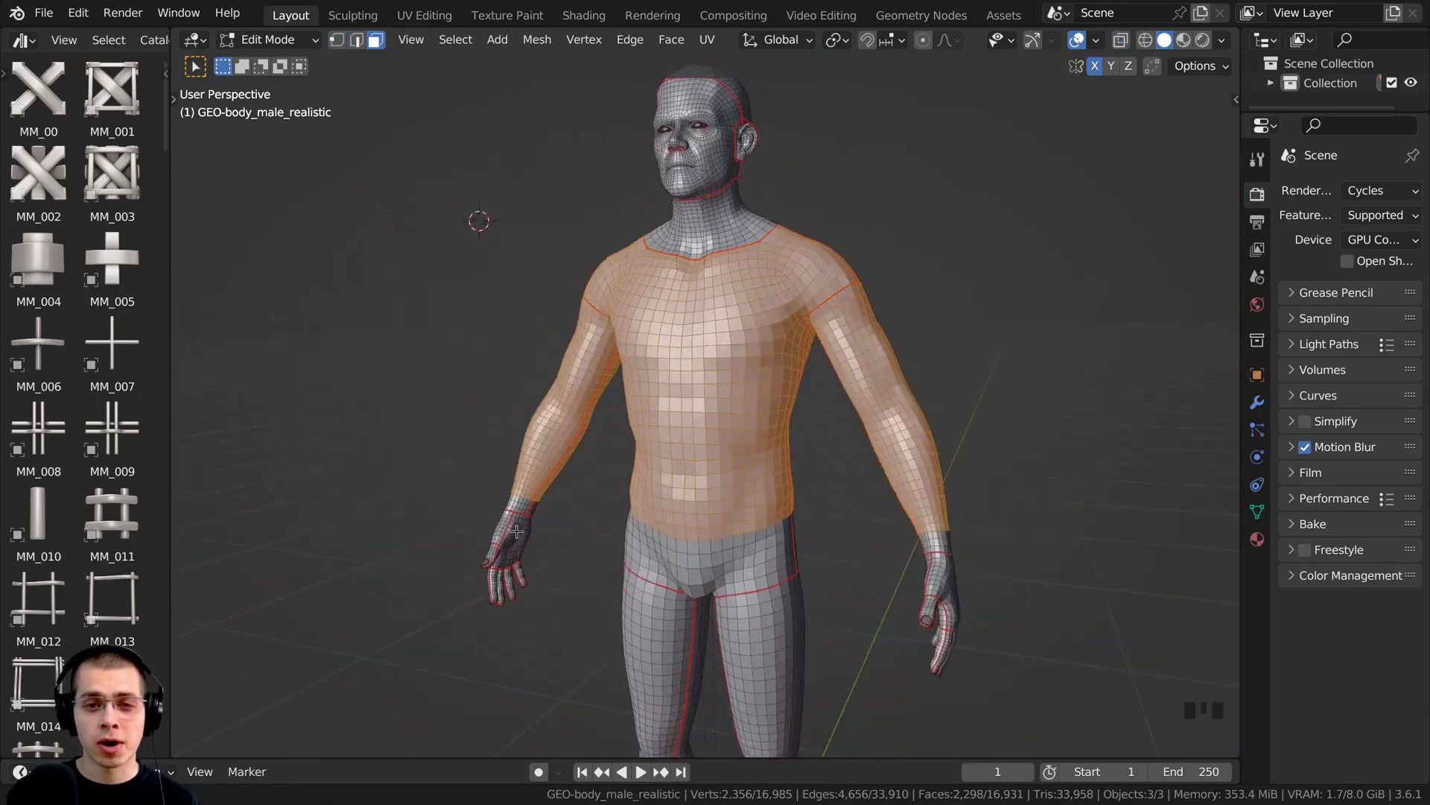
# Step: Duplicate the selected shirt-shaped faces in place and separate the copy into its own object
pyautogui.keyDown('shift'); pyautogui.moveTo(663, 491); pyautogui.dragTo(662, 507, button='middle'); pyautogui.keyUp('shift')
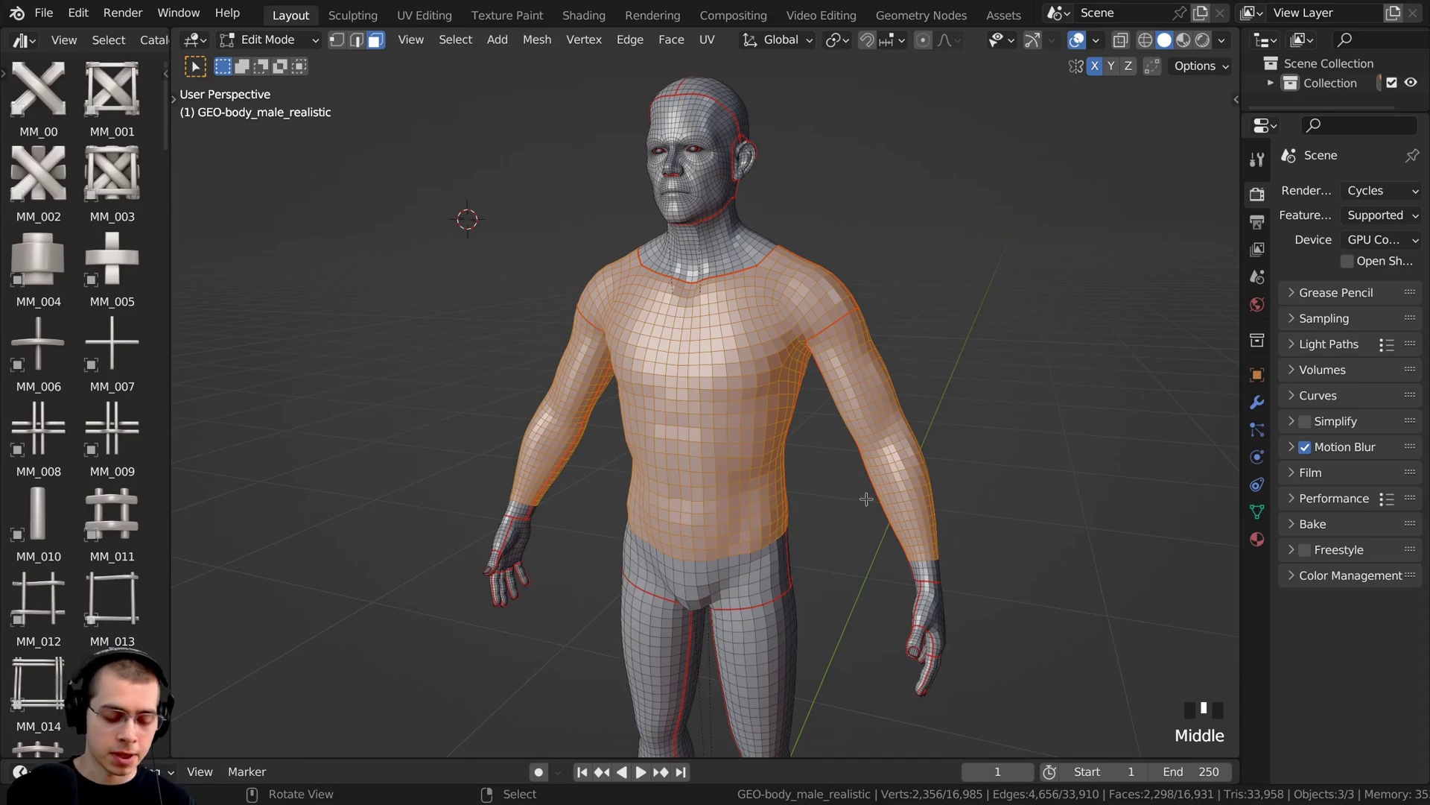
pyautogui.scroll(-1, 857, 413)
pyautogui.hotkey('shift', 'd')
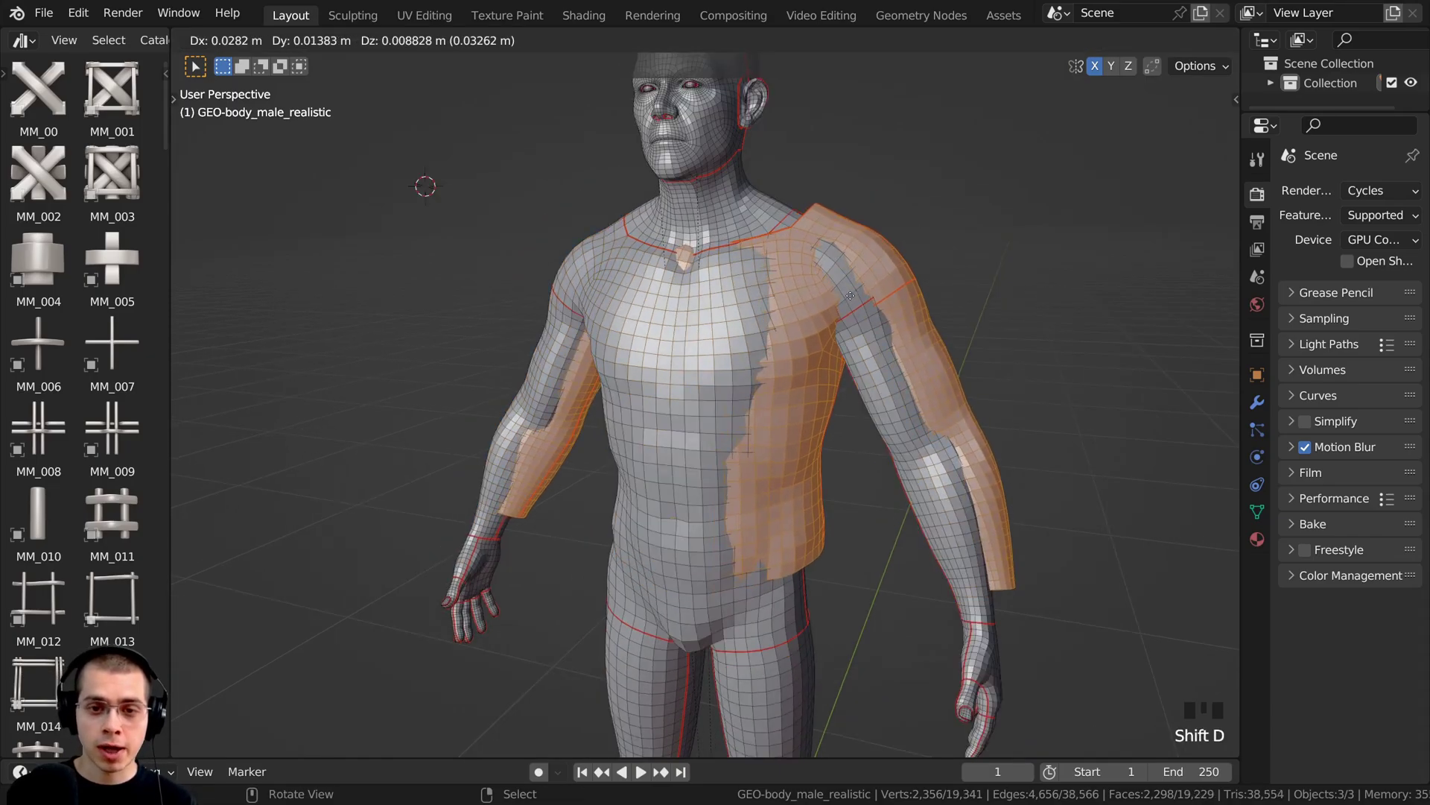
pyautogui.rightClick(856, 287)
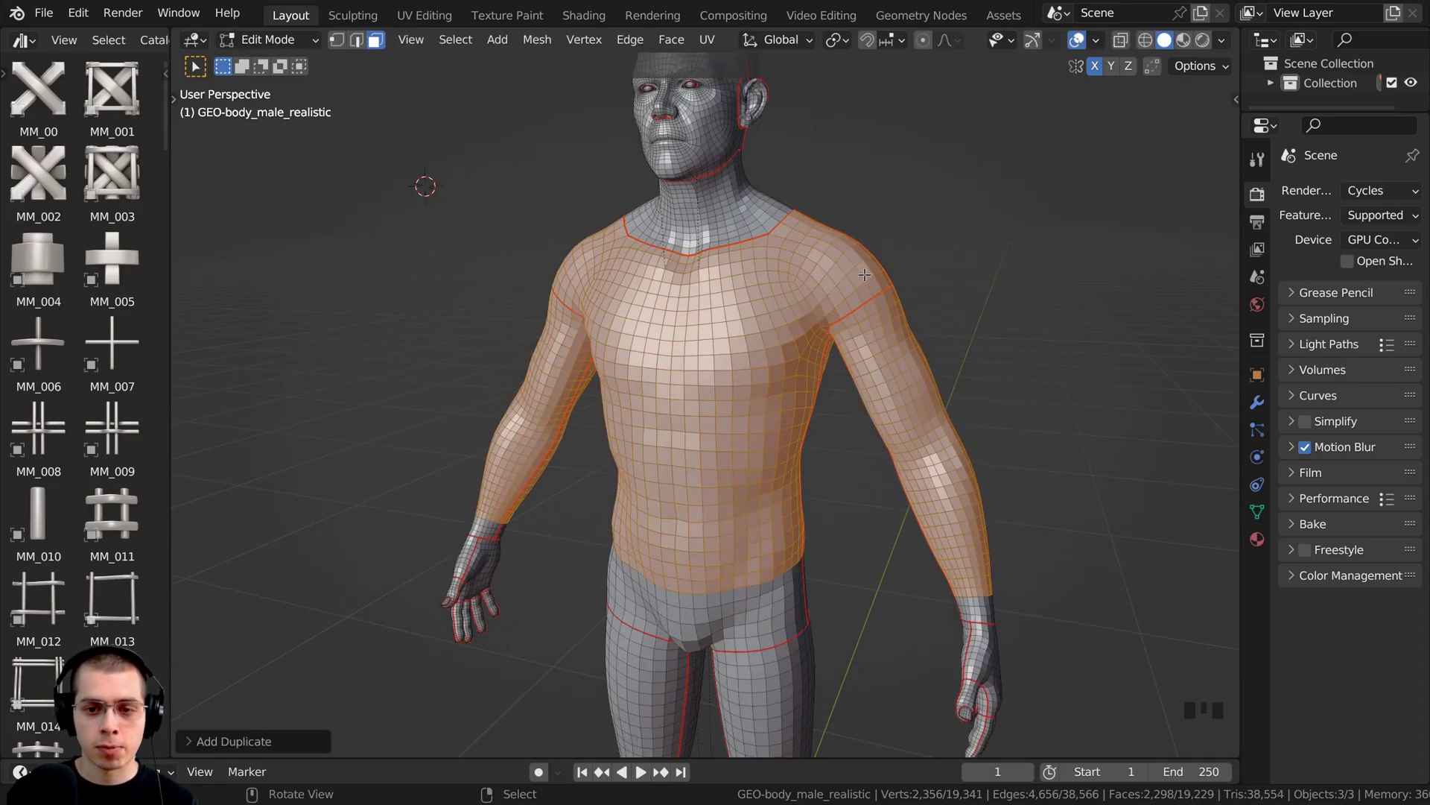
pyautogui.moveTo(848, 309); pyautogui.dragTo(858, 324, button='middle')
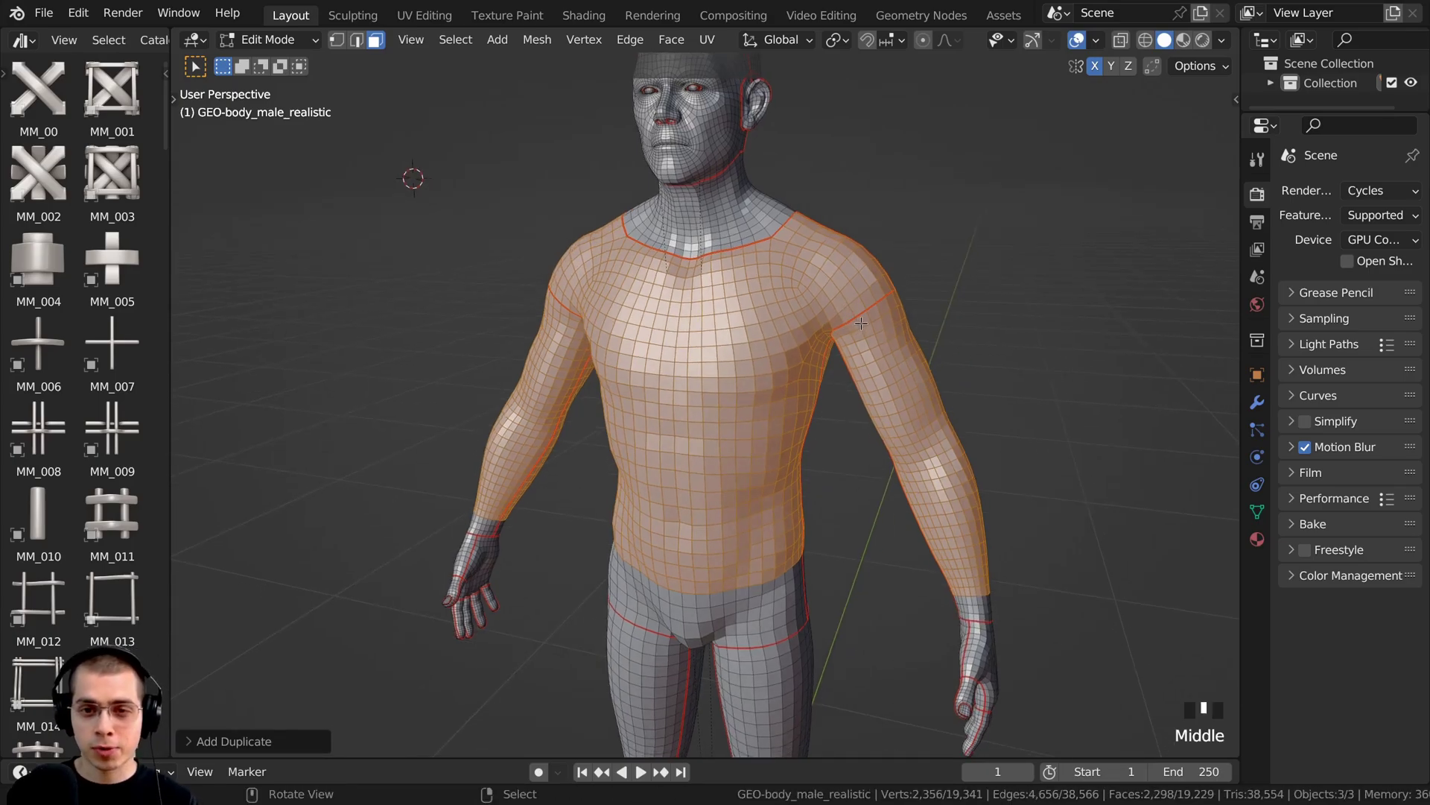
pyautogui.press('p')
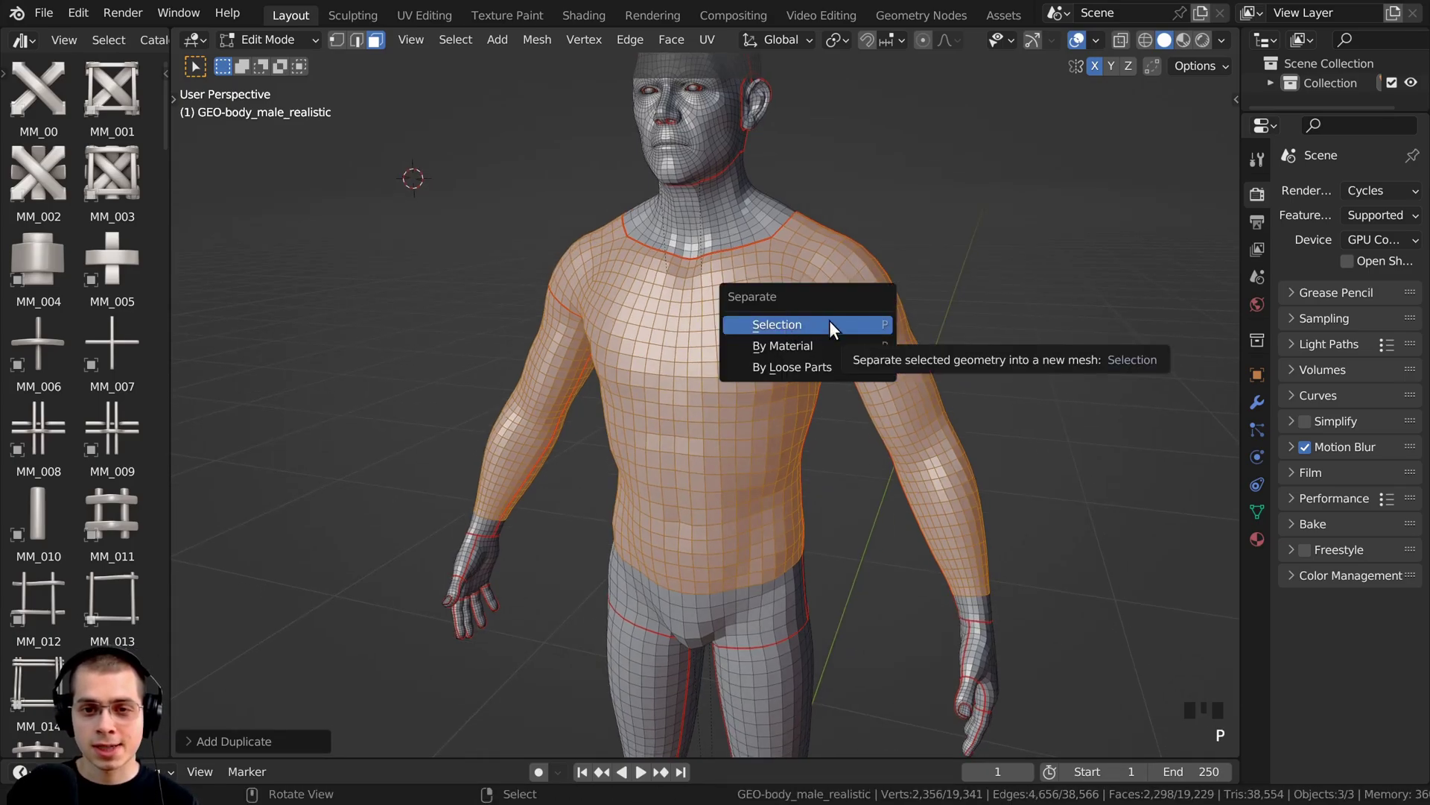
pyautogui.click(795, 324)
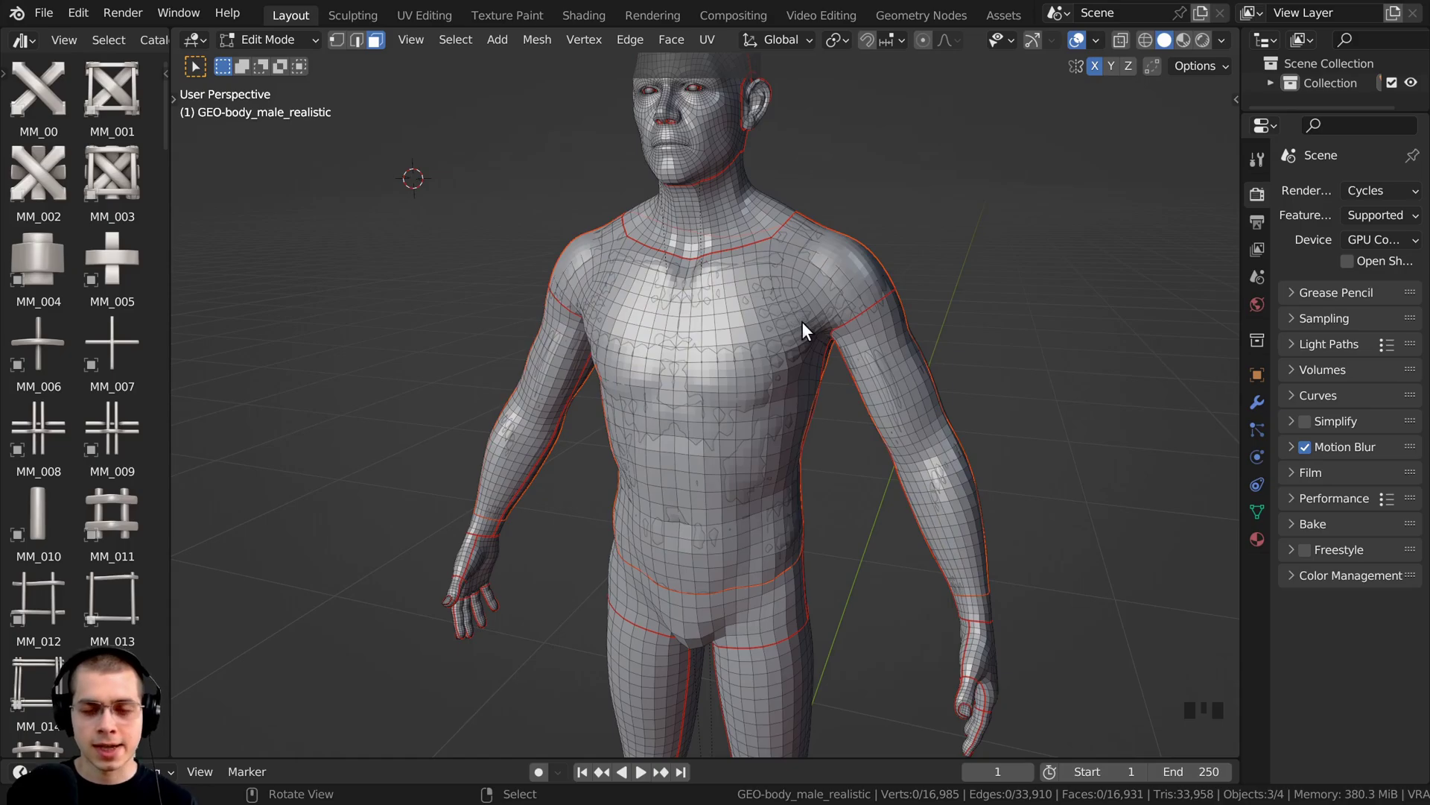
# Step: Select the separated shirt object and push its entire mesh outward by 0.004172 m with Shrink/Fatten
pyautogui.press('Tab')
pyautogui.rightClick(794, 236)
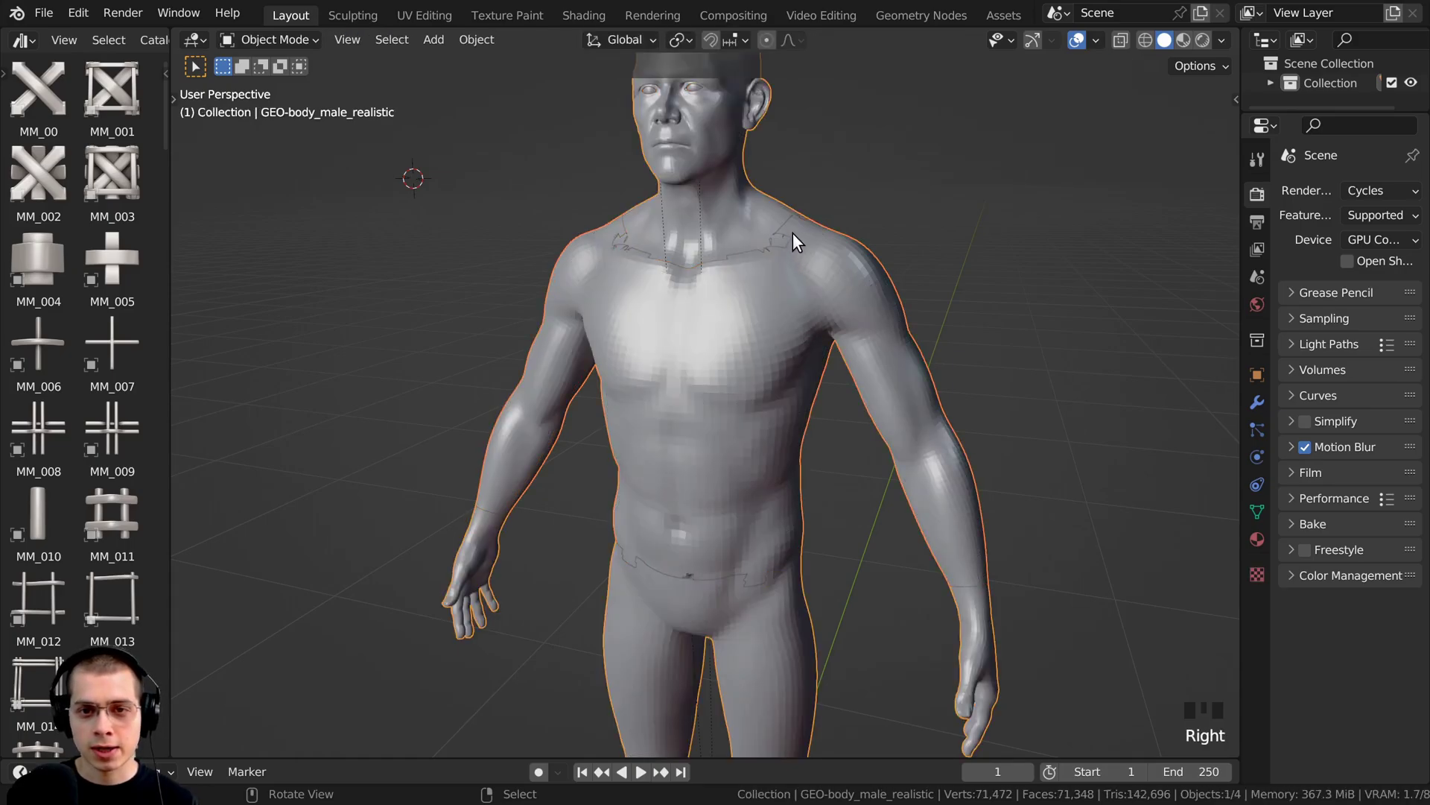
pyautogui.rightClick(792, 231)
pyautogui.rightClick(792, 231)
pyautogui.rightClick(792, 232)
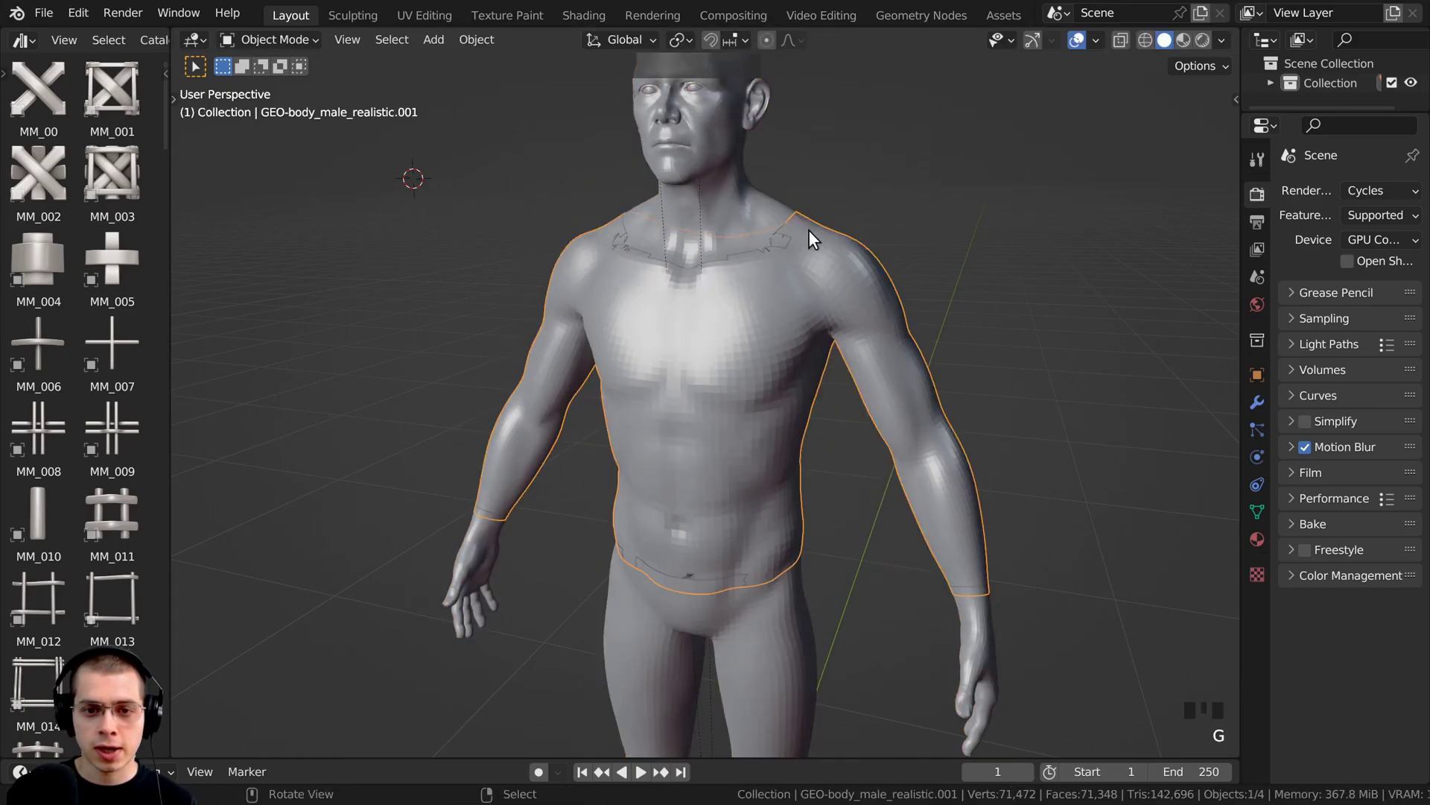
pyautogui.press('Tab')
pyautogui.keyDown('shift'); pyautogui.moveTo(821, 220); pyautogui.dragTo(821, 220, button='middle'); pyautogui.keyUp('shift')
pyautogui.press('a')
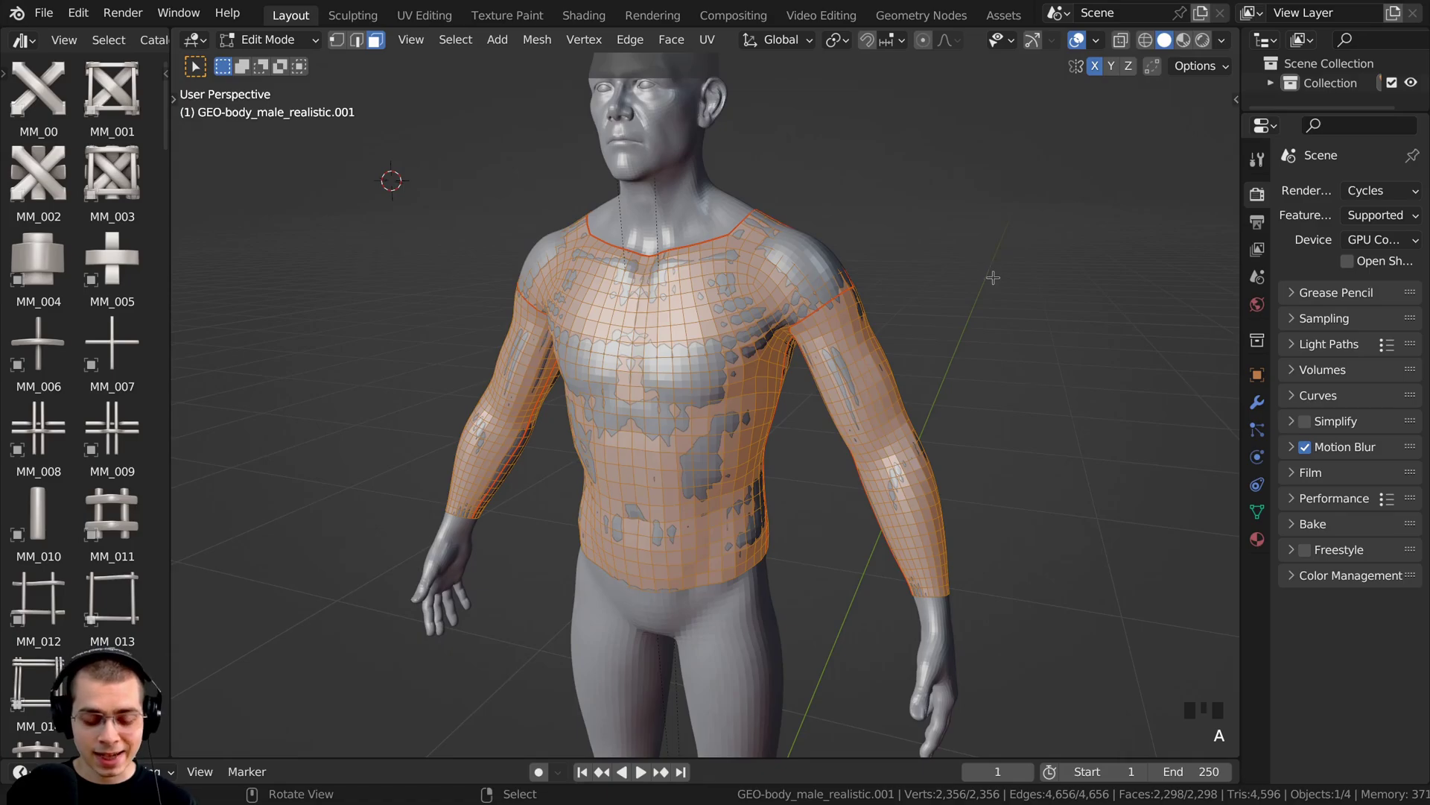
pyautogui.moveTo(993, 277); pyautogui.dragTo(1017, 266, button='middle')
pyautogui.hotkey('alt', 's')
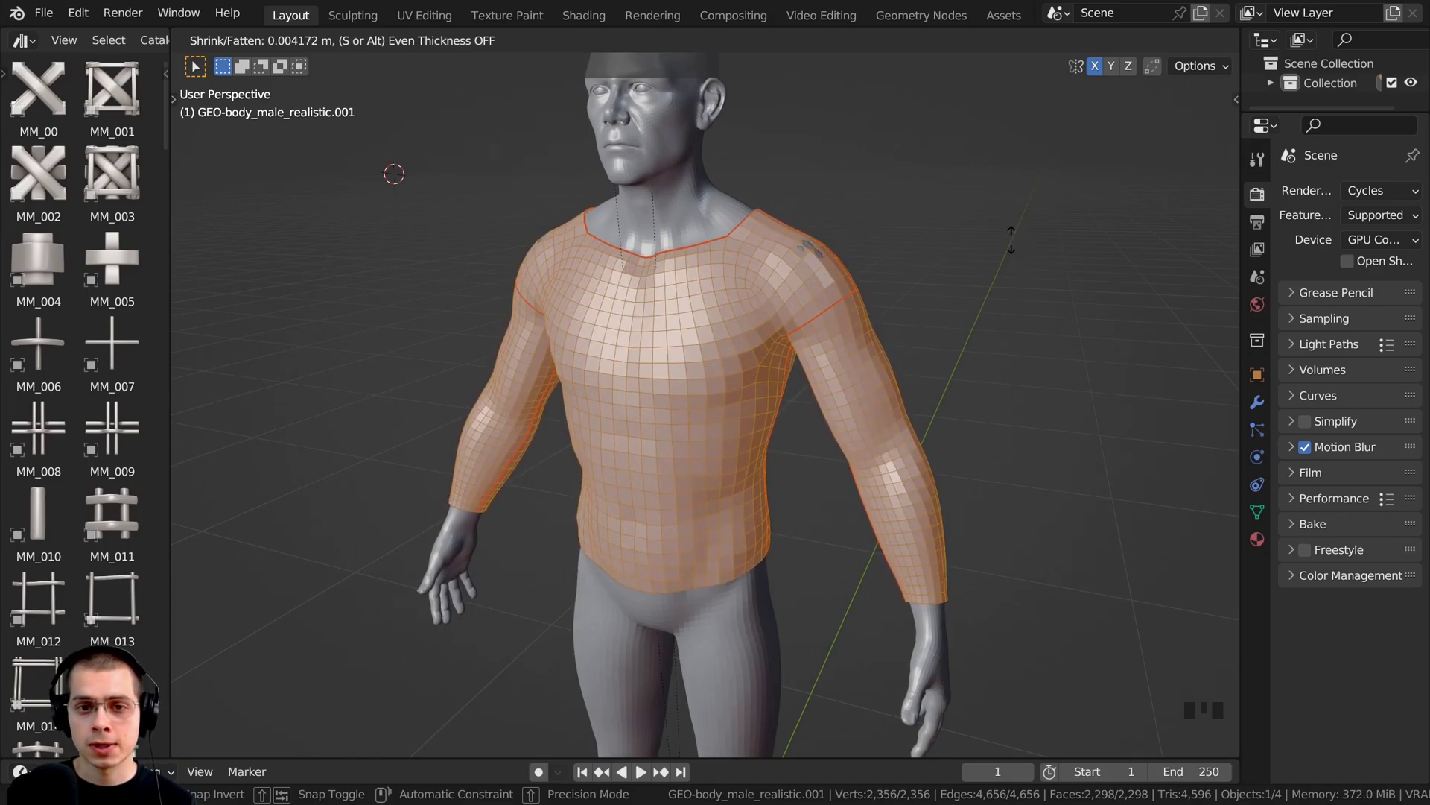
pyautogui.click(1011, 240)
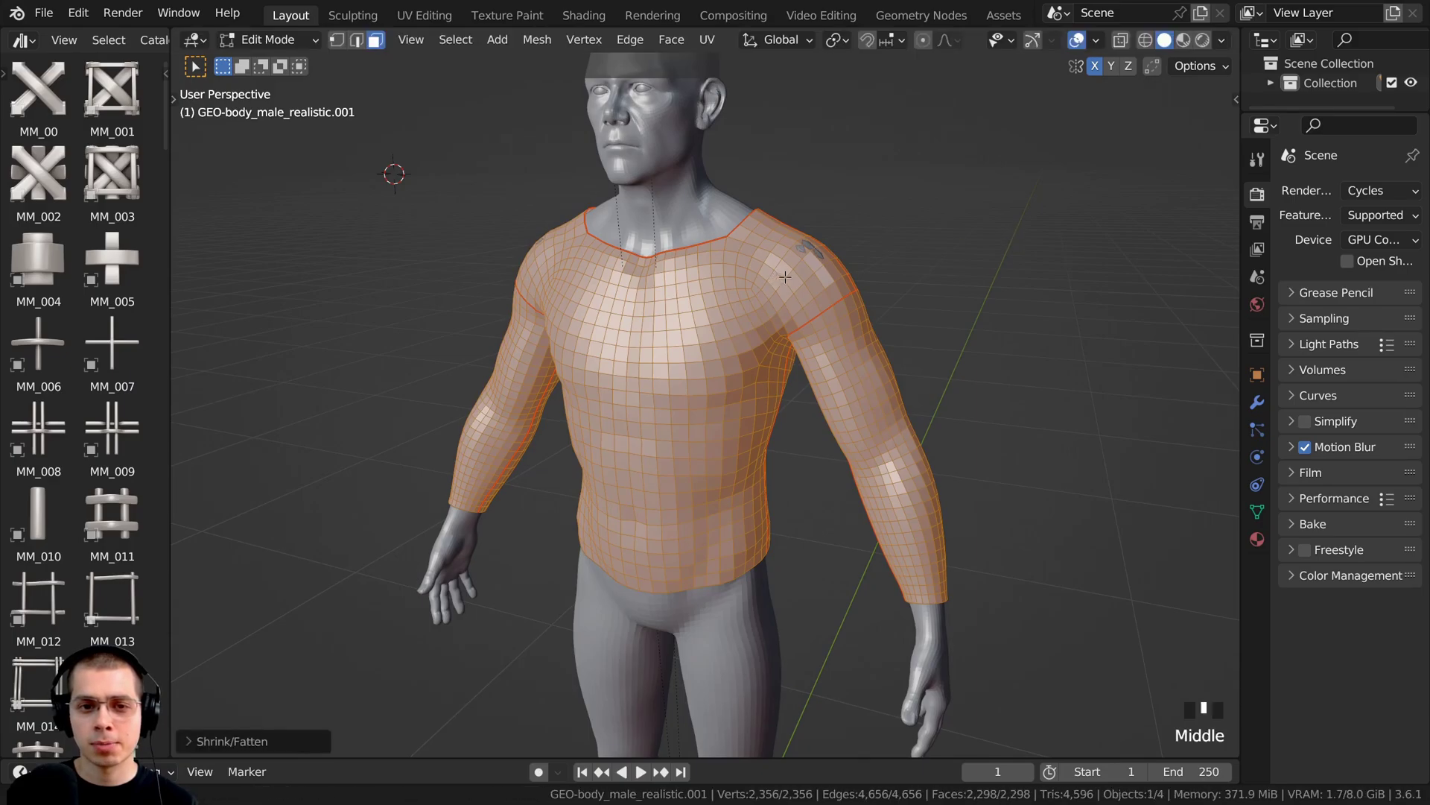
# Step: Return to Object Mode and apply smooth shading to the shirt object
pyautogui.moveTo(1012, 239); pyautogui.dragTo(766, 260, button='middle')
pyautogui.press('Tab')
pyautogui.press('w')
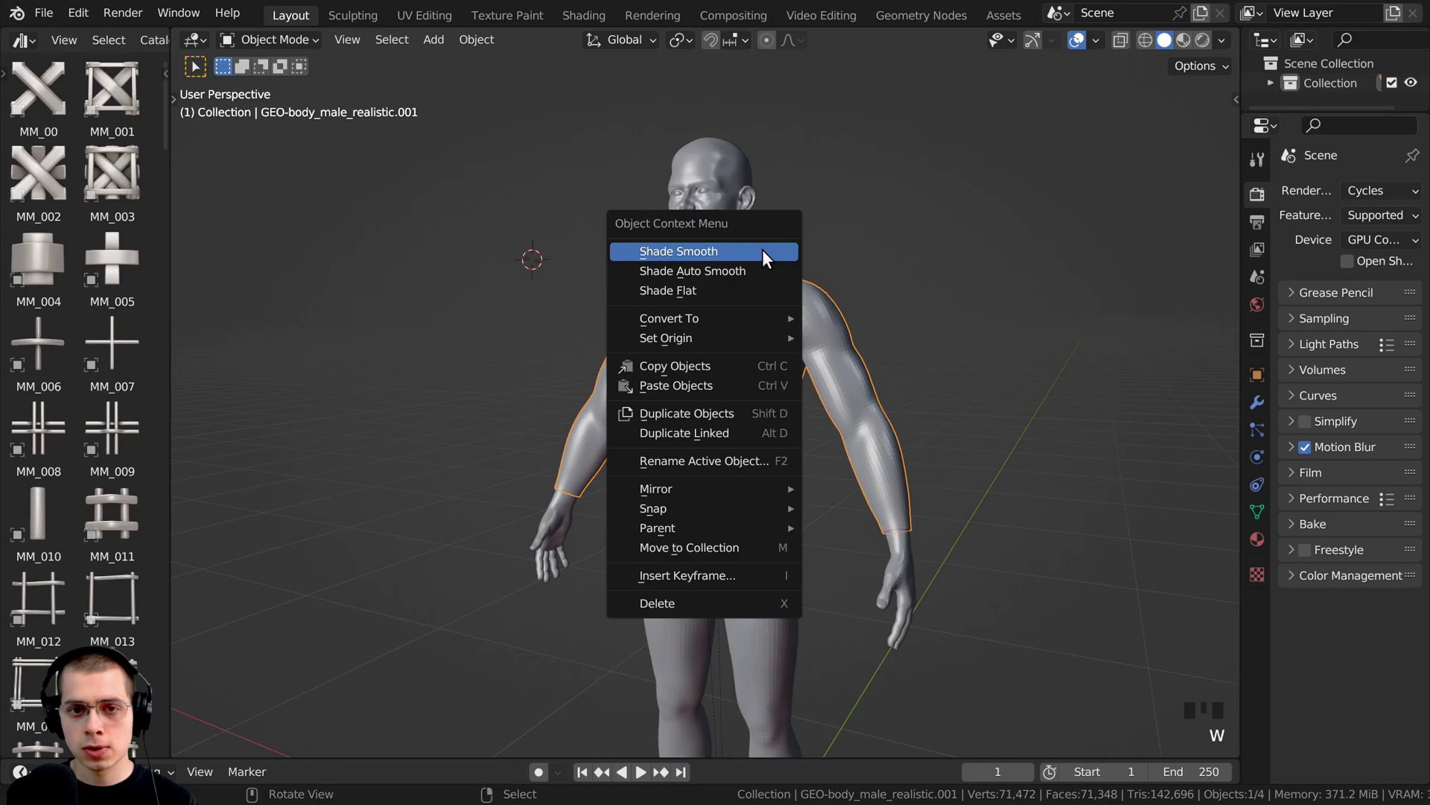
pyautogui.click(717, 256)
pyautogui.scroll(3, 780, 351)
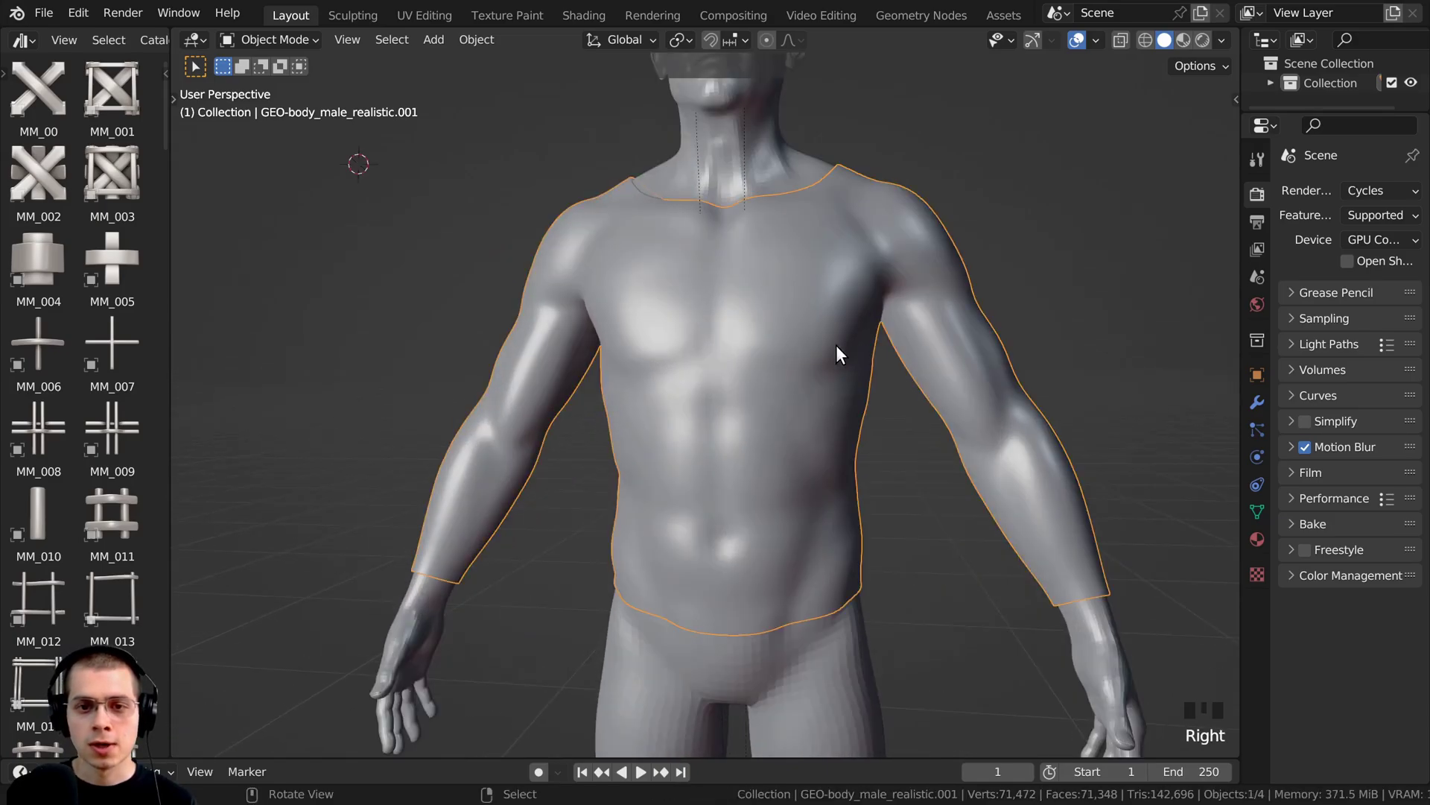
pyautogui.press('g')
pyautogui.rightClick(633, 281)
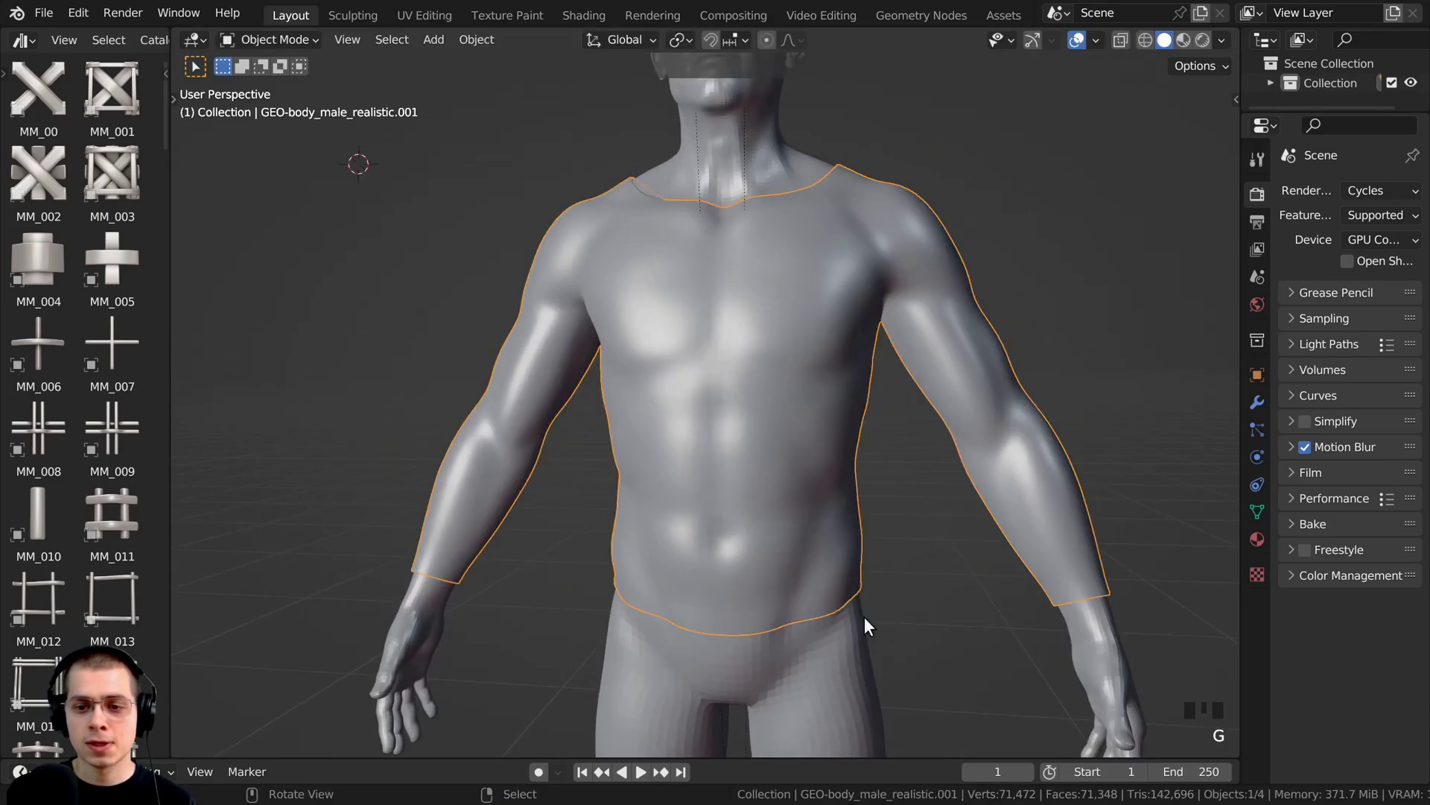
# Step: Show the Simply Micro Mesh add-on's settings in the 3D viewport, leaving the Simply Cloth Pro settings collapsed
pyautogui.moveTo(705, 628); pyautogui.dragTo(663, 373, button='middle')
pyautogui.scroll(-2, 708, 444)
pyautogui.moveTo(708, 444); pyautogui.dragTo(729, 328, button='middle')
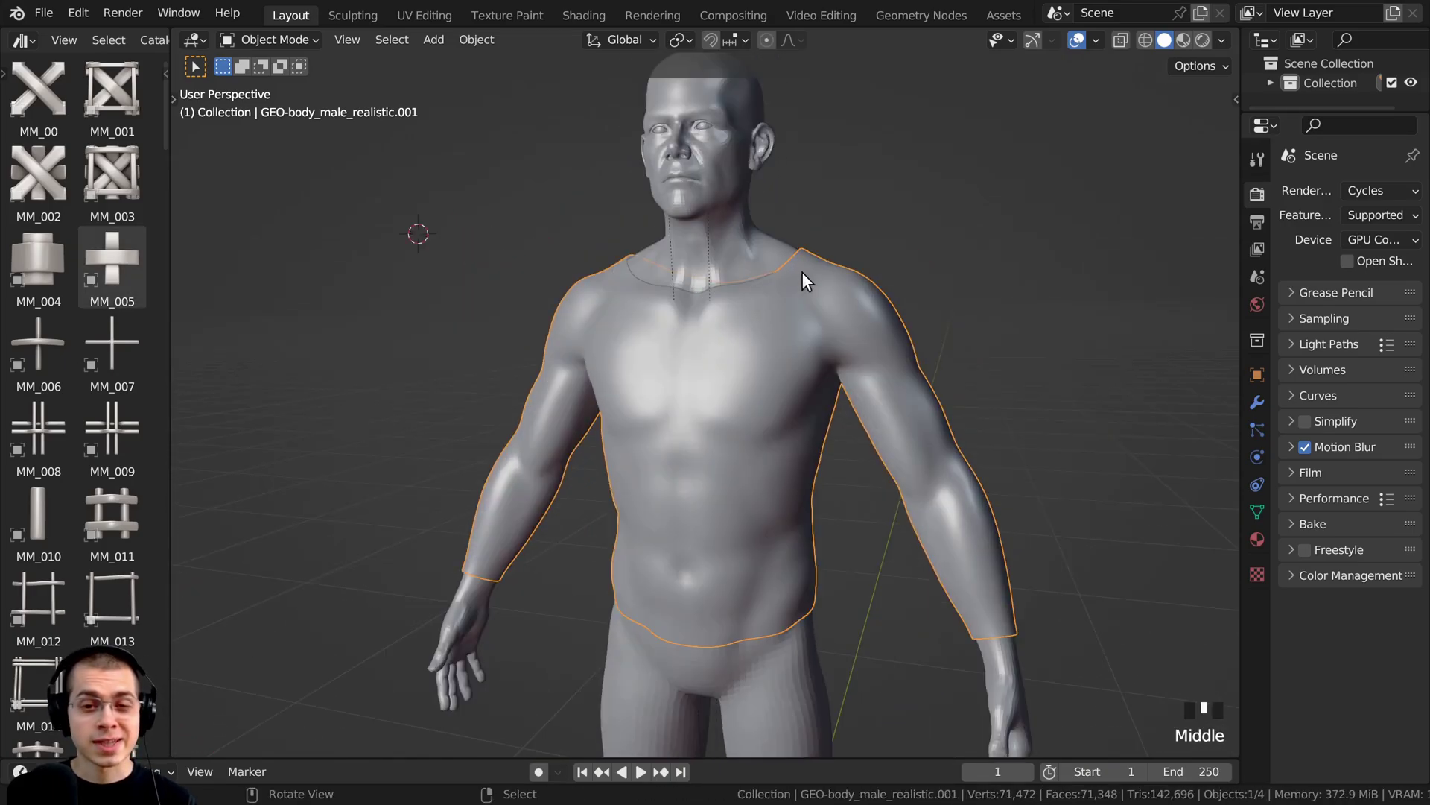
pyautogui.press('n')
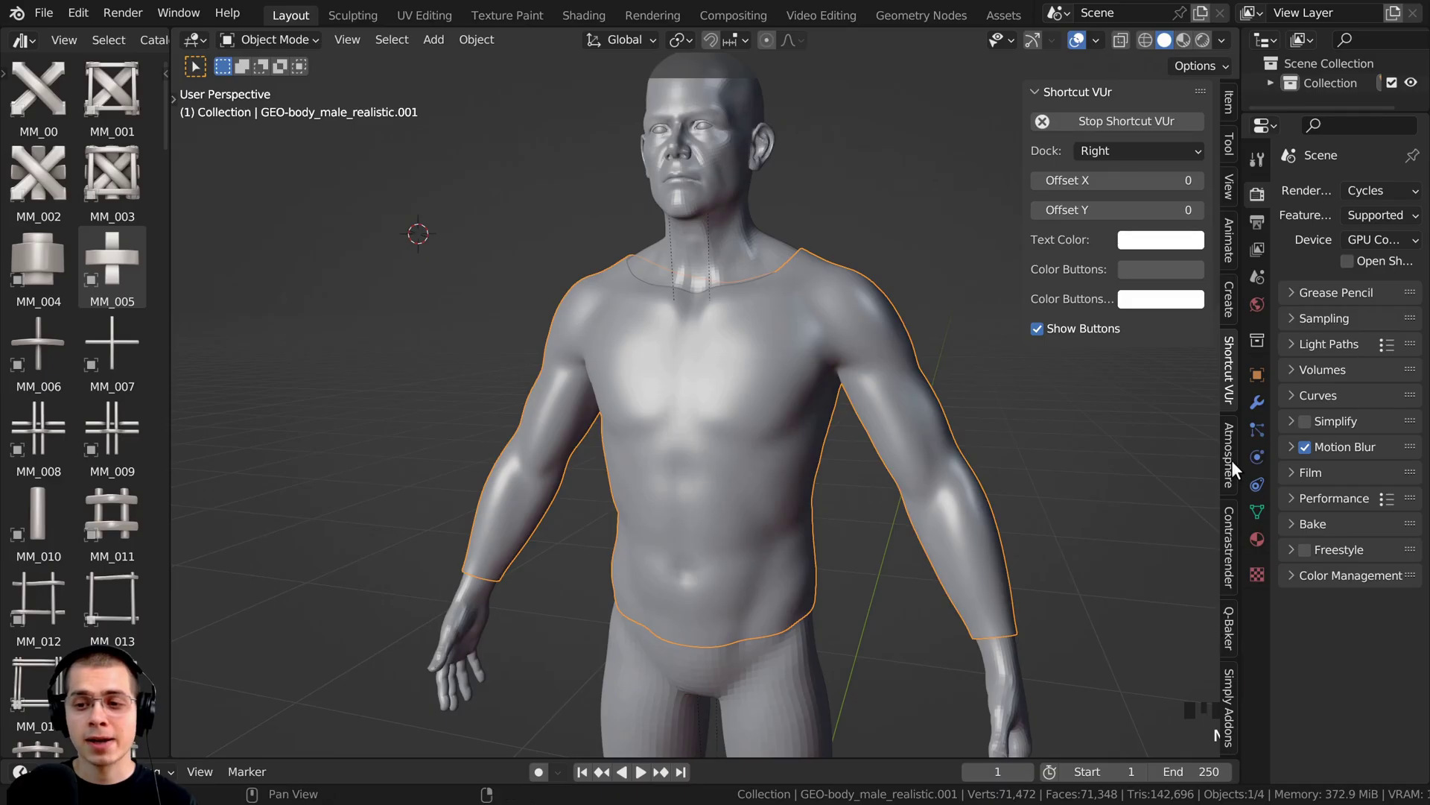
pyautogui.scroll(-6, 1218, 614)
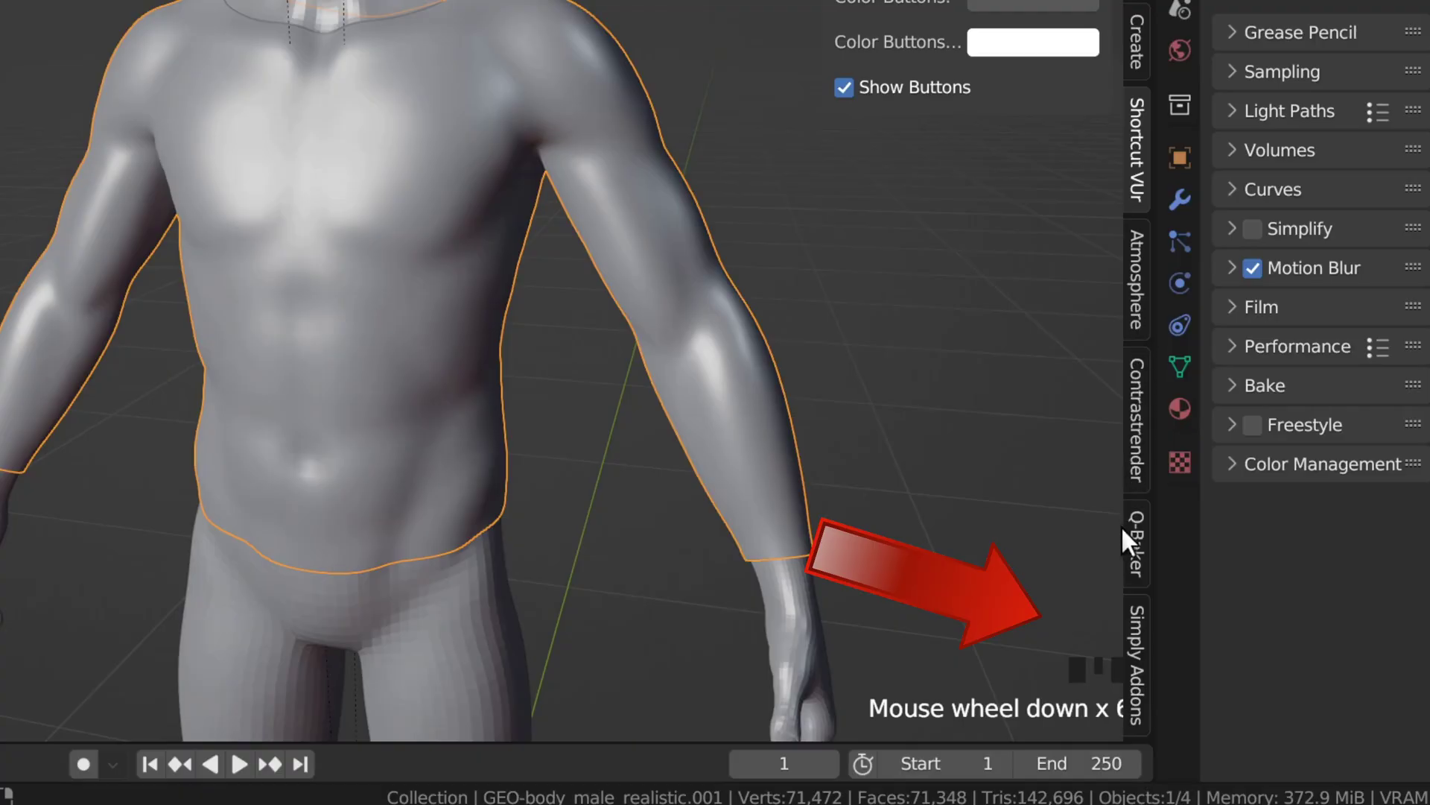
pyautogui.click(1132, 632)
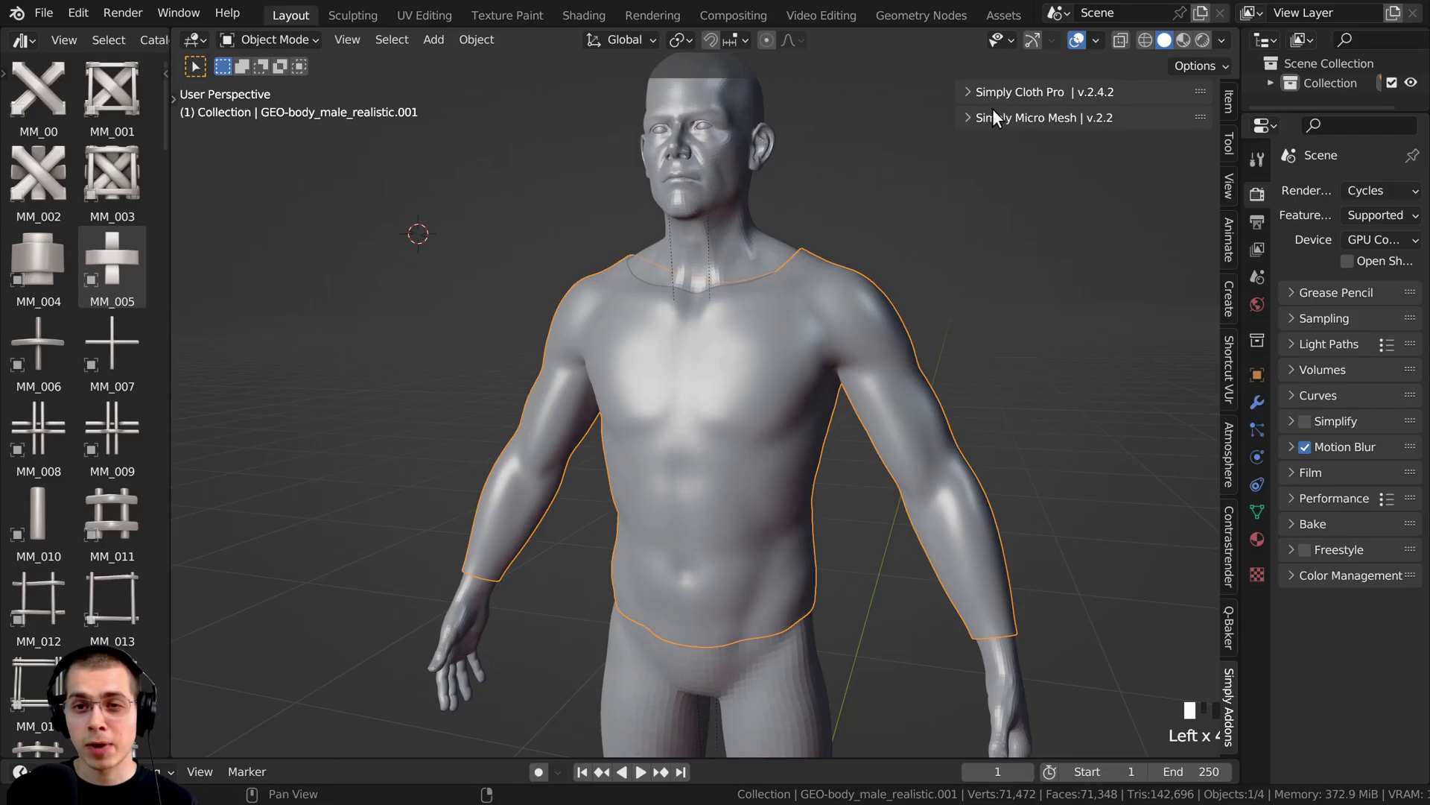
pyautogui.click(969, 115)
pyautogui.click(962, 88)
pyautogui.click(963, 88)
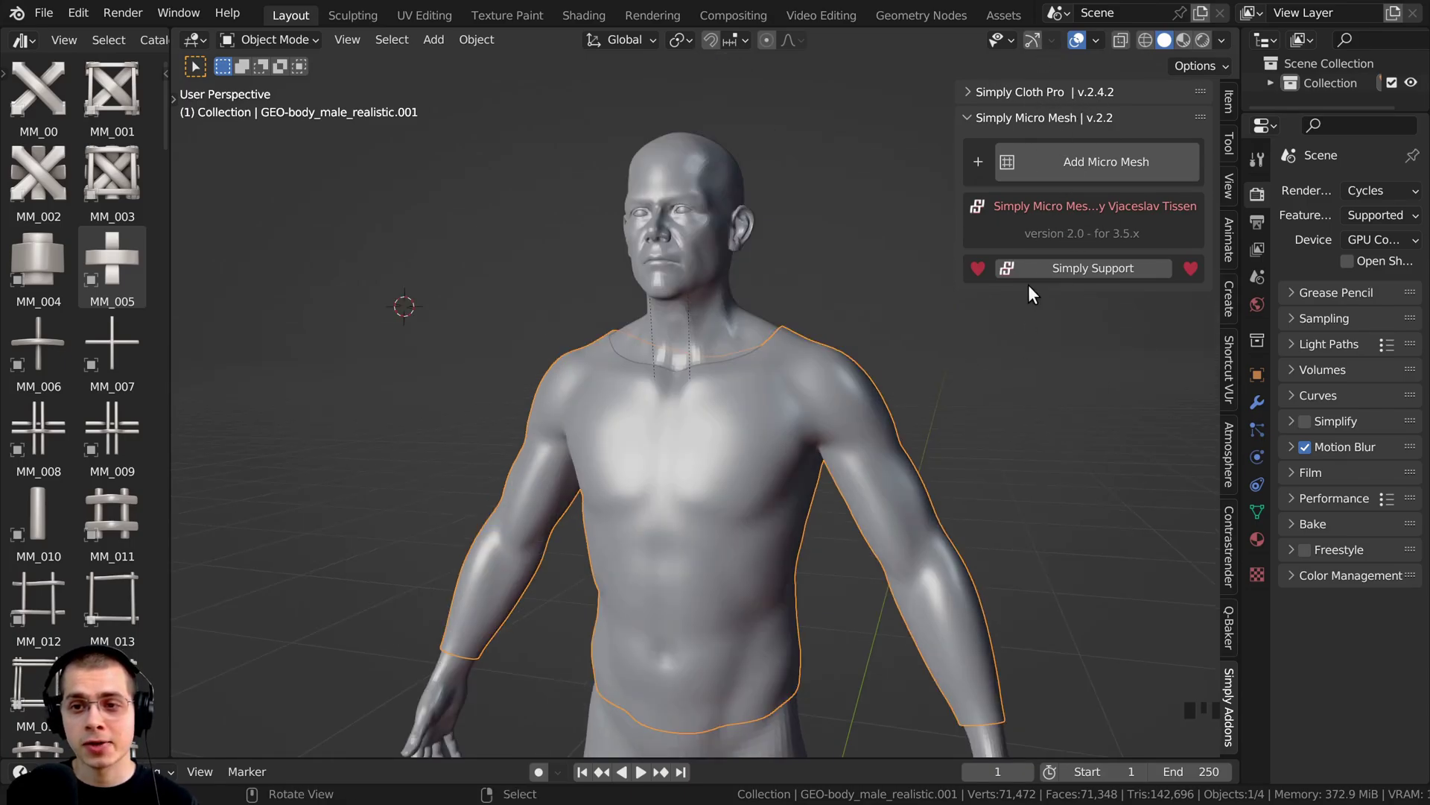
# Step: Add a micro mesh to the selected shirt object and inspect the ring pattern across the chest
pyautogui.keyDown('shift'); pyautogui.middleClick(979, 151); pyautogui.keyUp('shift')
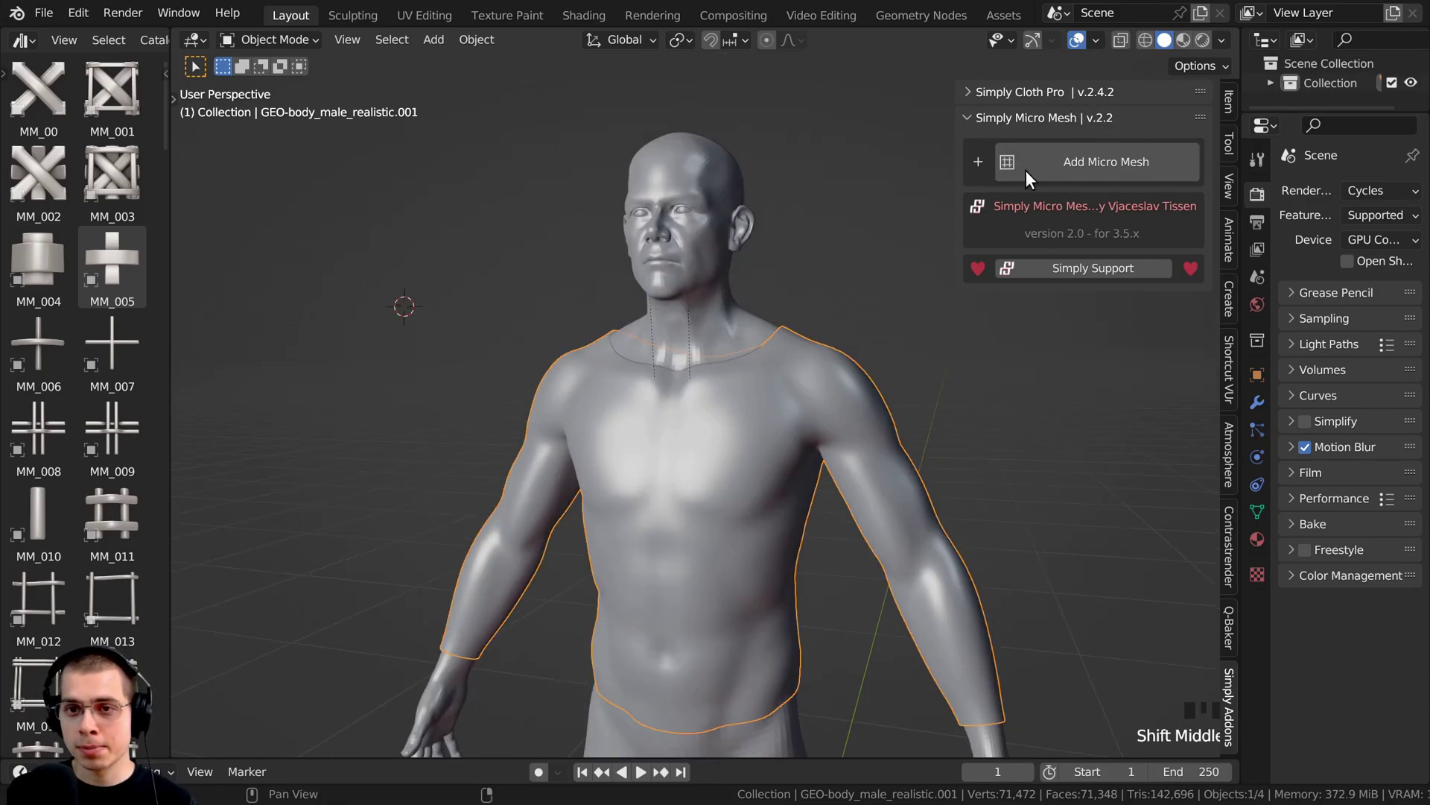
pyautogui.moveTo(734, 414); pyautogui.dragTo(725, 416, button='middle')
pyautogui.press('g')
pyautogui.rightClick(766, 445)
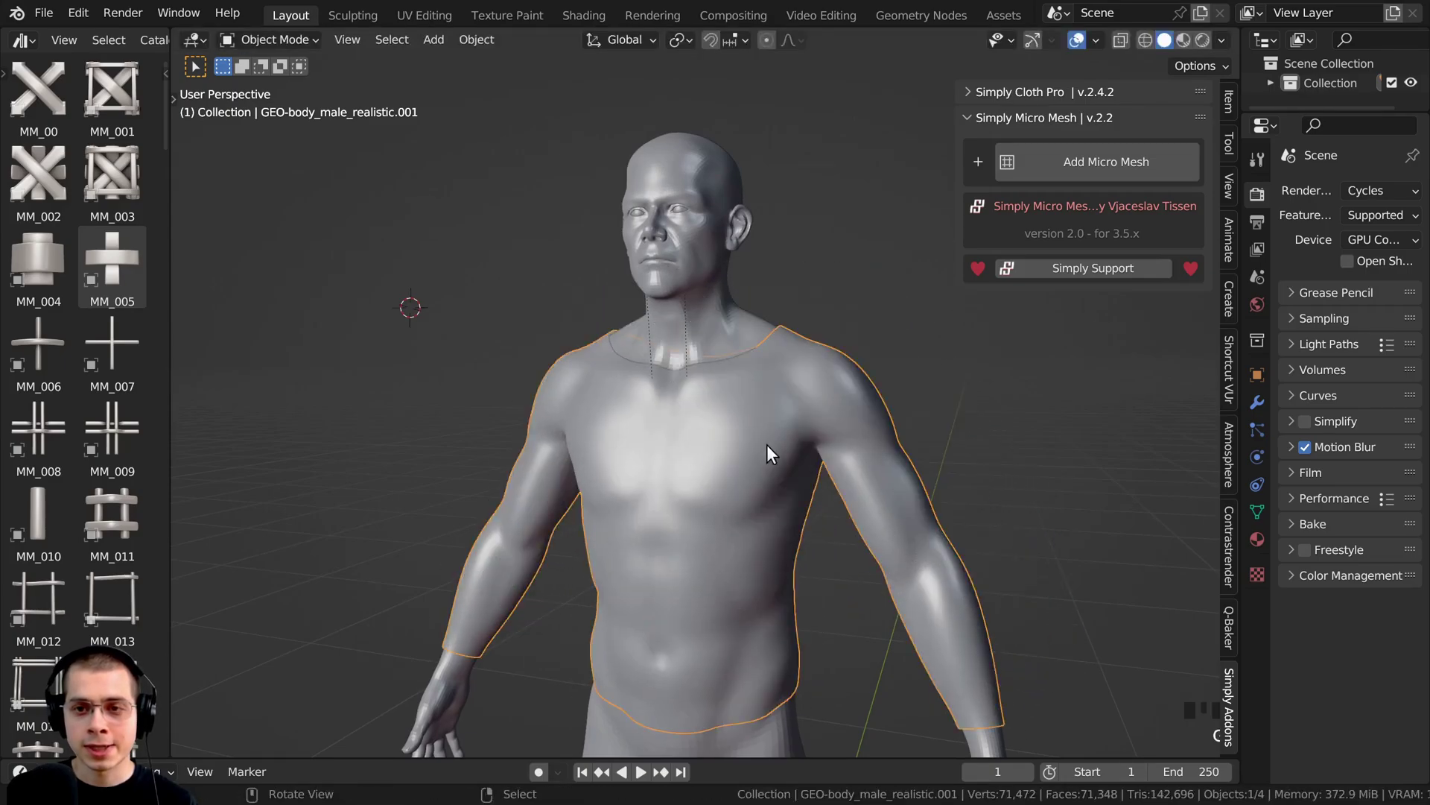
pyautogui.click(1061, 176)
pyautogui.moveTo(961, 224); pyautogui.dragTo(748, 515, button='middle')
pyautogui.scroll(5, 744, 390)
pyautogui.moveTo(743, 390); pyautogui.dragTo(785, 390, button='middle')
pyautogui.scroll(3, 744, 396)
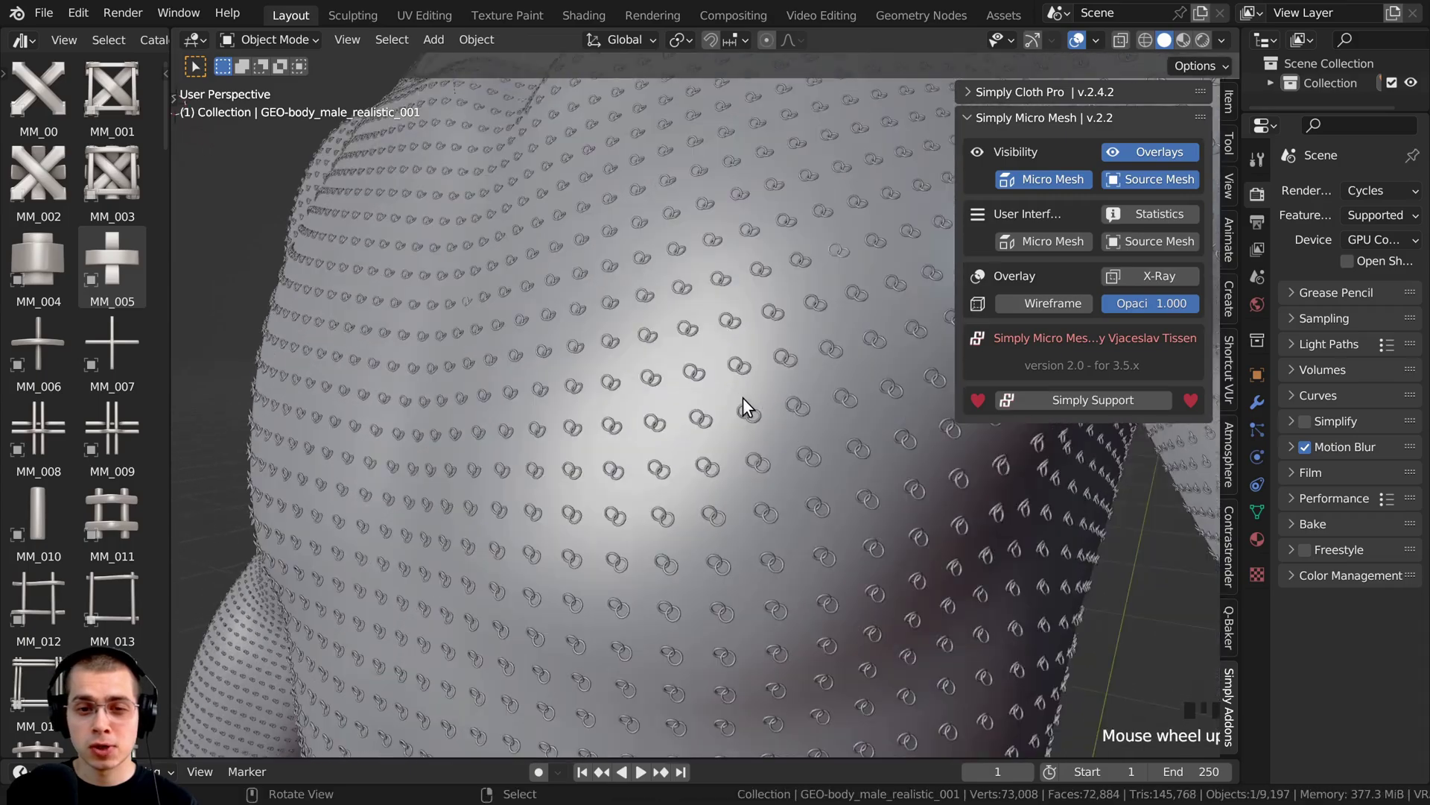
pyautogui.scroll(-8, 757, 417)
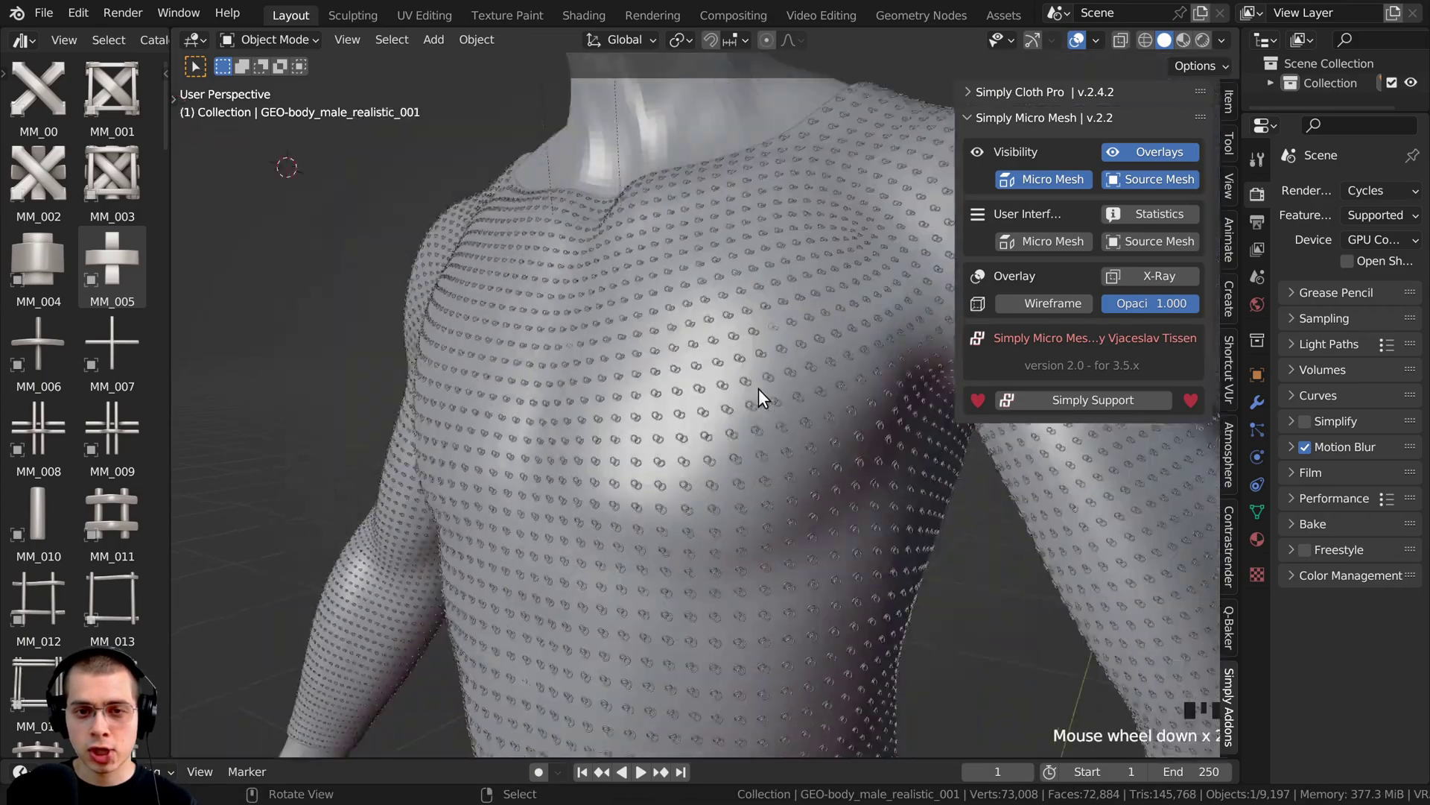
pyautogui.moveTo(611, 363); pyautogui.dragTo(494, 238, button='middle')
pyautogui.keyDown('shift'); pyautogui.scroll(2, 711, 329); pyautogui.keyUp('shift')
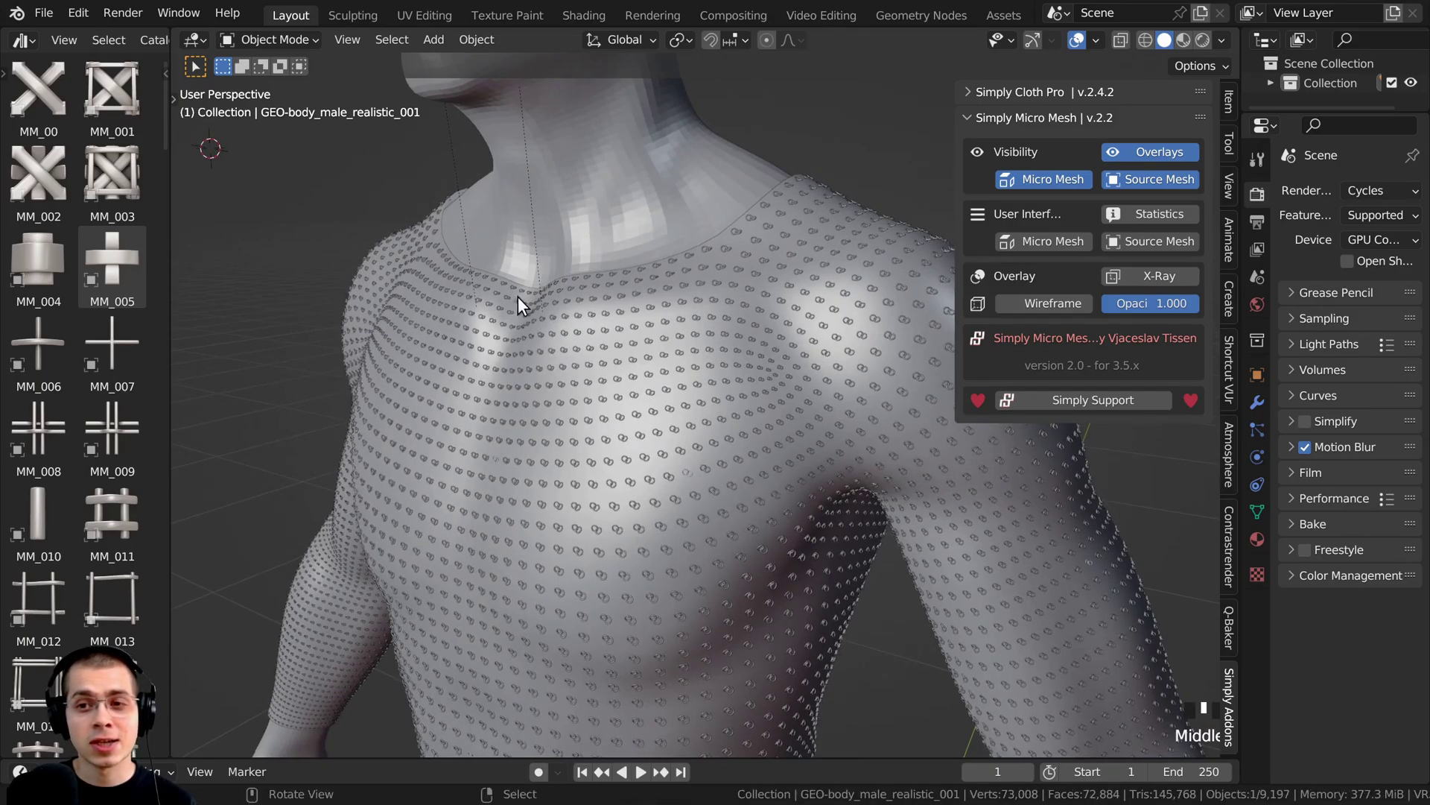
# Step: Widen the add-on settings area and hide the shirt's source mesh, keeping the micro mesh visible
pyautogui.moveTo(957, 177); pyautogui.dragTo(899, 177)
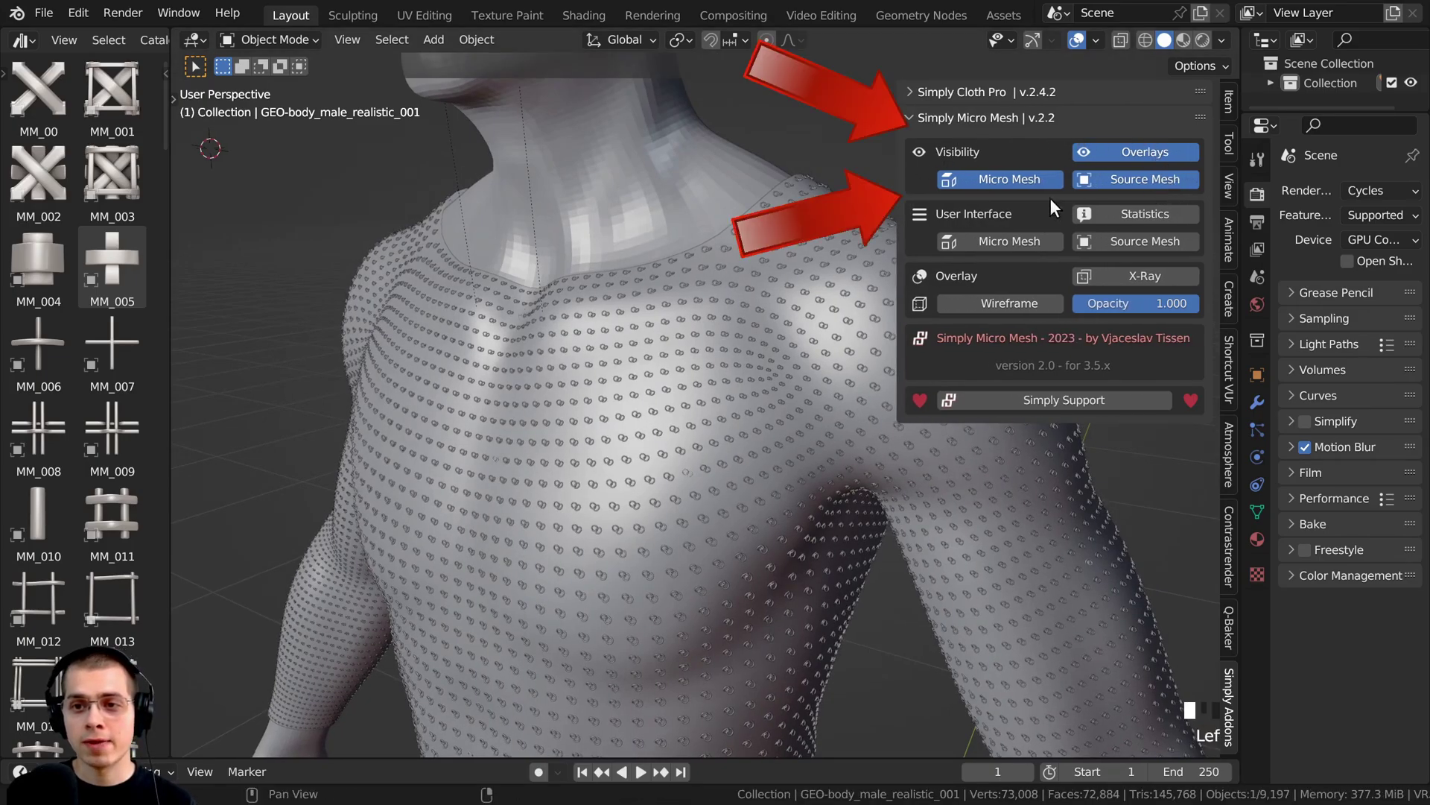
pyautogui.click(1121, 179)
pyautogui.click(1125, 179)
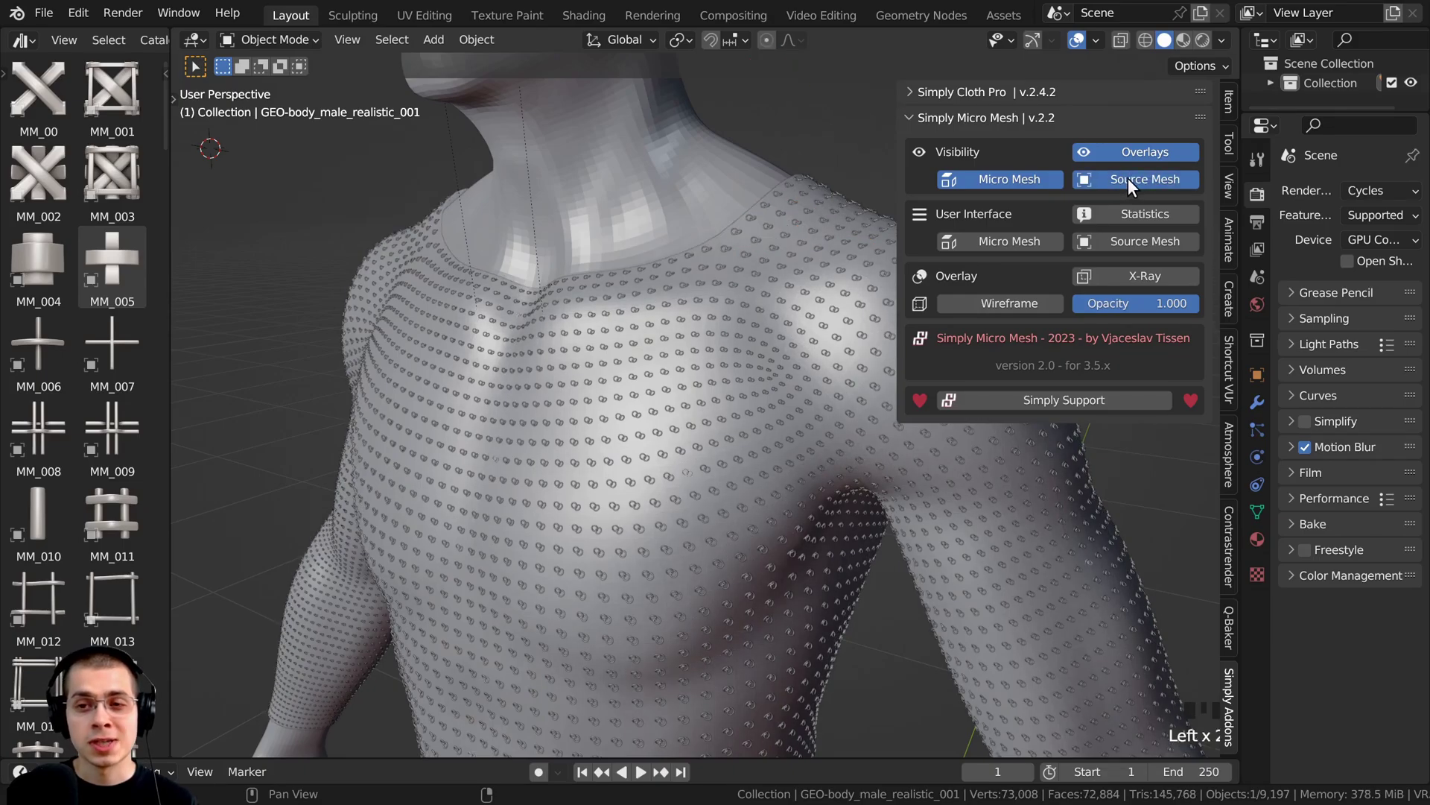
pyautogui.click(1131, 179)
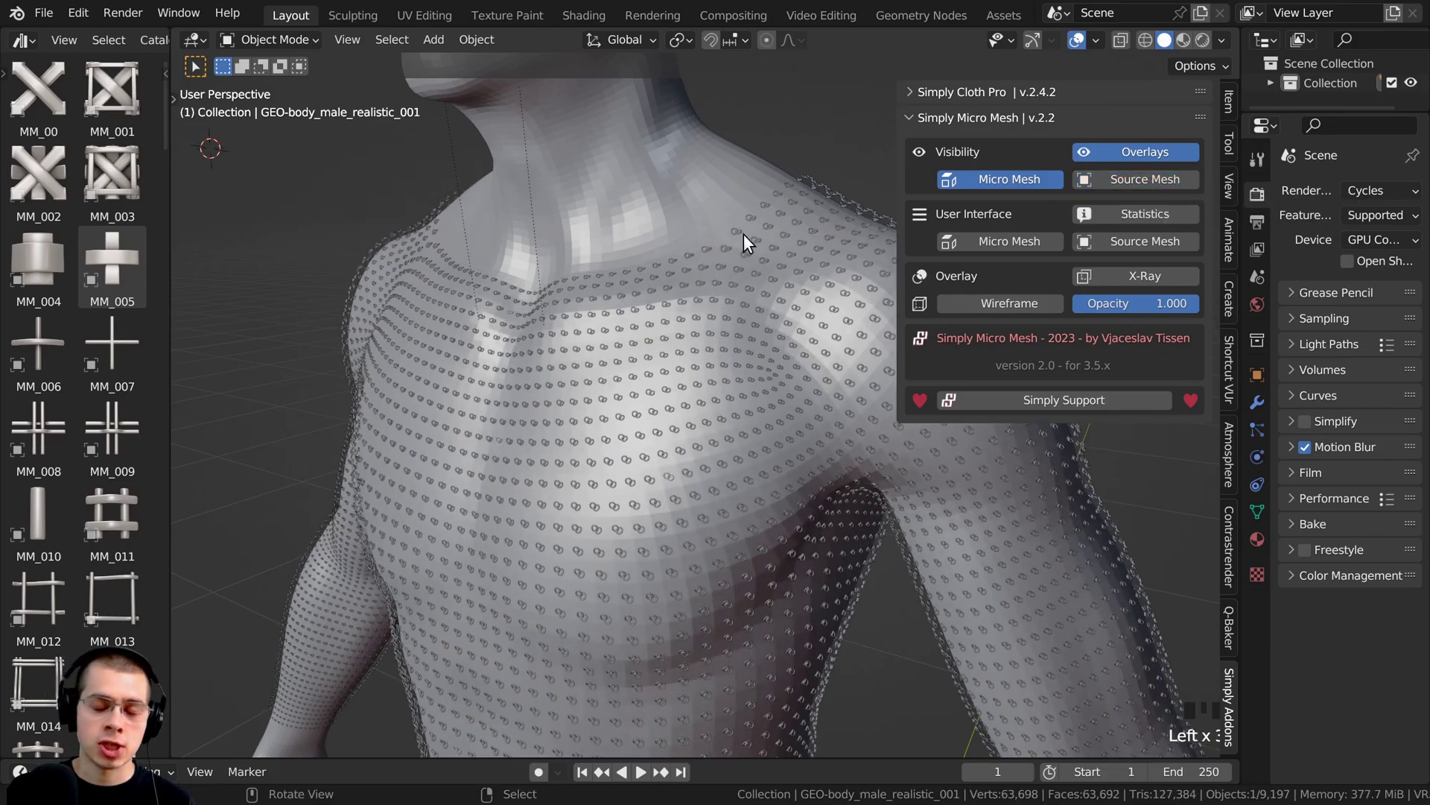
pyautogui.click(1115, 179)
pyautogui.click(1119, 177)
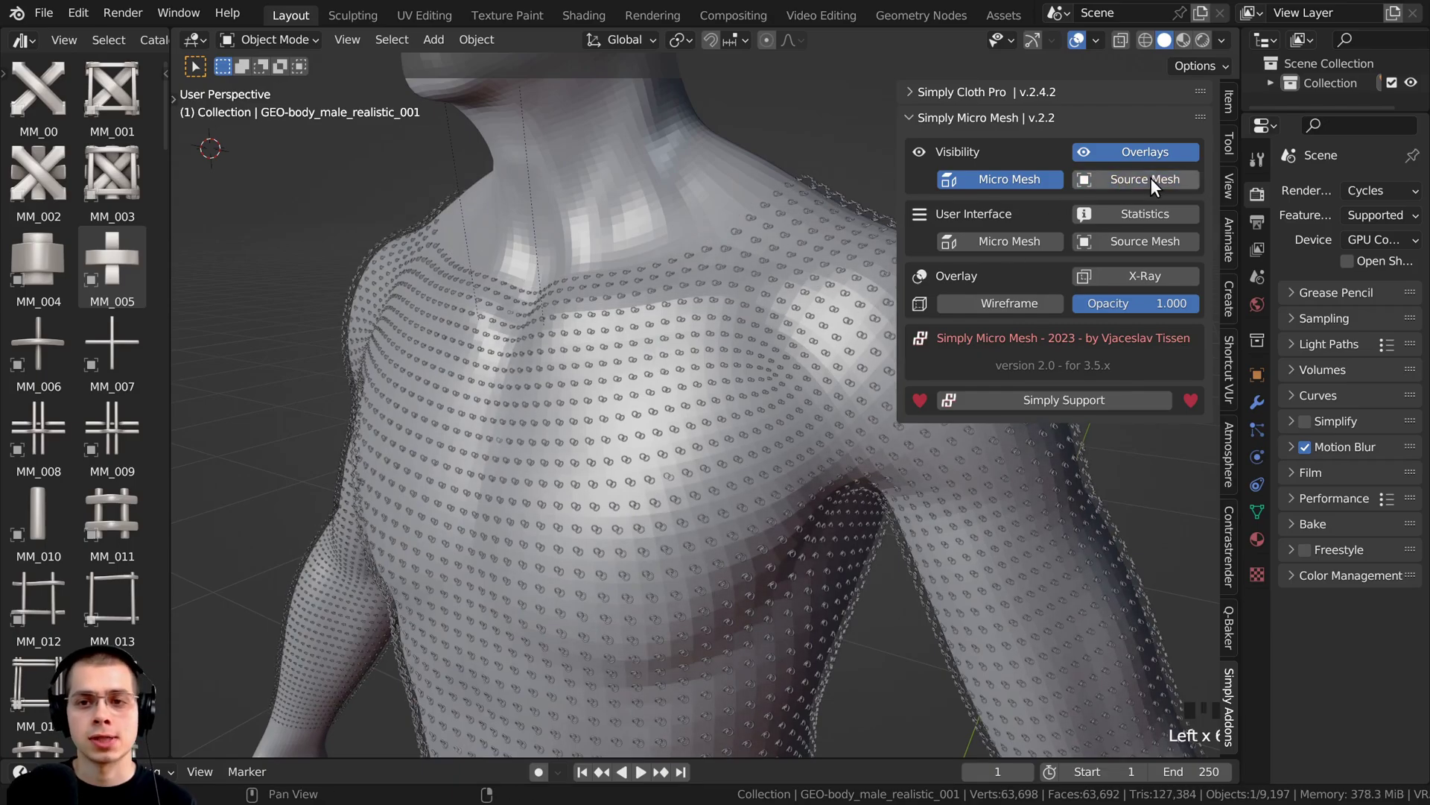
# Step: Toggle the overlays off and on, and view the micro mesh statistics before hiding them again
pyautogui.click(1130, 151)
pyautogui.click(1130, 150)
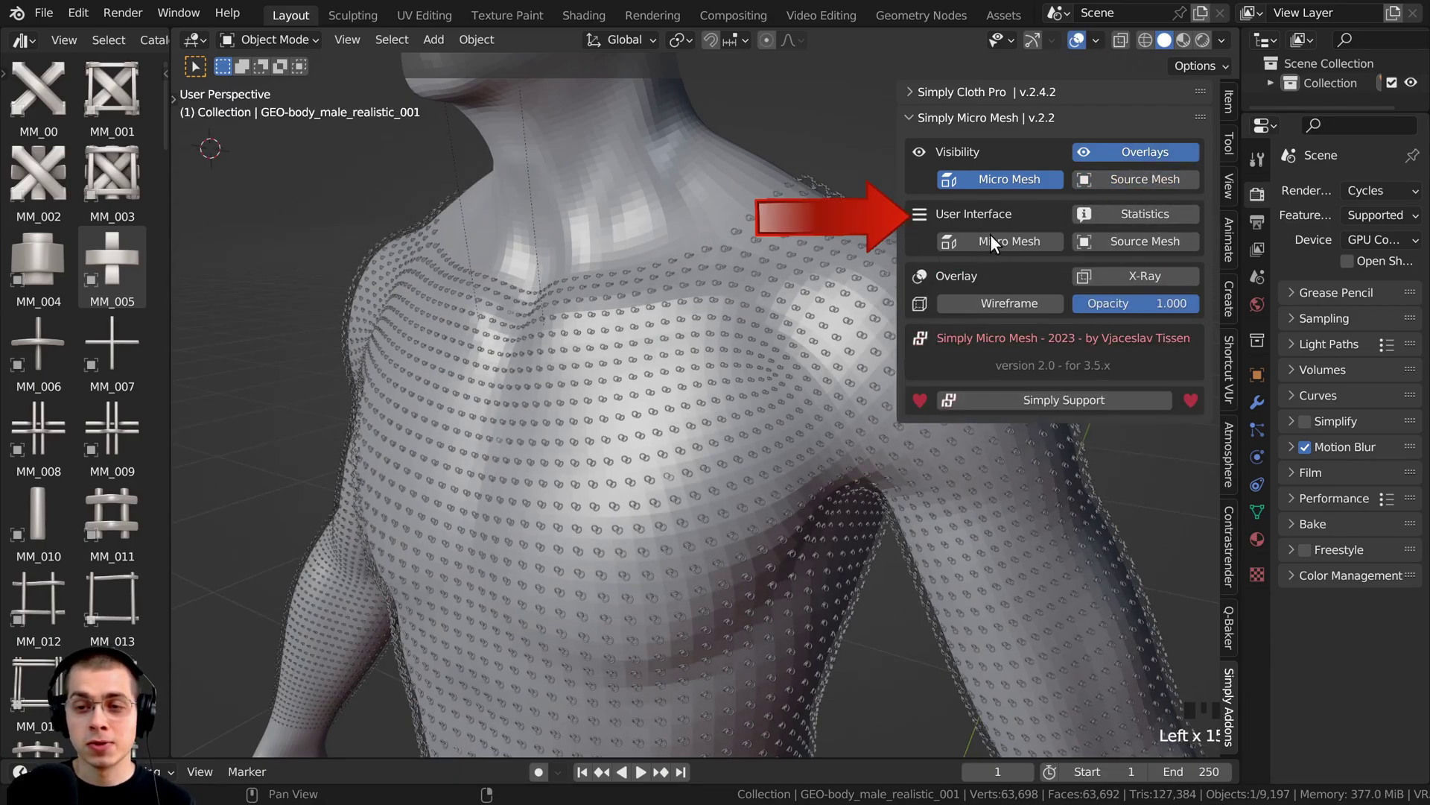
pyautogui.click(1129, 214)
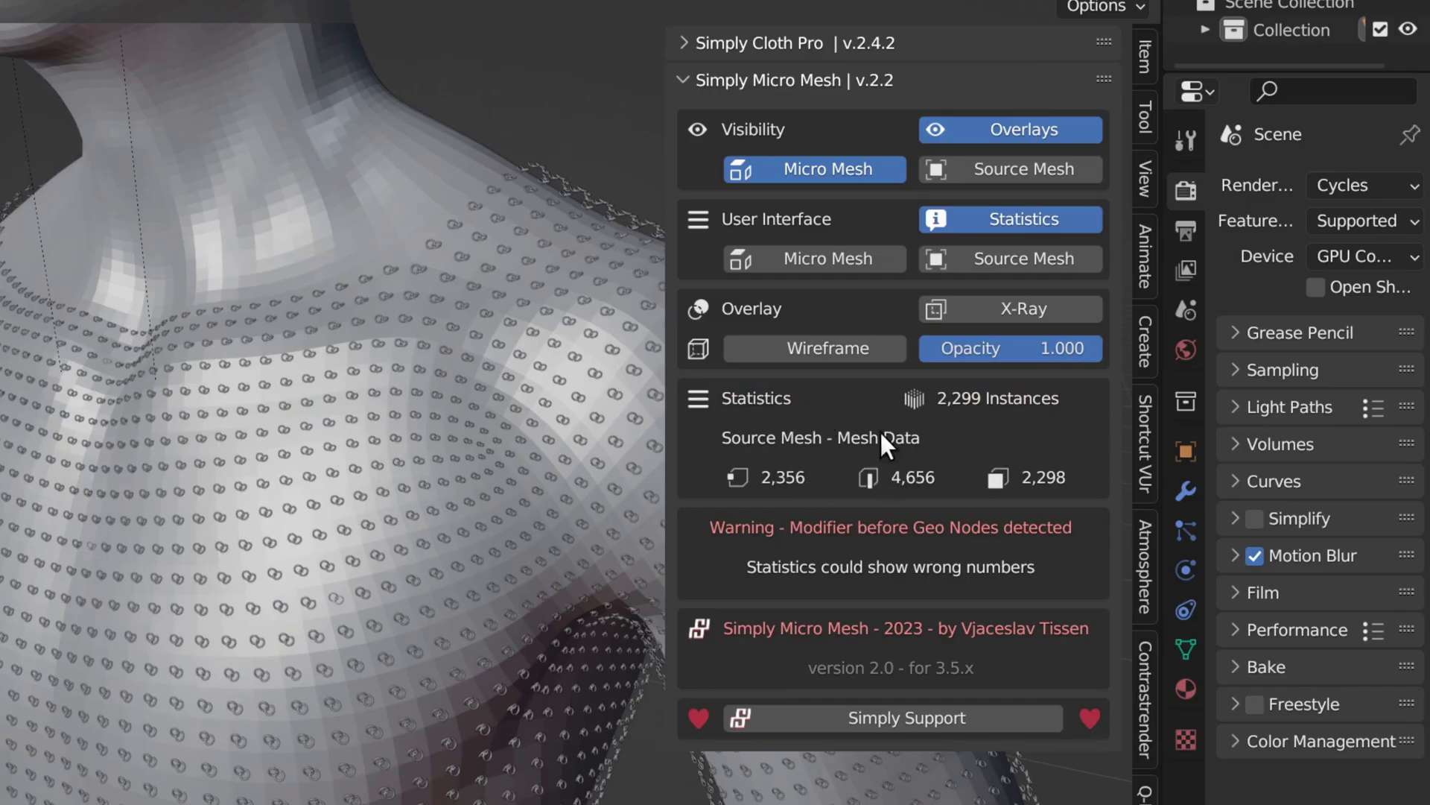
pyautogui.click(961, 222)
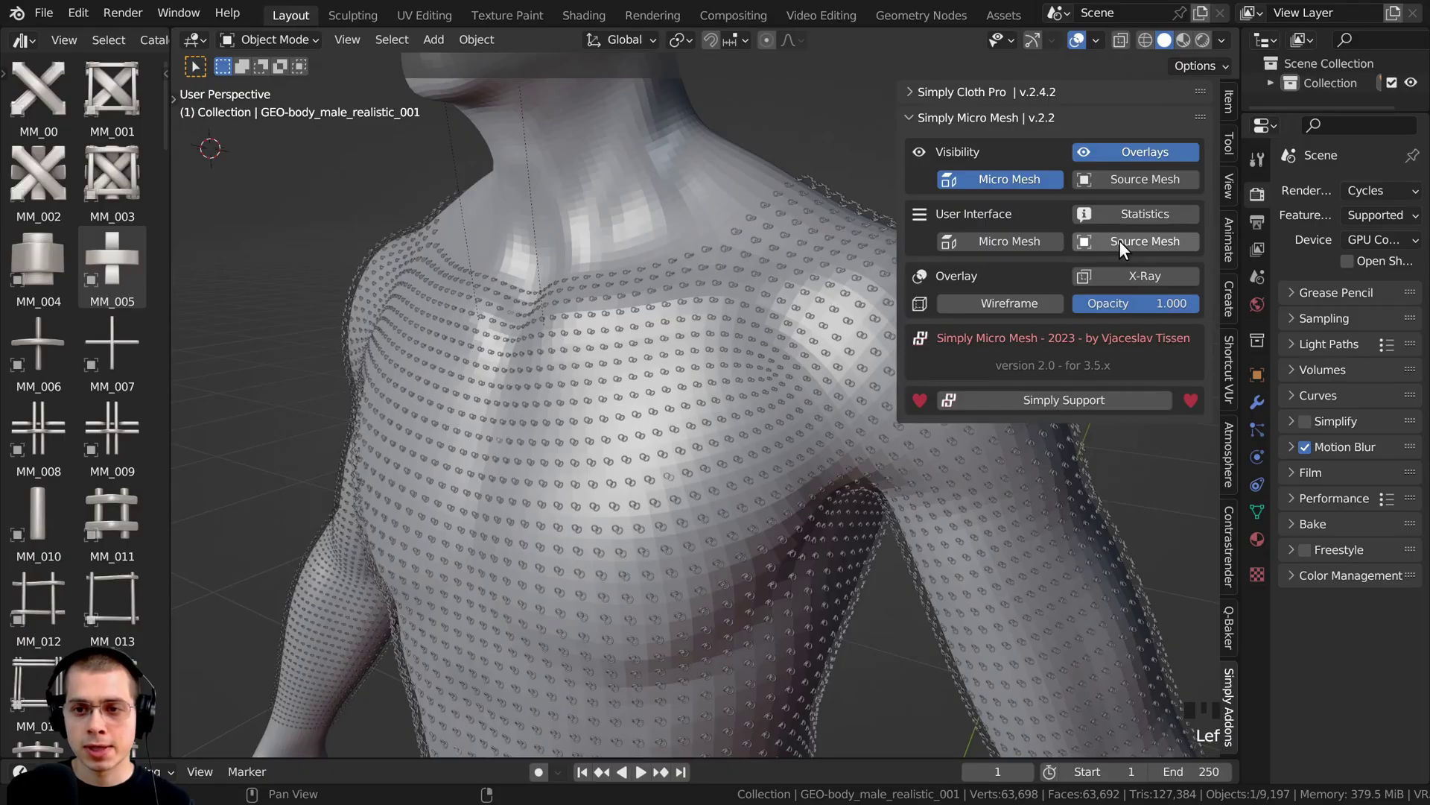
# Step: Show the Source Mesh options with the subdivision and remesher settings in the add-on's user interface
pyautogui.click(988, 258)
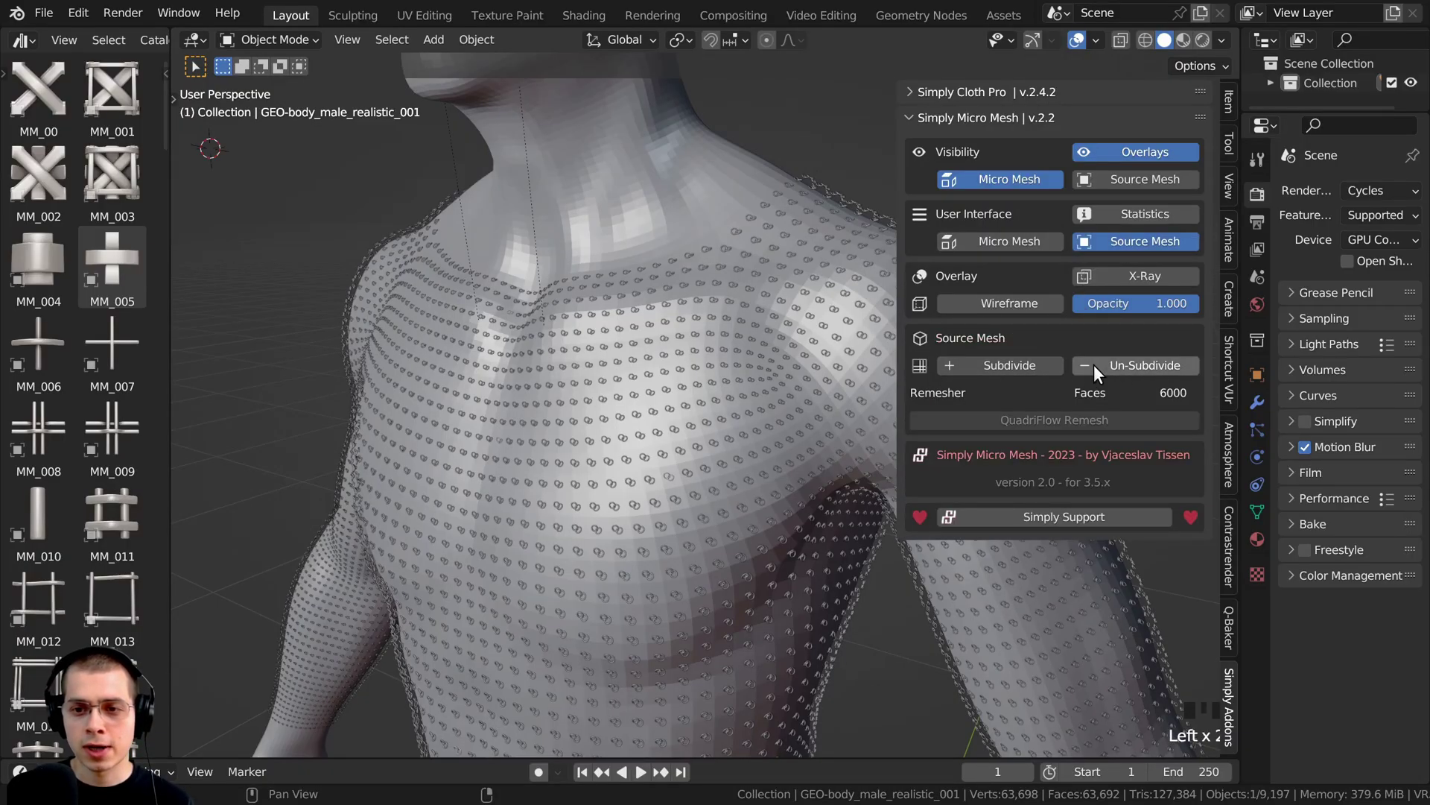
pyautogui.scroll(8, 573, 403)
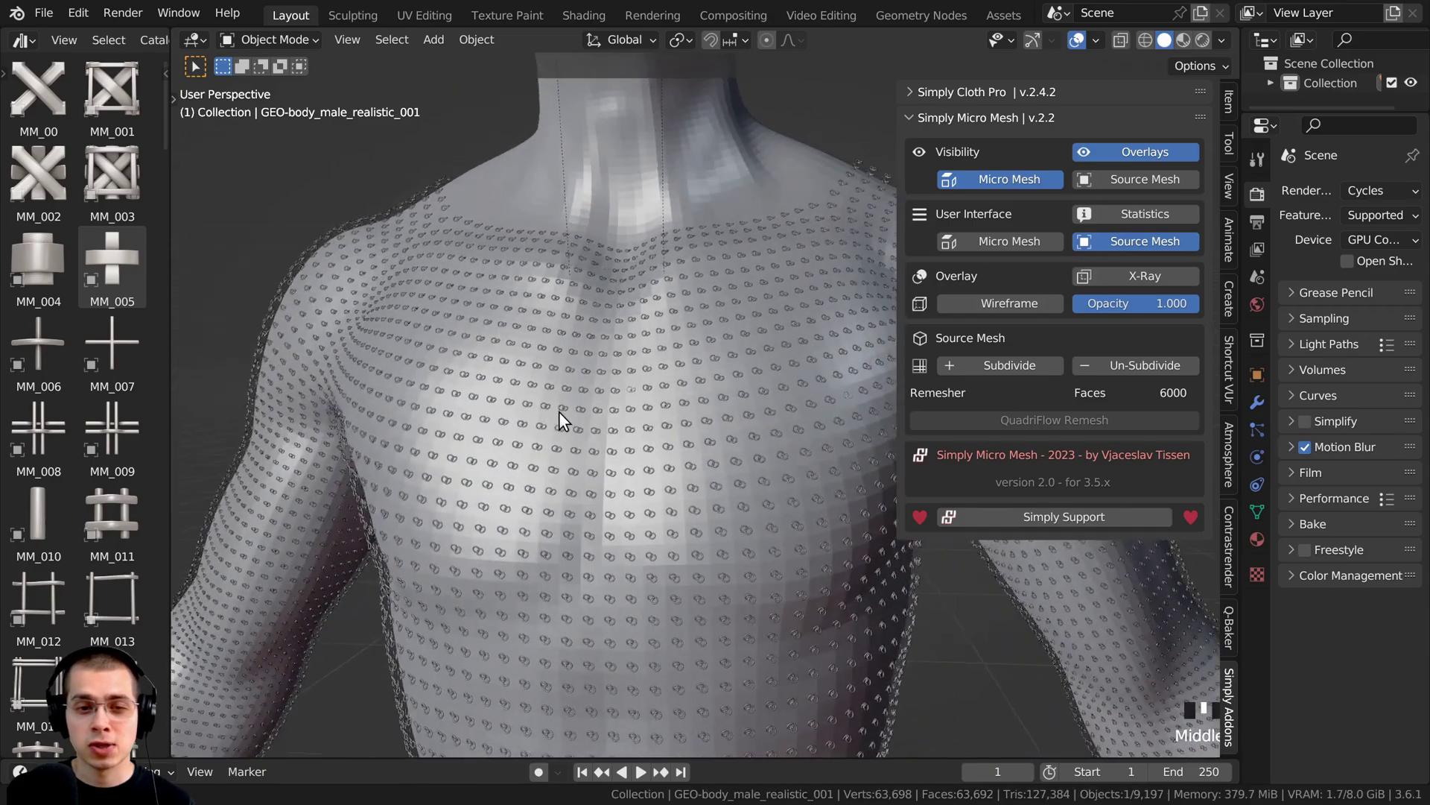
pyautogui.scroll(-6, 641, 395)
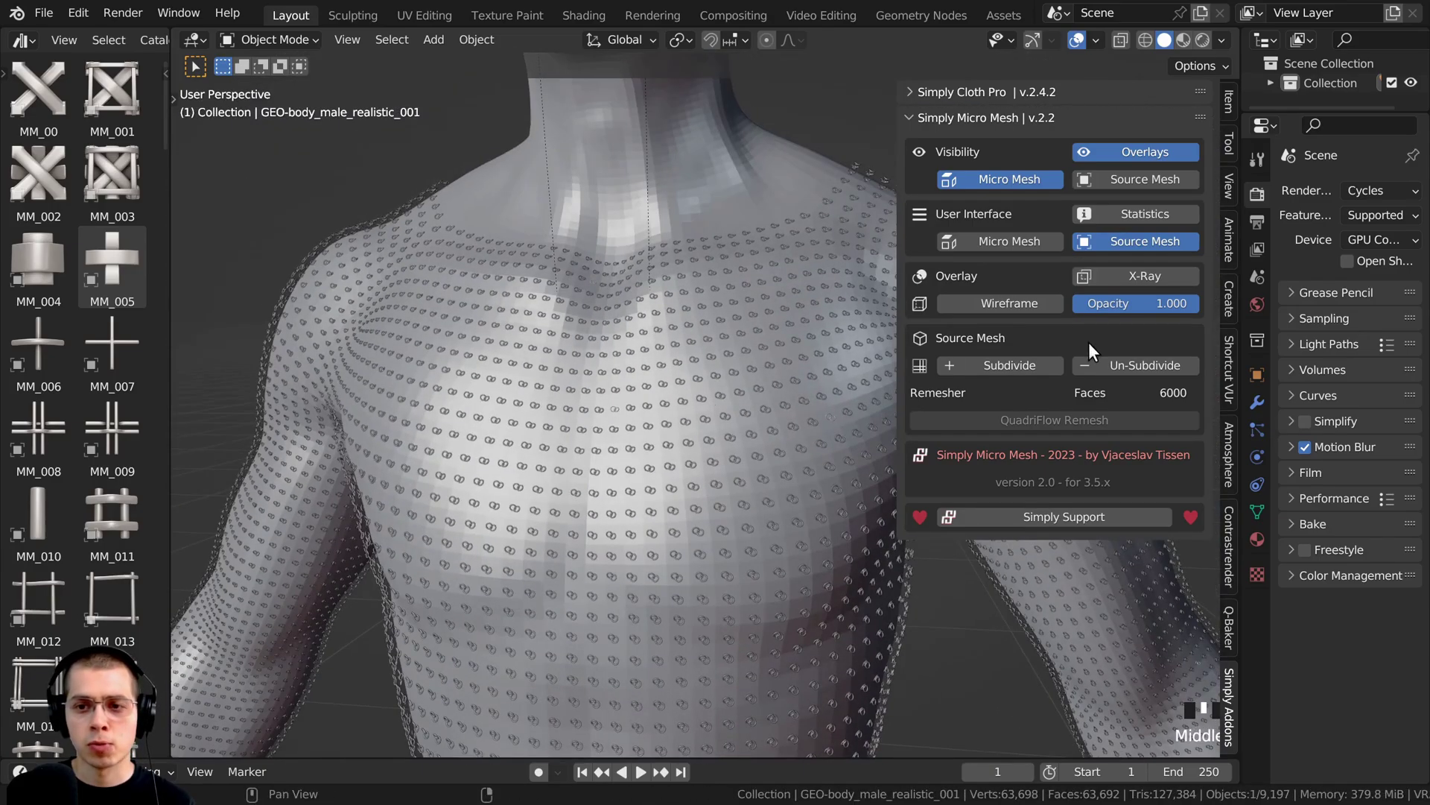
pyautogui.click(1116, 244)
pyautogui.click(1116, 243)
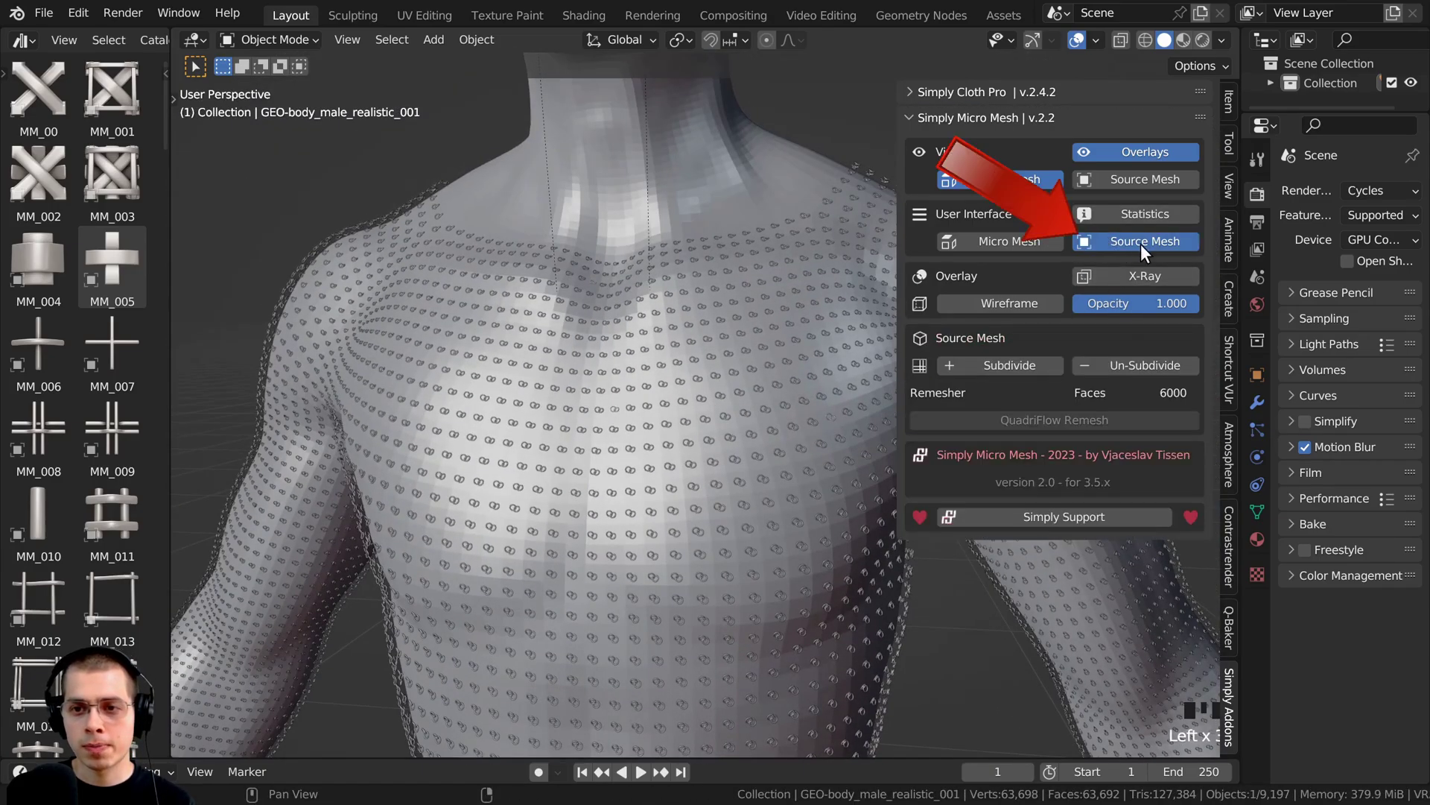
# Step: Subdivide the shirt's source mesh once and inspect the density of the ring pattern on the torso
pyautogui.click(971, 371)
pyautogui.scroll(-5, 666, 462)
pyautogui.moveTo(666, 462); pyautogui.dragTo(587, 456, button='middle')
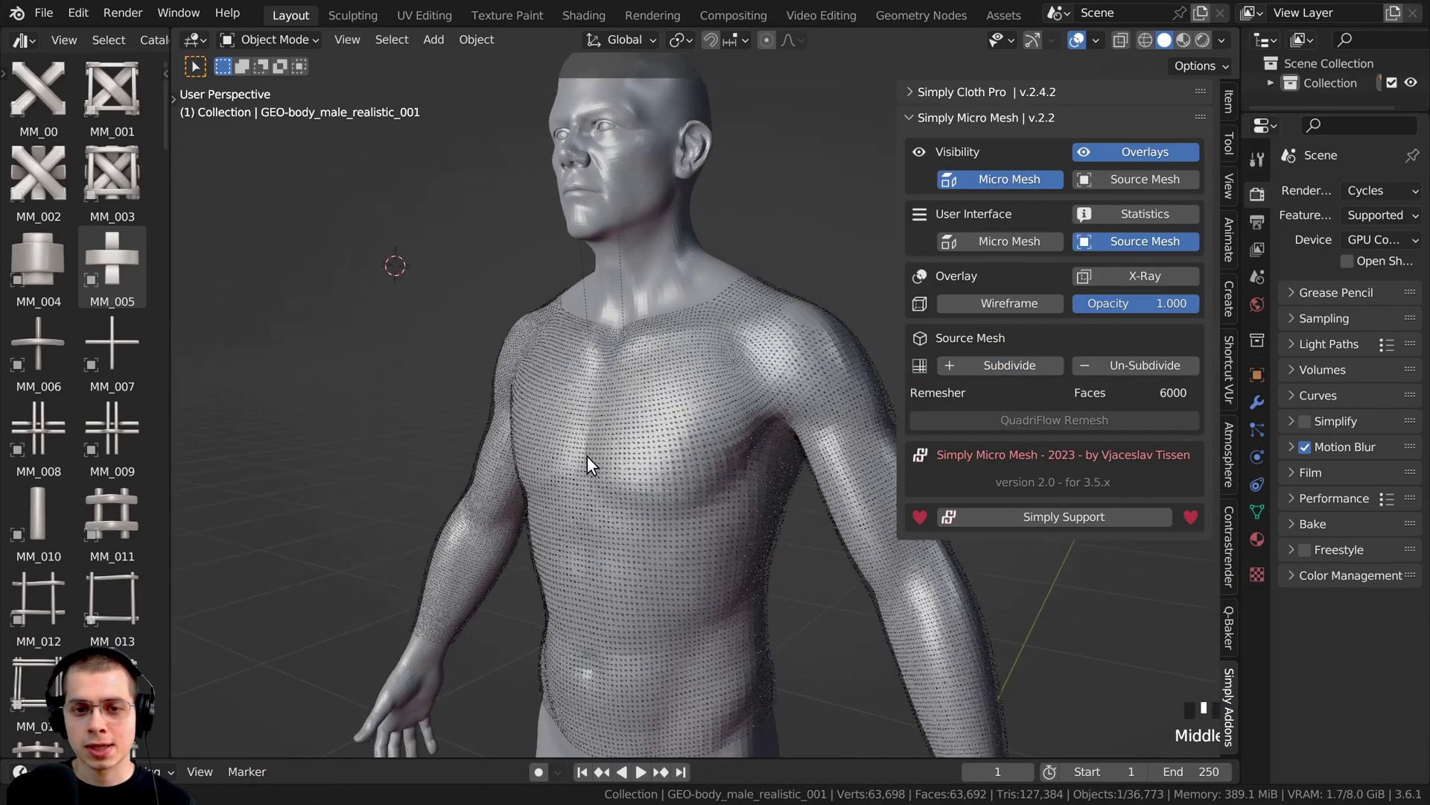
pyautogui.scroll(4, 616, 393)
pyautogui.moveTo(616, 393)
pyautogui.mouseDown(button='middle')
pyautogui.moveTo(658, 419)
pyautogui.moveTo(611, 393)
pyautogui.mouseUp(button='middle')
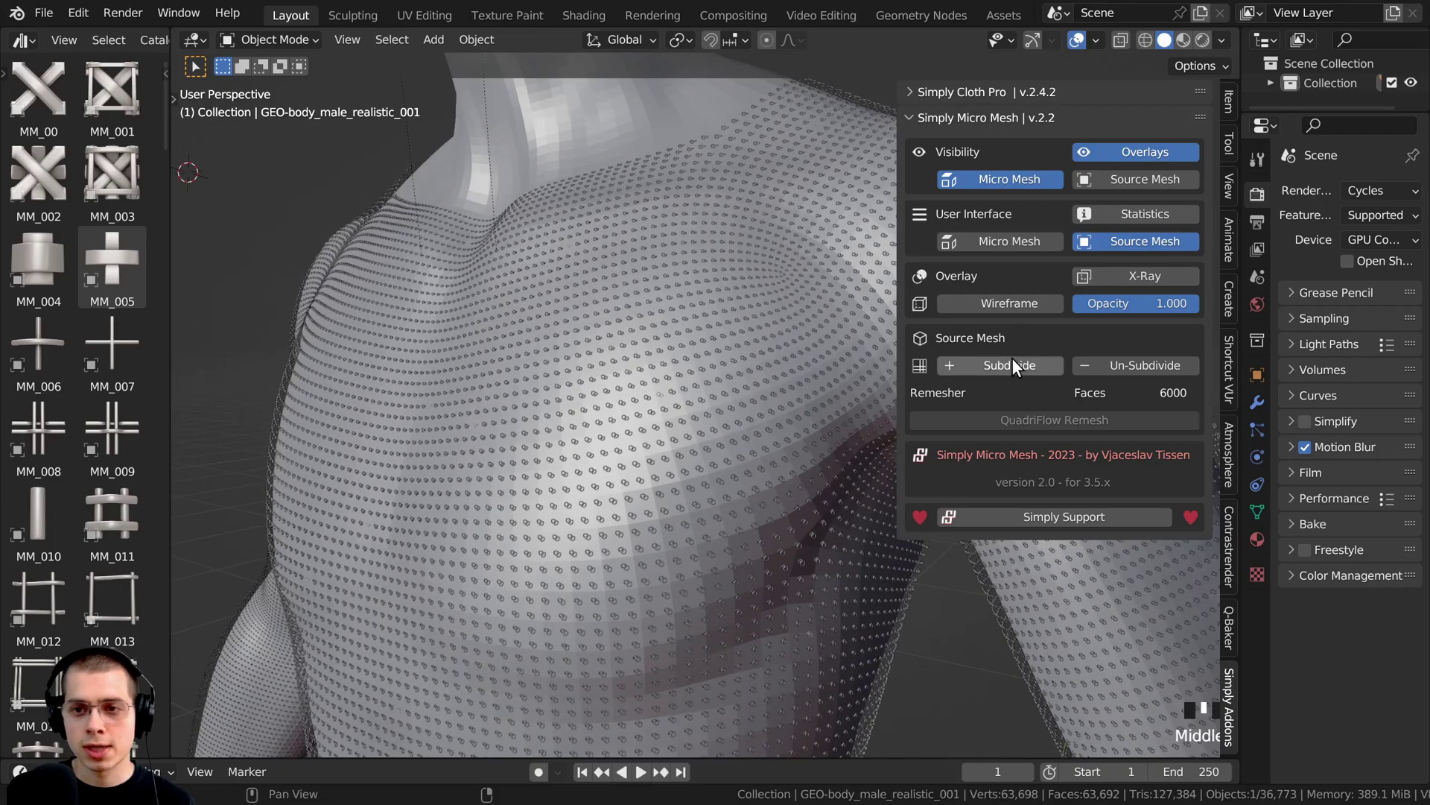
# Step: Hide the Source Mesh options in the add-on's user interface and show the Micro Mesh options instead
pyautogui.click(1105, 235)
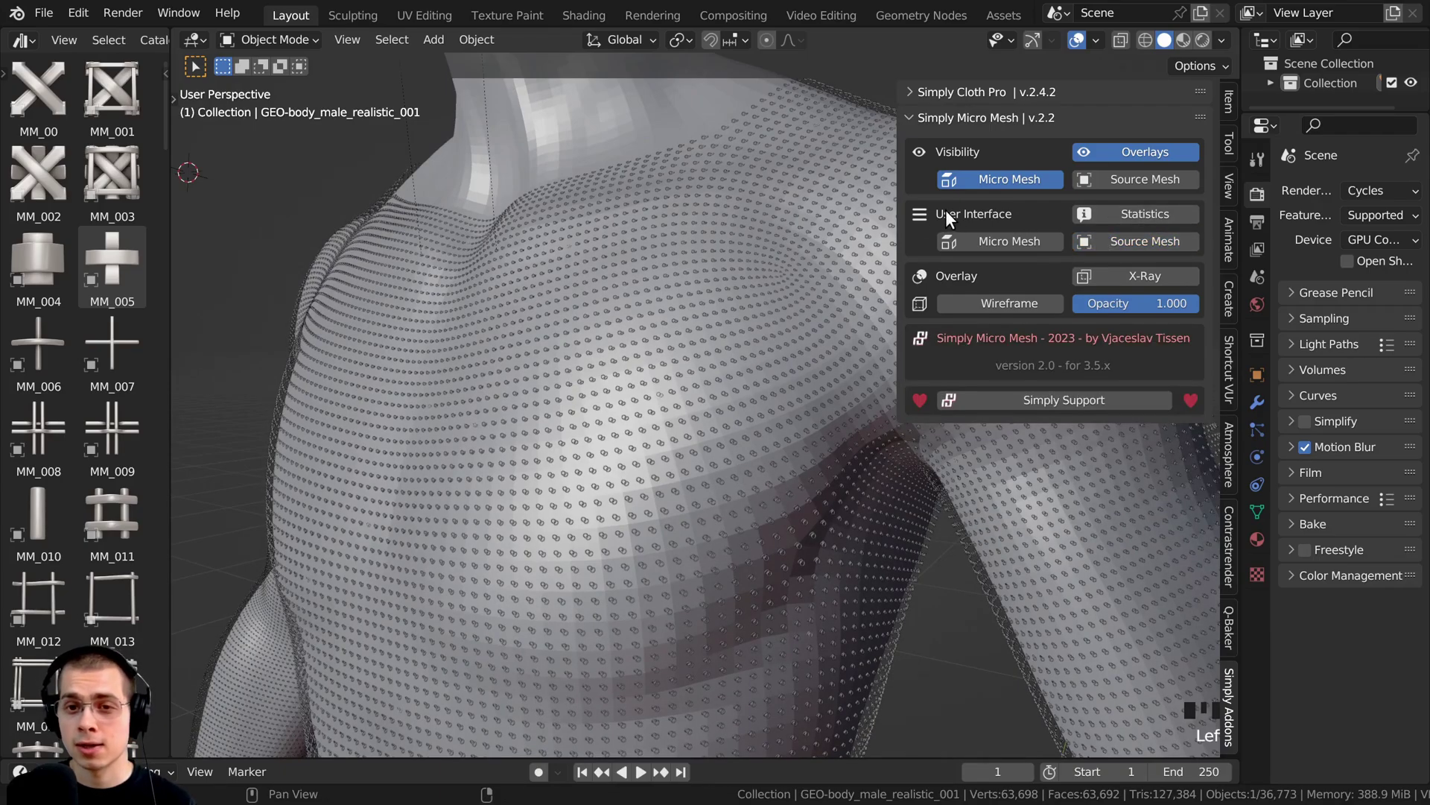
pyautogui.click(985, 241)
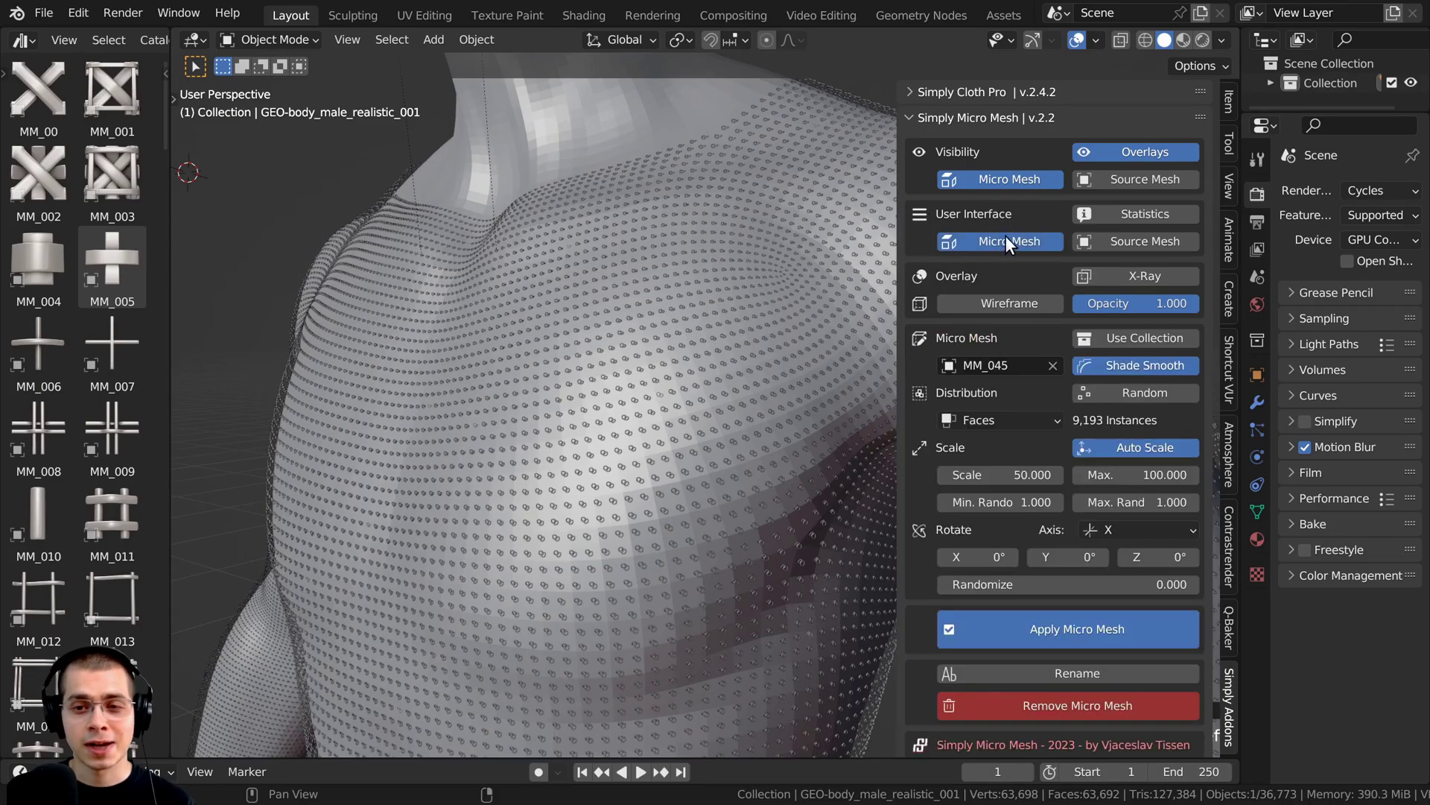
pyautogui.scroll(-2, 1110, 457)
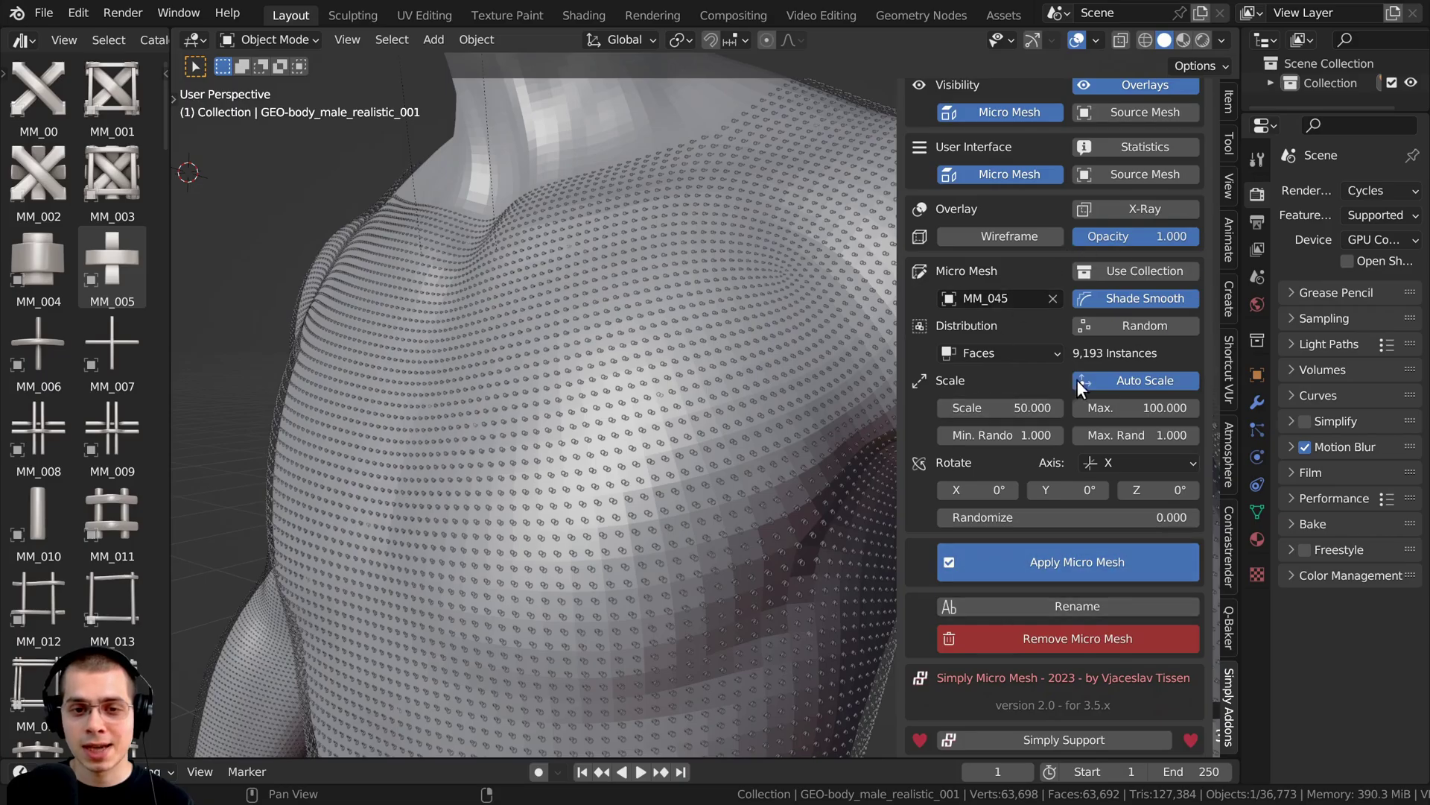
pyautogui.scroll(-3, 686, 412)
# Step: Raise the micro mesh scale to 131.850 and inspect the interlocking rings across the shirt
pyautogui.scroll(6, 685, 410)
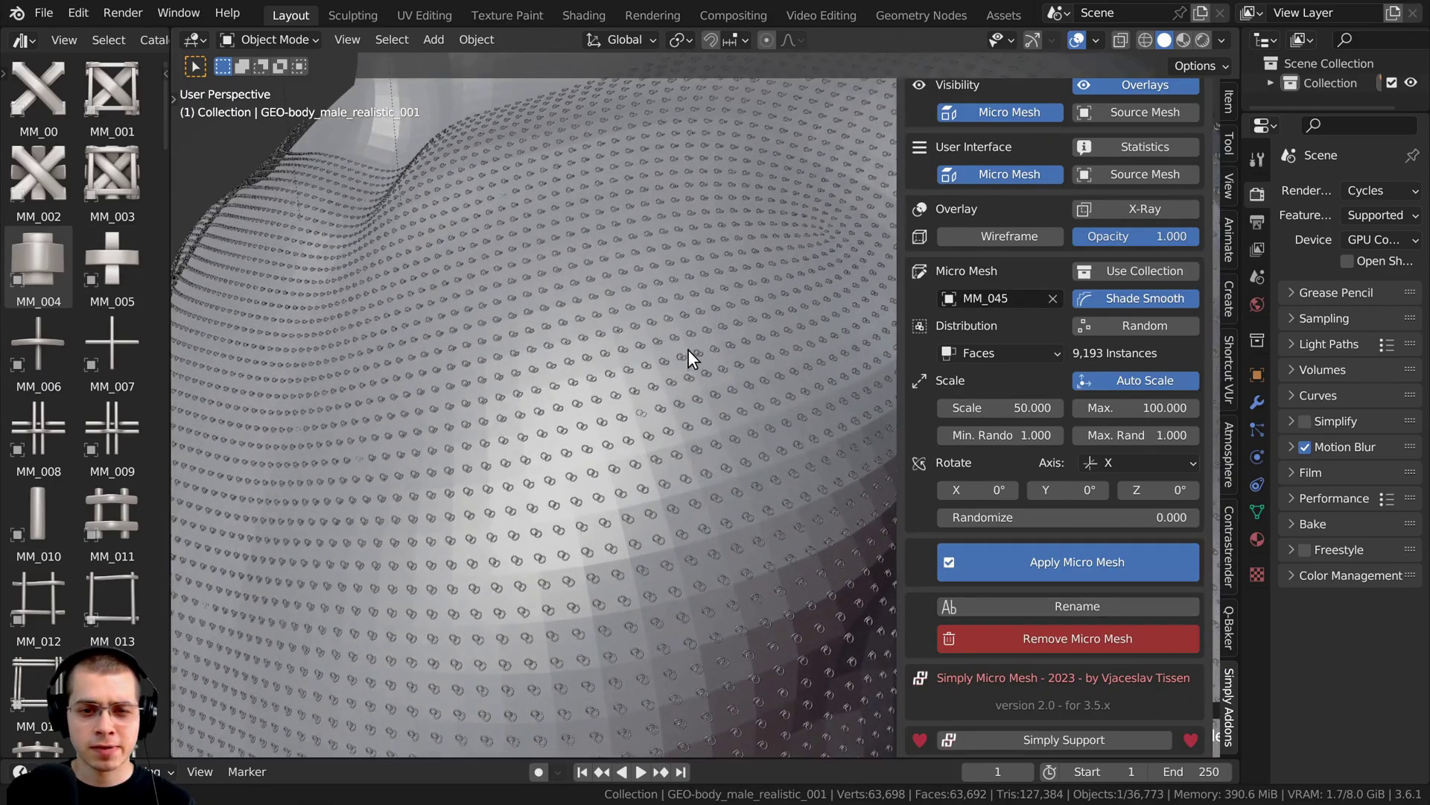
pyautogui.scroll(2, 670, 366)
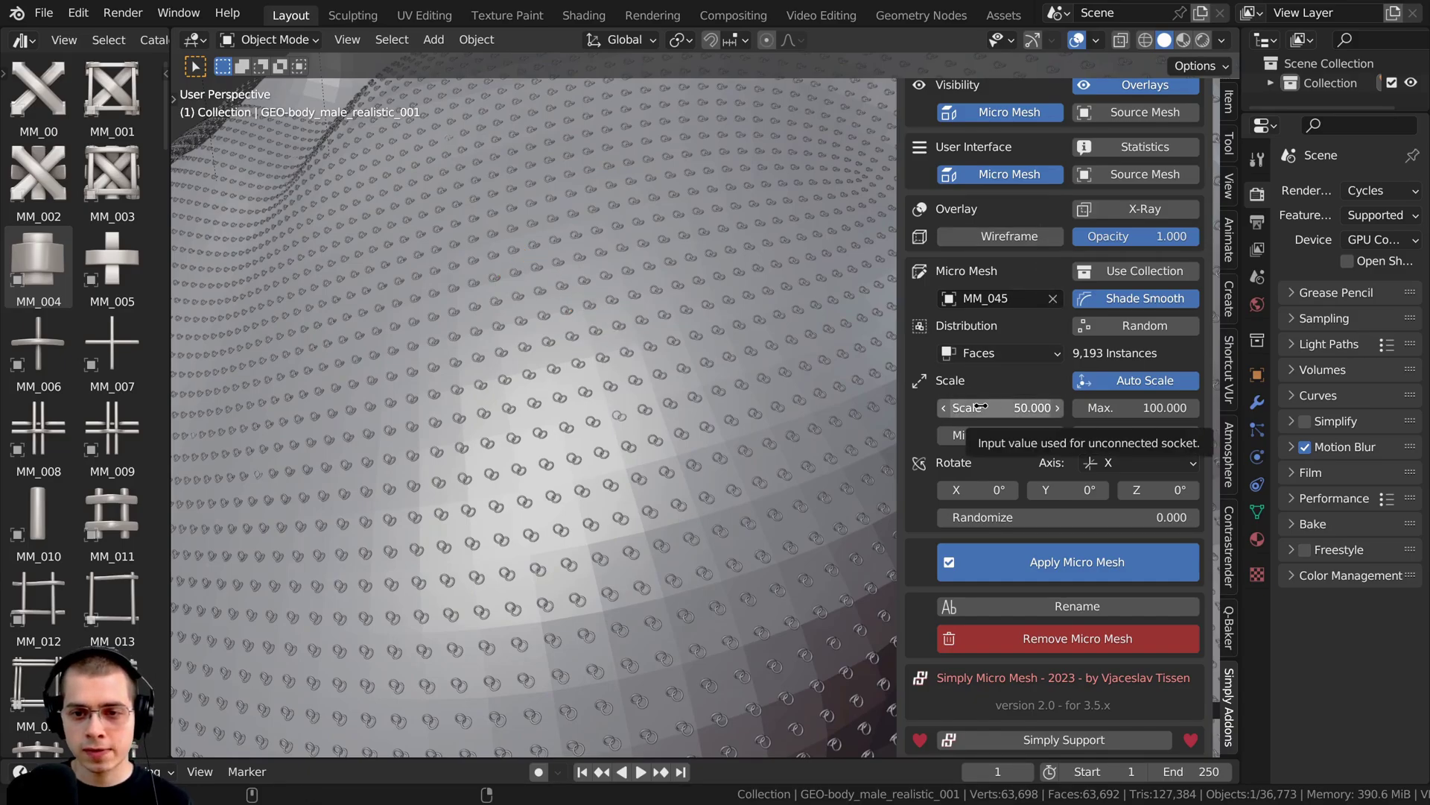
pyautogui.moveTo(981, 406)
pyautogui.mouseDown()
pyautogui.moveTo(1043, 406)
pyautogui.moveTo(1001, 404)
pyautogui.mouseUp()
pyautogui.scroll(-6, 646, 449)
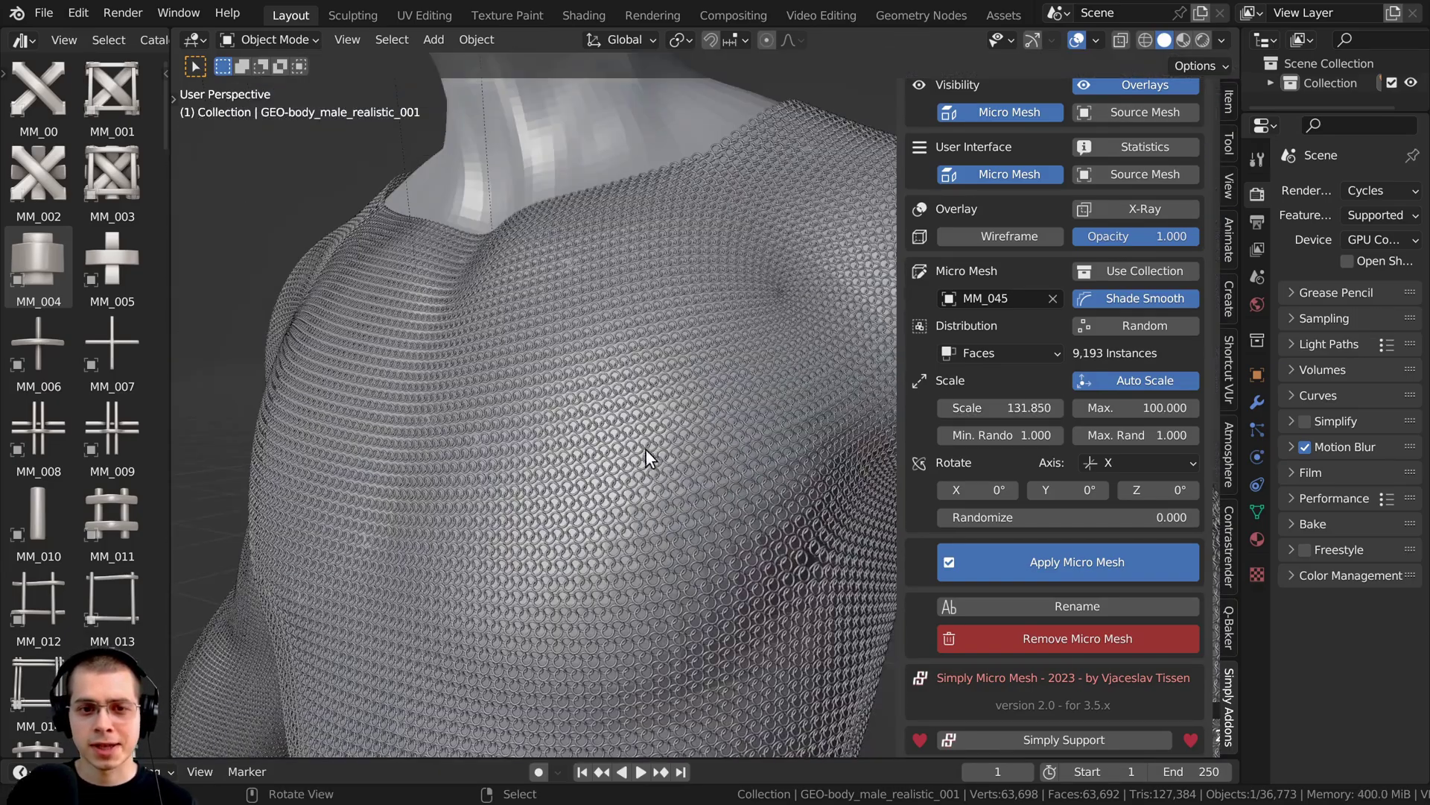
pyautogui.moveTo(646, 449); pyautogui.dragTo(669, 317, button='middle')
pyautogui.scroll(-3, 663, 372)
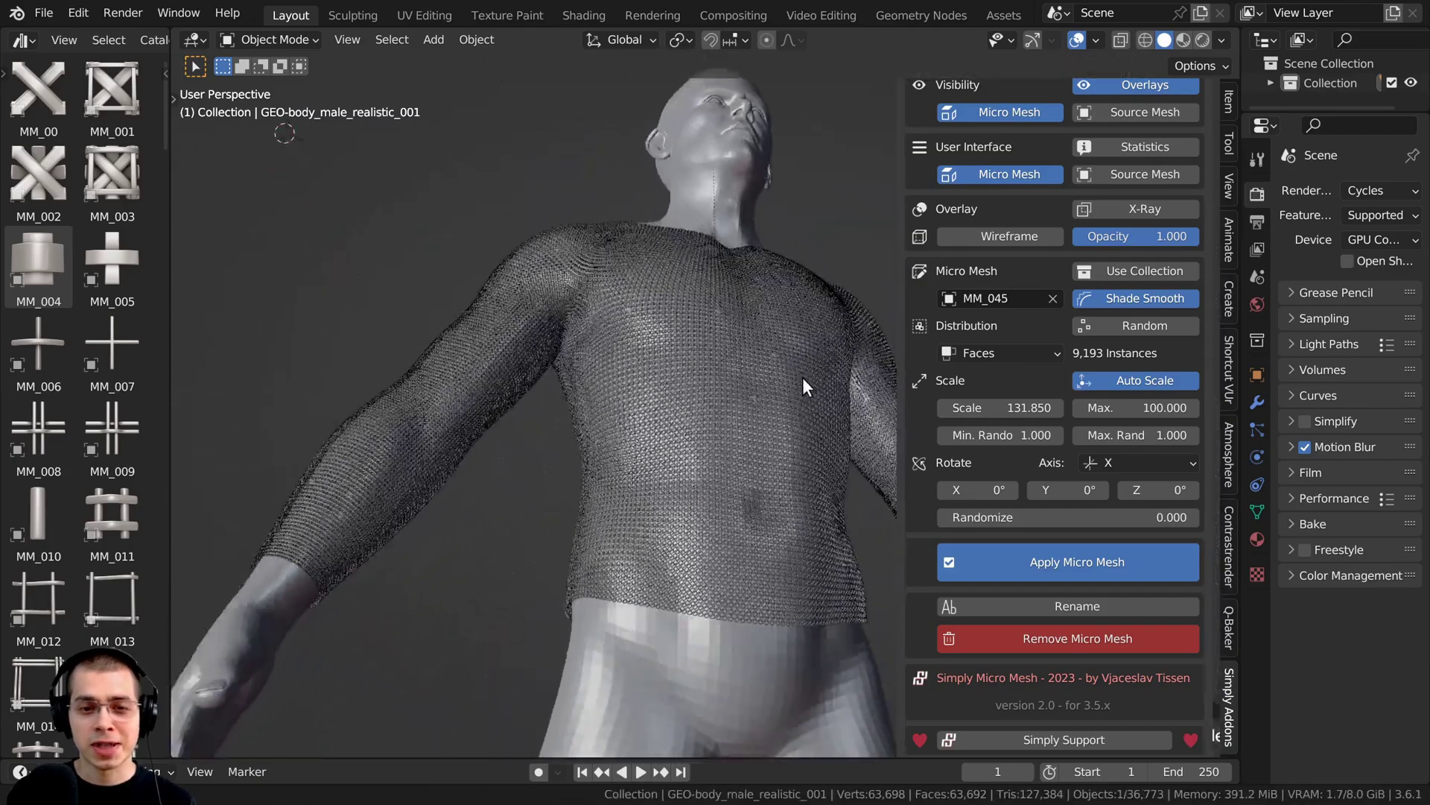
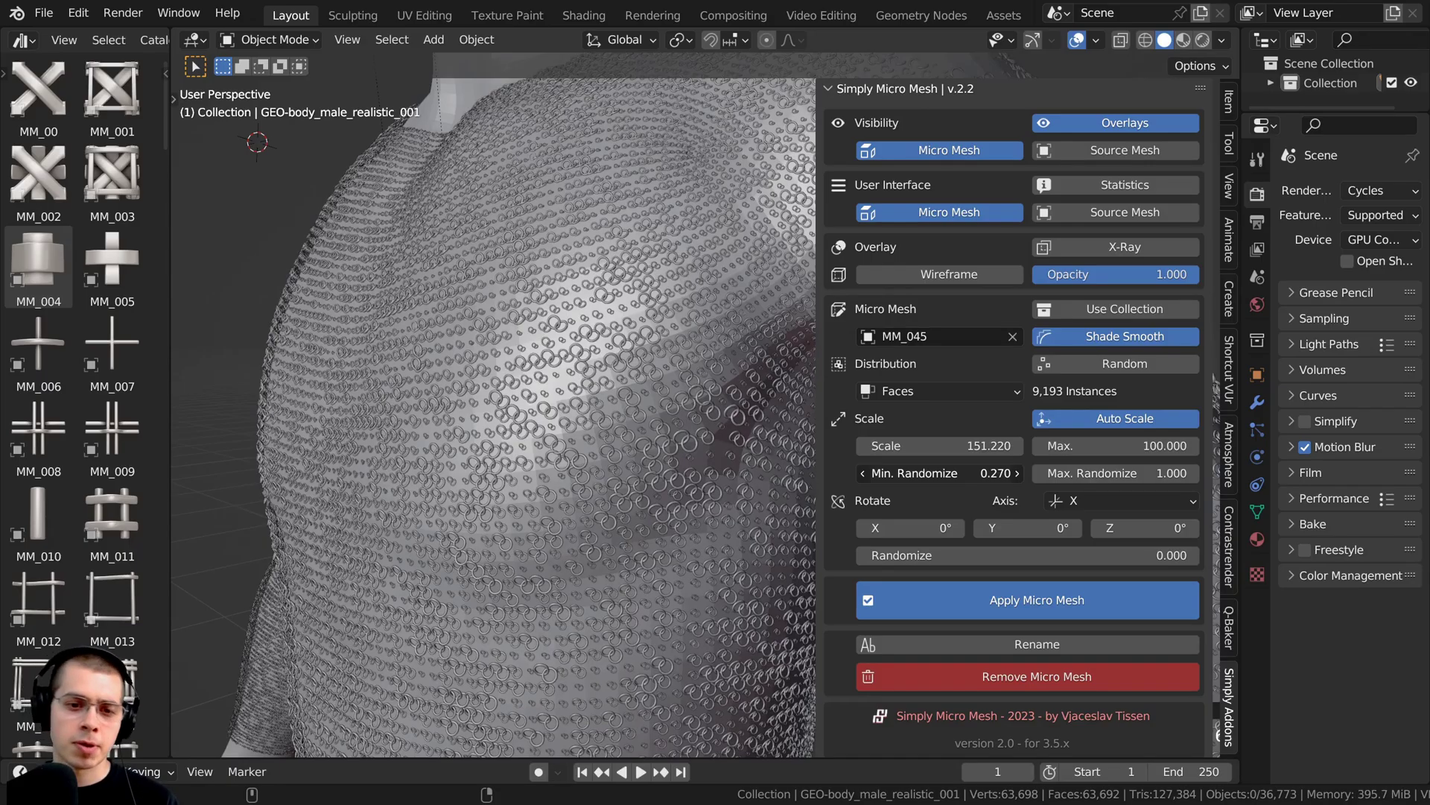
# Step: Set the micro mesh's Min. Randomize to 0.880, then enable Auto Scale and inspect the ring sizes around the armpit and shoulder
pyautogui.moveTo(939, 473); pyautogui.dragTo(1043, 473)
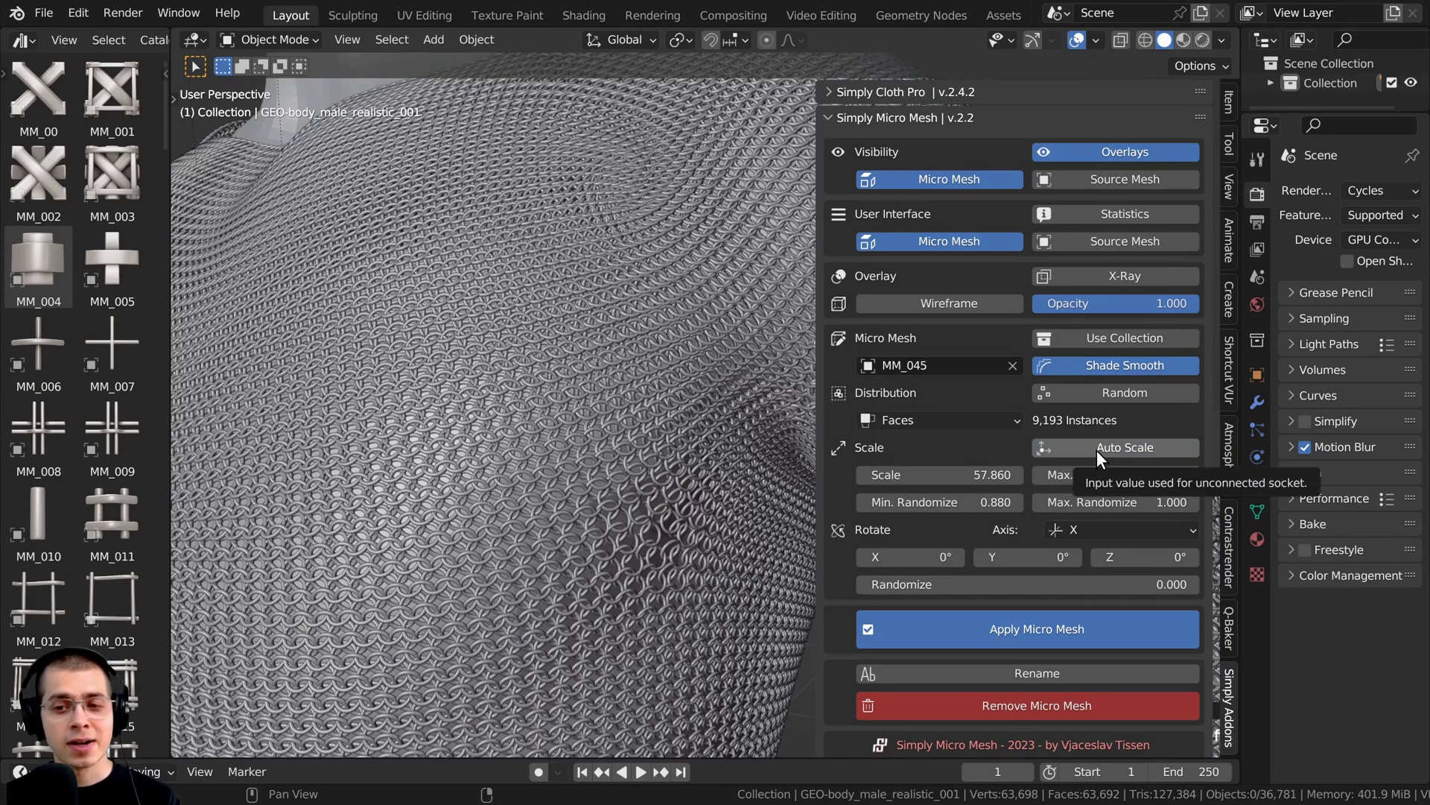
pyautogui.click(1097, 450)
pyautogui.scroll(-3, 617, 477)
pyautogui.moveTo(617, 477); pyautogui.dragTo(668, 476, button='middle')
pyautogui.scroll(3, 669, 476)
pyautogui.scroll(2, 570, 325)
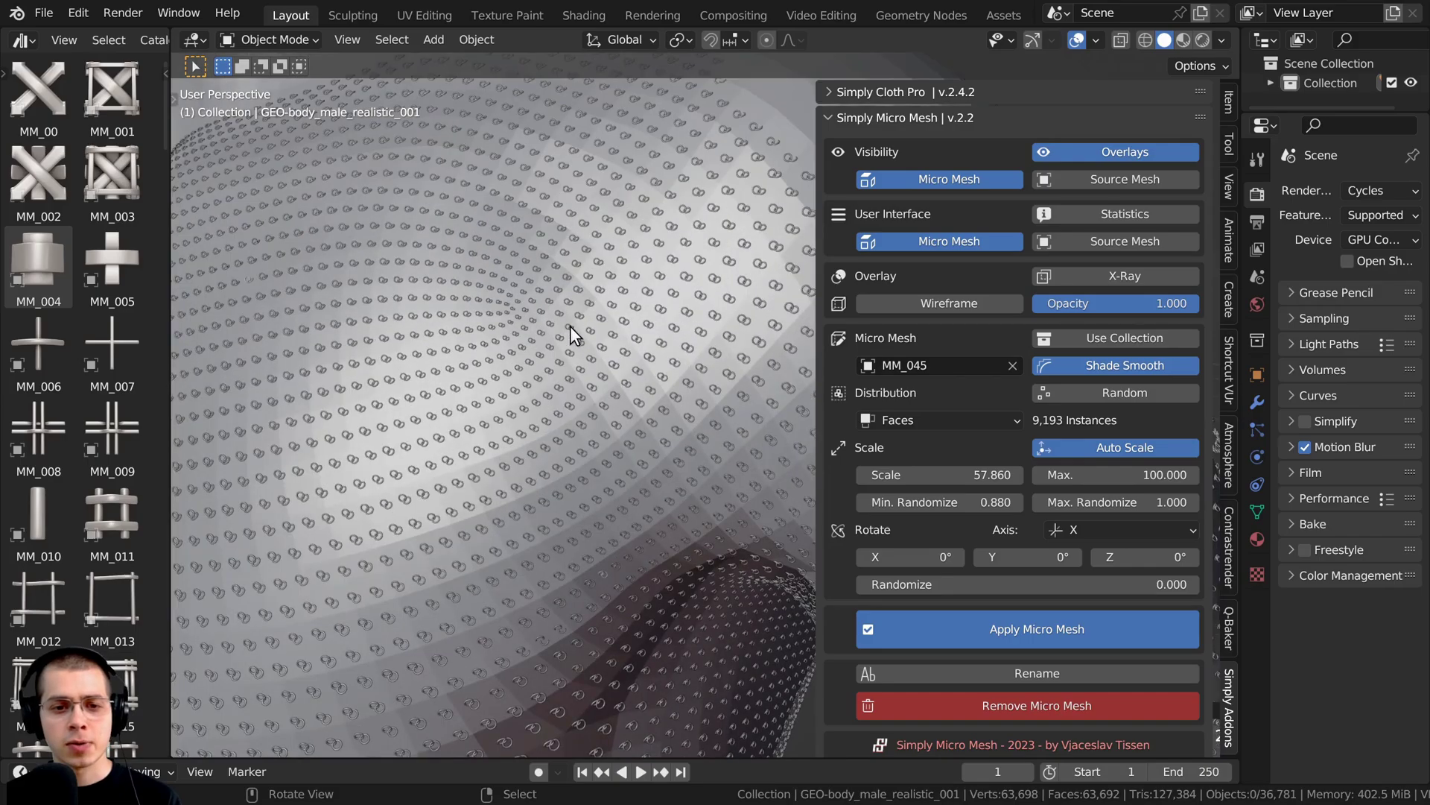
pyautogui.scroll(2, 556, 403)
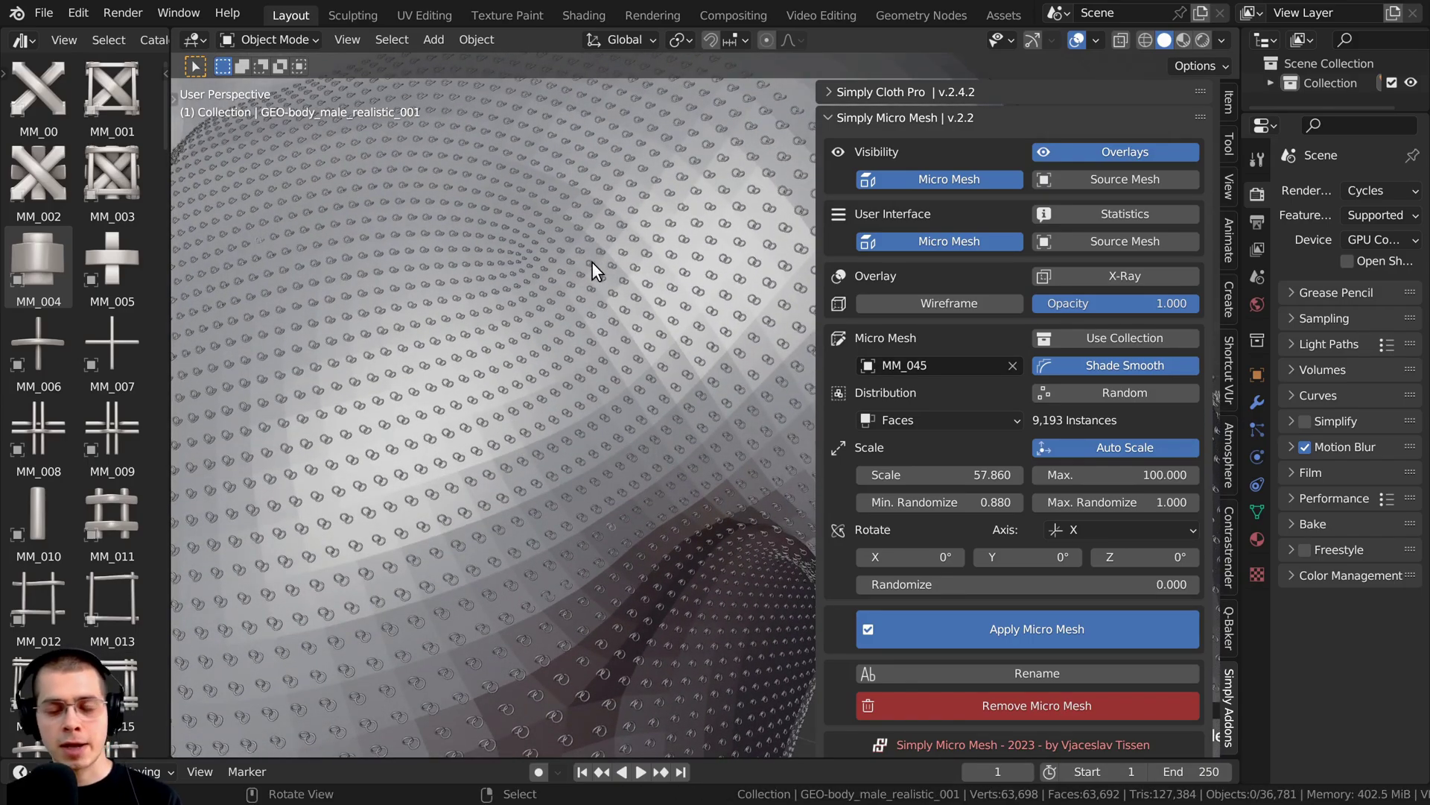
pyautogui.moveTo(586, 503); pyautogui.dragTo(668, 378, button='middle')
pyautogui.scroll(-2, 659, 391)
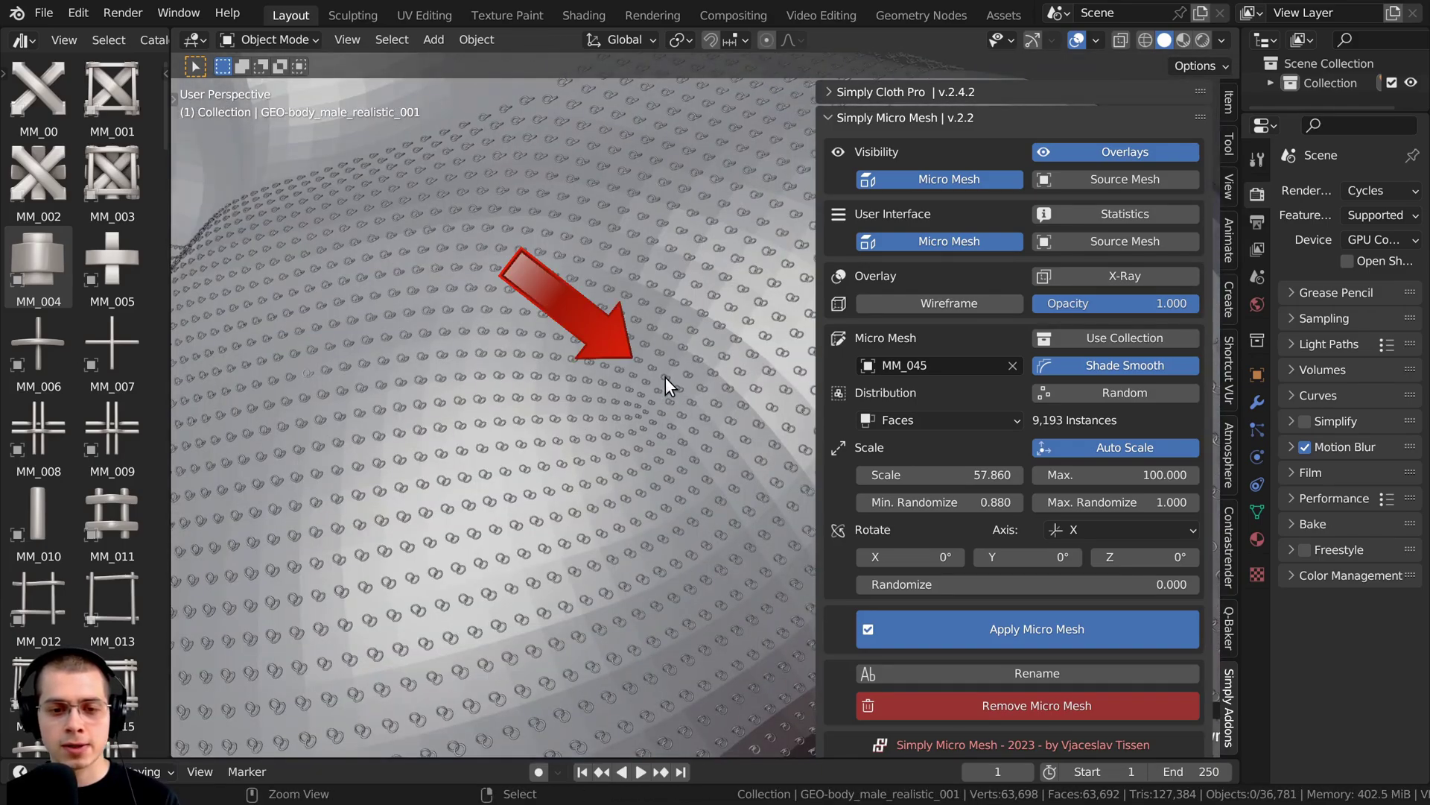
pyautogui.moveTo(665, 378); pyautogui.dragTo(582, 494, button='middle')
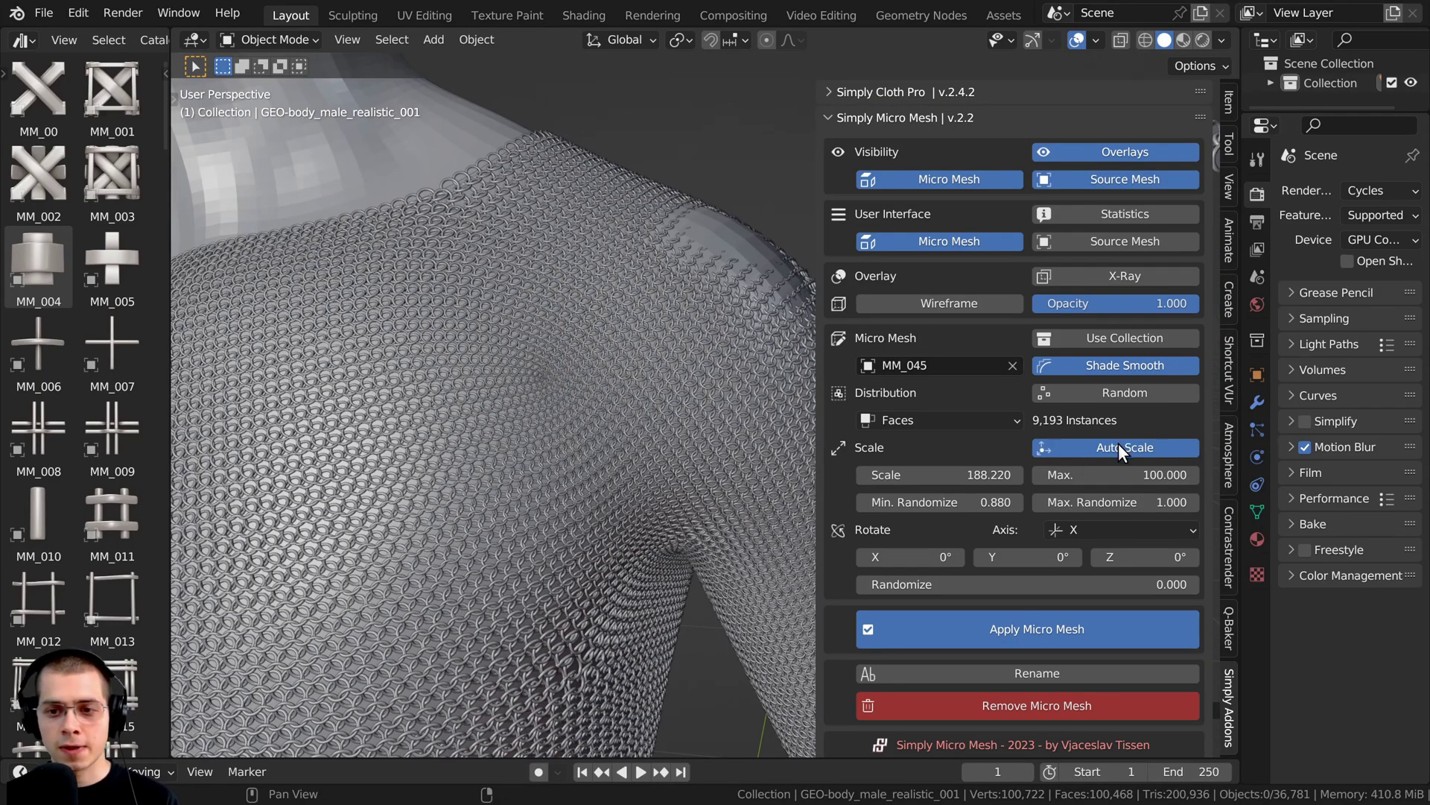
# Step: Turn off Auto Scale, set the micro mesh scale to 50.620 and inspect the chainmail on the chest
pyautogui.click(1119, 444)
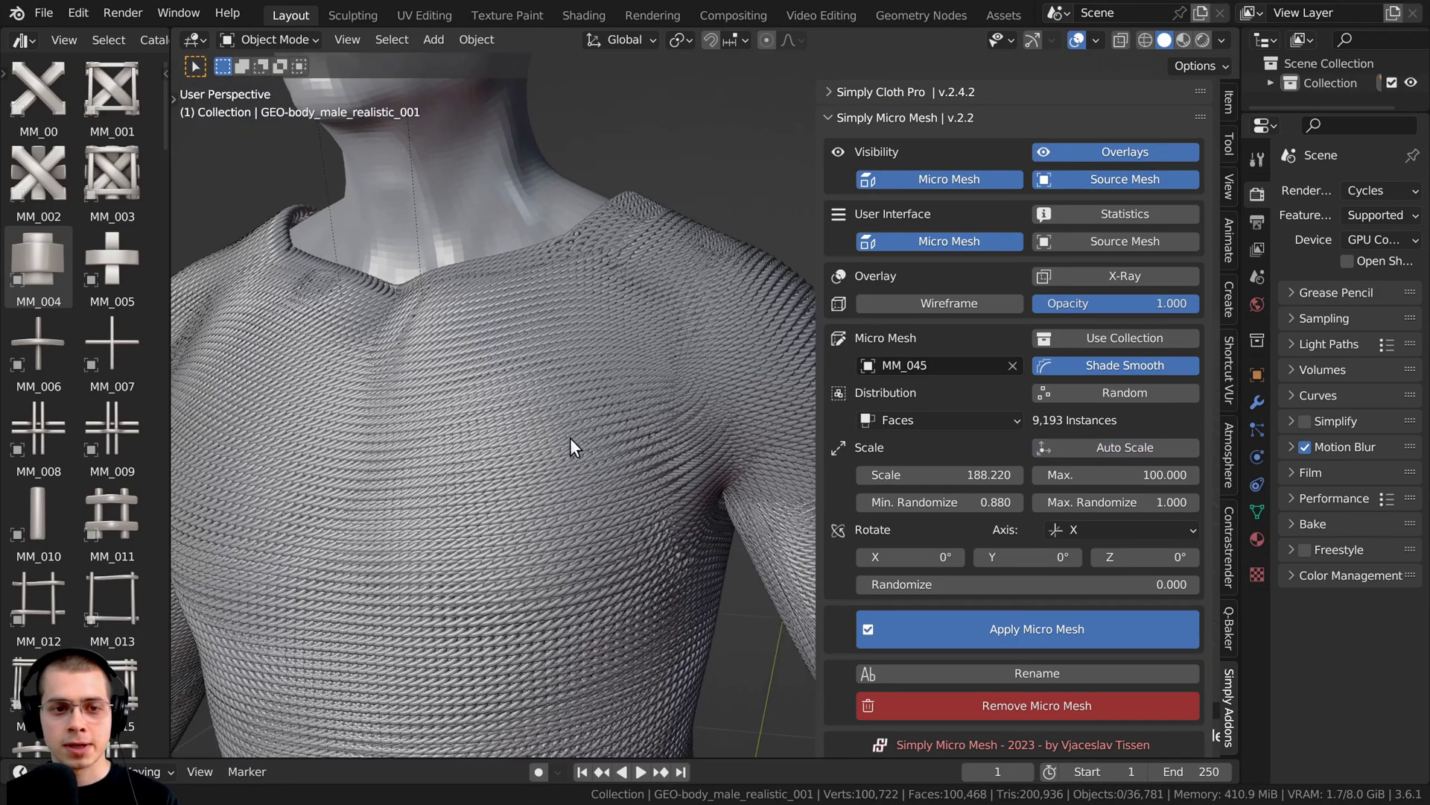
pyautogui.scroll(2, 570, 436)
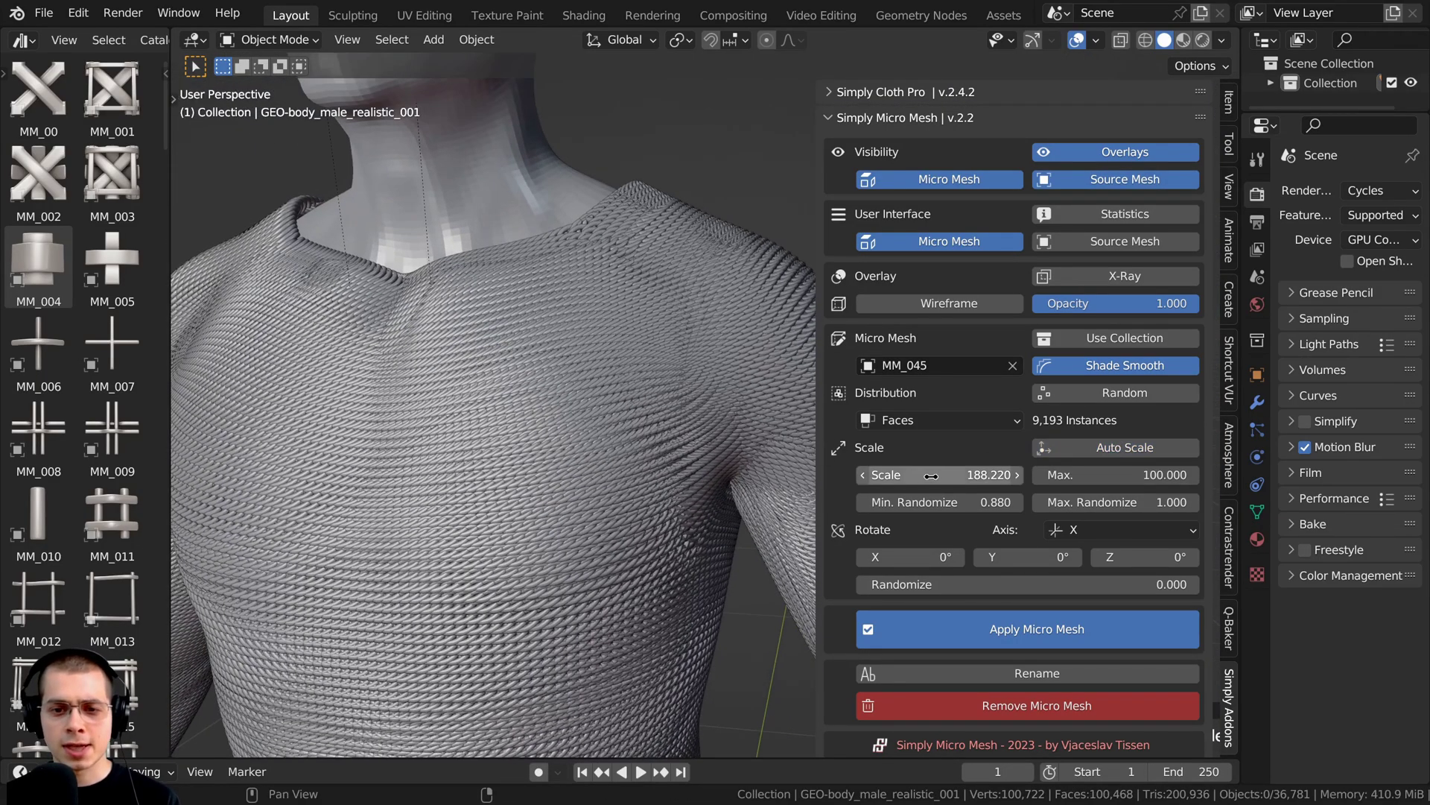
pyautogui.moveTo(939, 474); pyautogui.dragTo(837, 474)
pyautogui.scroll(-1, 609, 458)
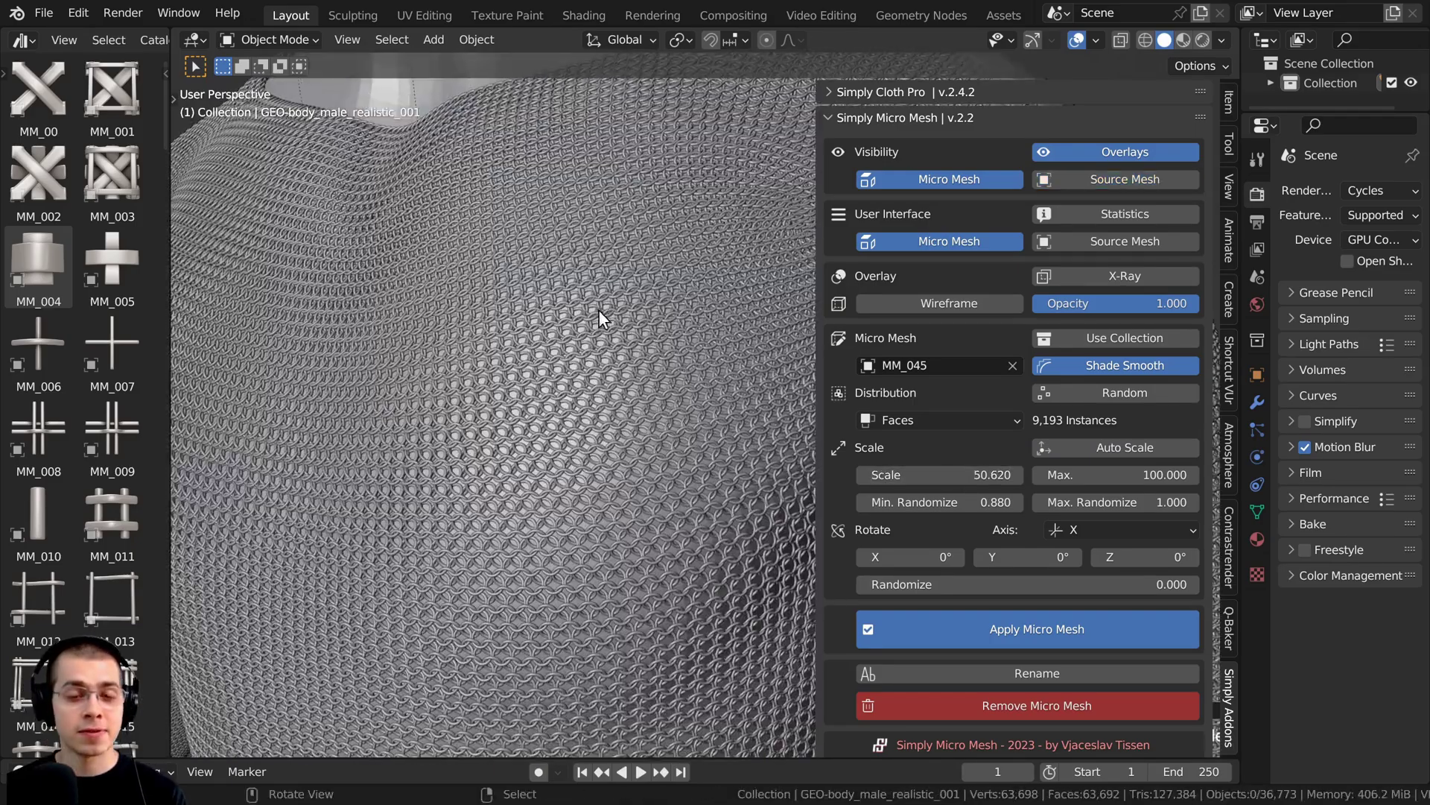
pyautogui.scroll(2, 623, 301)
pyautogui.scroll(-4, 603, 328)
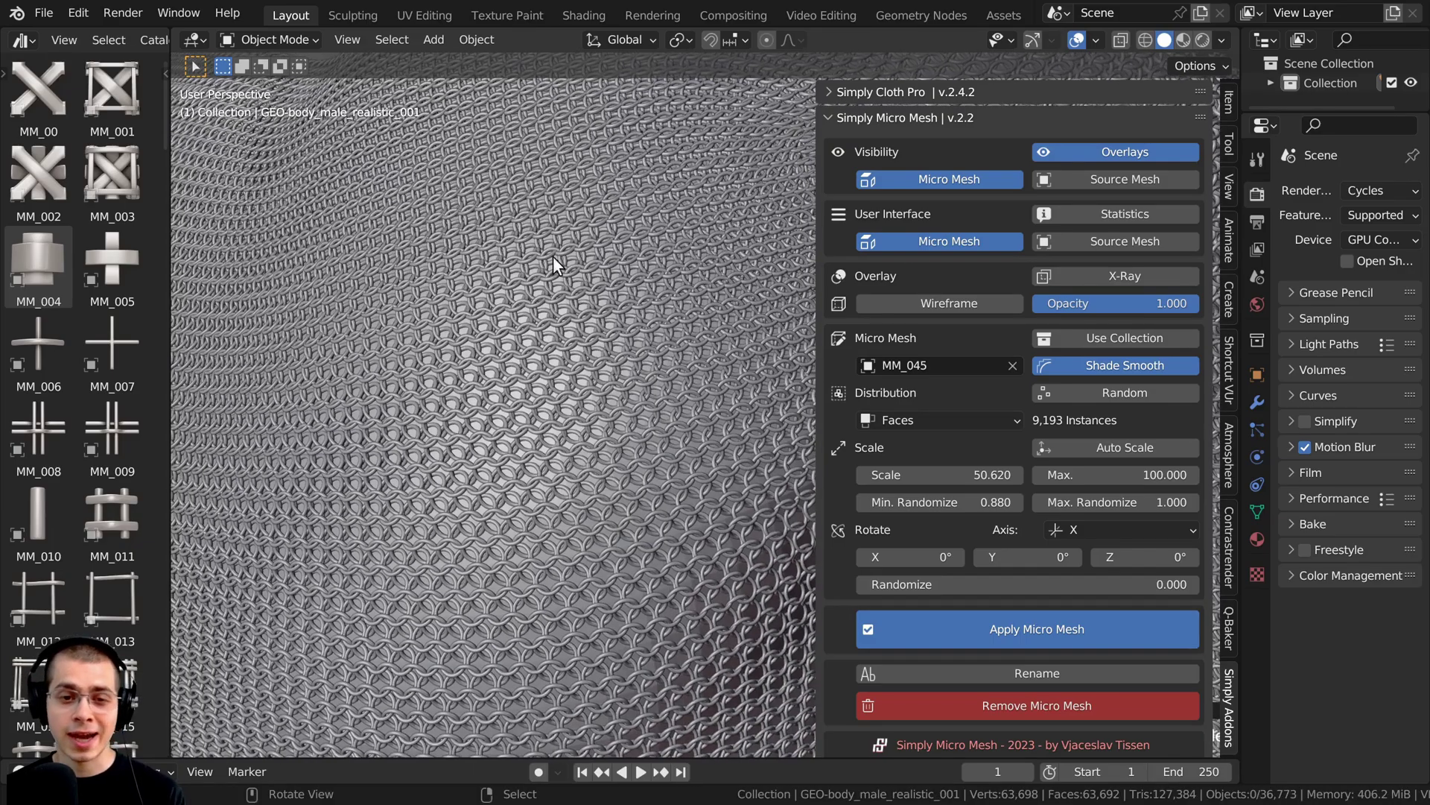
# Step: Switch the micro mesh rotation axis to Y and back to X to compare the ring orientation
pyautogui.scroll(-2, 1089, 522)
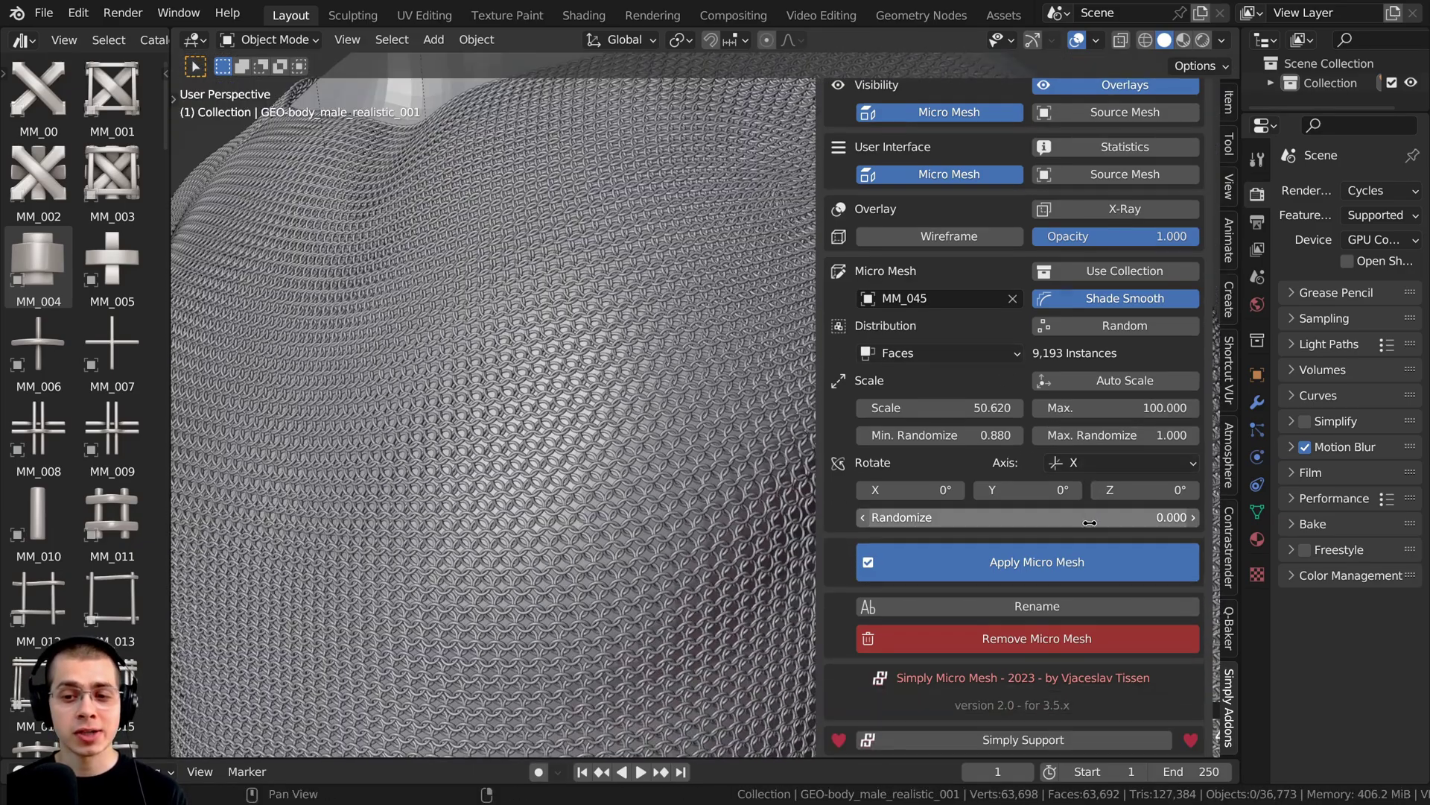
pyautogui.click(1082, 463)
pyautogui.click(1083, 463)
pyautogui.keyDown('ctrl'); pyautogui.scroll(-2, 1084, 463); pyautogui.keyUp('ctrl')
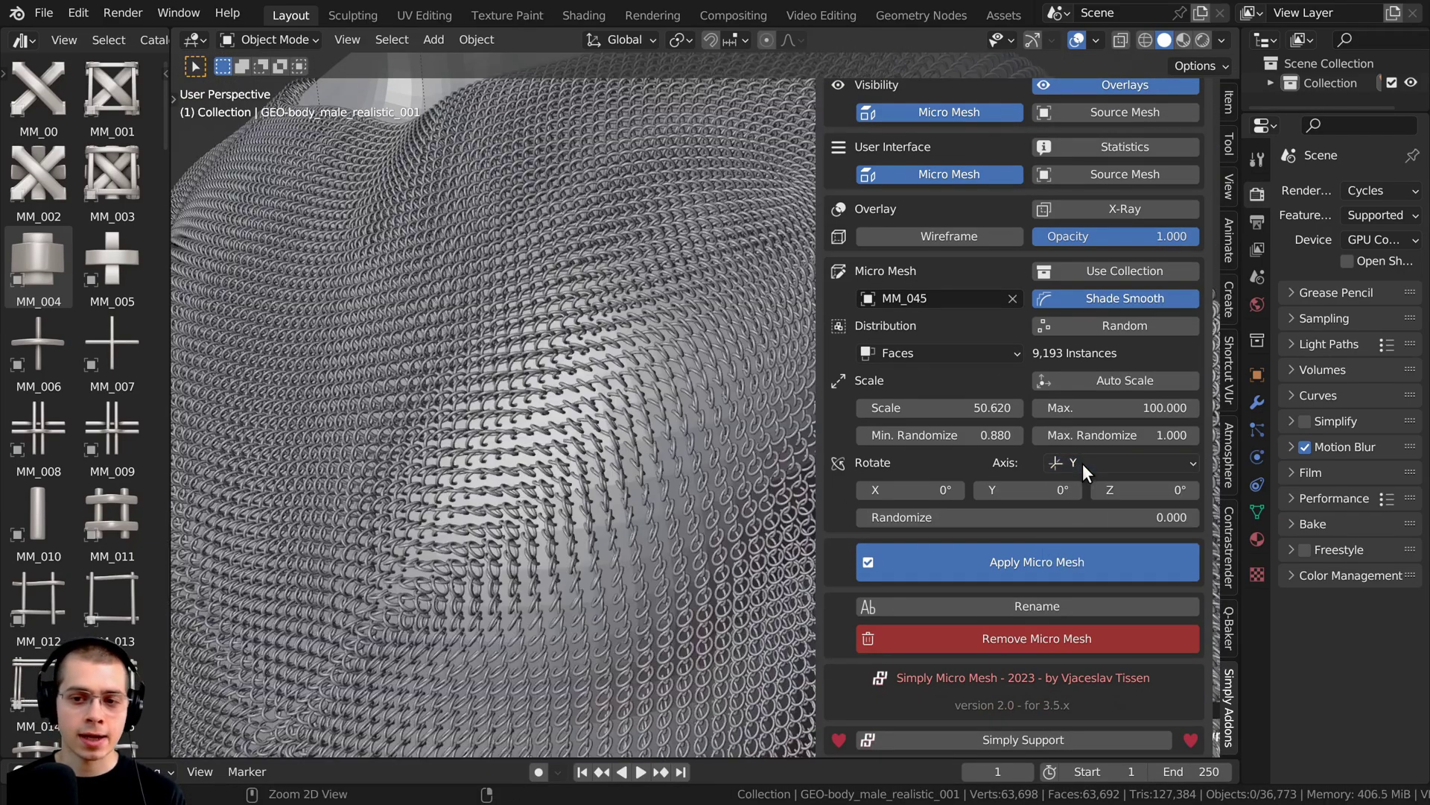
pyautogui.keyDown('ctrl'); pyautogui.scroll(2, 1084, 463); pyautogui.keyUp('ctrl')
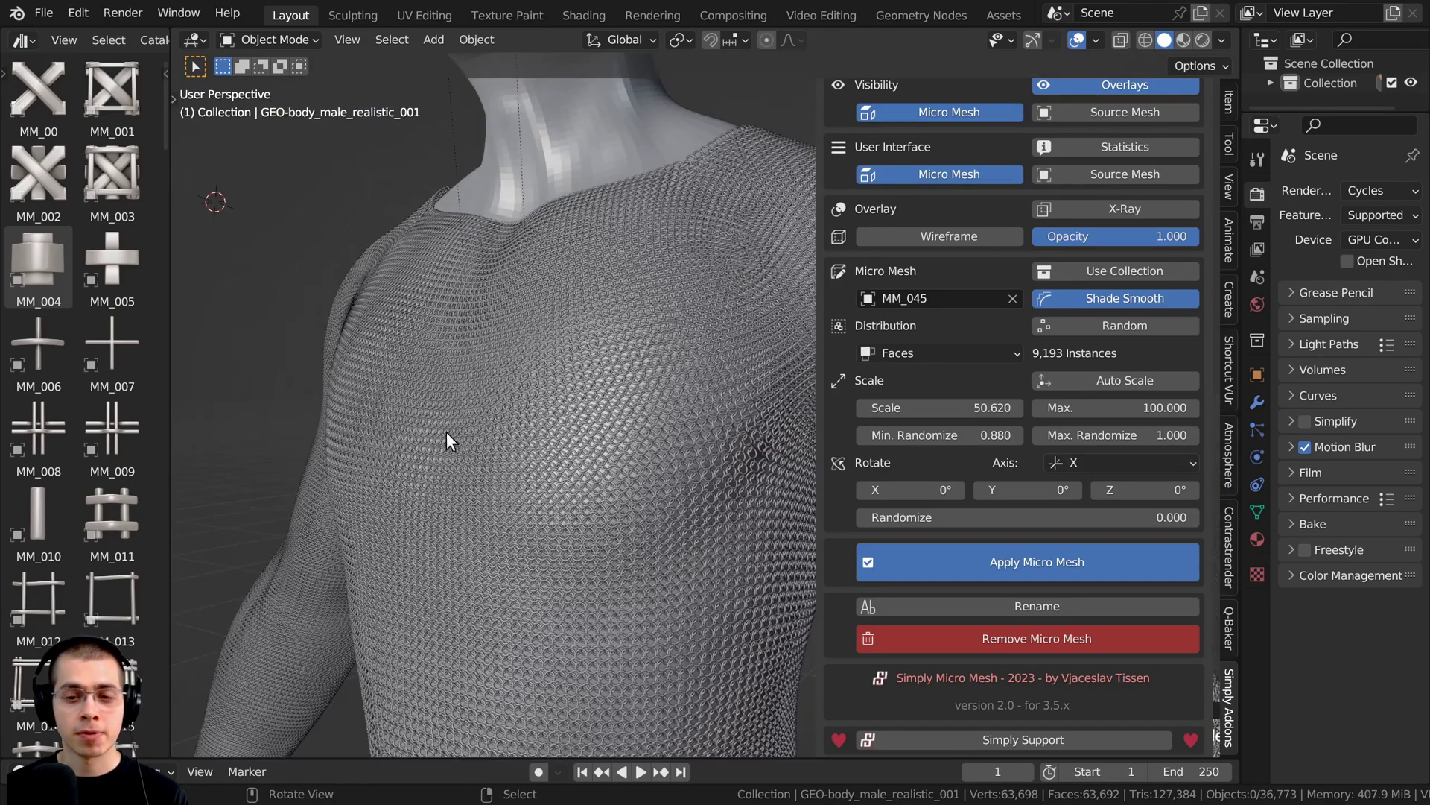
pyautogui.click(1128, 462)
# Step: Try rotating the rings on X, Y and Z in turn, cancelling each change to keep the rotation at 0°
pyautogui.scroll(5, 514, 383)
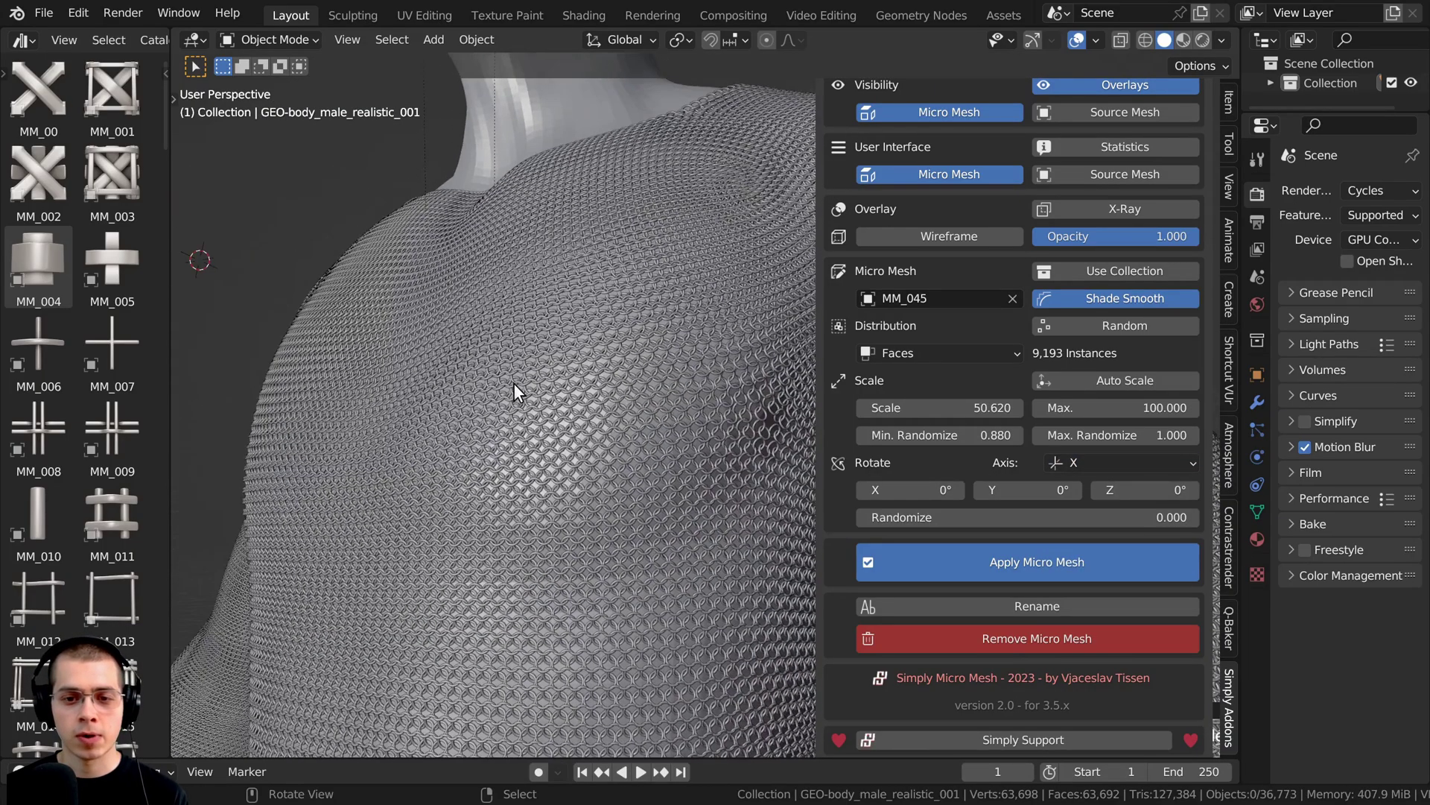
pyautogui.scroll(3, 557, 377)
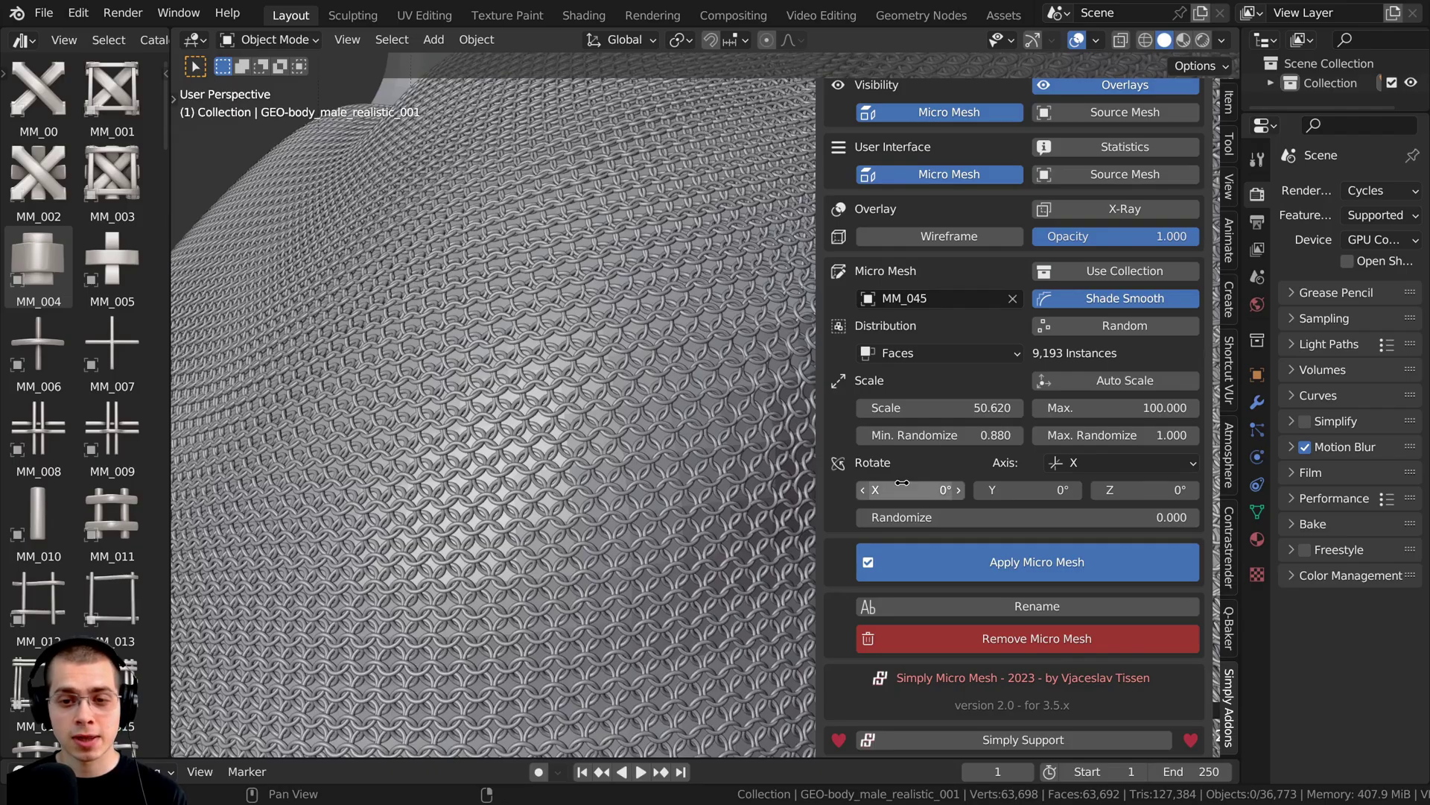
pyautogui.moveTo(903, 483); pyautogui.dragTo(1013, 487)
pyautogui.rightClick(980, 483)
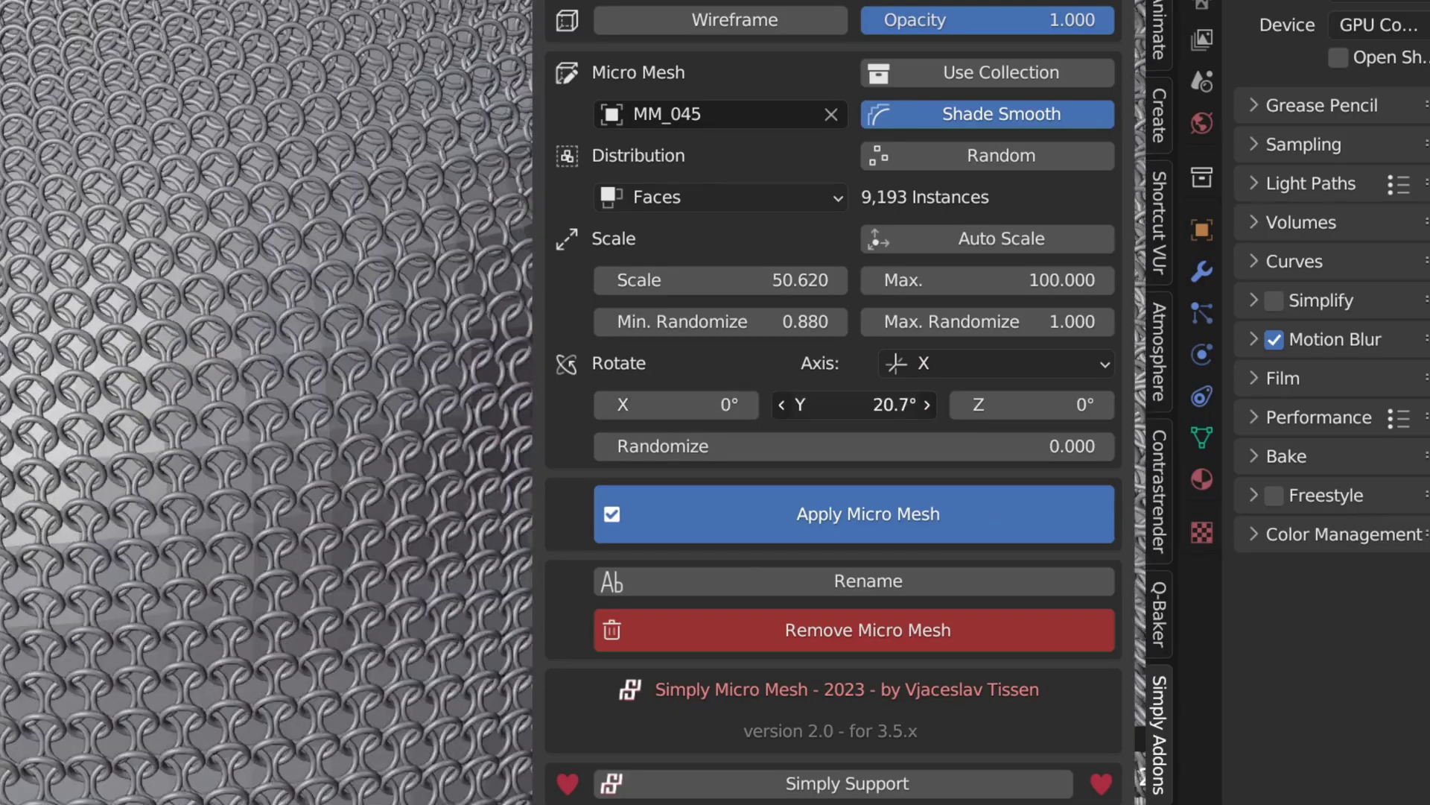
pyautogui.moveTo(873, 404); pyautogui.dragTo(857, 404)
pyautogui.rightClick(857, 405)
pyautogui.moveTo(1017, 405); pyautogui.dragTo(1086, 404)
pyautogui.rightClick(1086, 404)
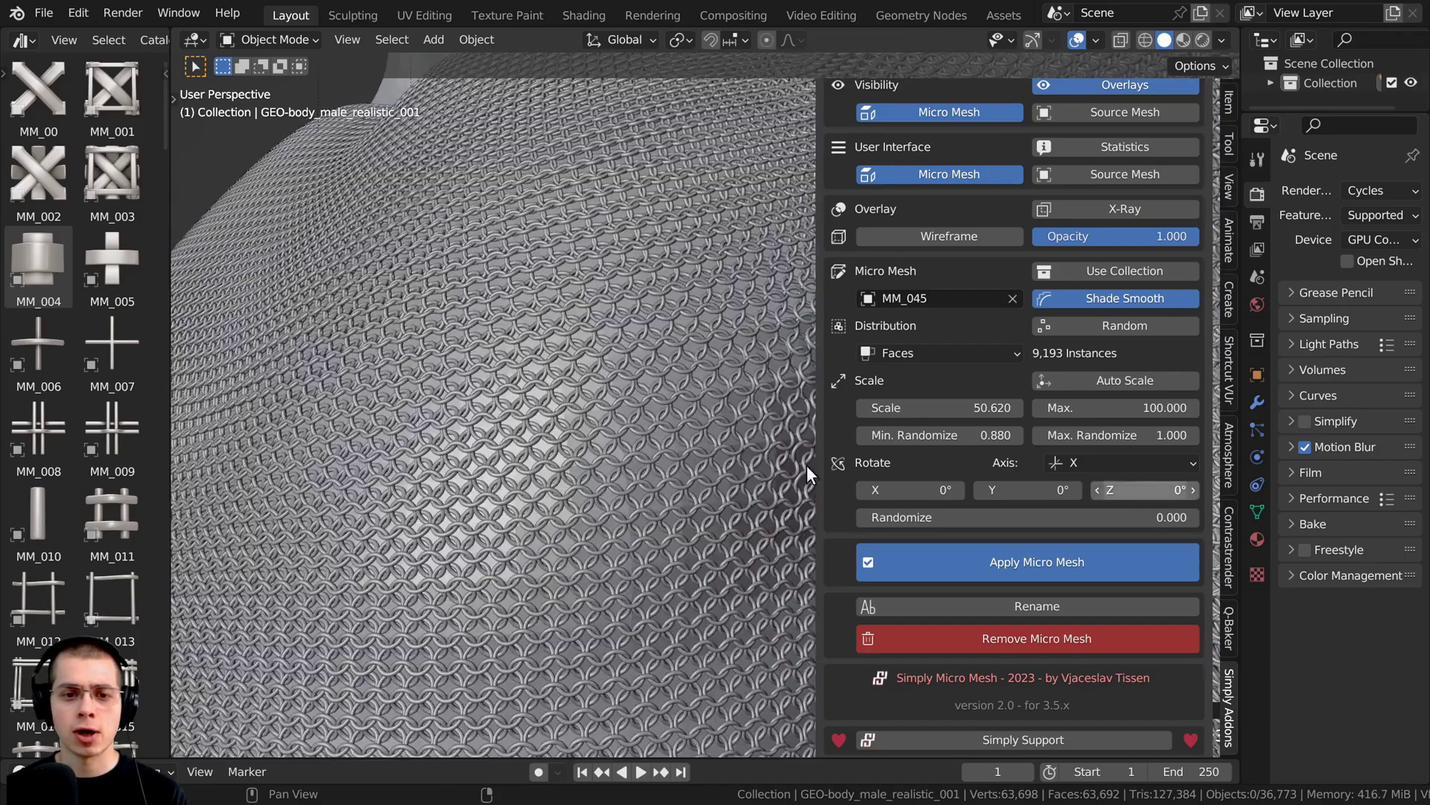
# Step: Set the rotation Randomize value to 2.340 and inspect the irregular rings on the chest
pyautogui.moveTo(1026, 516); pyautogui.dragTo(977, 519)
pyautogui.scroll(-3, 521, 450)
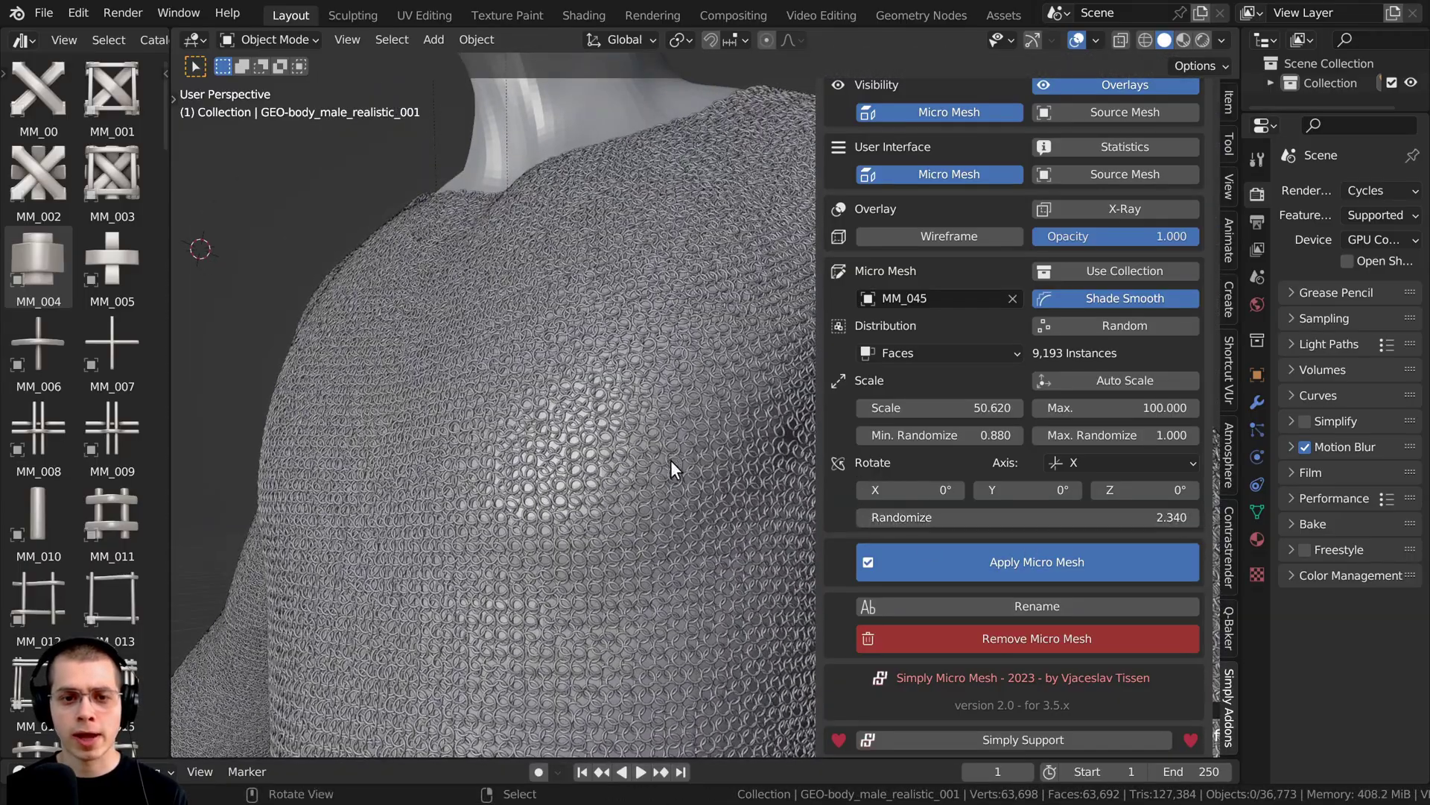
pyautogui.moveTo(670, 459); pyautogui.dragTo(635, 422, button='middle')
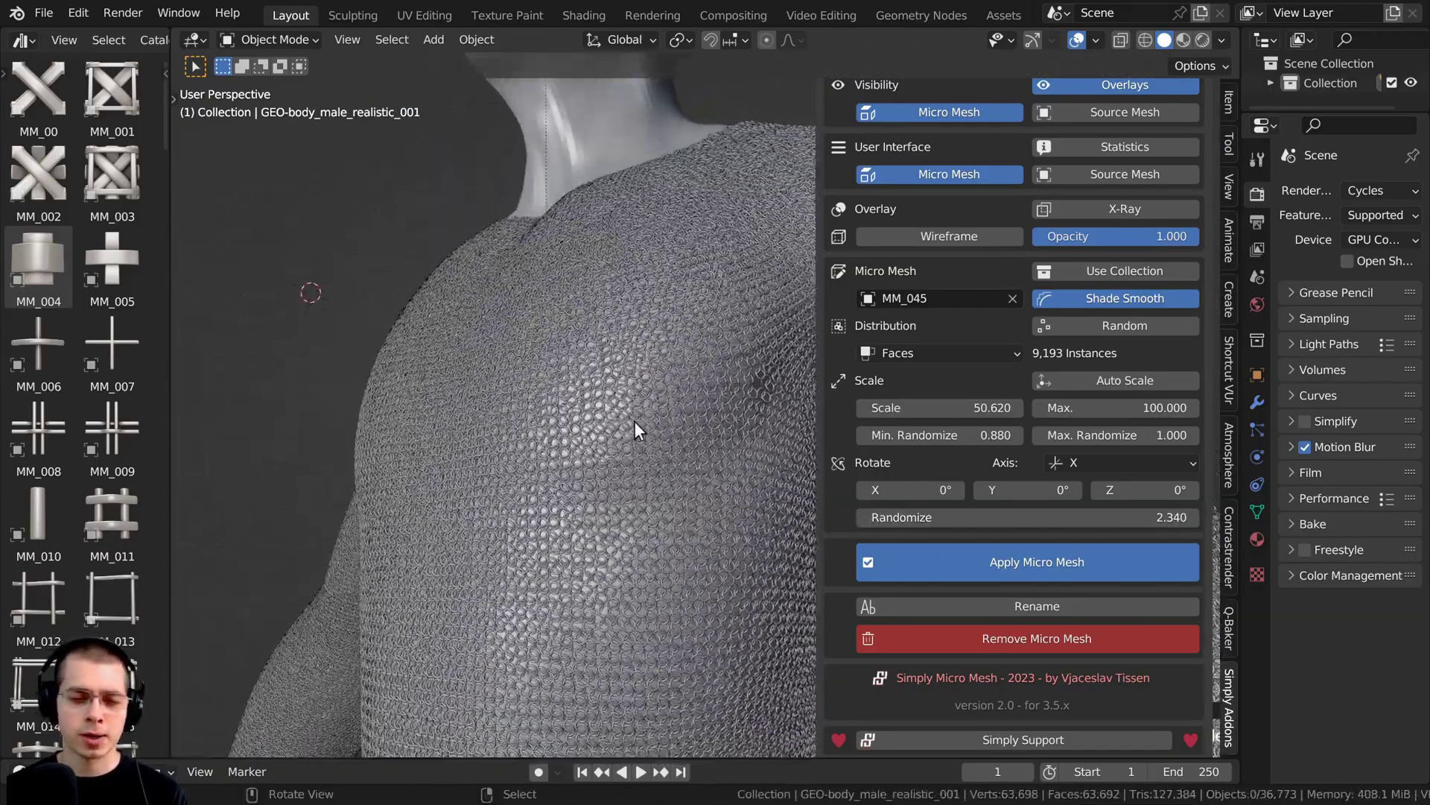
pyautogui.scroll(3, 648, 578)
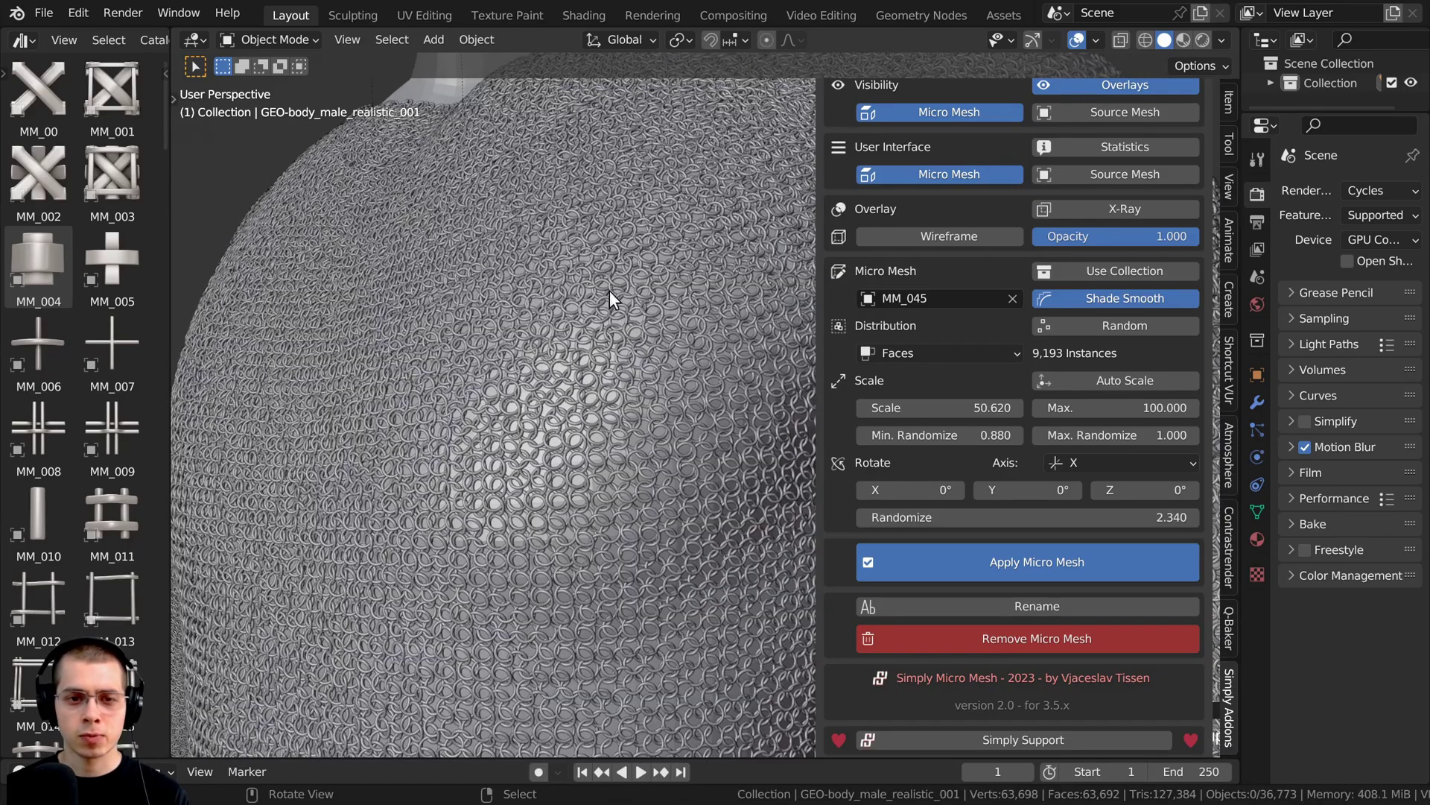
# Step: Set the rotation Randomize value to 1.000 and inspect the rings around the neckline and chest
pyautogui.click(985, 517)
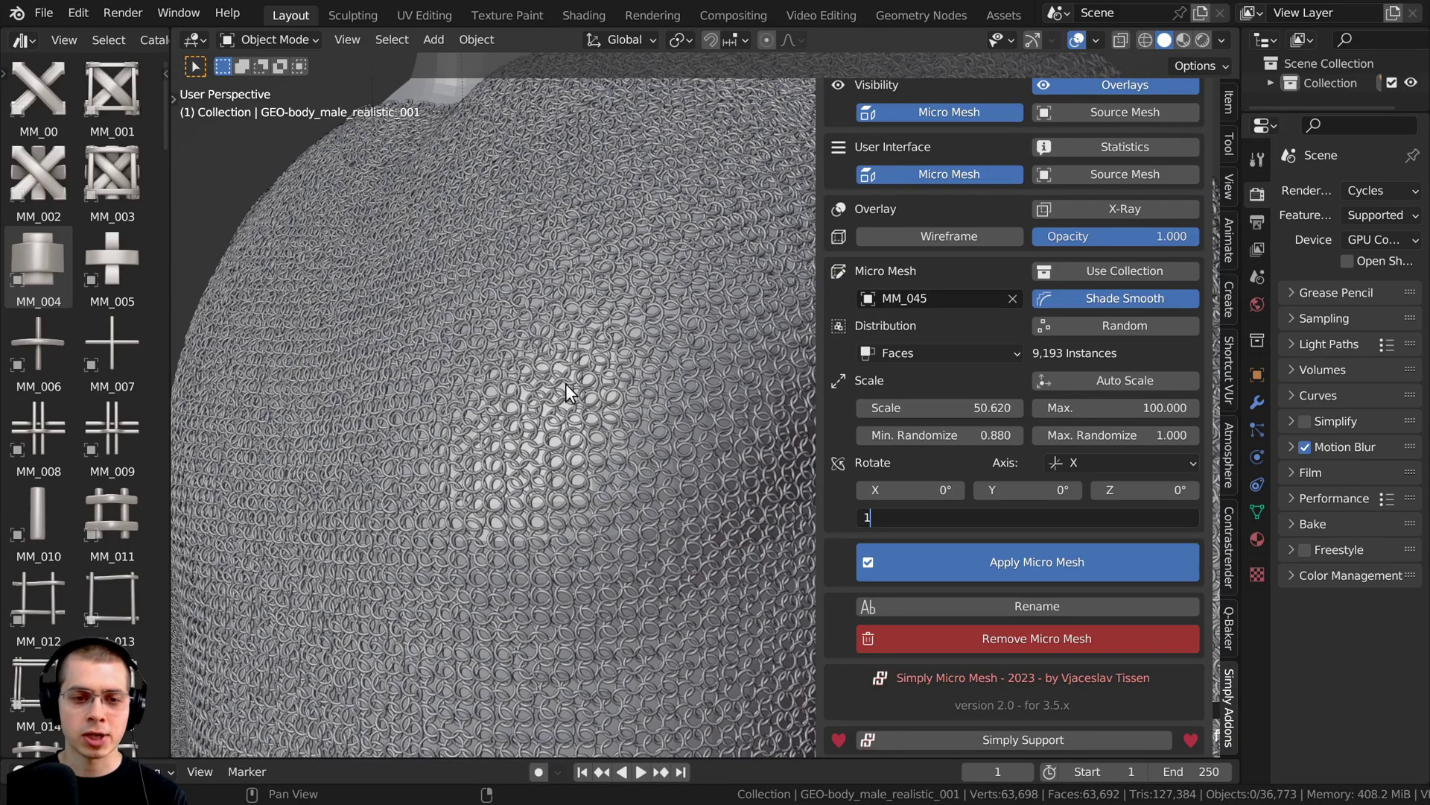
pyautogui.press('Return')
pyautogui.scroll(-4, 563, 388)
pyautogui.moveTo(560, 399); pyautogui.dragTo(625, 474, button='middle')
pyautogui.scroll(3, 499, 258)
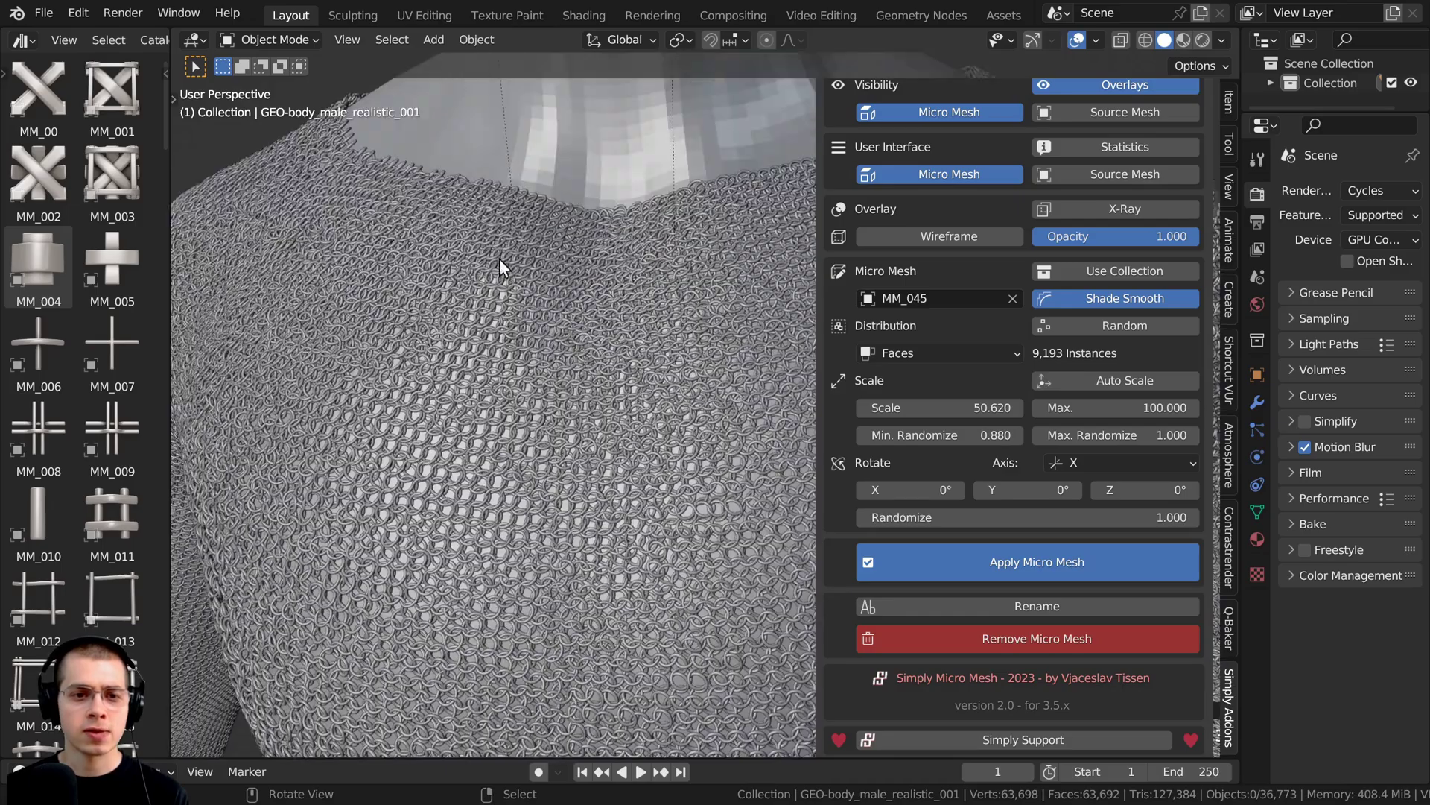
pyautogui.moveTo(499, 257); pyautogui.dragTo(950, 373, button='middle')
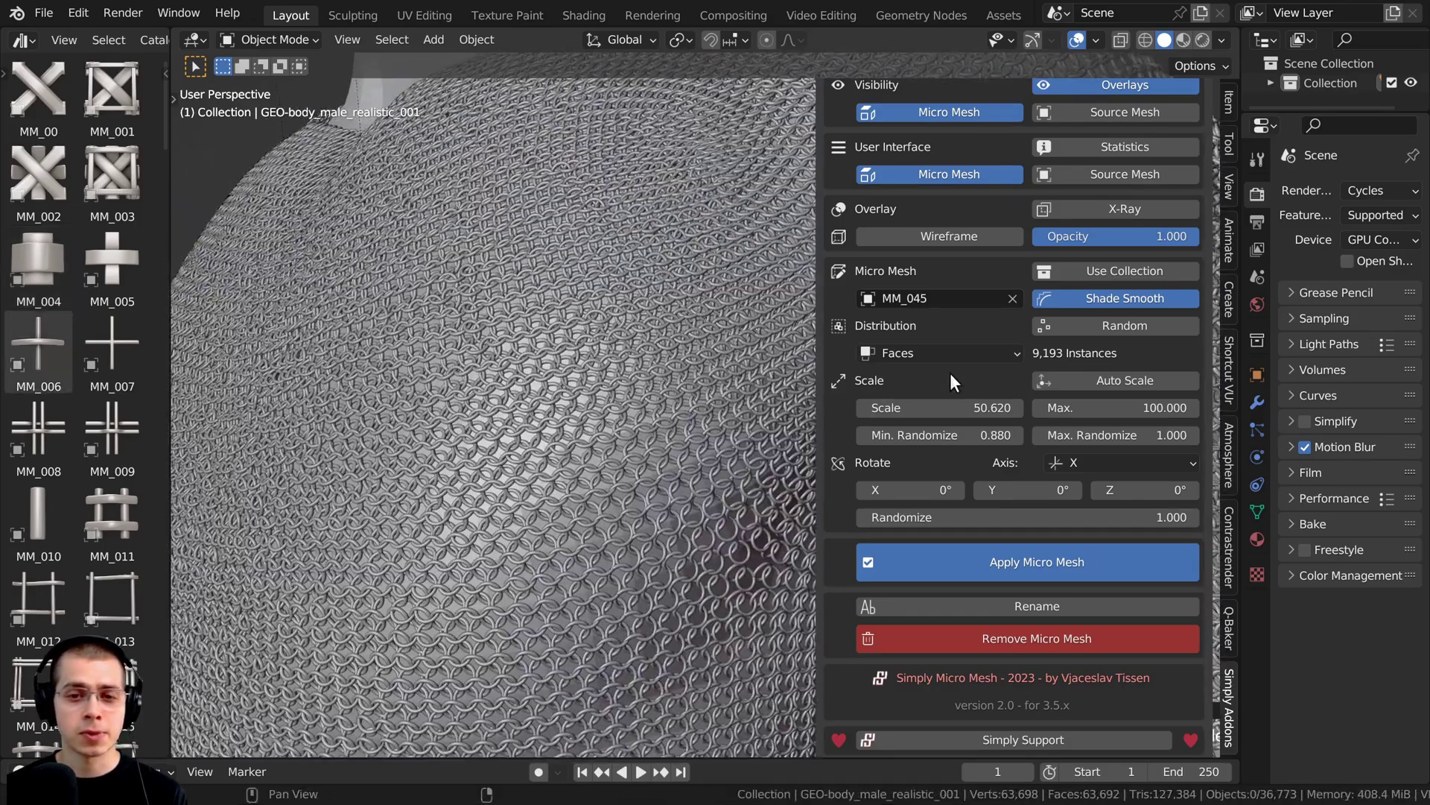
# Step: Change the micro mesh distribution mode from Faces to Edges
pyautogui.click(895, 355)
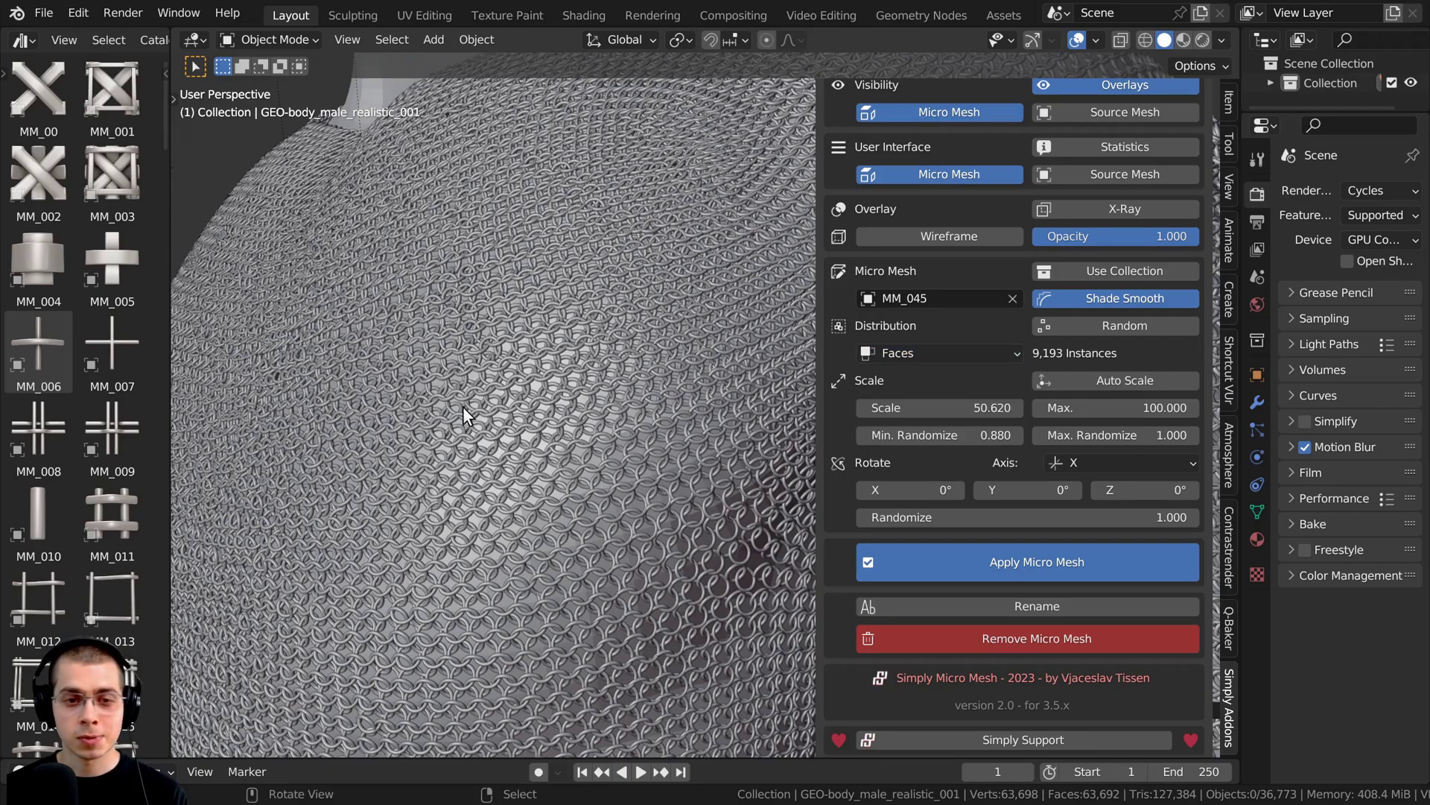
pyautogui.click(927, 355)
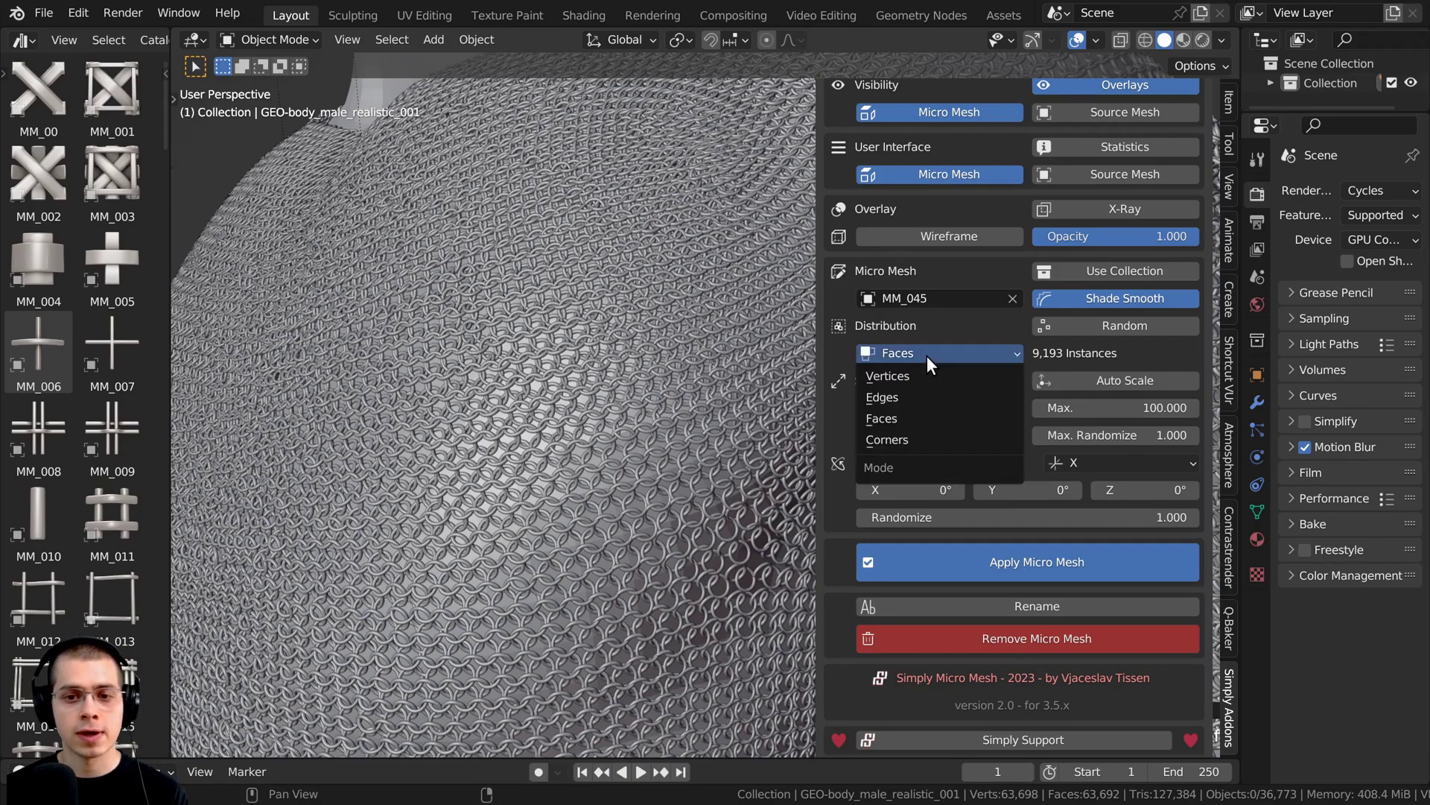
pyautogui.click(918, 398)
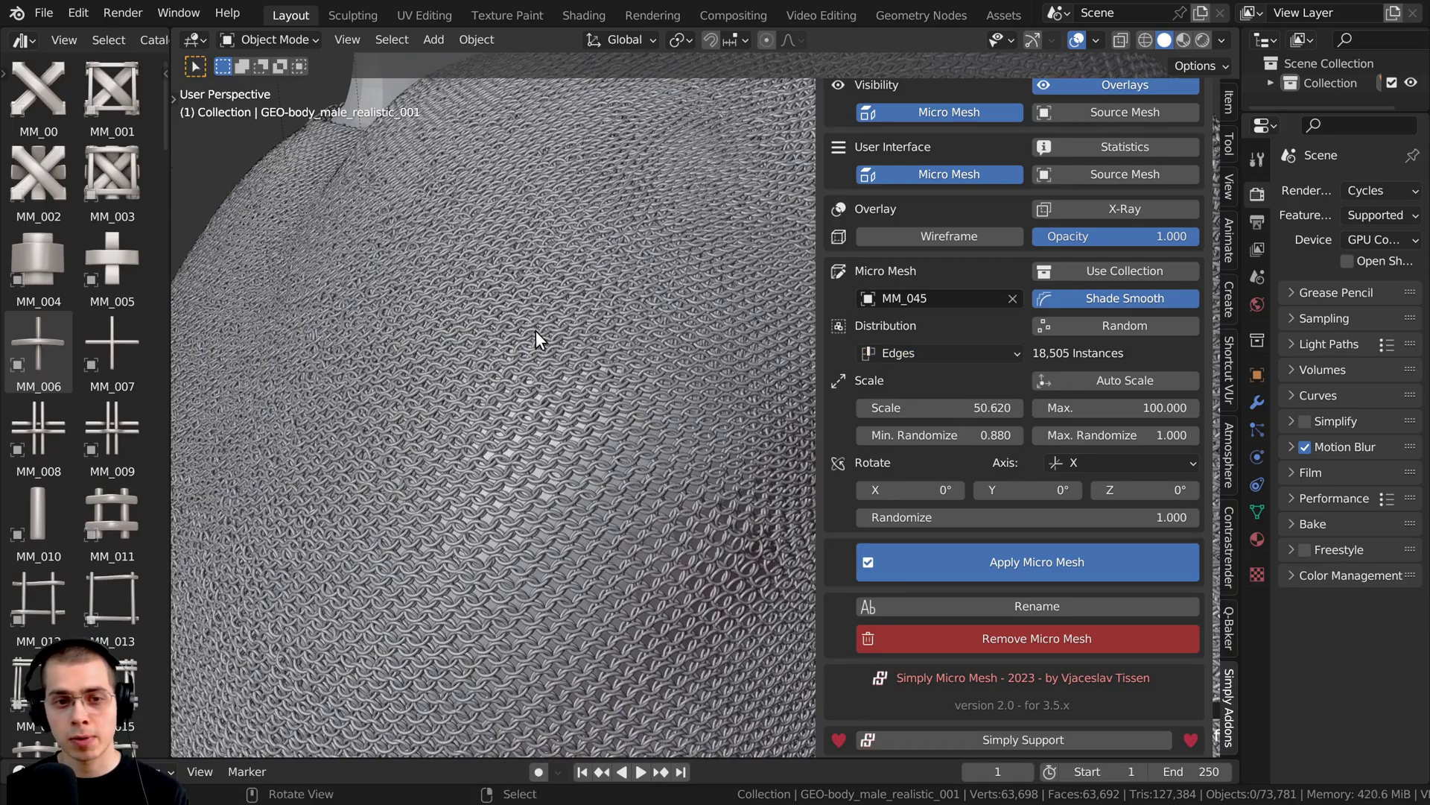
# Step: Try the Vertices and Corners distribution modes on the shirt's micro mesh
pyautogui.click(897, 353)
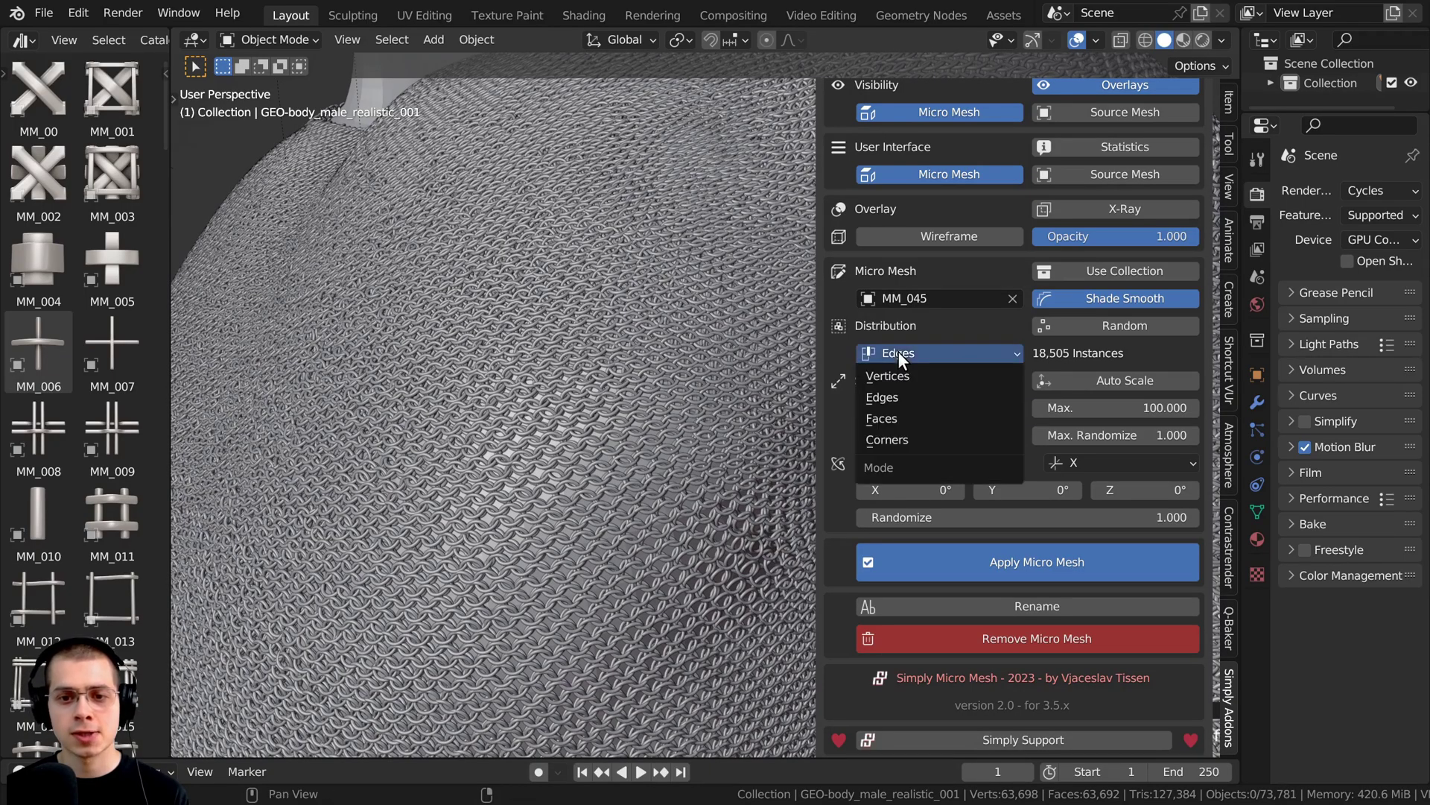
pyautogui.click(916, 378)
pyautogui.click(919, 357)
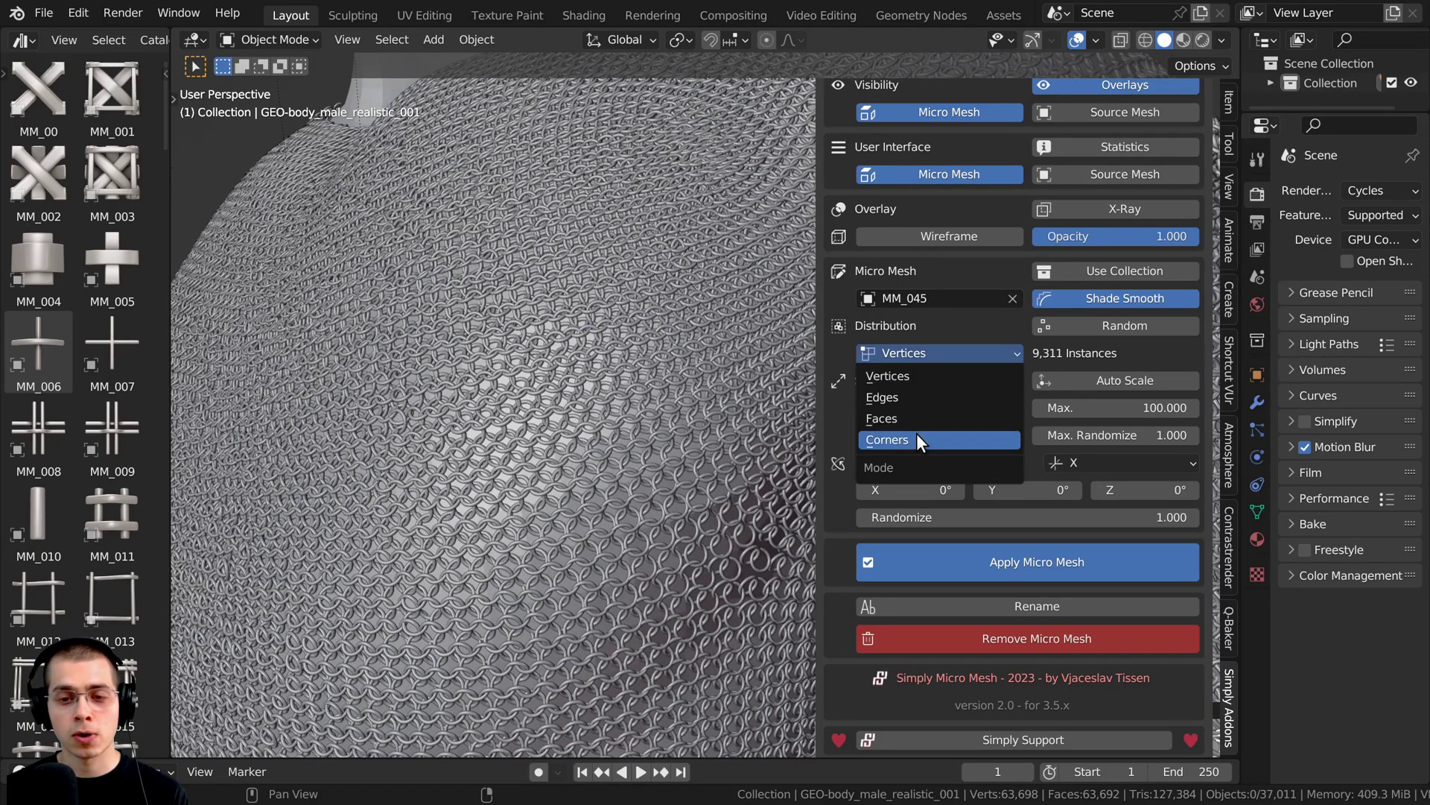
pyautogui.click(913, 433)
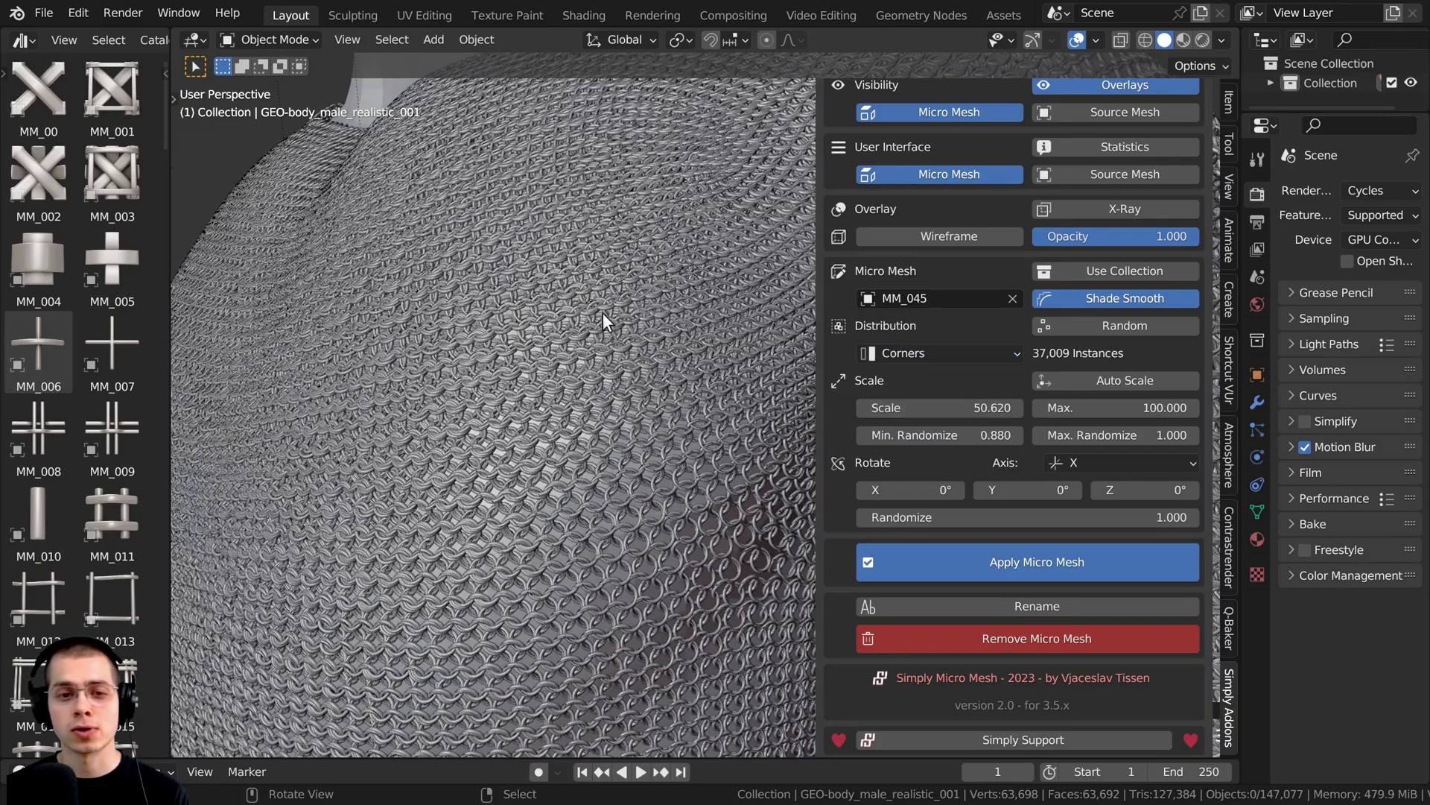
# Step: Set the micro mesh distribution mode to Faces and inspect the chest and sleeve
pyautogui.click(890, 355)
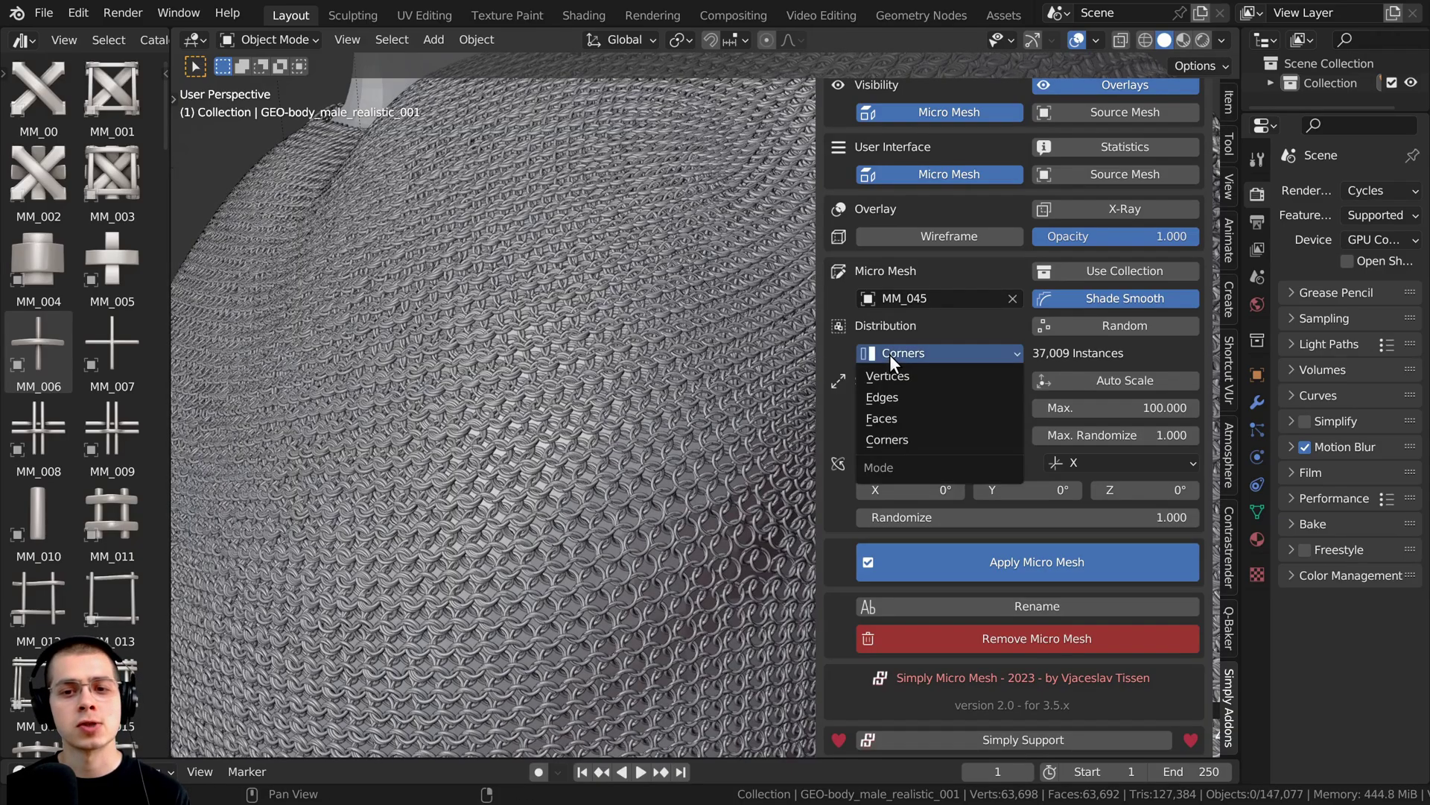
pyautogui.click(906, 412)
pyautogui.scroll(-5, 567, 402)
pyautogui.scroll(3, 556, 402)
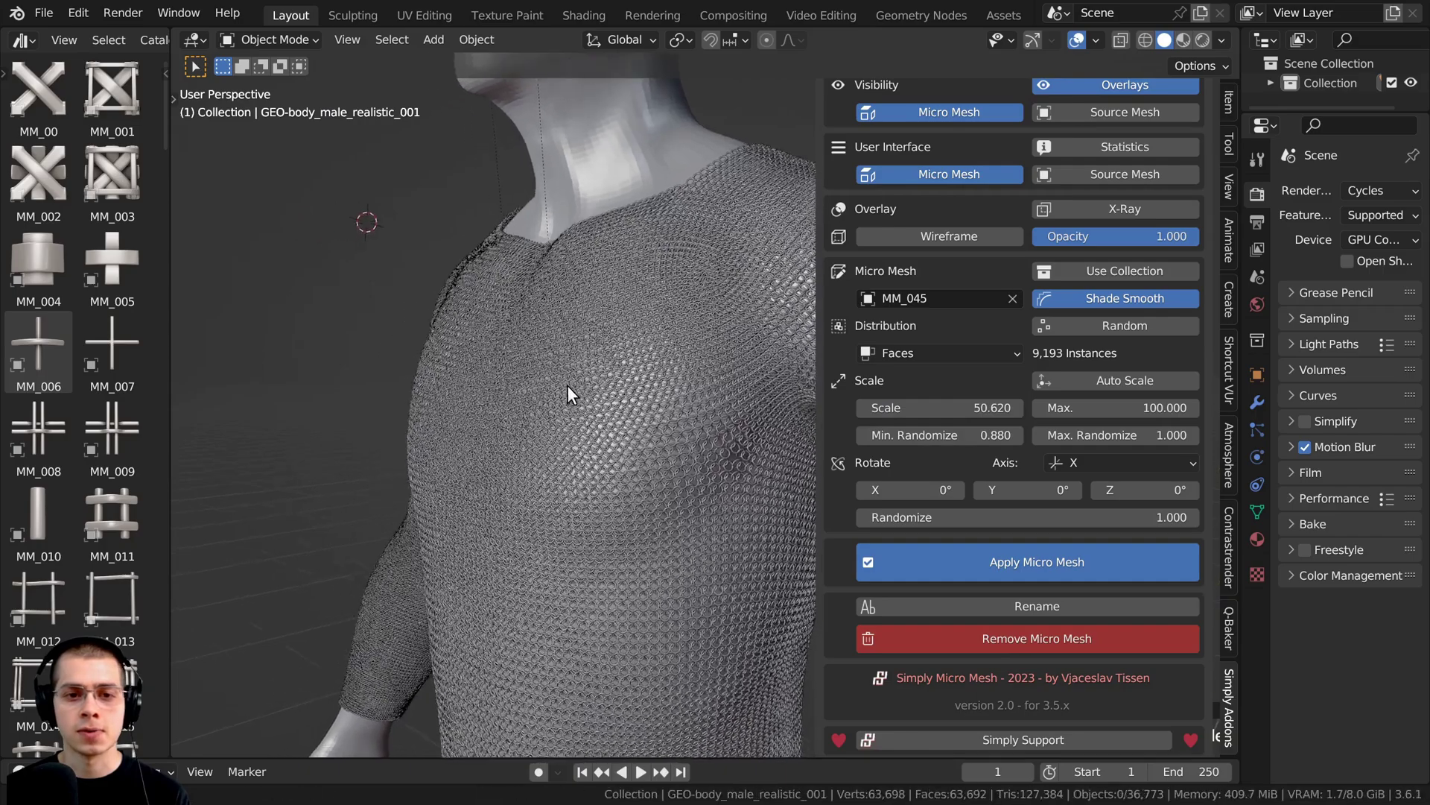
pyautogui.moveTo(567, 386); pyautogui.dragTo(563, 385, button='middle')
pyautogui.moveTo(417, 305); pyautogui.dragTo(414, 313, button='middle')
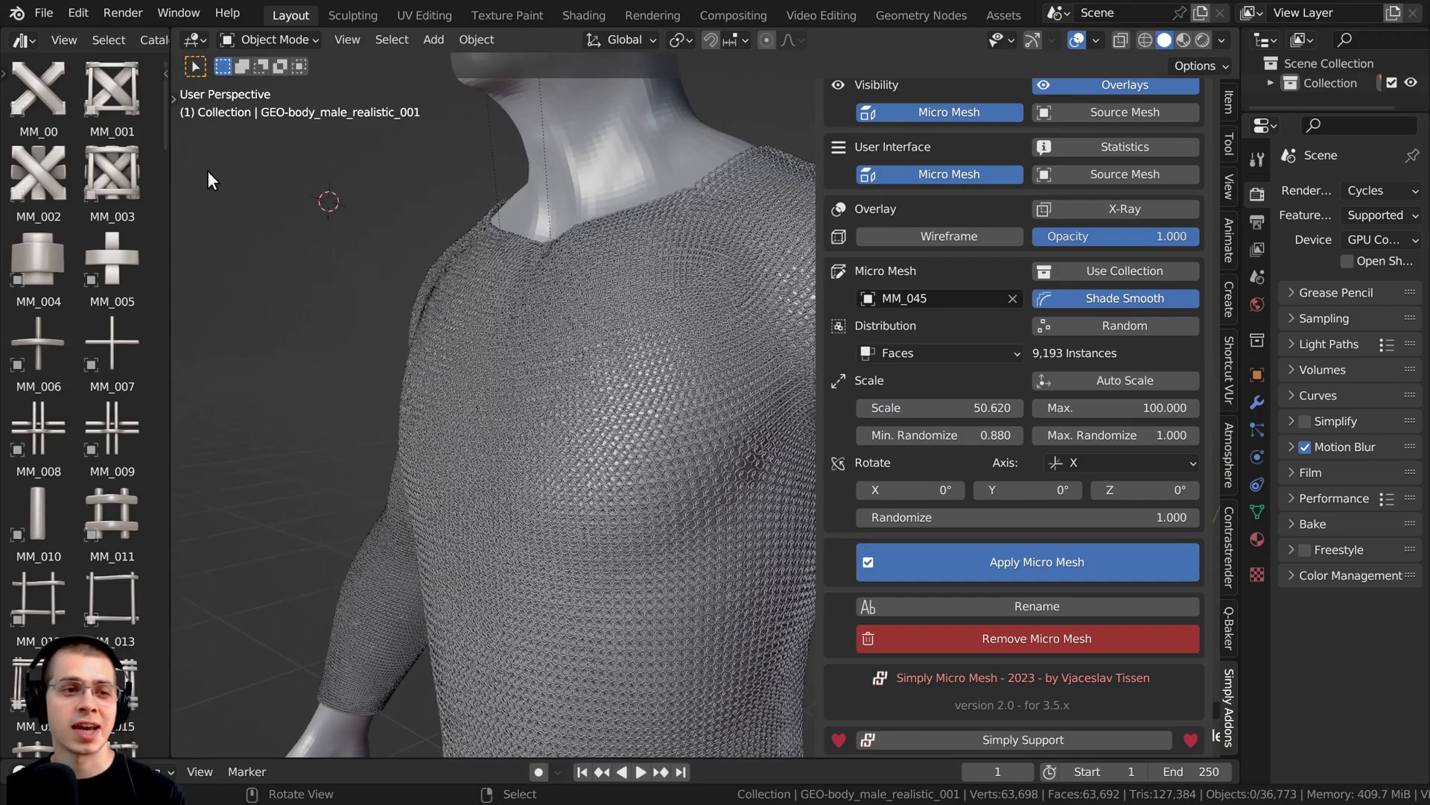
# Step: Widen the asset library to three columns and add the MM_046 linked-ring asset to the scene beside the body
pyautogui.moveTo(172, 141); pyautogui.dragTo(234, 313)
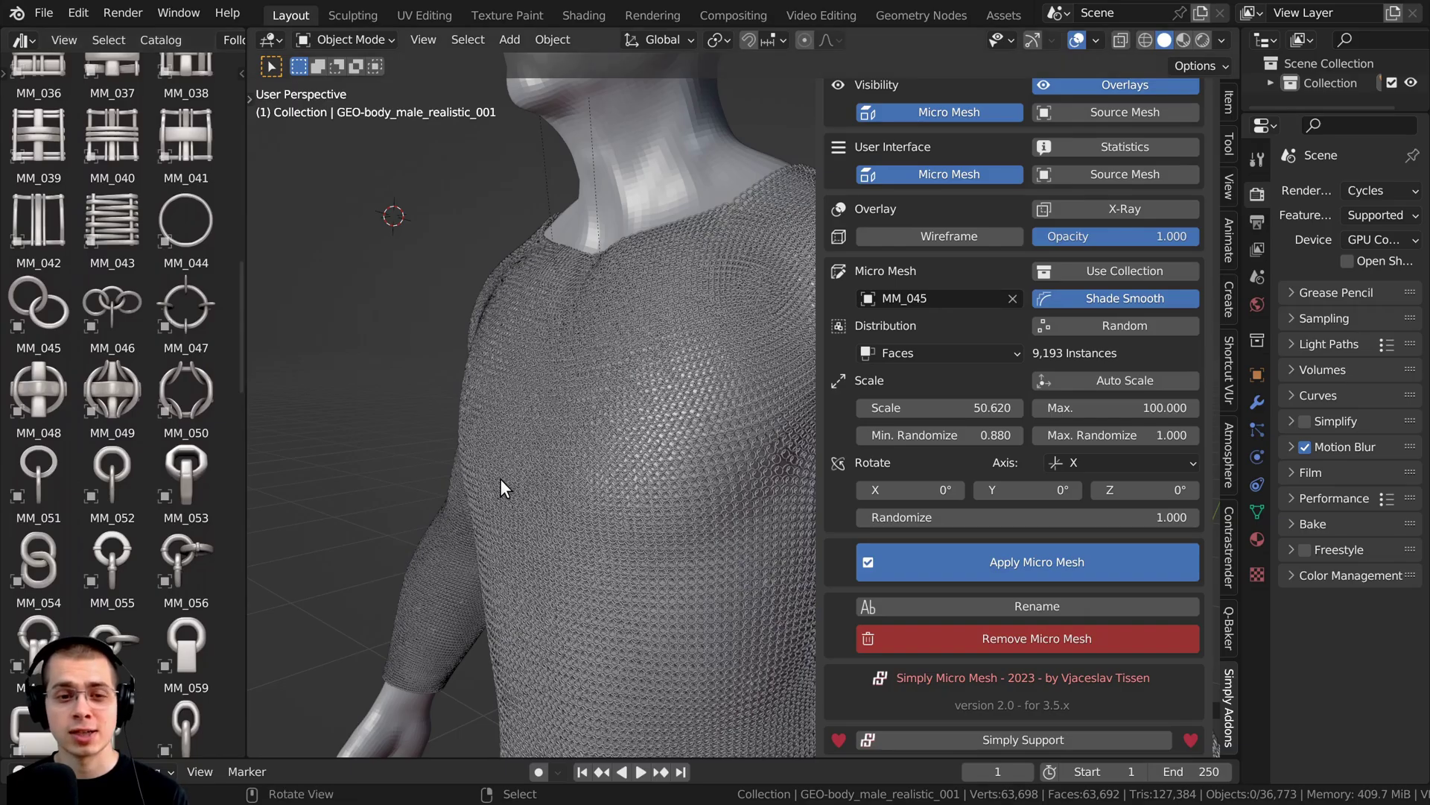
pyautogui.moveTo(499, 478); pyautogui.dragTo(452, 465, button='middle')
pyautogui.moveTo(260, 413); pyautogui.dragTo(368, 395, button='middle')
pyautogui.moveTo(108, 302); pyautogui.dragTo(360, 356)
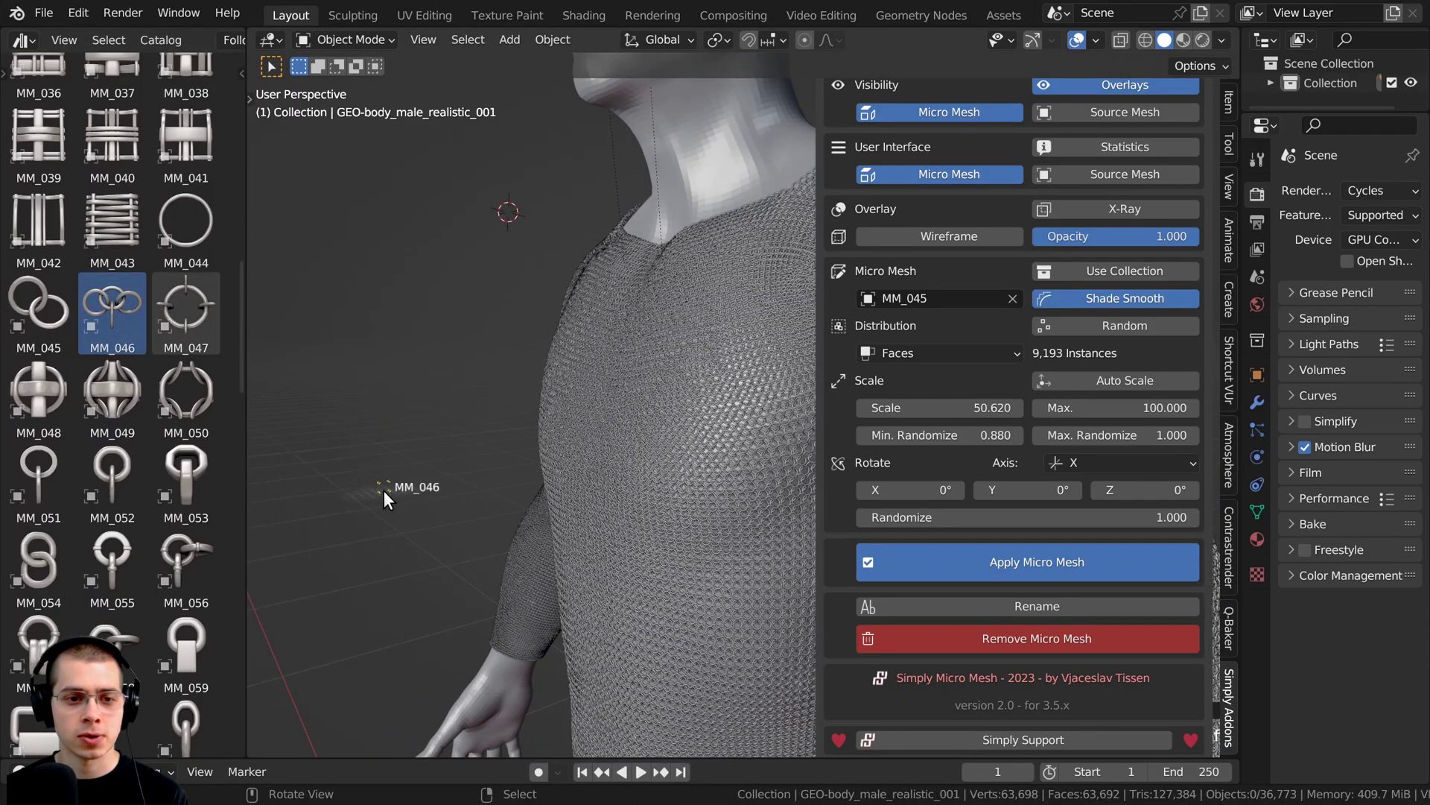
pyautogui.moveTo(384, 490); pyautogui.dragTo(388, 491)
# Step: Scale up the MM_046 rings and move them up beside the shoulder
pyautogui.press('s')
pyautogui.click(548, 521)
pyautogui.press('g')
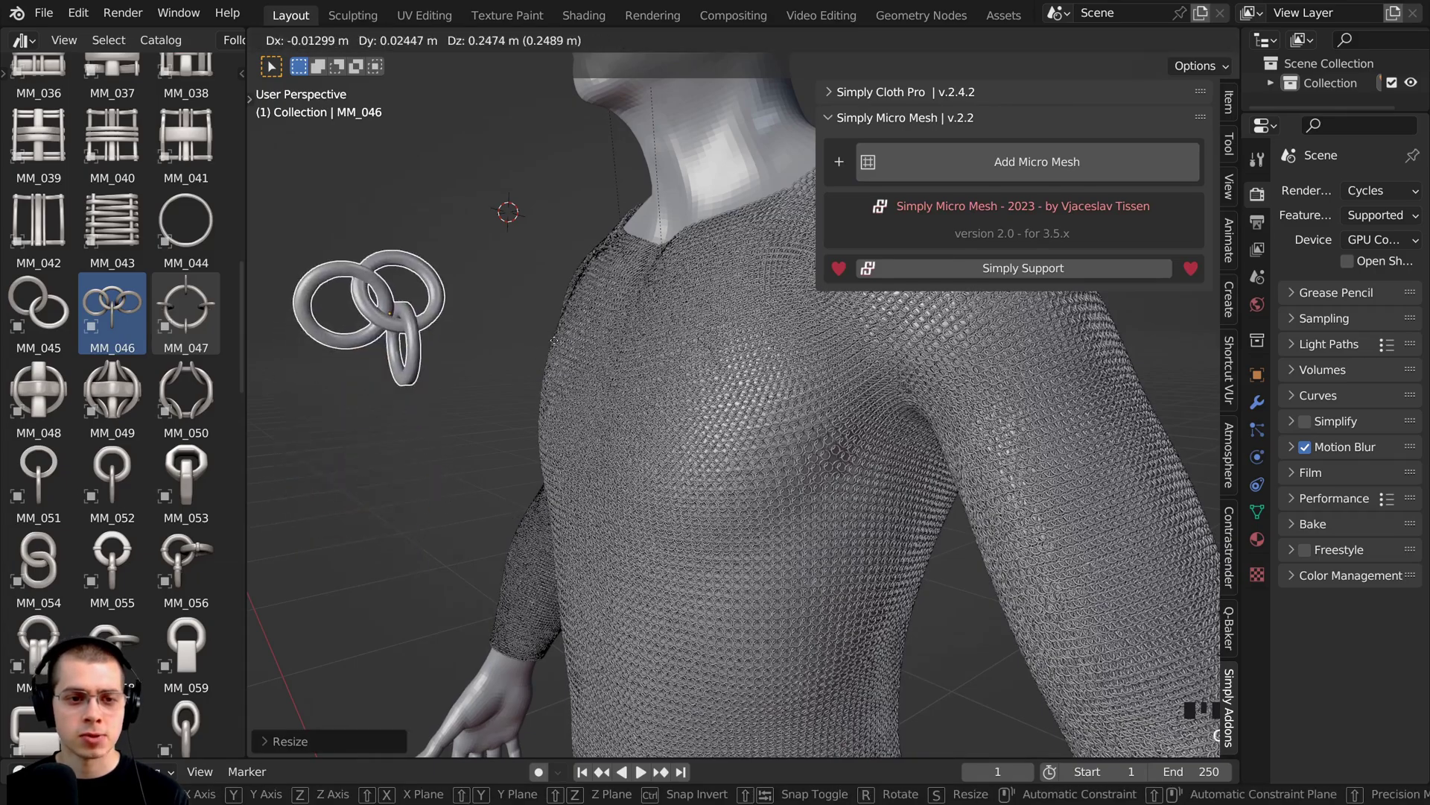
pyautogui.click(554, 339)
pyautogui.press('s')
pyautogui.click(477, 312)
pyautogui.moveTo(476, 313); pyautogui.dragTo(466, 268, button='middle')
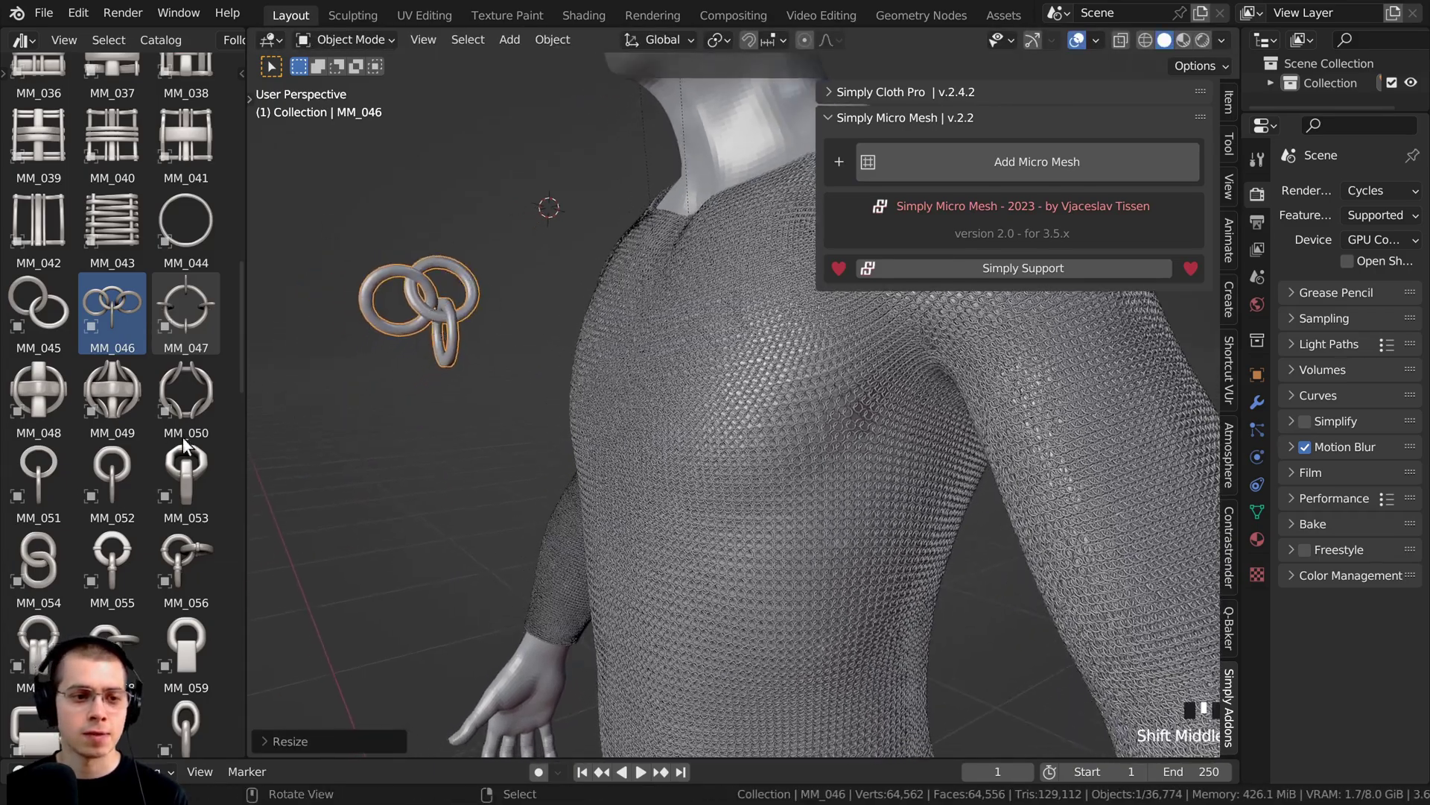
# Step: Add the MM_052 ring-link asset to the scene below the MM_046 rings
pyautogui.scroll(-2, 105, 481)
pyautogui.click(95, 447)
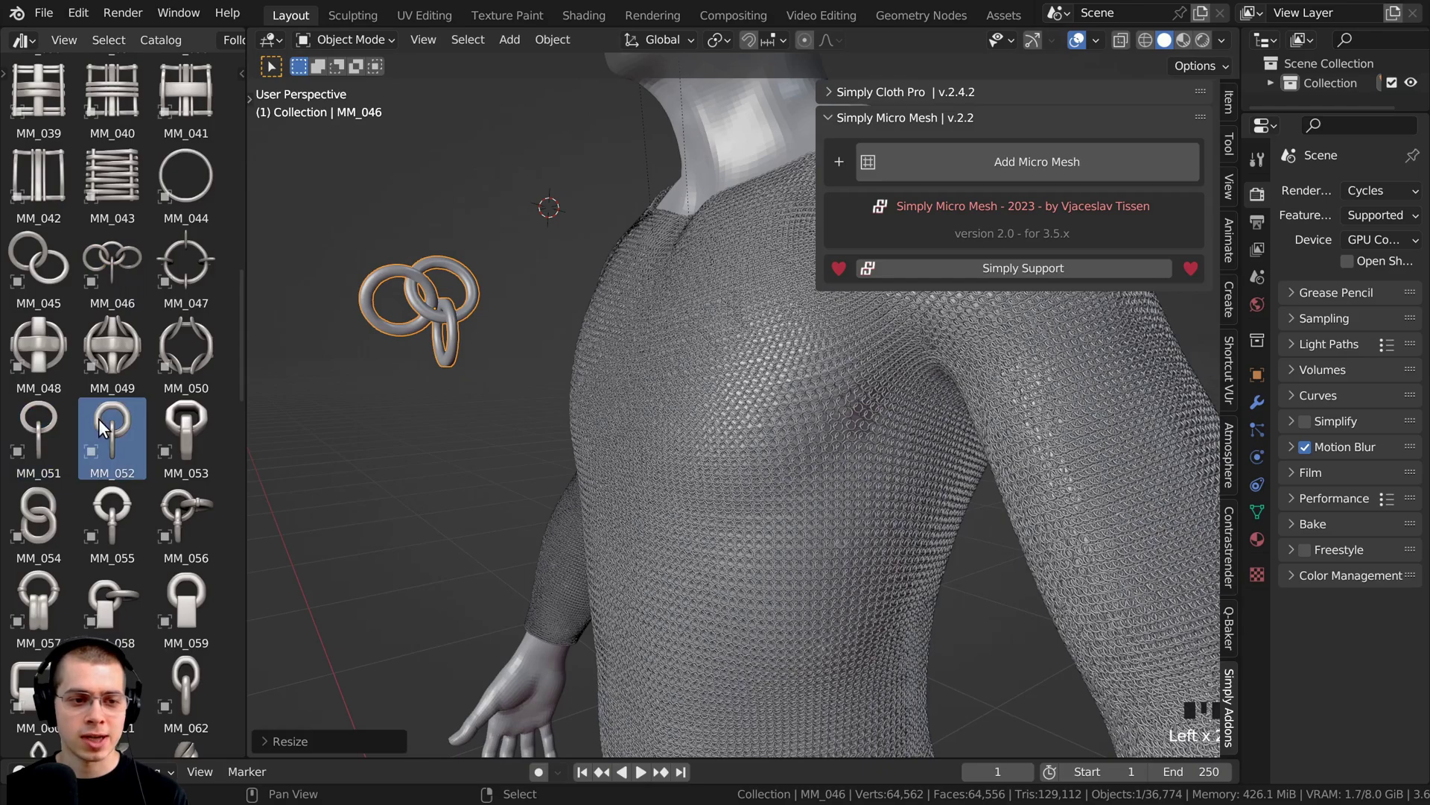
pyautogui.moveTo(114, 420); pyautogui.dragTo(408, 484)
# Step: Add the MM_100 scale-plate asset, enlarge it and position it below the MM_052 ring link
pyautogui.scroll(-20, 144, 234)
pyautogui.scroll(-9, 144, 237)
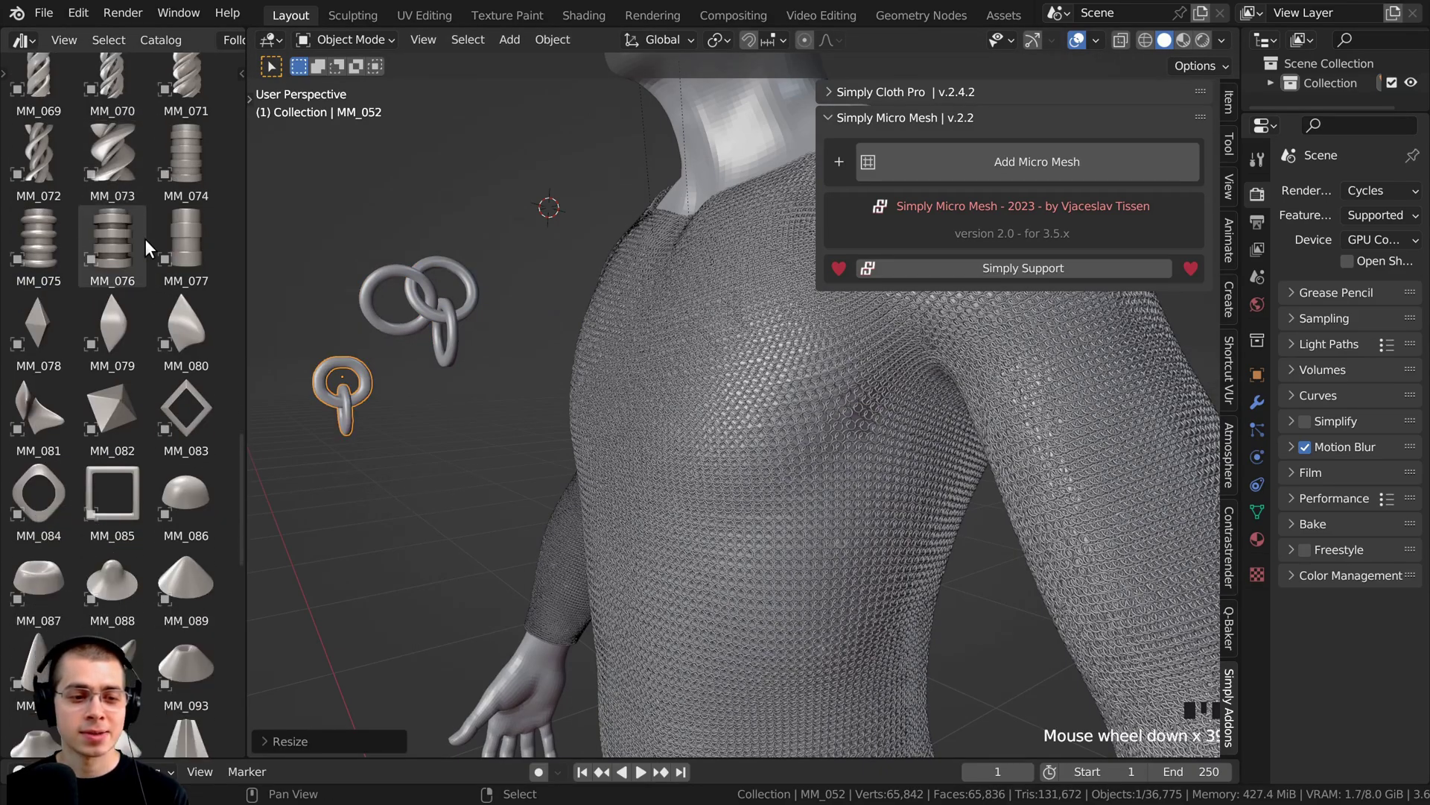
pyautogui.scroll(-10, 145, 239)
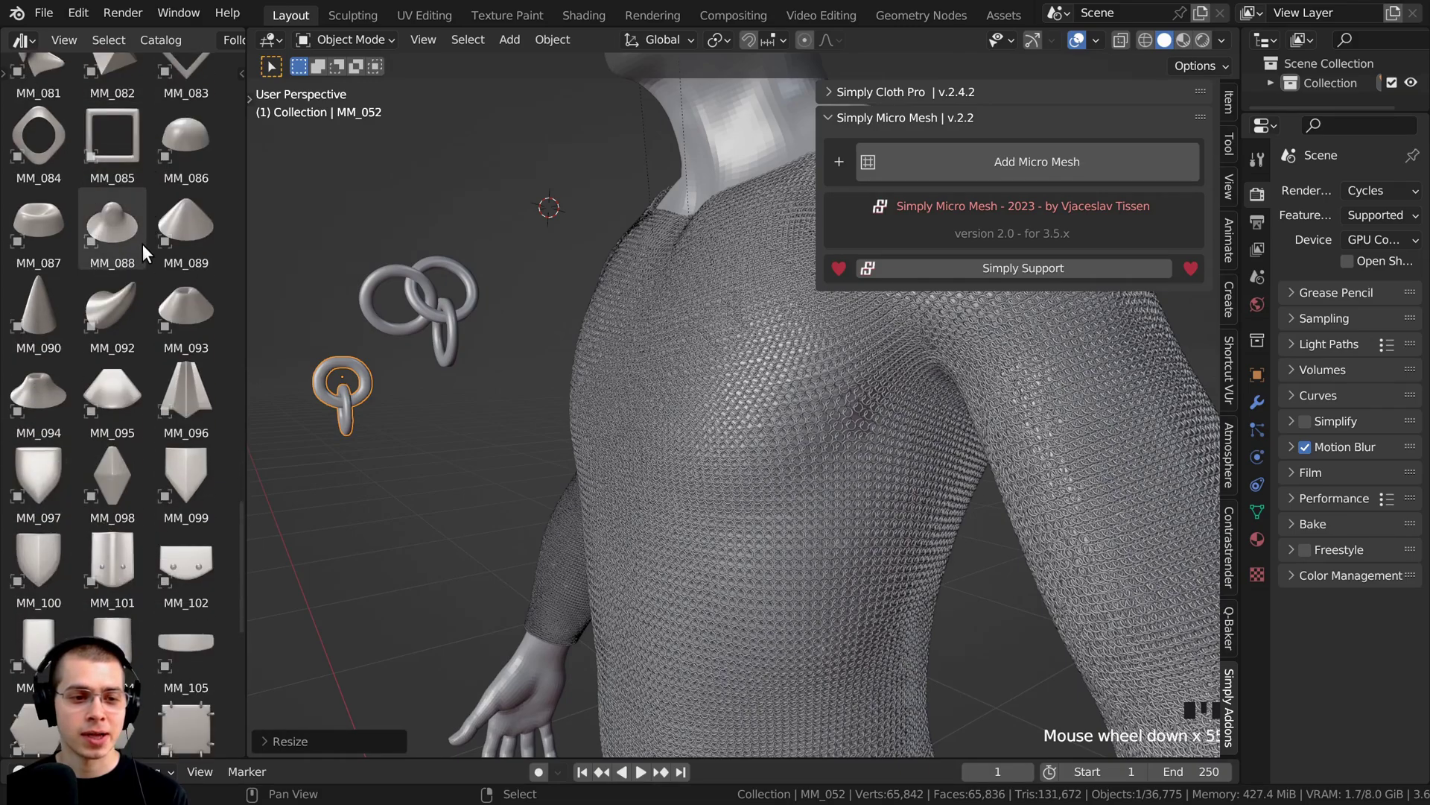
pyautogui.click(39, 551)
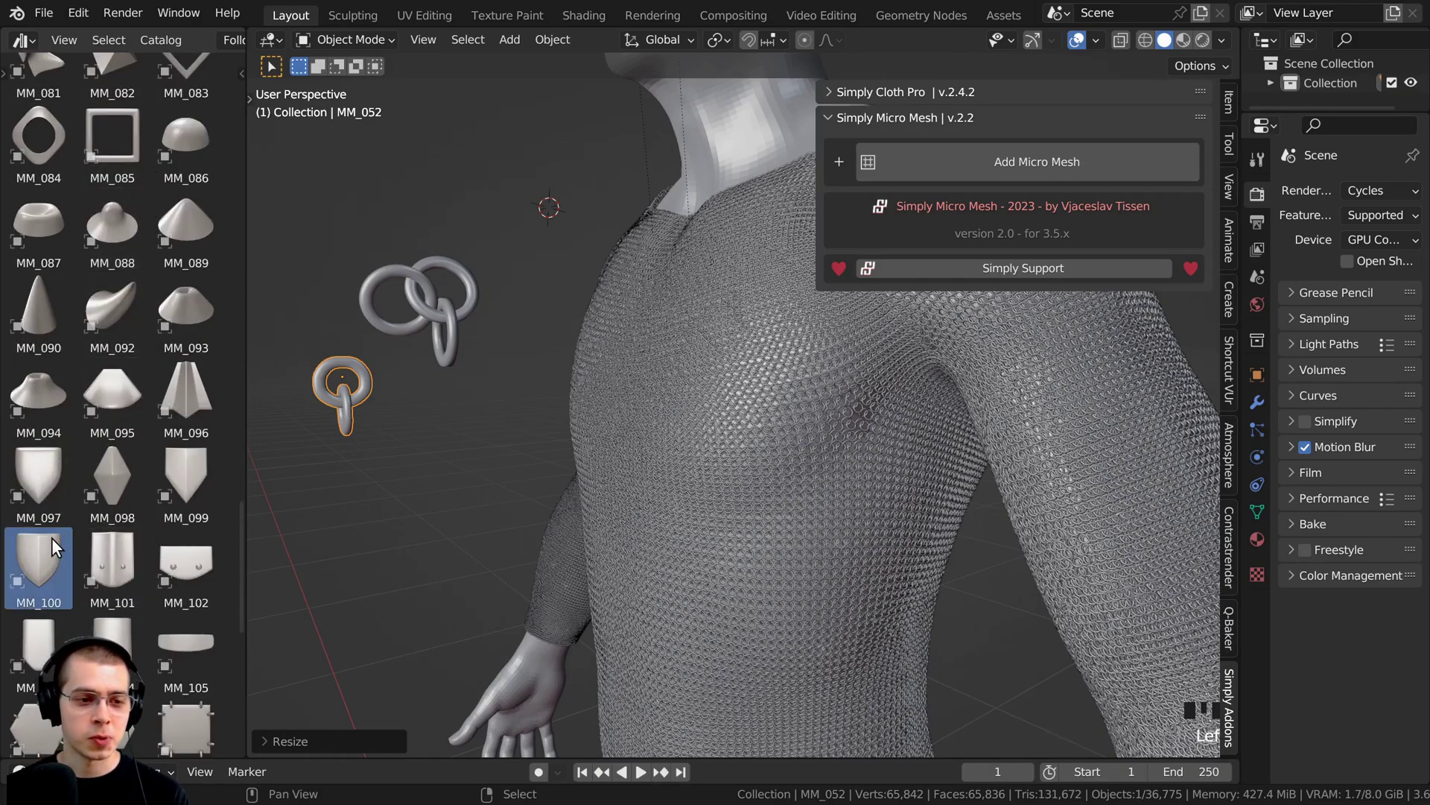
pyautogui.moveTo(38, 548); pyautogui.dragTo(358, 538)
pyautogui.press('s')
pyautogui.click(440, 561)
pyautogui.press('g')
pyautogui.click(470, 521)
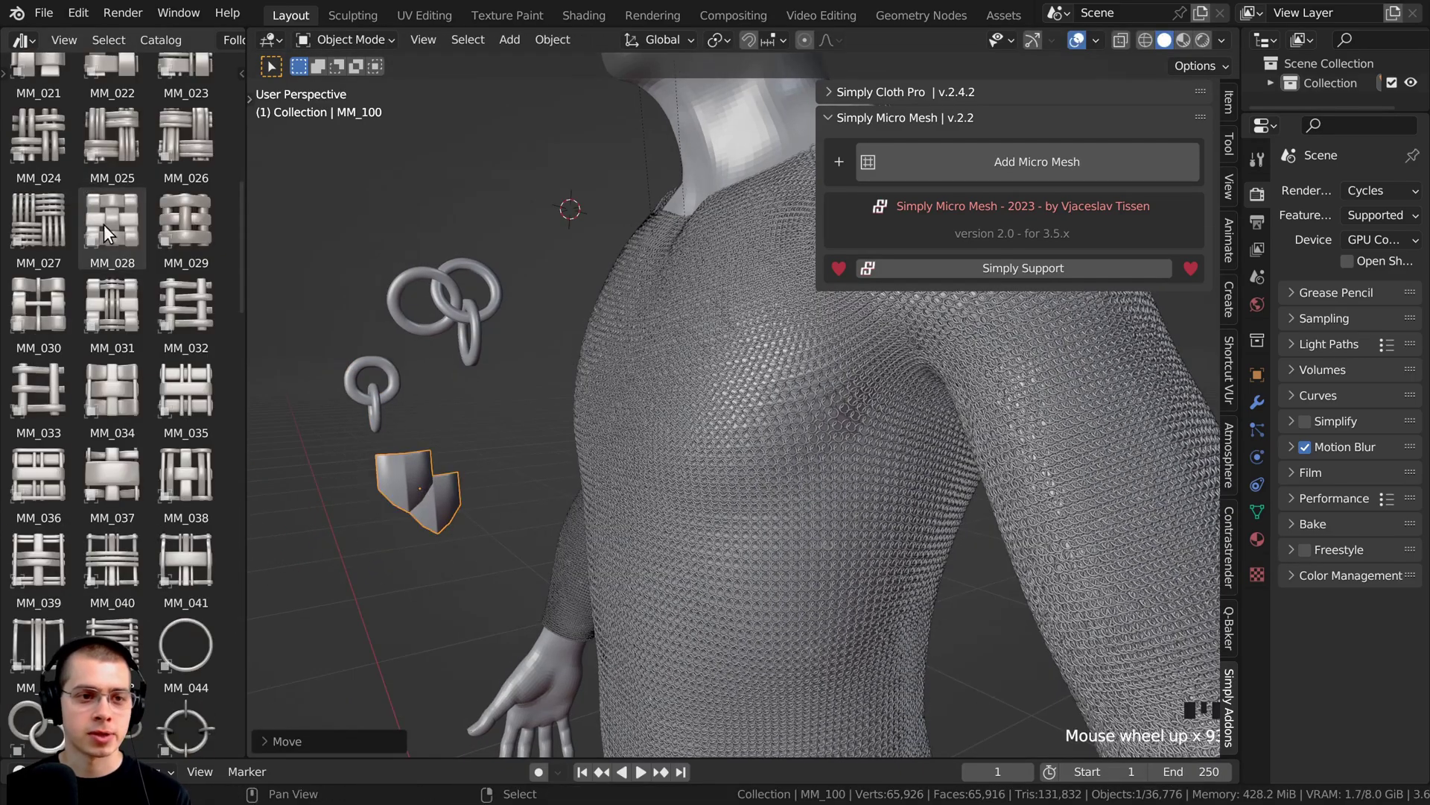
# Step: Add the MM_028 woven asset, enlarge it and position it next to the MM_100 plates
pyautogui.click(104, 223)
pyautogui.moveTo(114, 222); pyautogui.dragTo(311, 474)
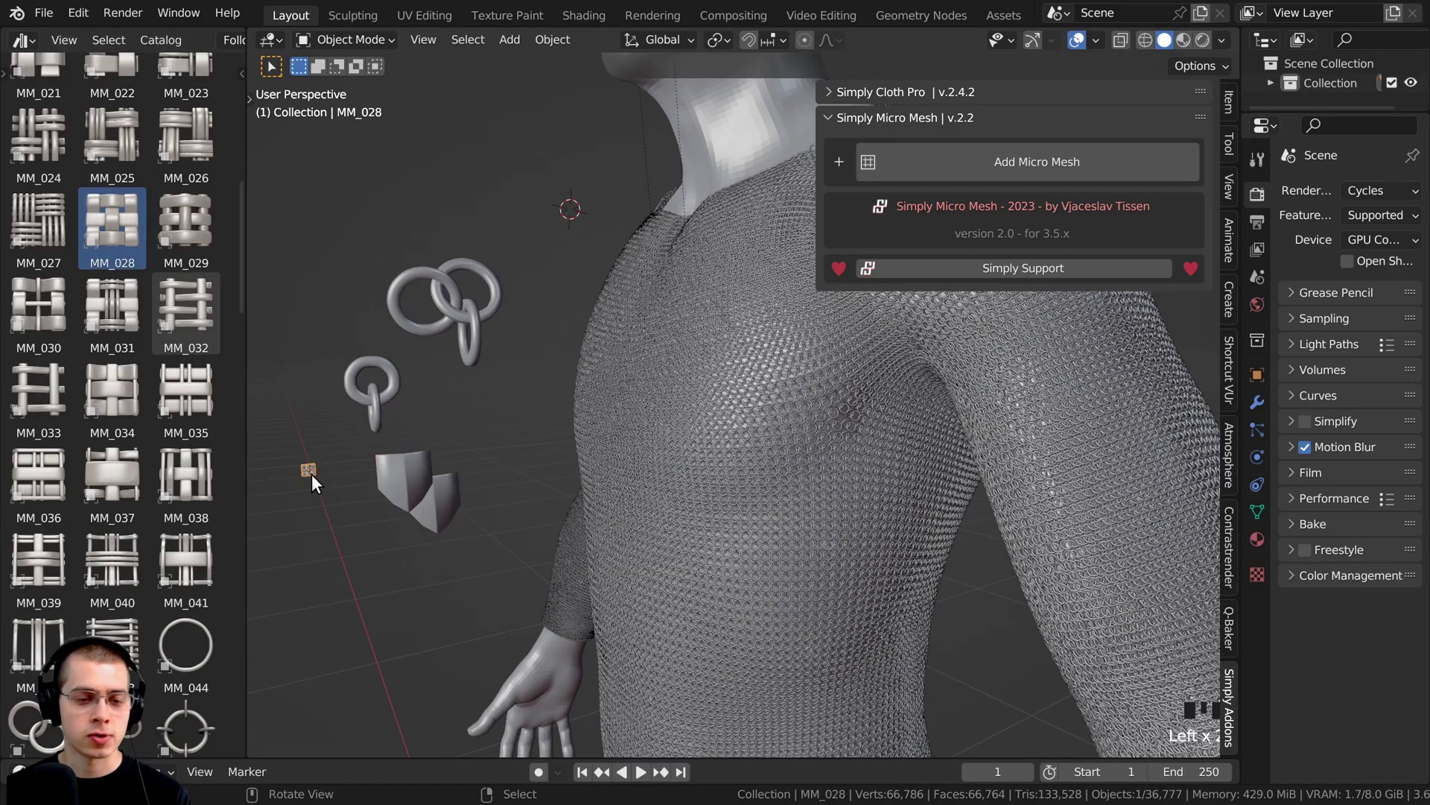
pyautogui.press('s')
pyautogui.click(439, 493)
pyautogui.press('g')
pyautogui.click(418, 493)
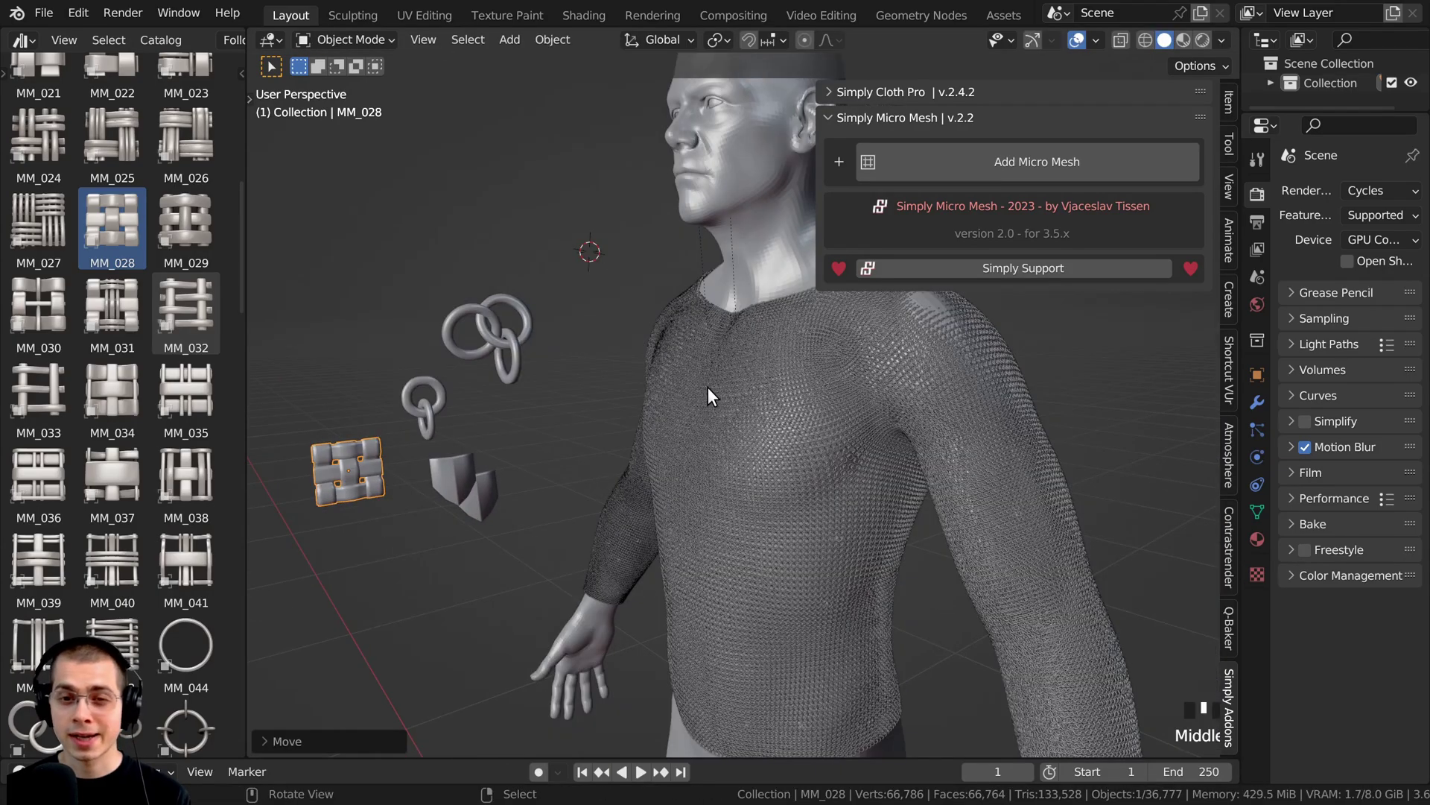
# Step: Make the shirt mesh active to show its micro mesh settings, narrow the settings sidebar and clear the selection highlight
pyautogui.click(707, 387)
pyautogui.moveTo(820, 359); pyautogui.dragTo(883, 359)
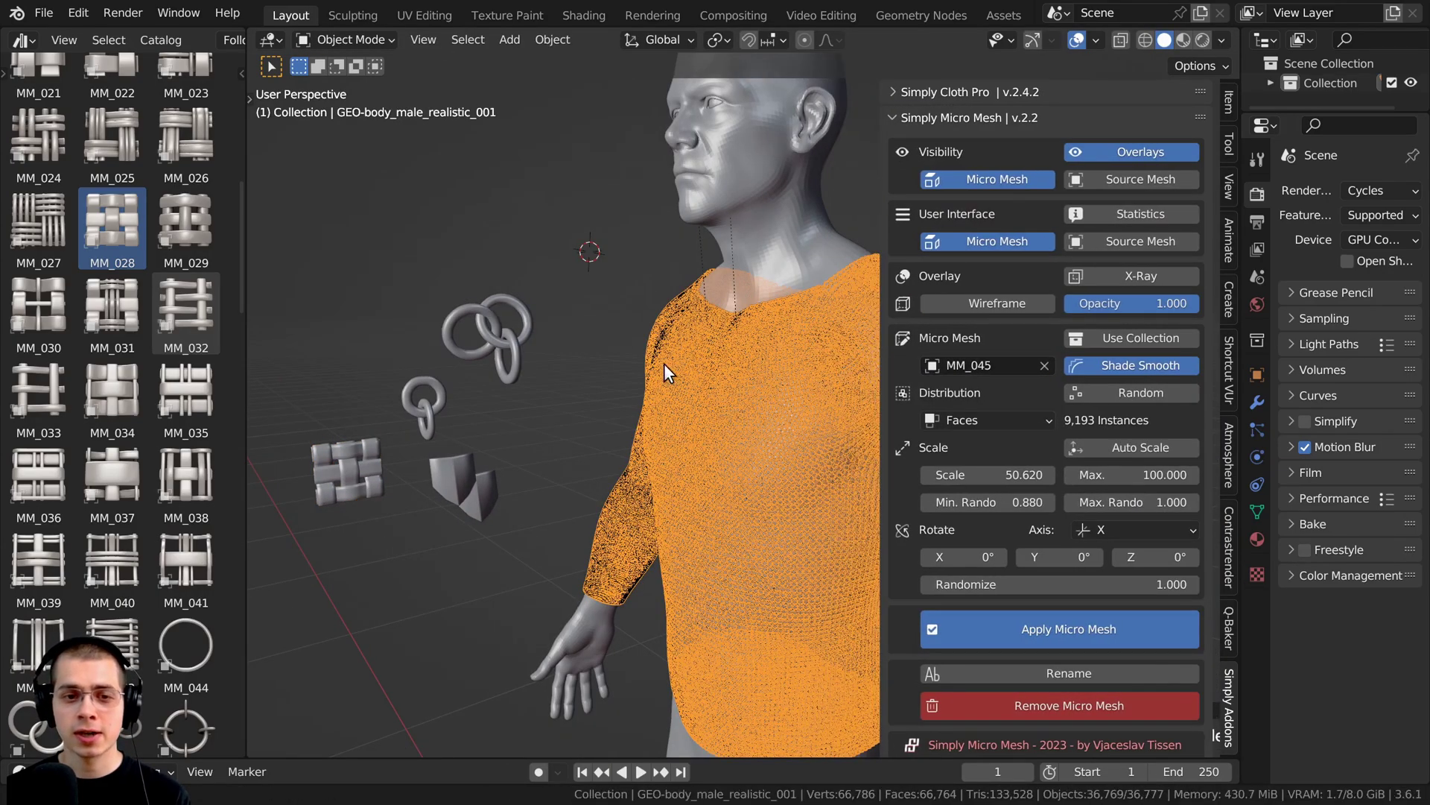
pyautogui.moveTo(664, 364); pyautogui.dragTo(646, 348, button='middle')
pyautogui.hotkey('alt', 'a')
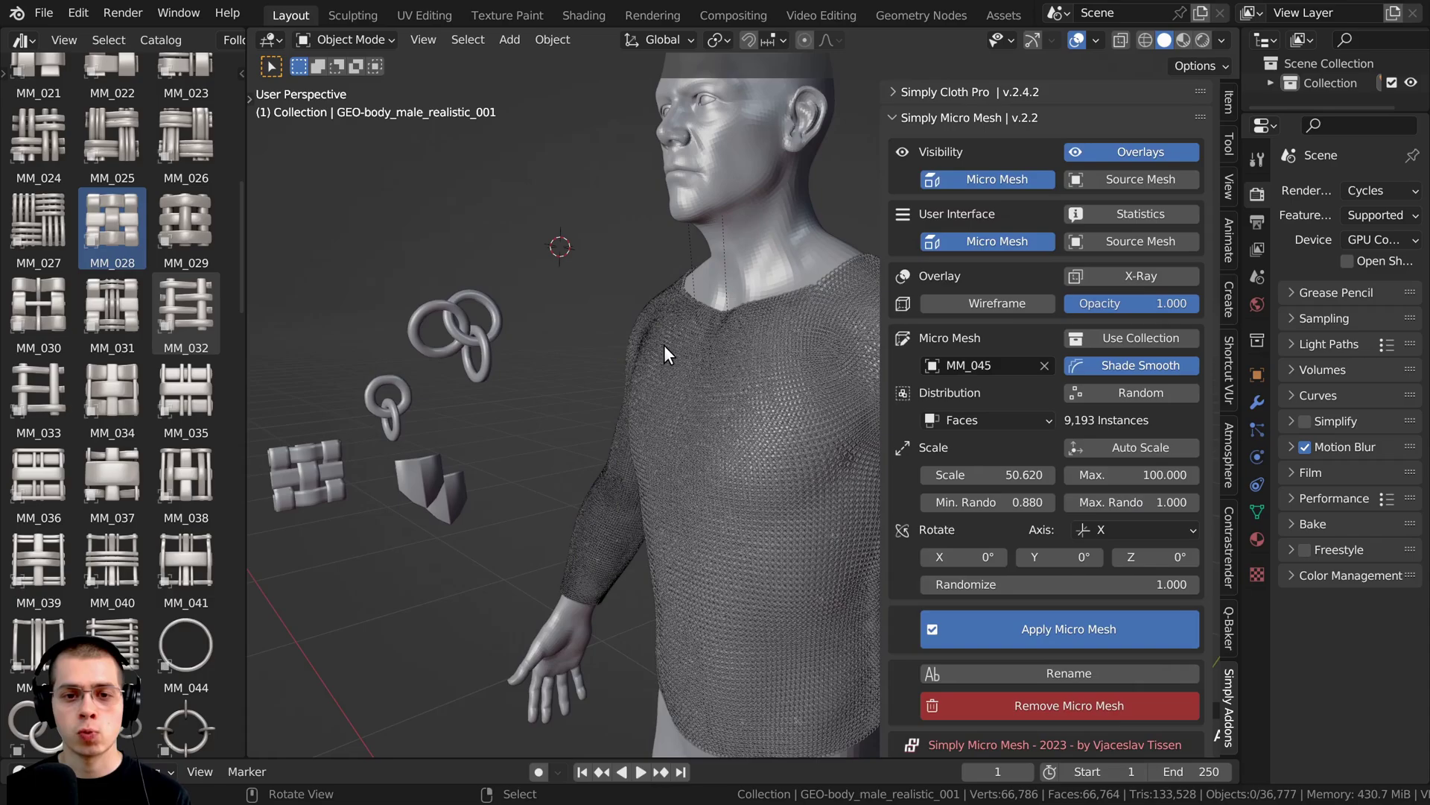
# Step: Replace the shirt's micro mesh MM_045 with the MM_046 rings sampled from the scene and inspect the pattern
pyautogui.click(1044, 366)
pyautogui.click(947, 363)
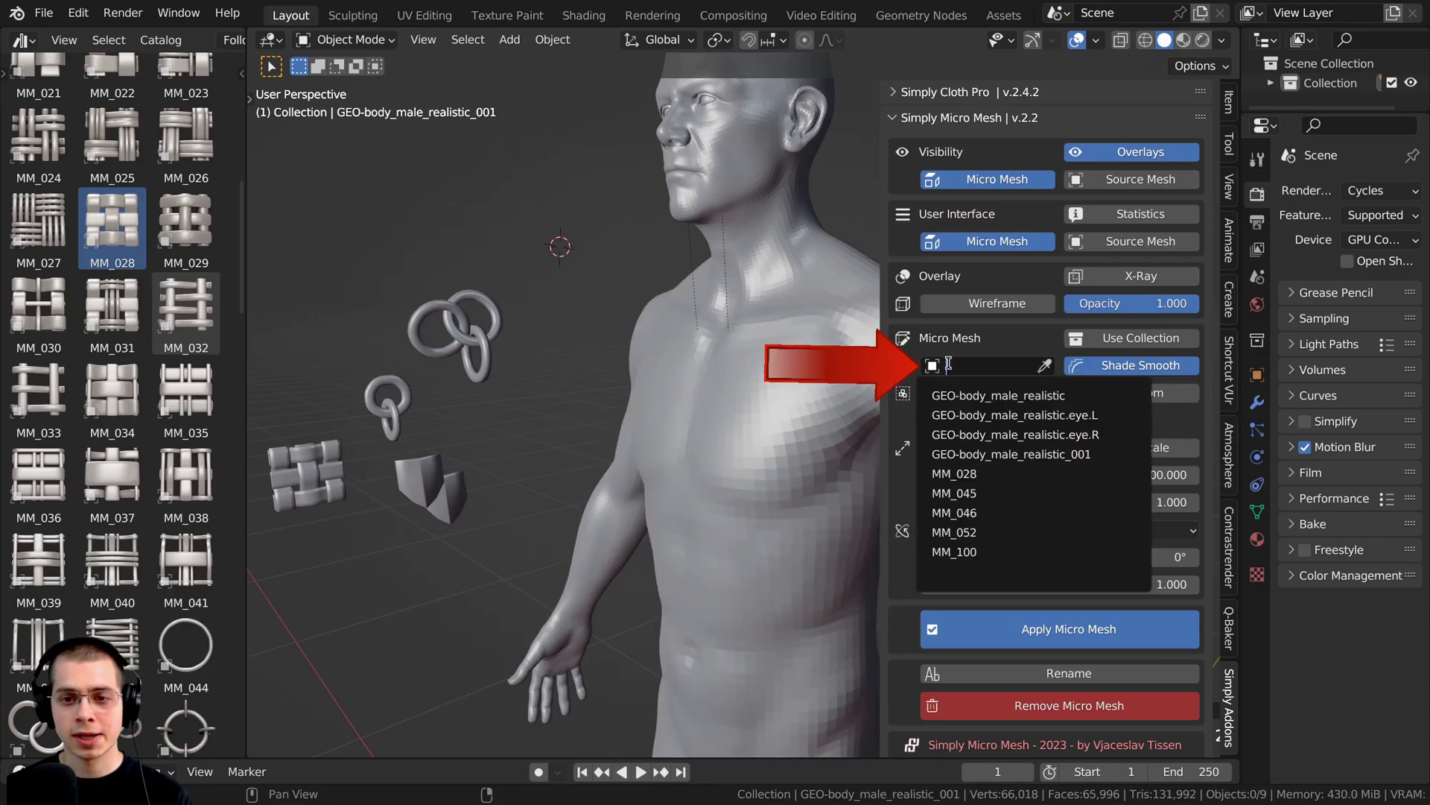
pyautogui.click(959, 344)
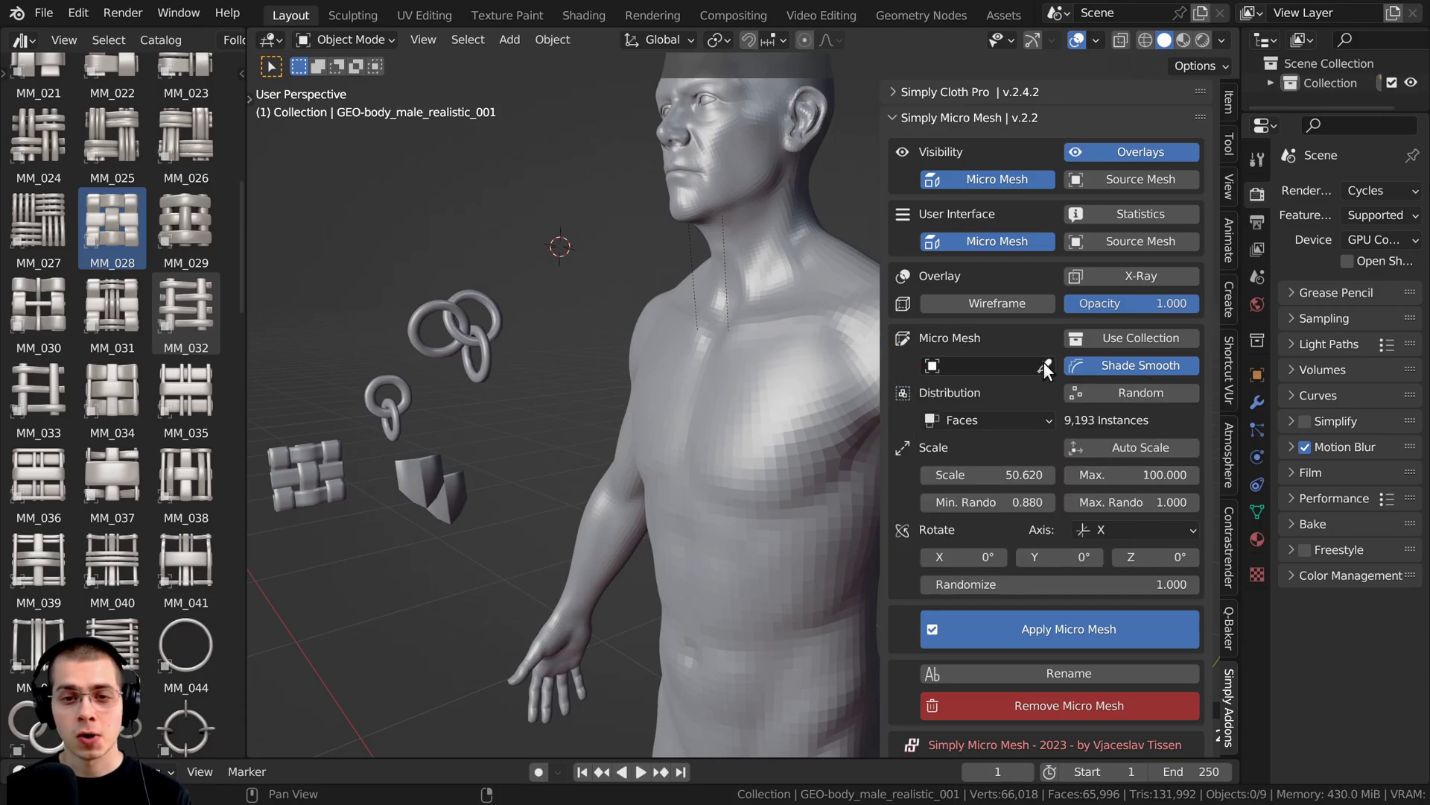
pyautogui.click(1043, 363)
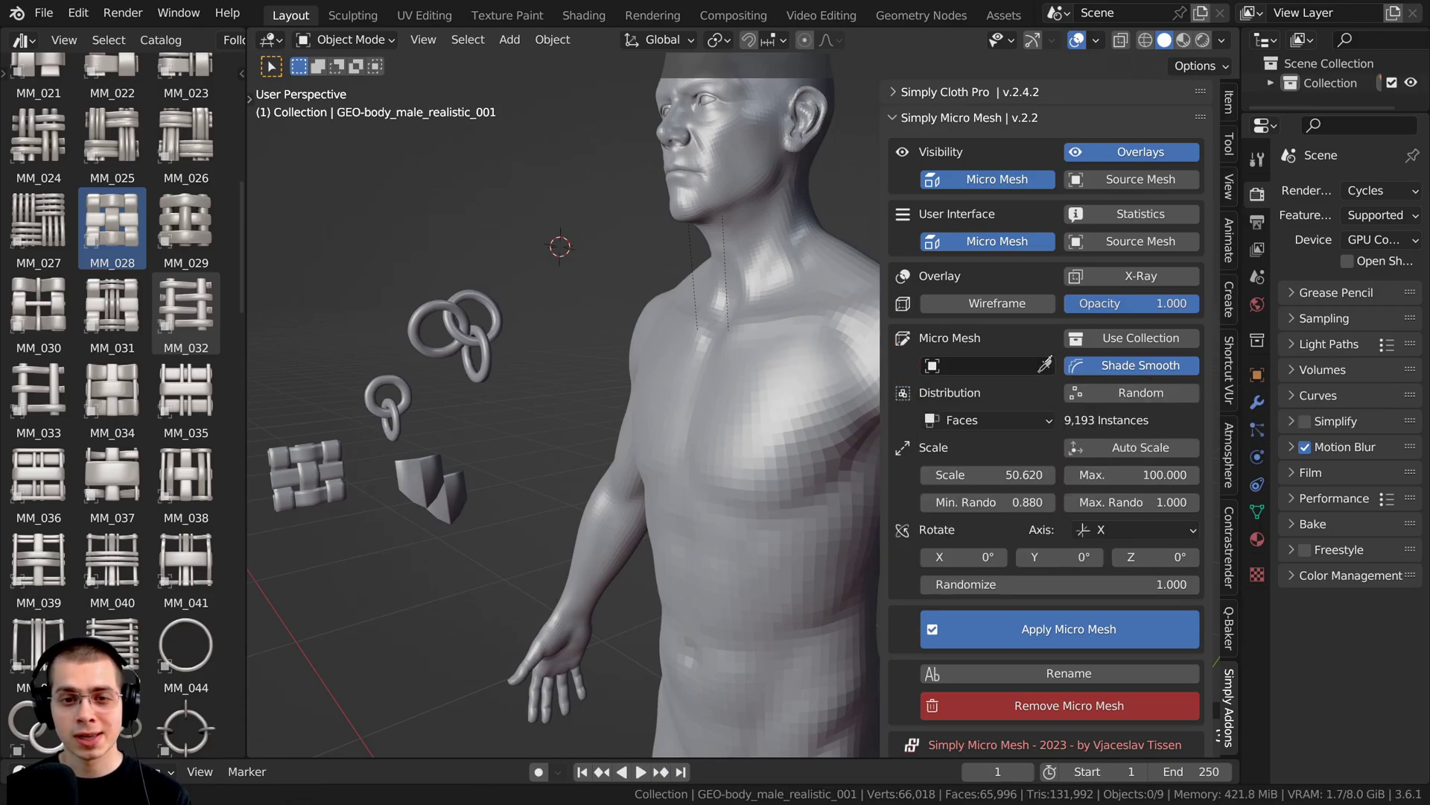
pyautogui.click(478, 327)
pyautogui.scroll(6, 508, 385)
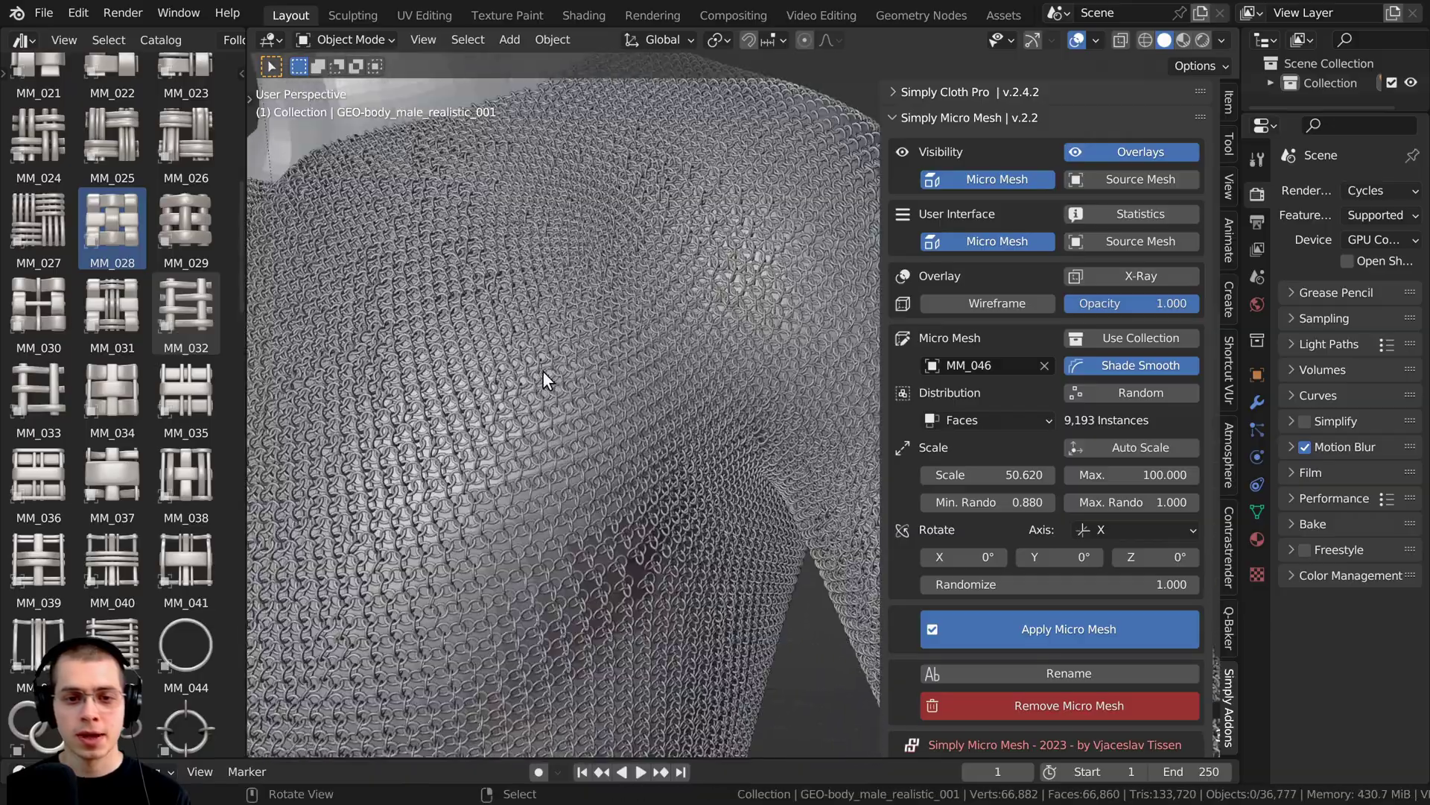
pyautogui.moveTo(543, 371); pyautogui.dragTo(674, 305, button='middle')
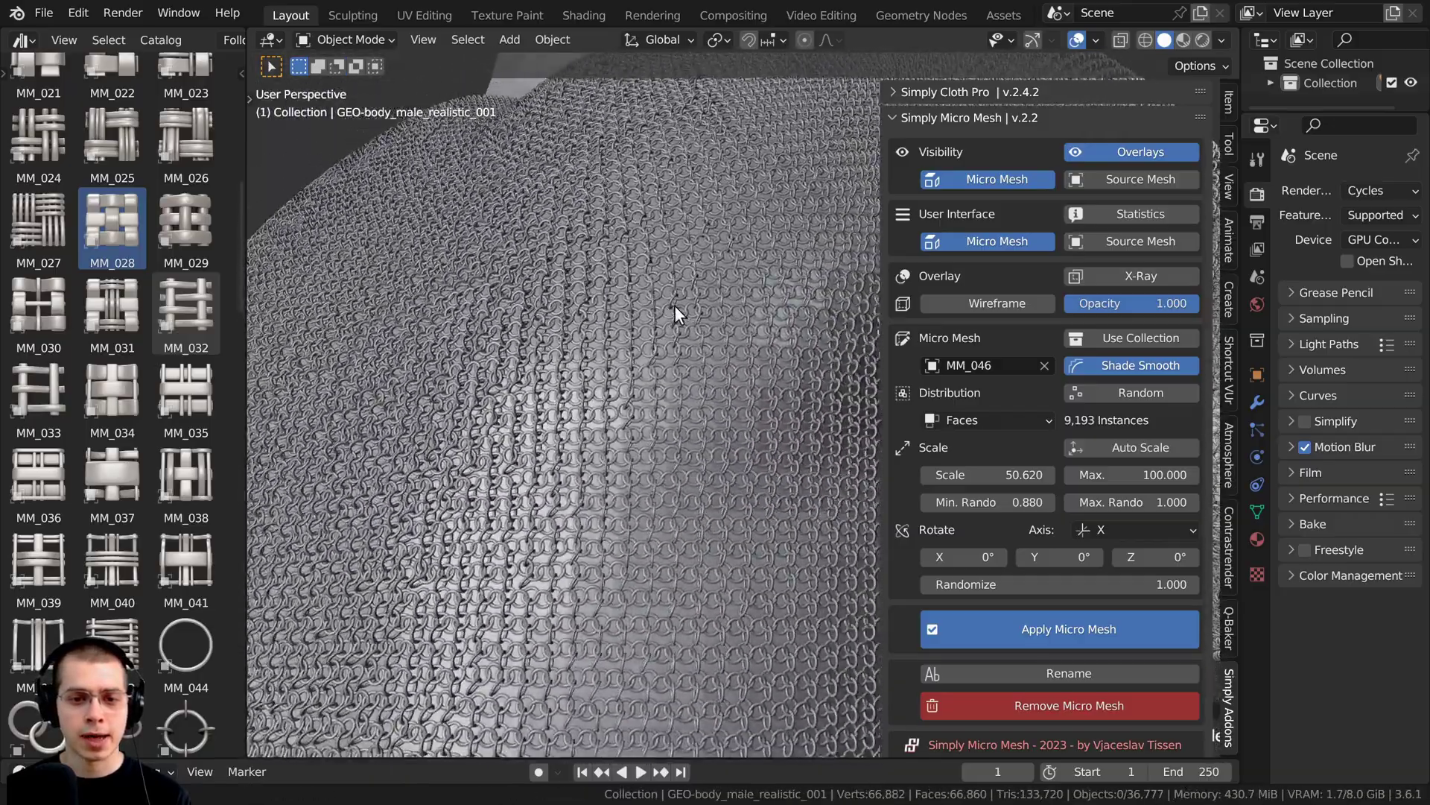
pyautogui.scroll(-8, 675, 305)
# Step: Switch the shirt's micro mesh to the MM_052 ring link sampled from the scene and inspect the chain pattern
pyautogui.moveTo(587, 393); pyautogui.dragTo(659, 411, button='middle')
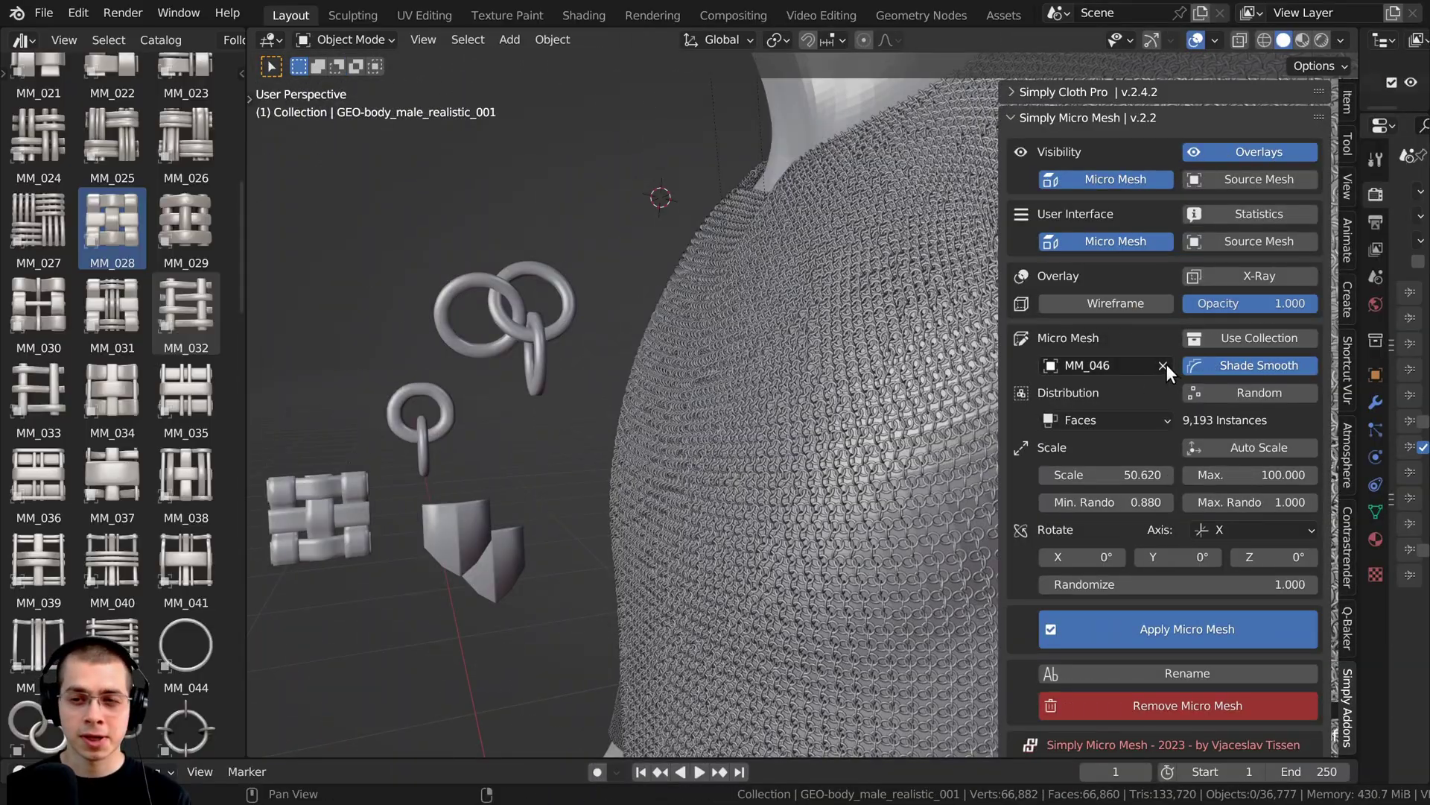
pyautogui.click(1164, 364)
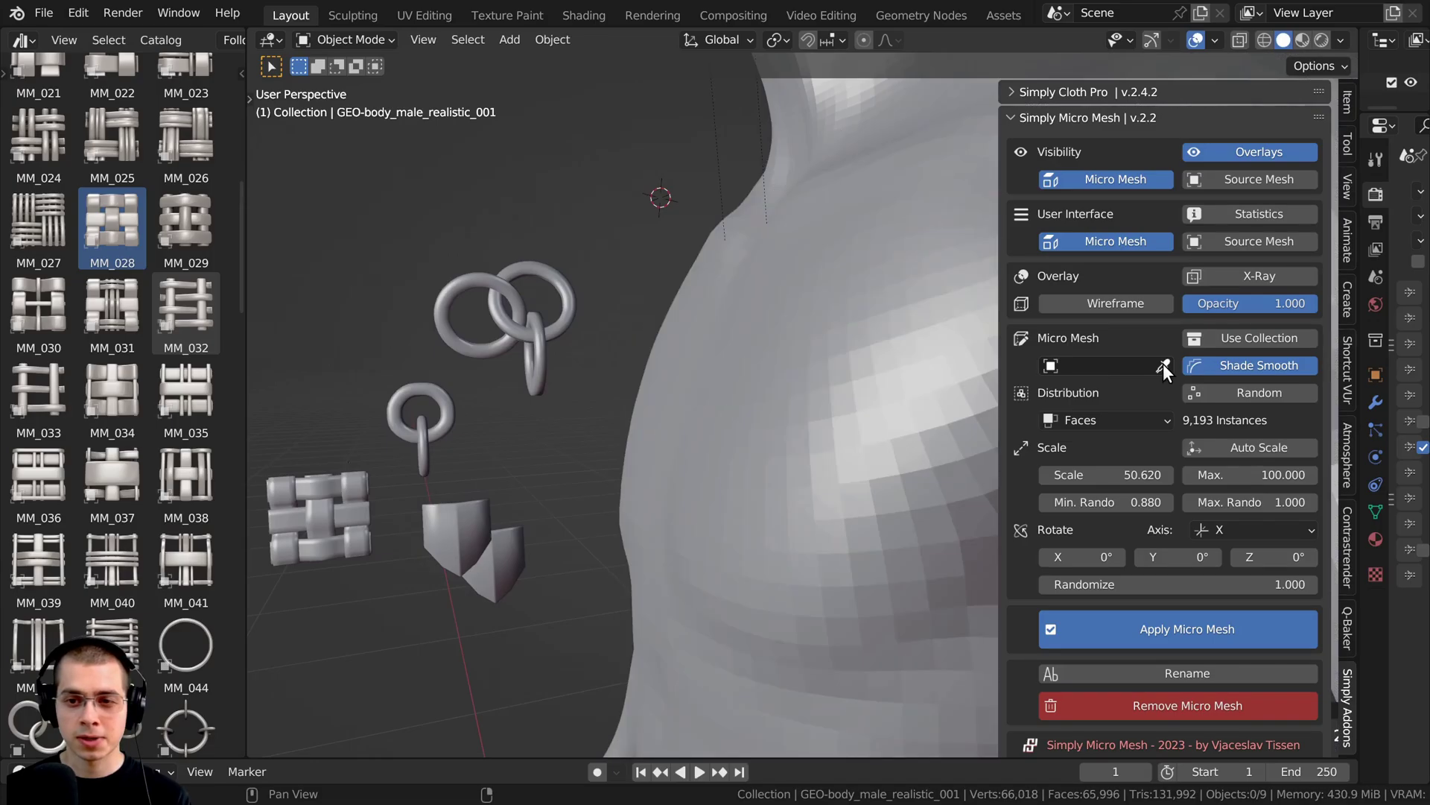
pyautogui.click(405, 407)
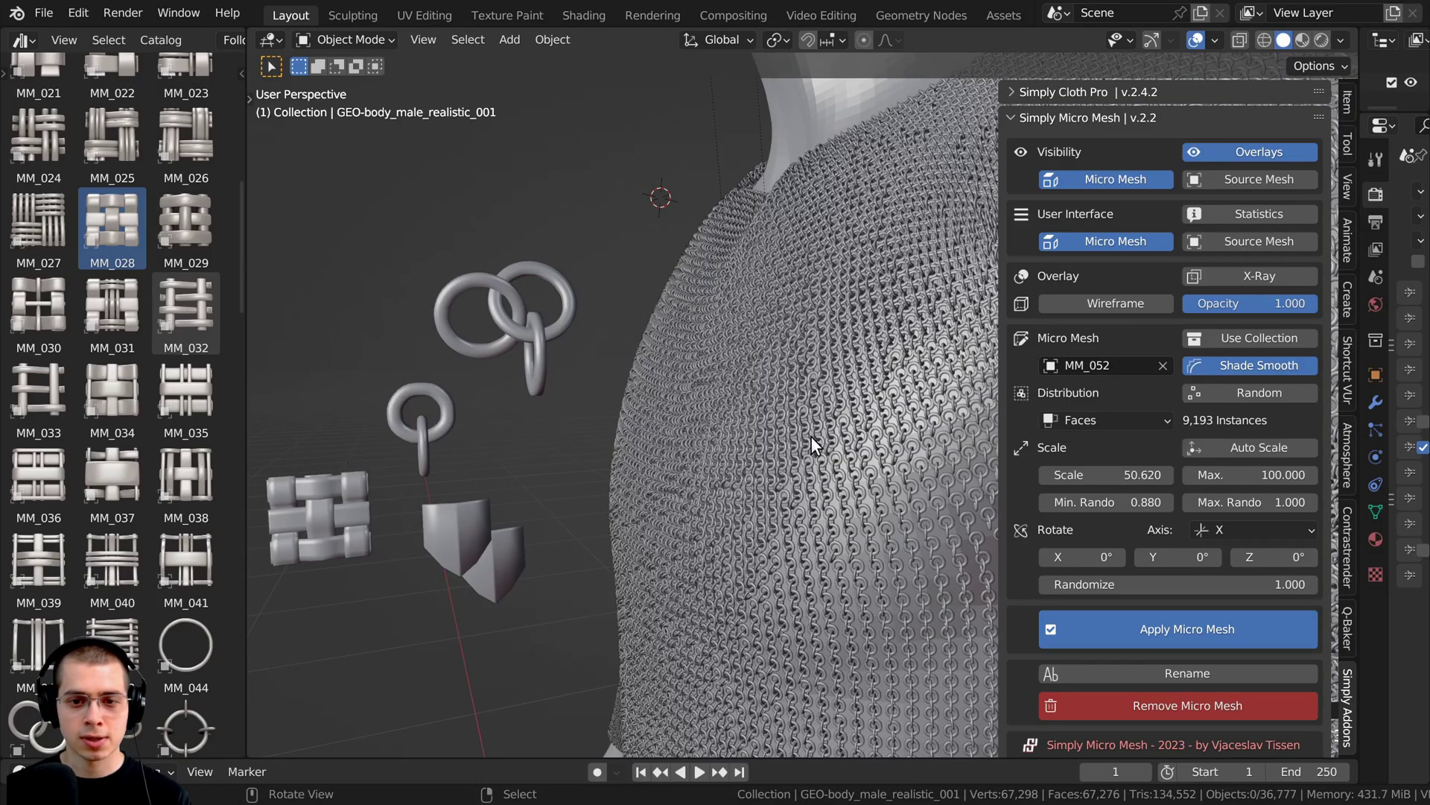
pyautogui.moveTo(810, 436); pyautogui.dragTo(785, 292, button='middle')
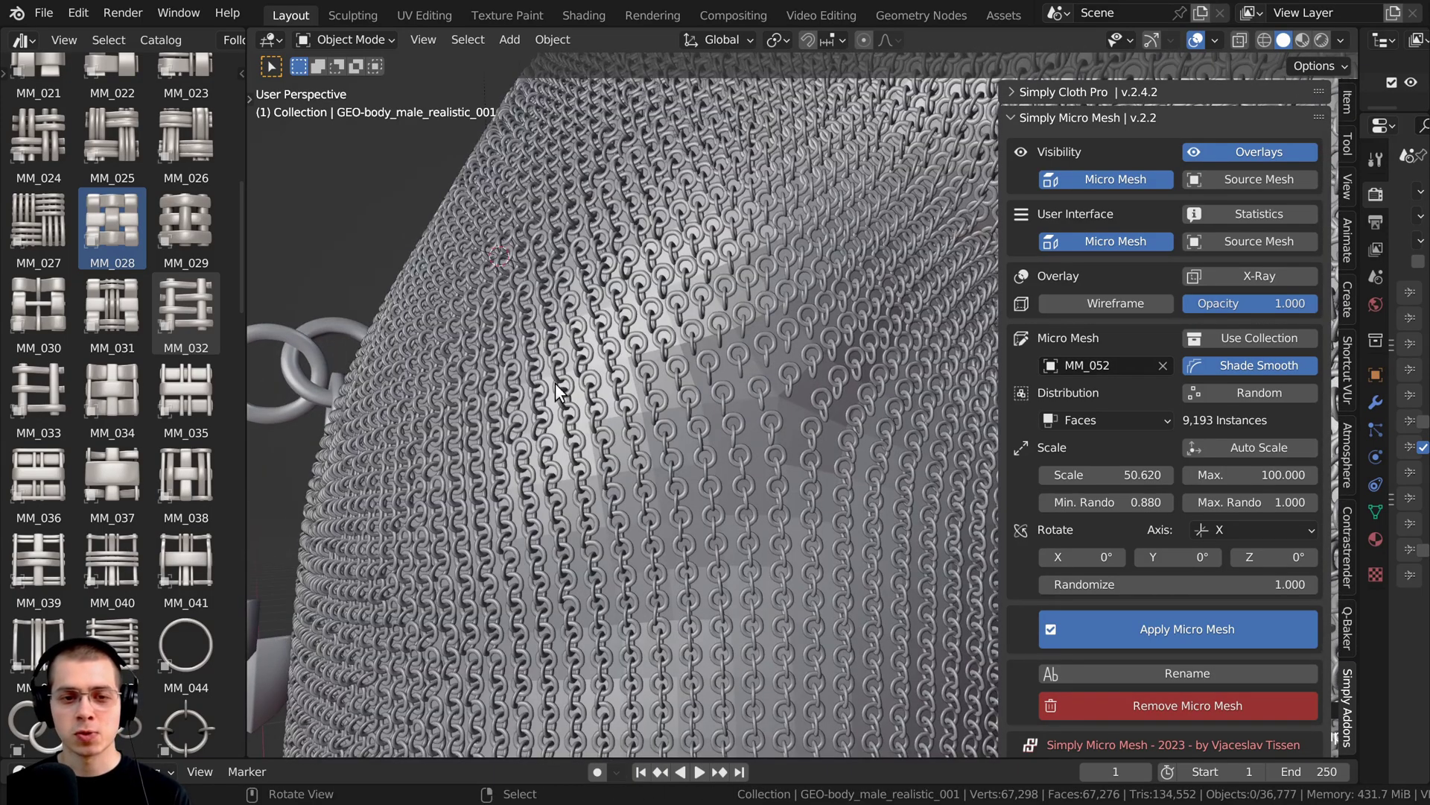
pyautogui.moveTo(556, 390); pyautogui.dragTo(612, 305, button='middle')
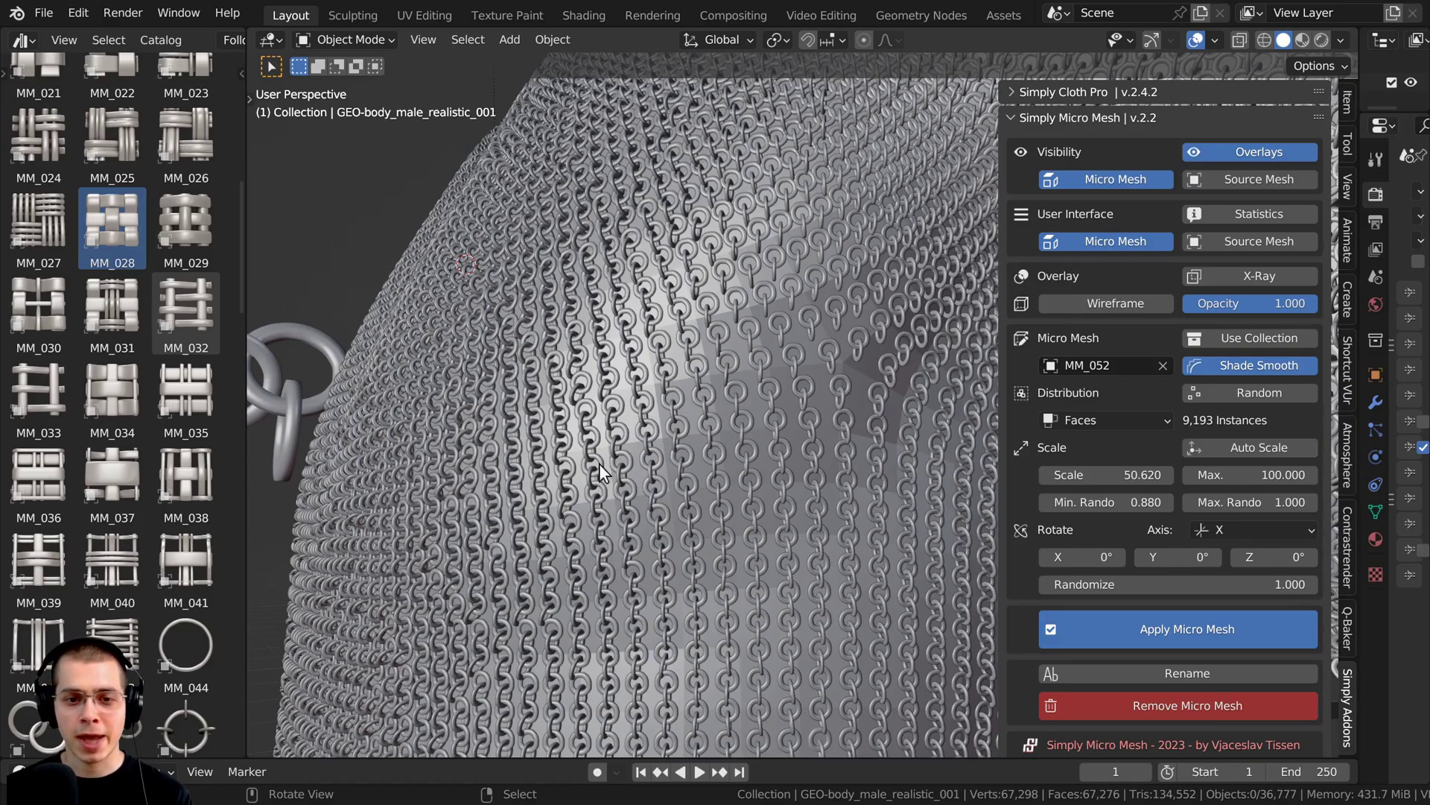
pyautogui.scroll(-3, 665, 418)
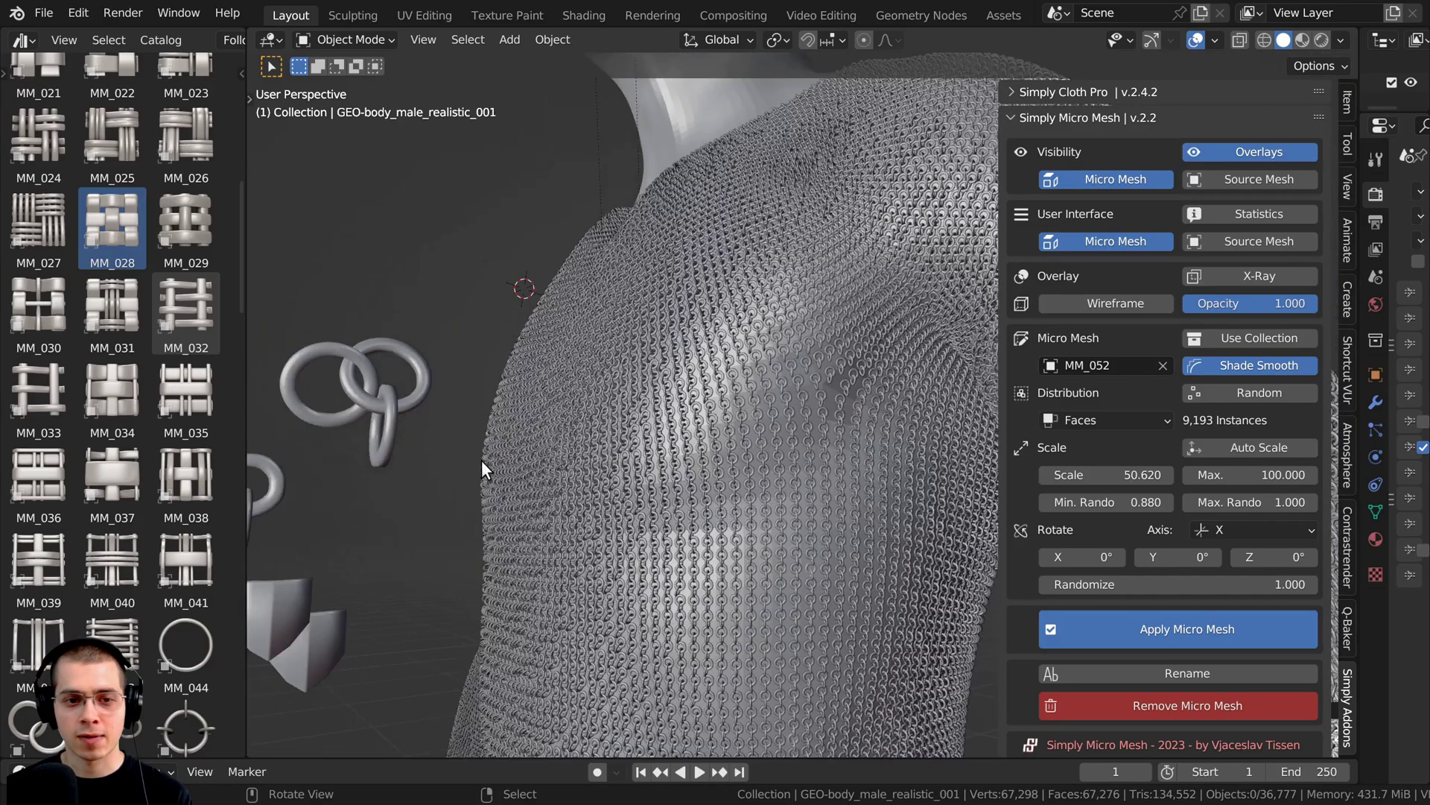
pyautogui.moveTo(482, 459); pyautogui.dragTo(571, 440, button='middle')
# Step: Switch the shirt's micro mesh to the MM_028 woven object sampled from the scene and inspect the surface
pyautogui.click(1163, 365)
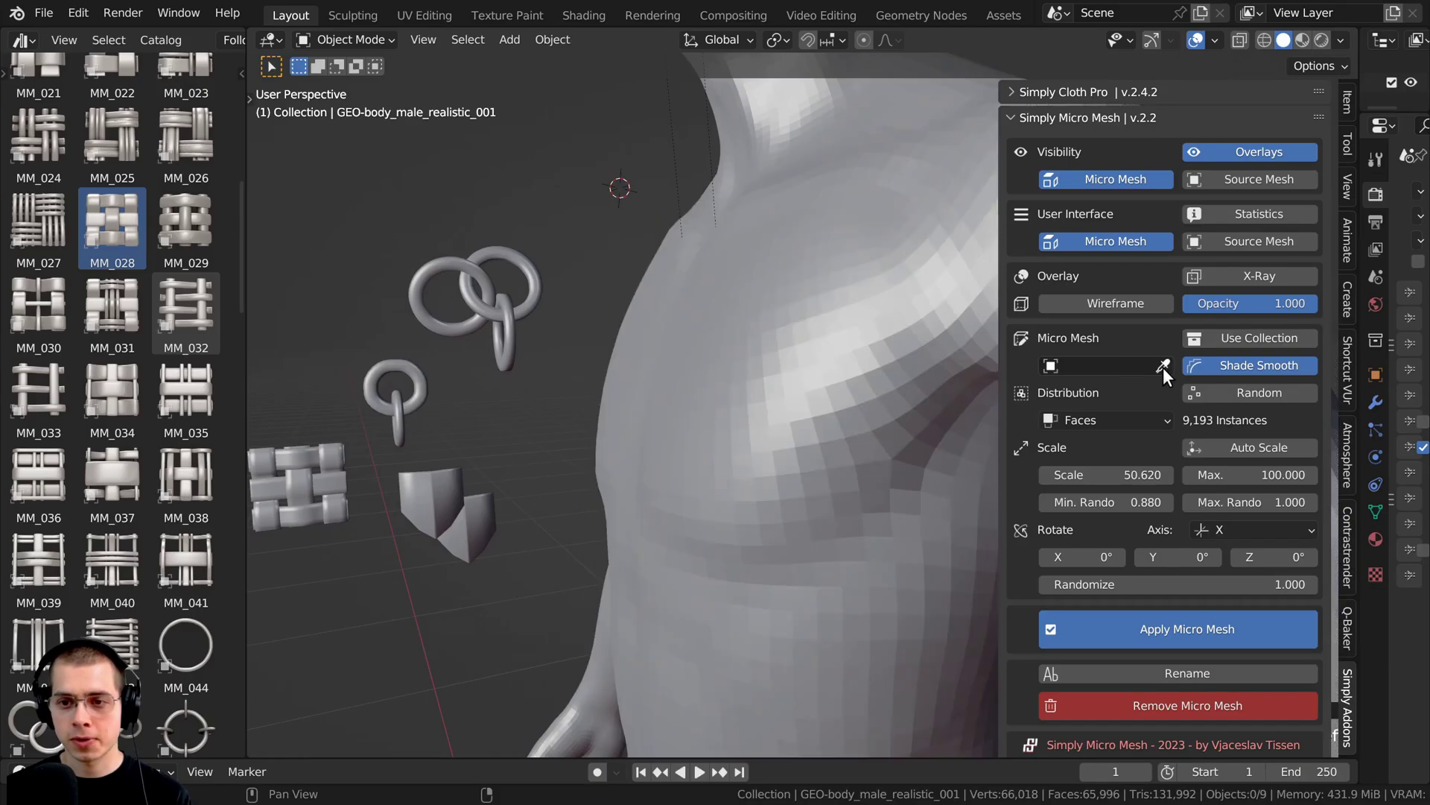
pyautogui.click(1163, 365)
pyautogui.click(314, 472)
pyautogui.moveTo(845, 468); pyautogui.dragTo(750, 477, button='middle')
pyautogui.scroll(4, 748, 461)
pyautogui.scroll(-4, 745, 447)
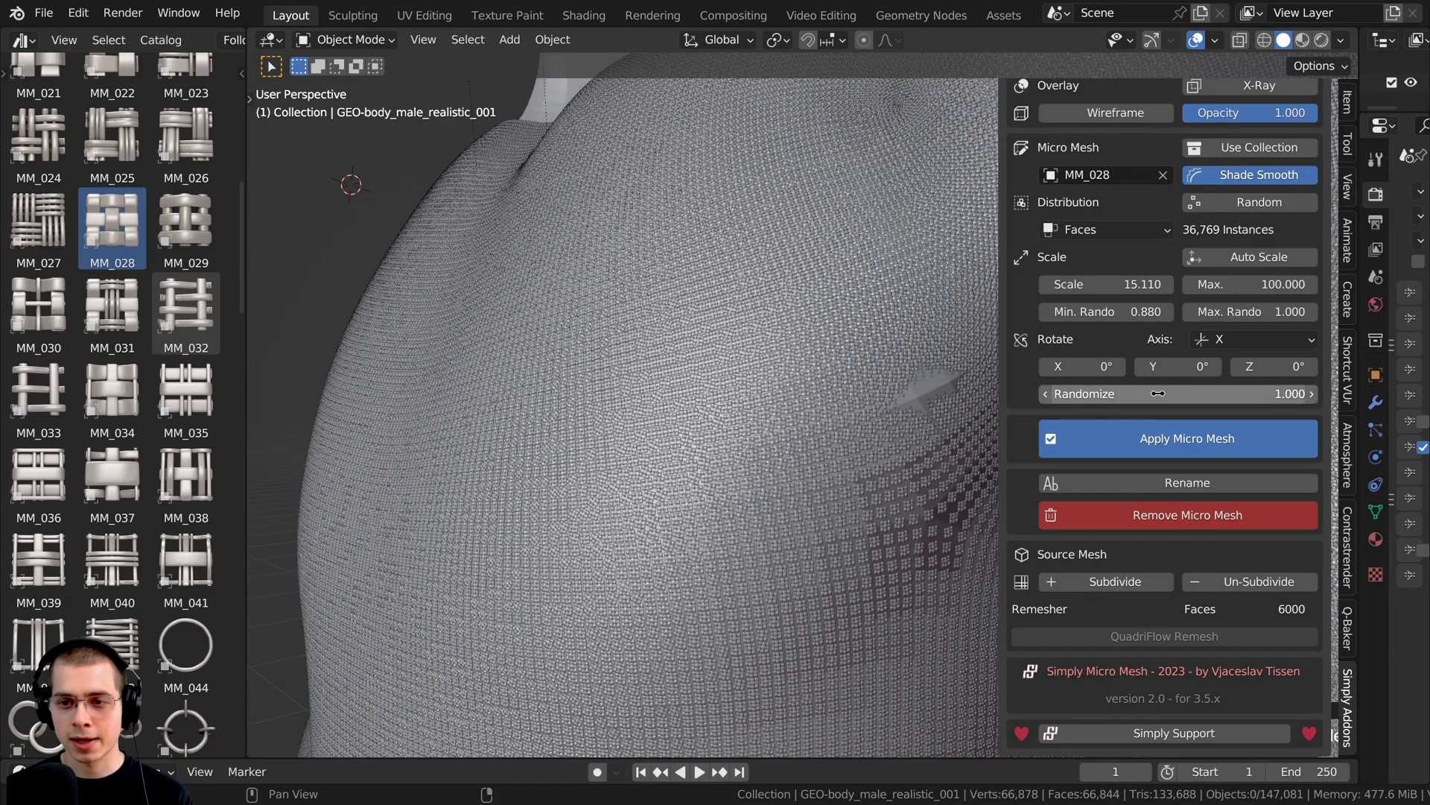
# Step: Set the rotation Randomize value to 0 and inspect the weave across the shirt
pyautogui.click(1157, 393)
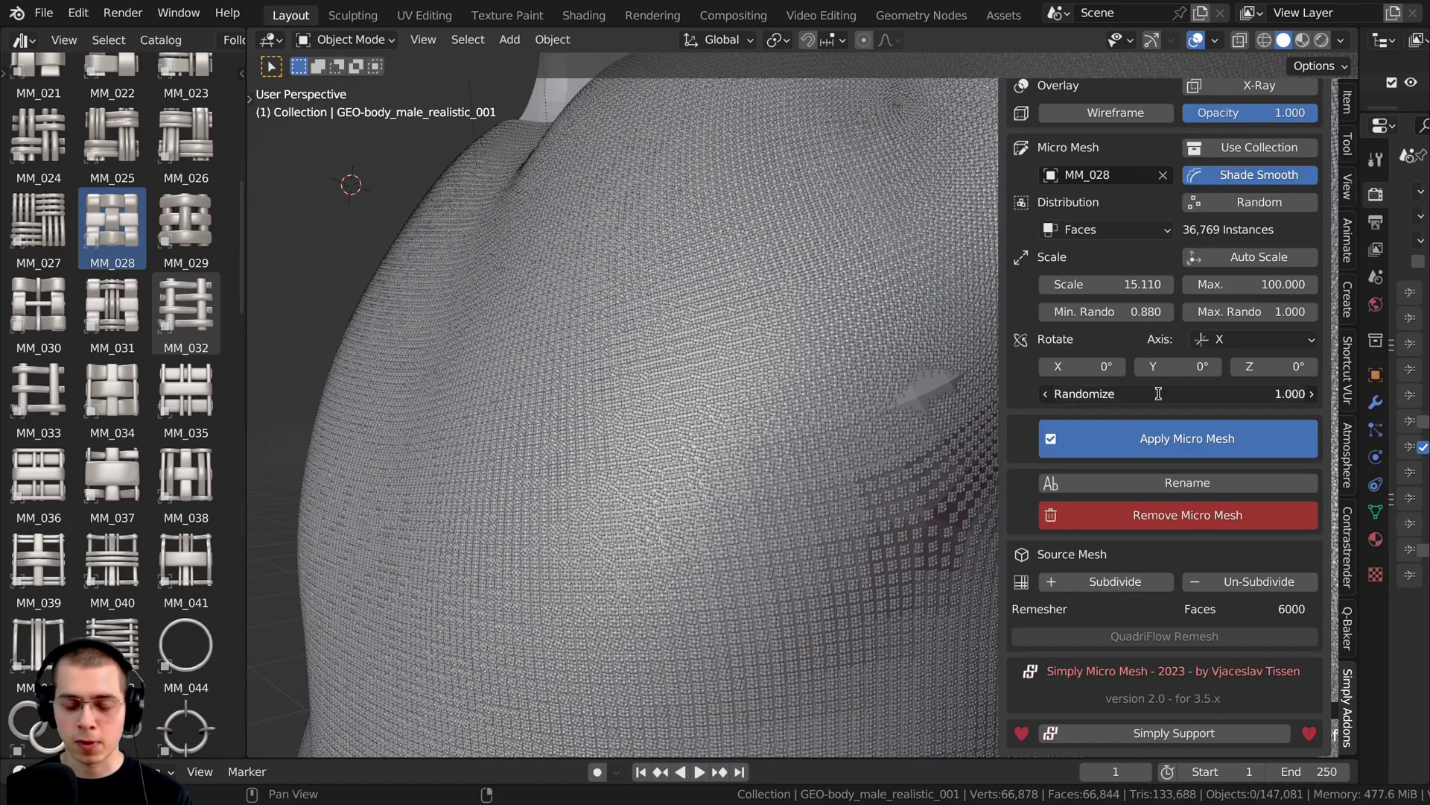
pyautogui.write('0')
pyautogui.press('Return')
pyautogui.scroll(4, 726, 406)
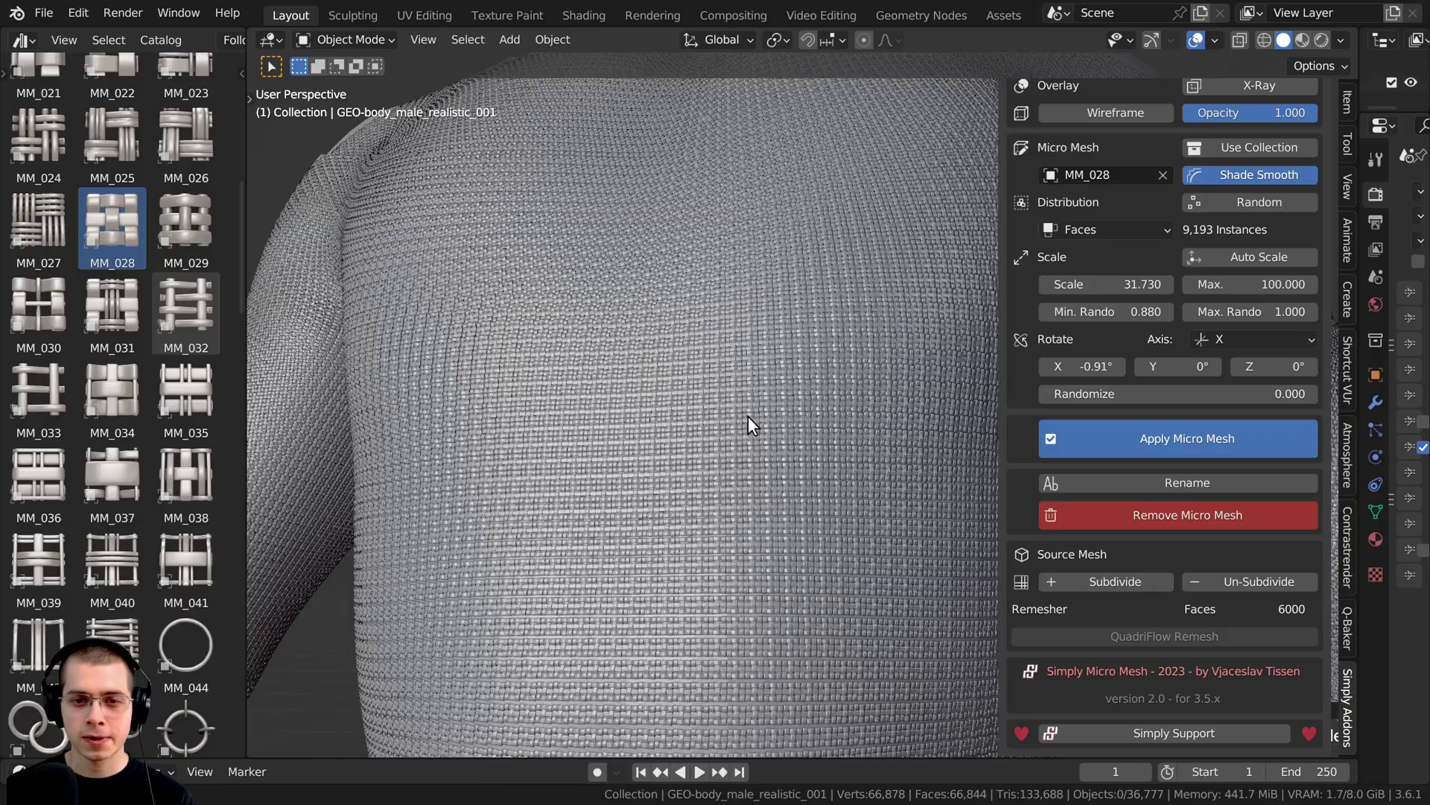
pyautogui.moveTo(748, 416); pyautogui.dragTo(1165, 231, button='middle')
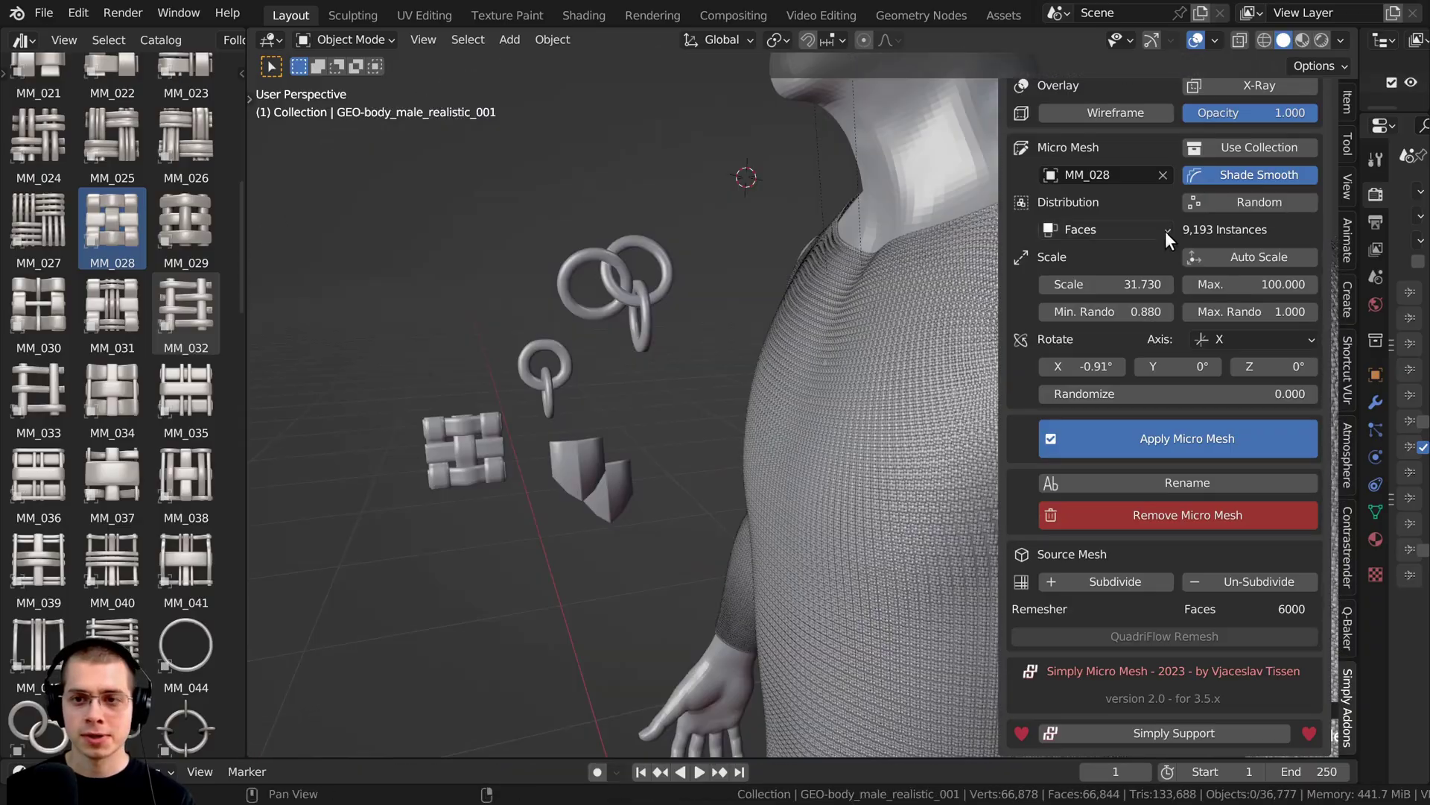
# Step: Replace the shirt's micro mesh with the MM_100 scale-shaped object sampled from the scene and inspect the surface
pyautogui.click(1163, 174)
pyautogui.click(1161, 175)
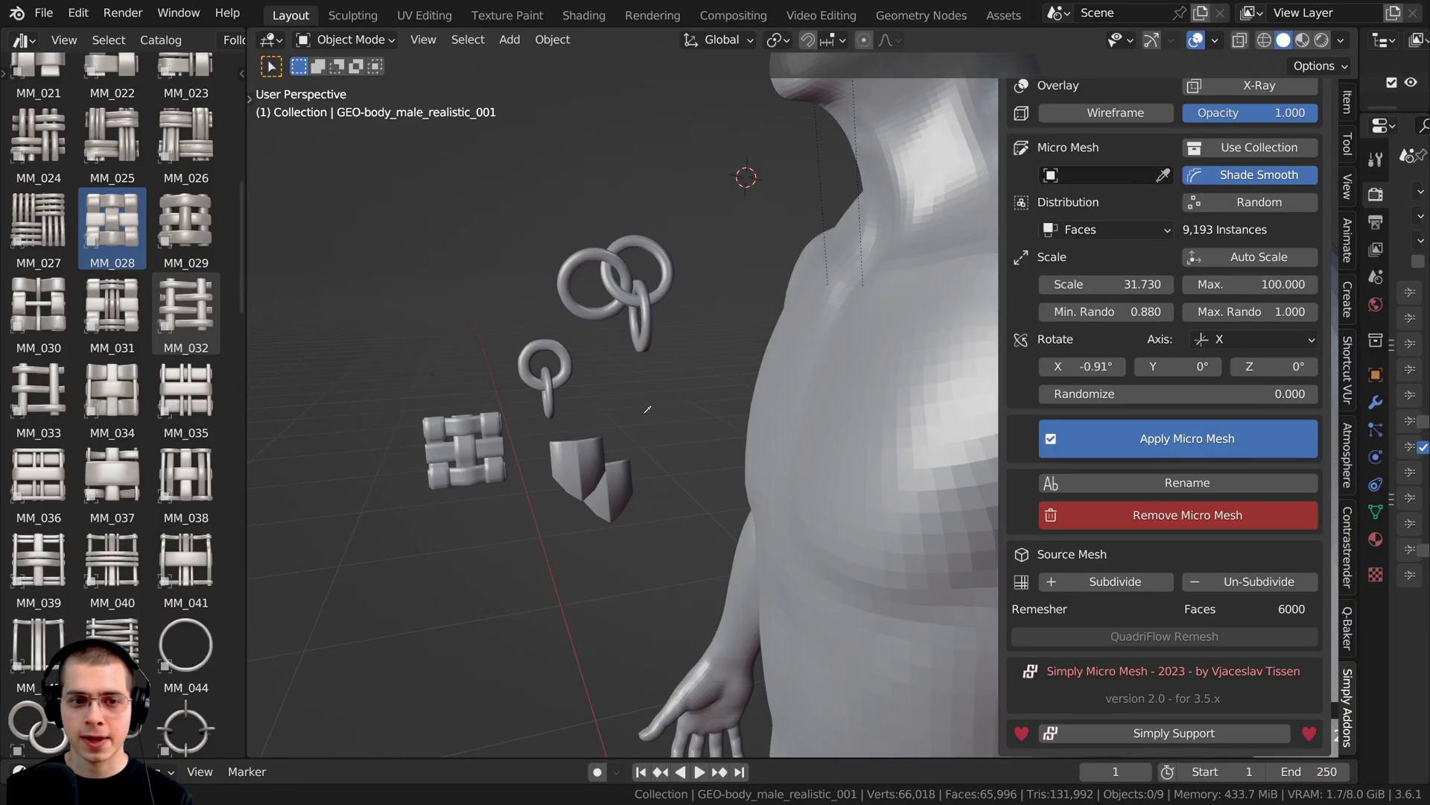
pyautogui.click(585, 456)
pyautogui.scroll(8, 775, 453)
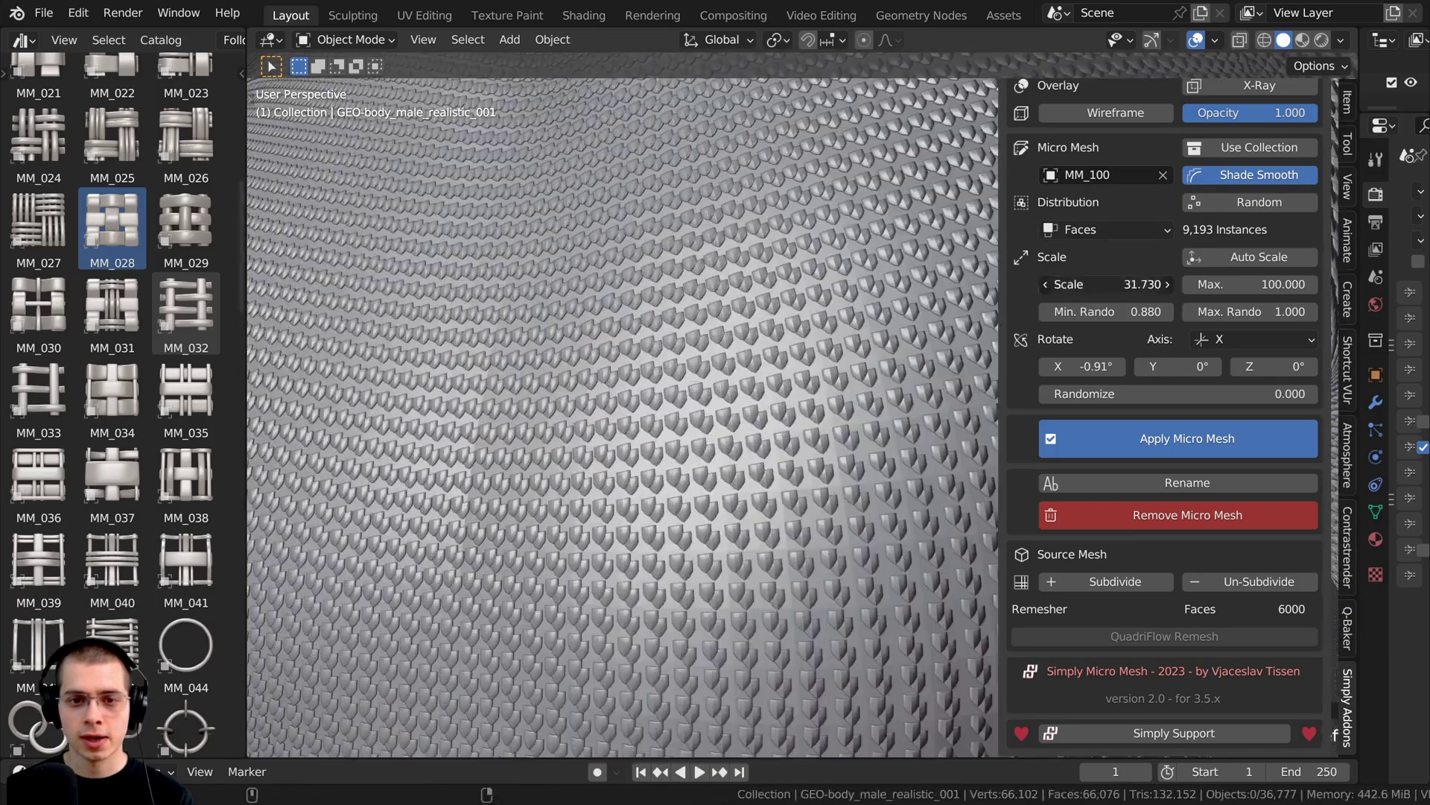
# Step: Set the micro mesh Scale to 55.720 so the scales overlap, and inspect the shirt's chest and shoulder
pyautogui.moveTo(1106, 284); pyautogui.dragTo(1194, 284)
pyautogui.scroll(-7, 637, 310)
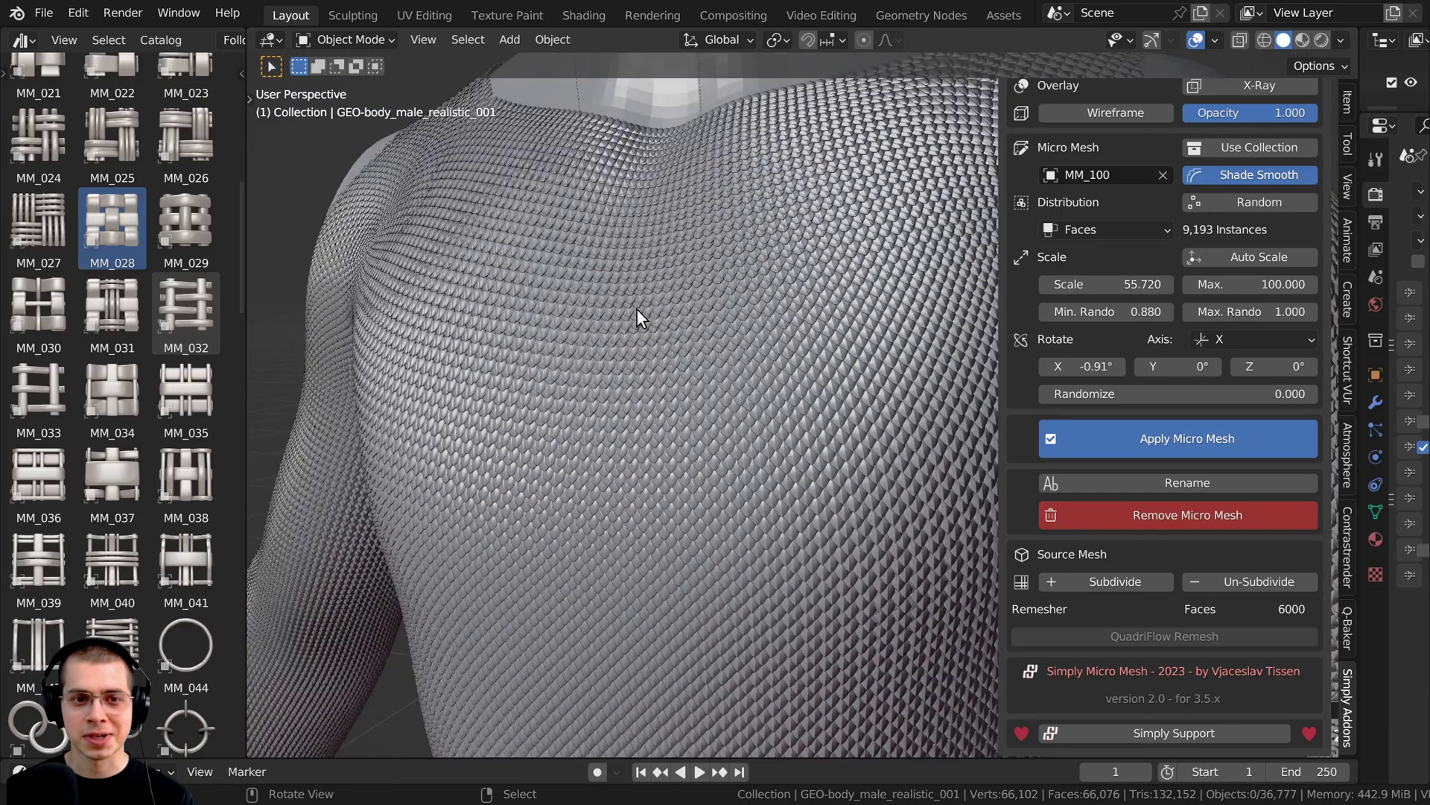
pyautogui.scroll(4, 602, 320)
pyautogui.scroll(-1, 669, 322)
pyautogui.scroll(-2, 678, 305)
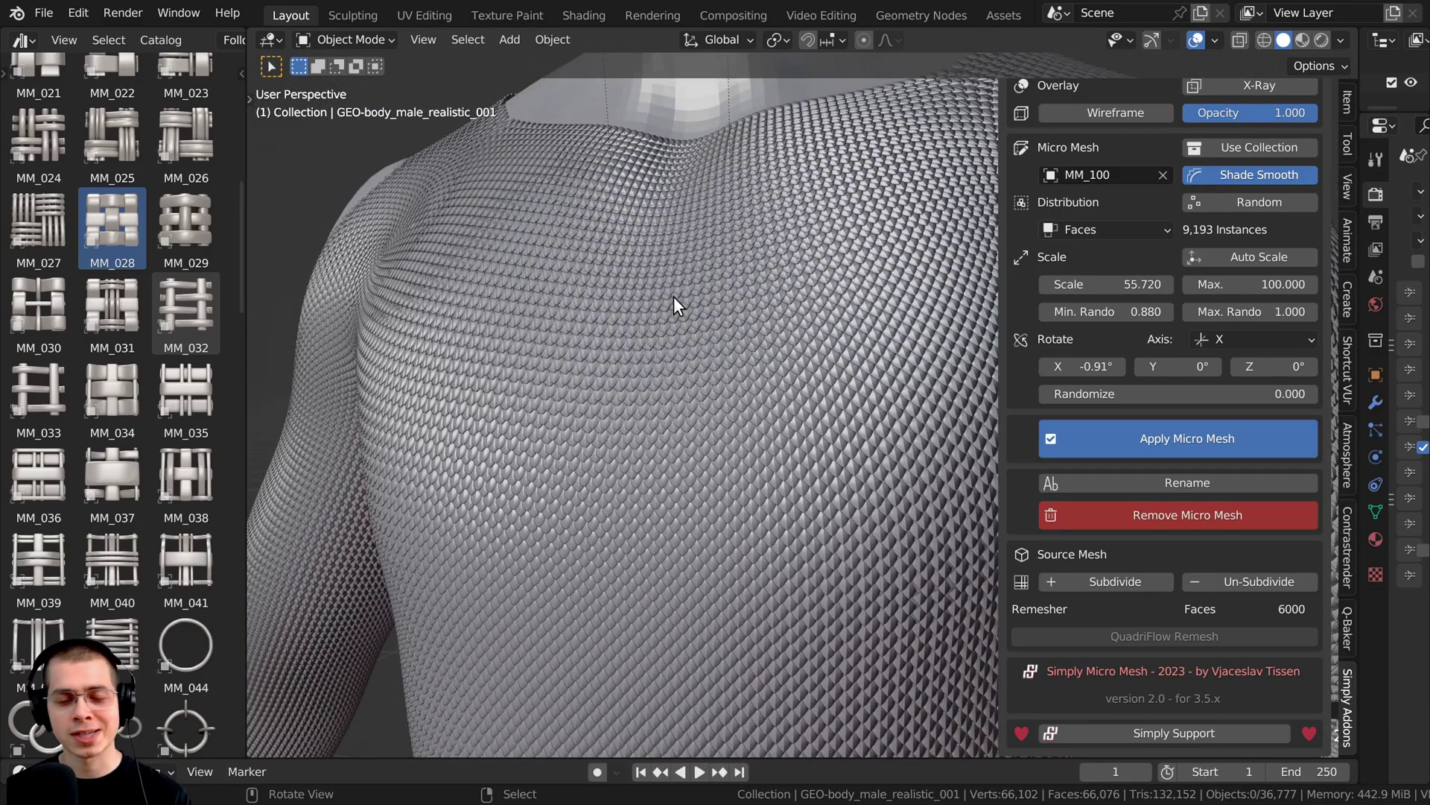
pyautogui.moveTo(681, 295); pyautogui.dragTo(742, 283, button='middle')
pyautogui.scroll(-6, 745, 387)
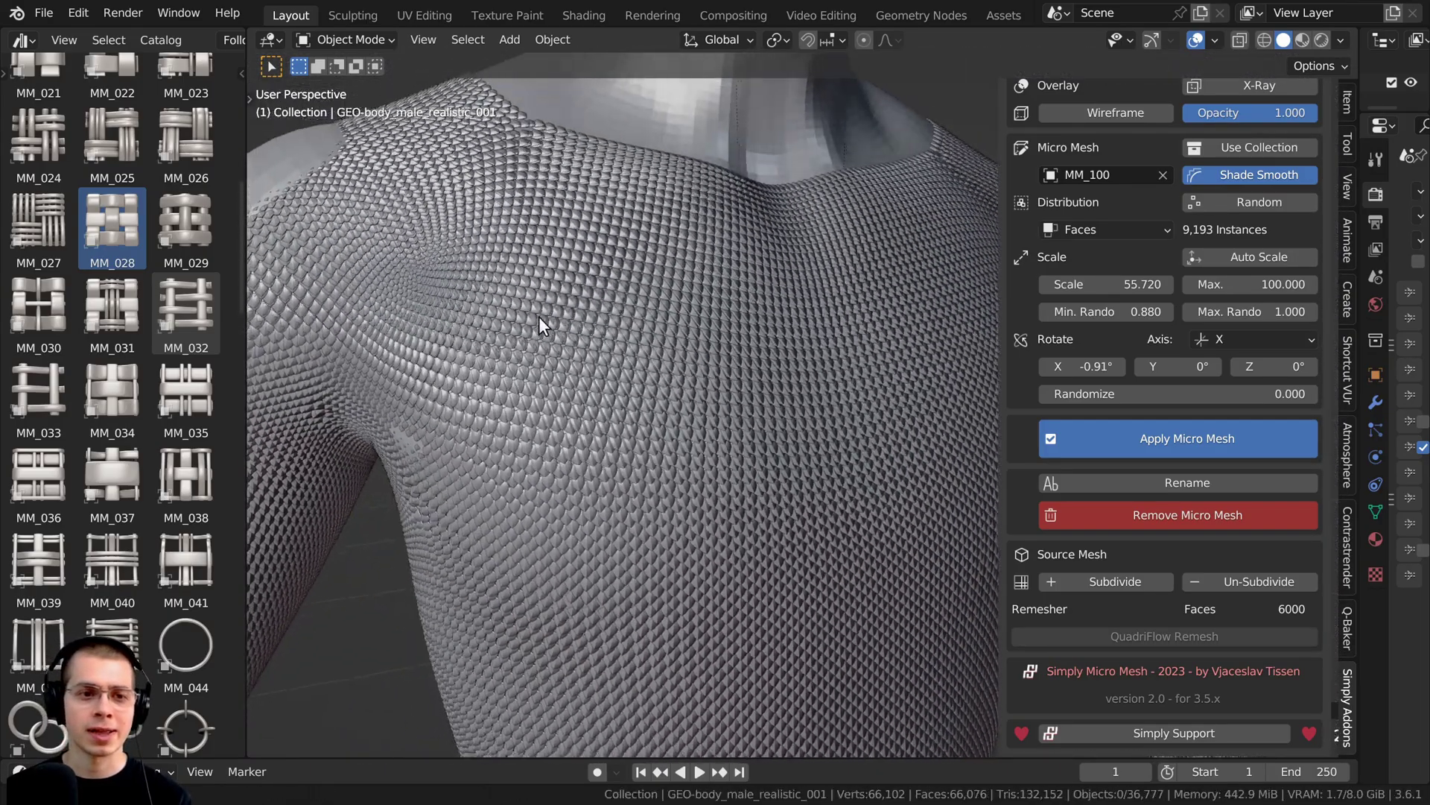
pyautogui.keyDown('ctrl'); pyautogui.moveTo(538, 316); pyautogui.dragTo(730, 288, button='middle'); pyautogui.keyUp('ctrl')
pyautogui.moveTo(708, 414); pyautogui.dragTo(703, 481, button='middle')
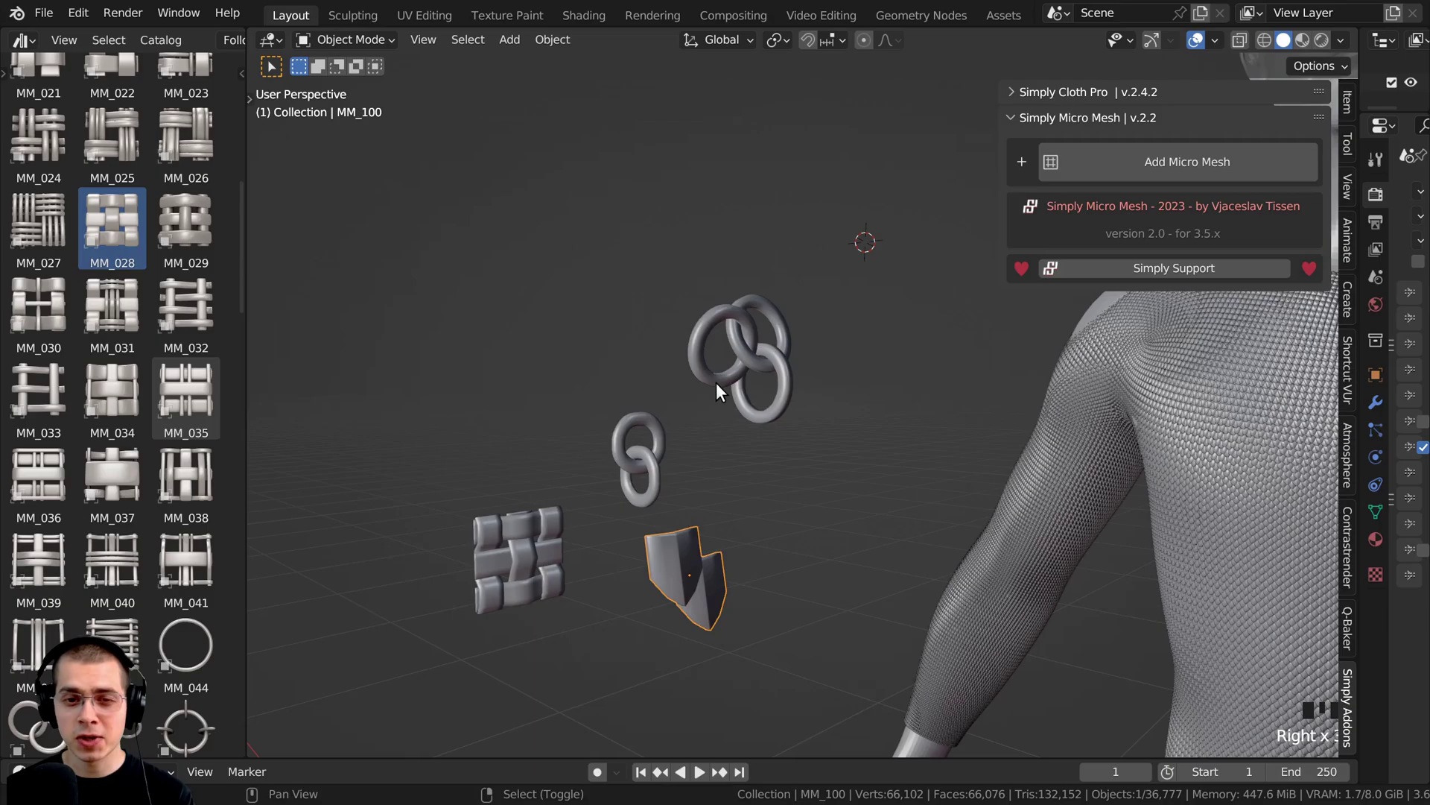
# Step: Try to move the four micro mesh source objects down along the global Z axis
pyautogui.keyDown('shift'); pyautogui.click(717, 382); pyautogui.keyUp('shift')
pyautogui.keyDown('shift'); pyautogui.rightClick(646, 417); pyautogui.keyUp('shift')
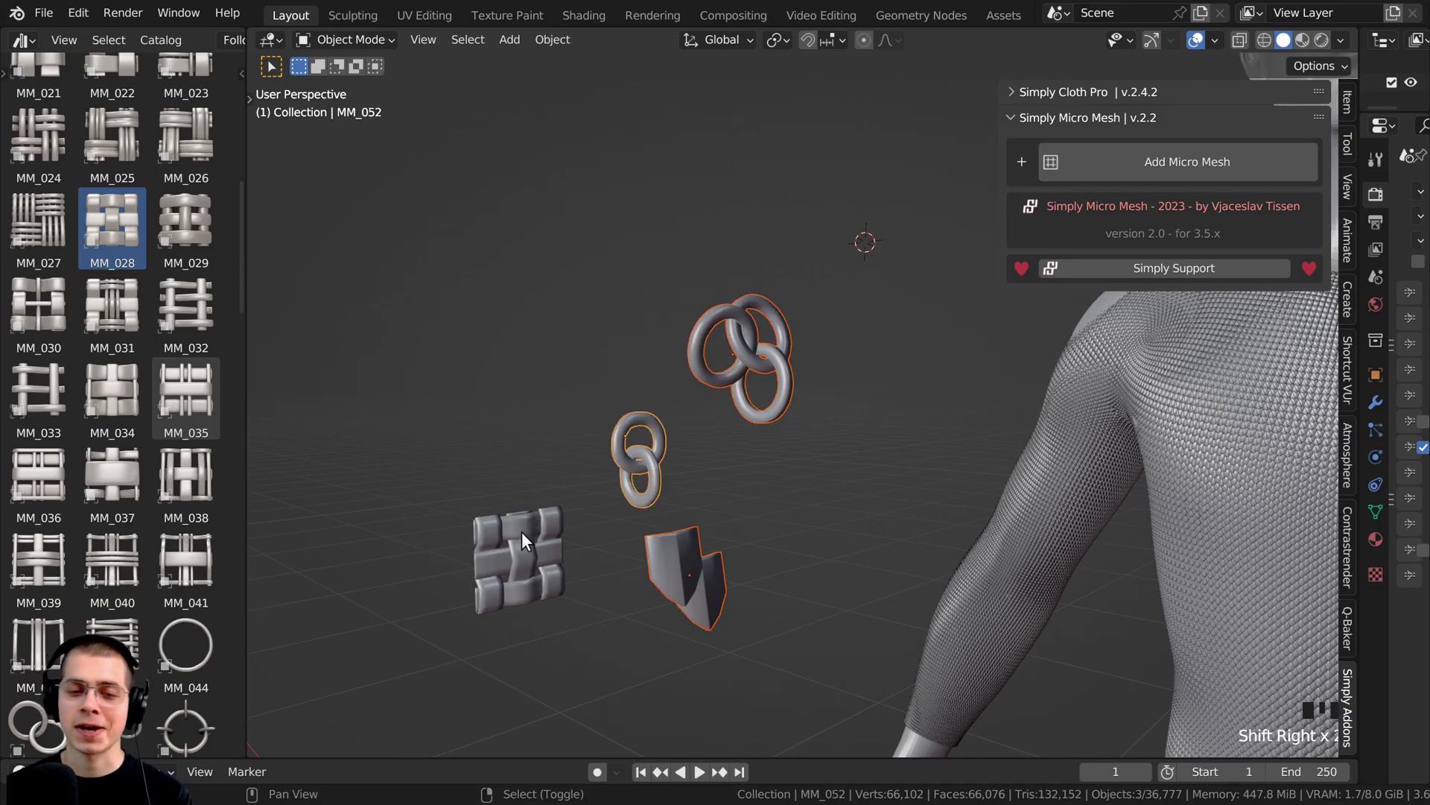
pyautogui.keyDown('shift'); pyautogui.rightClick(521, 530); pyautogui.keyUp('shift')
pyautogui.moveTo(588, 512); pyautogui.dragTo(670, 537, button='middle')
pyautogui.press('g')
pyautogui.press('z')
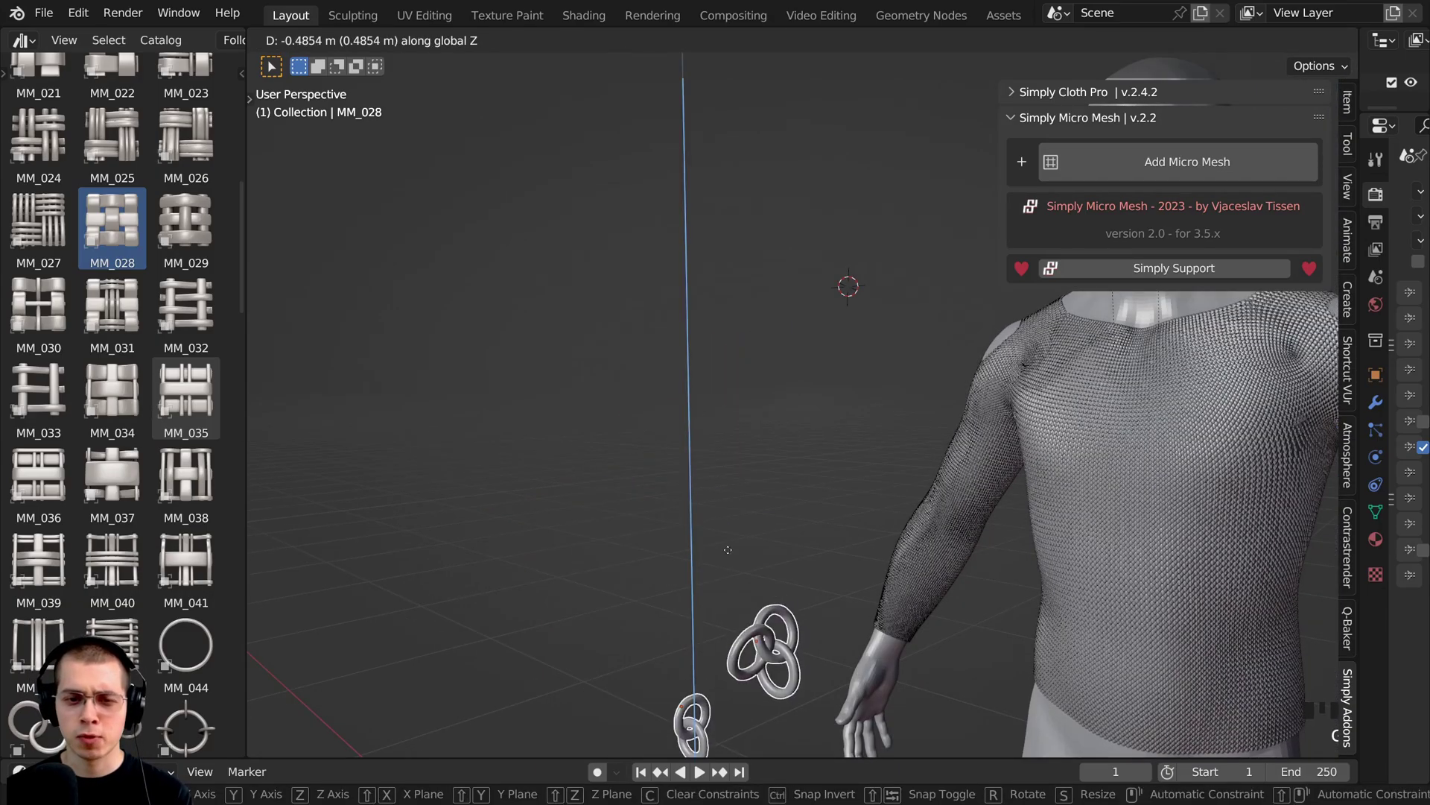
pyautogui.press('Escape')
# Step: Enlarge the Outliner, expand Collection and select the four visible micro mesh source objects to identify them in the list
pyautogui.moveTo(1364, 224); pyautogui.dragTo(1095, 219)
pyautogui.moveTo(1157, 110); pyautogui.dragTo(1156, 269)
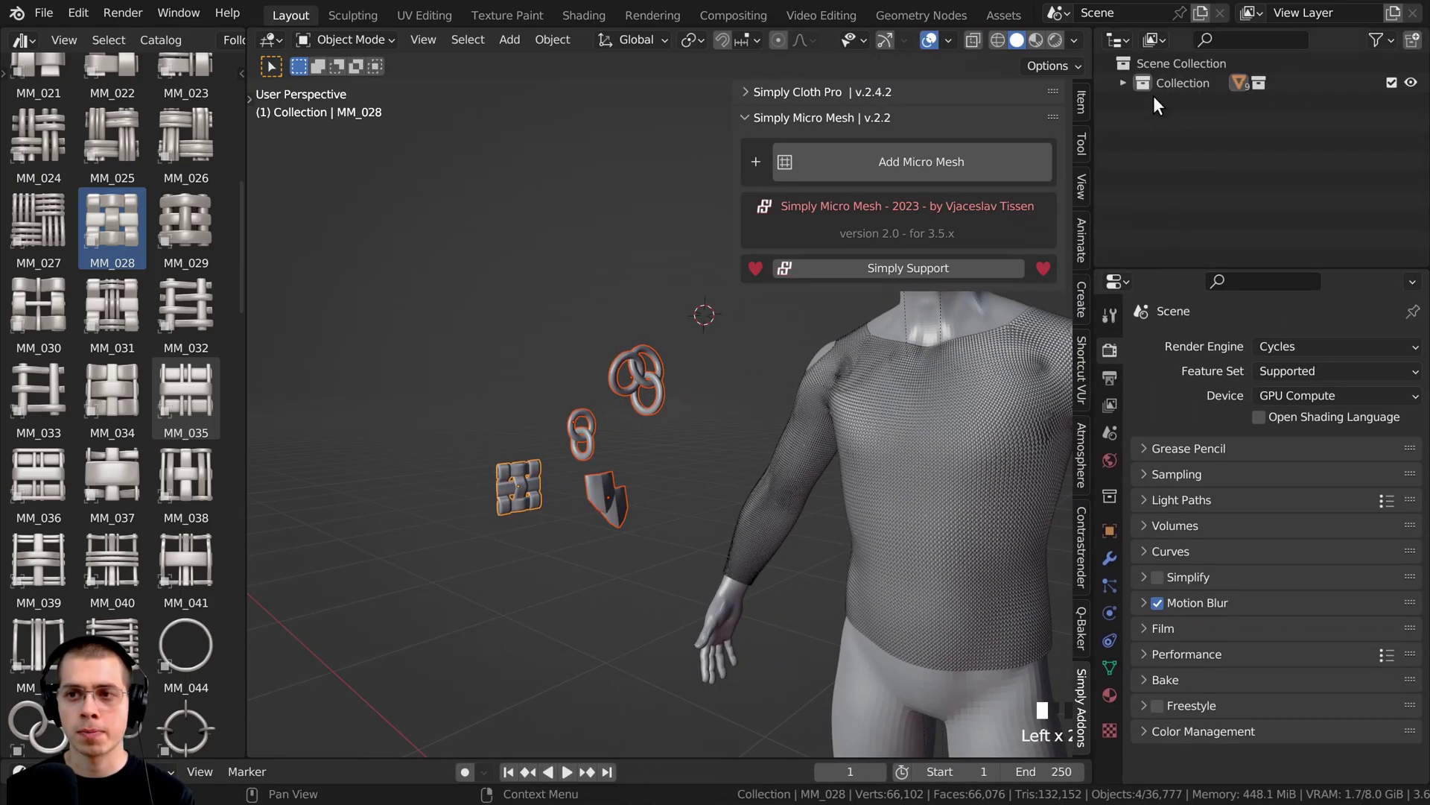
pyautogui.click(1124, 84)
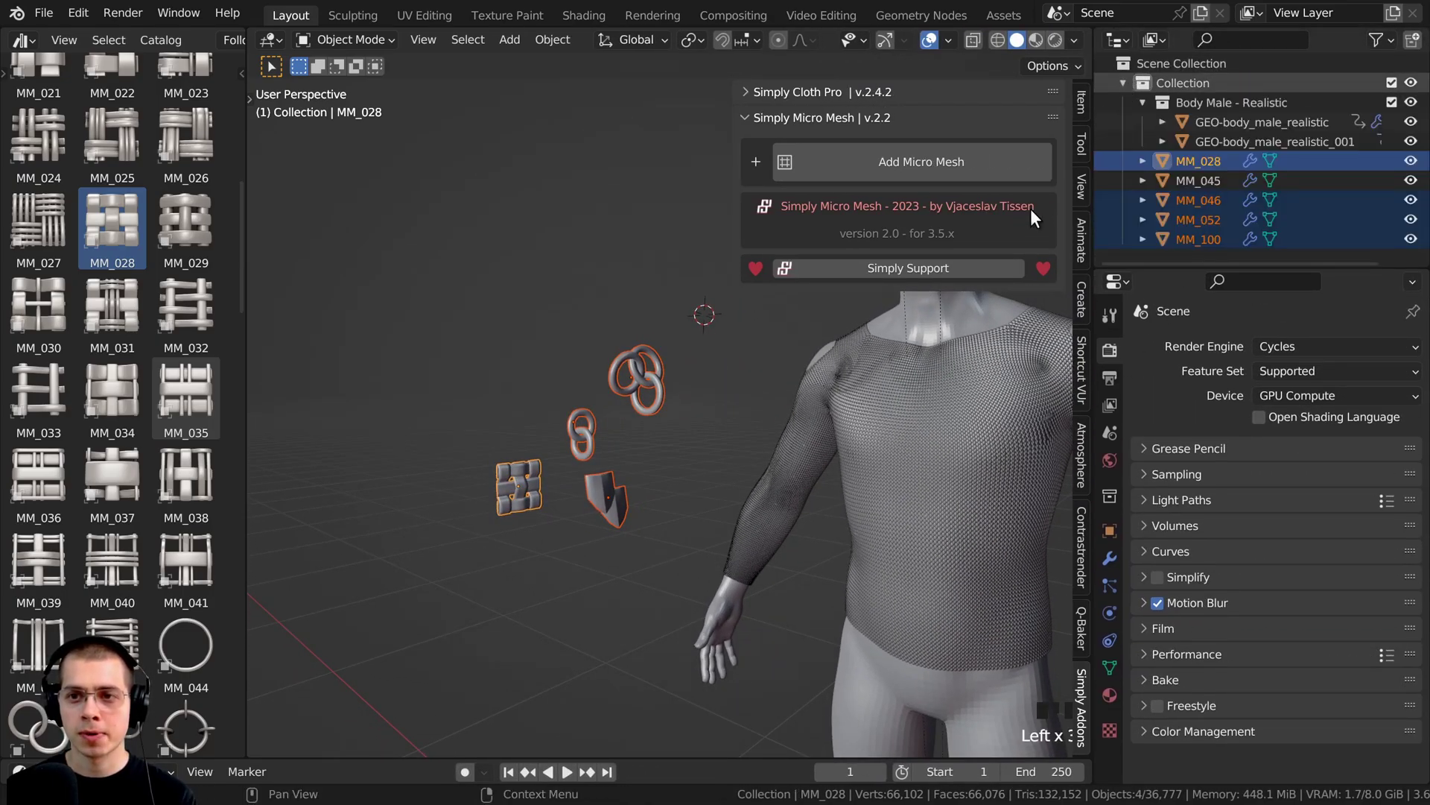
pyautogui.rightClick(613, 389)
pyautogui.keyDown('shift'); pyautogui.rightClick(606, 514); pyautogui.keyUp('shift')
pyautogui.keyDown('shift'); pyautogui.rightClick(586, 439); pyautogui.keyUp('shift')
pyautogui.keyDown('shift'); pyautogui.rightClick(525, 472); pyautogui.keyUp('shift')
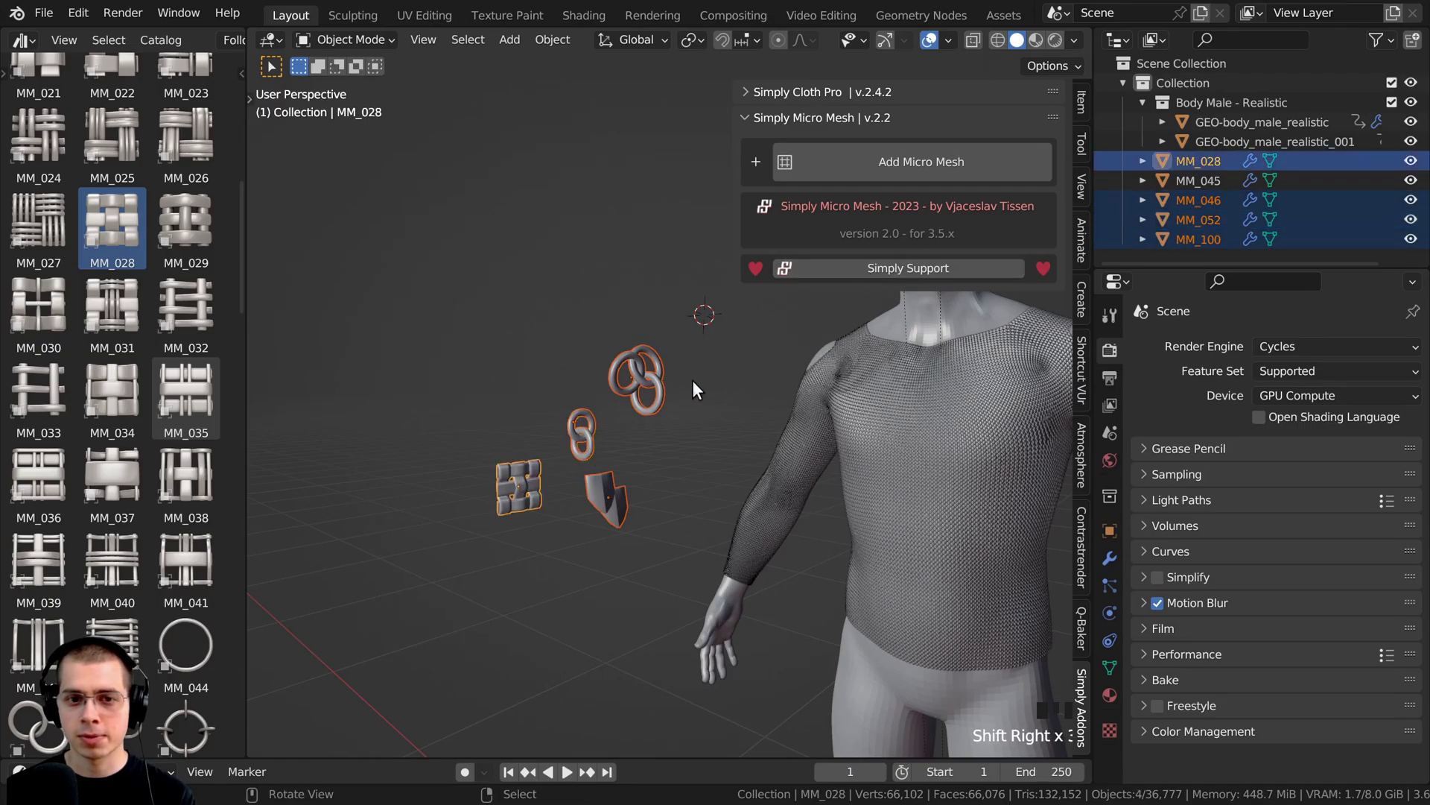
# Step: Enable the Outliner's render visibility toggles and hide MM_028, MM_046, MM_052 and MM_100 in the viewport
pyautogui.click(1375, 41)
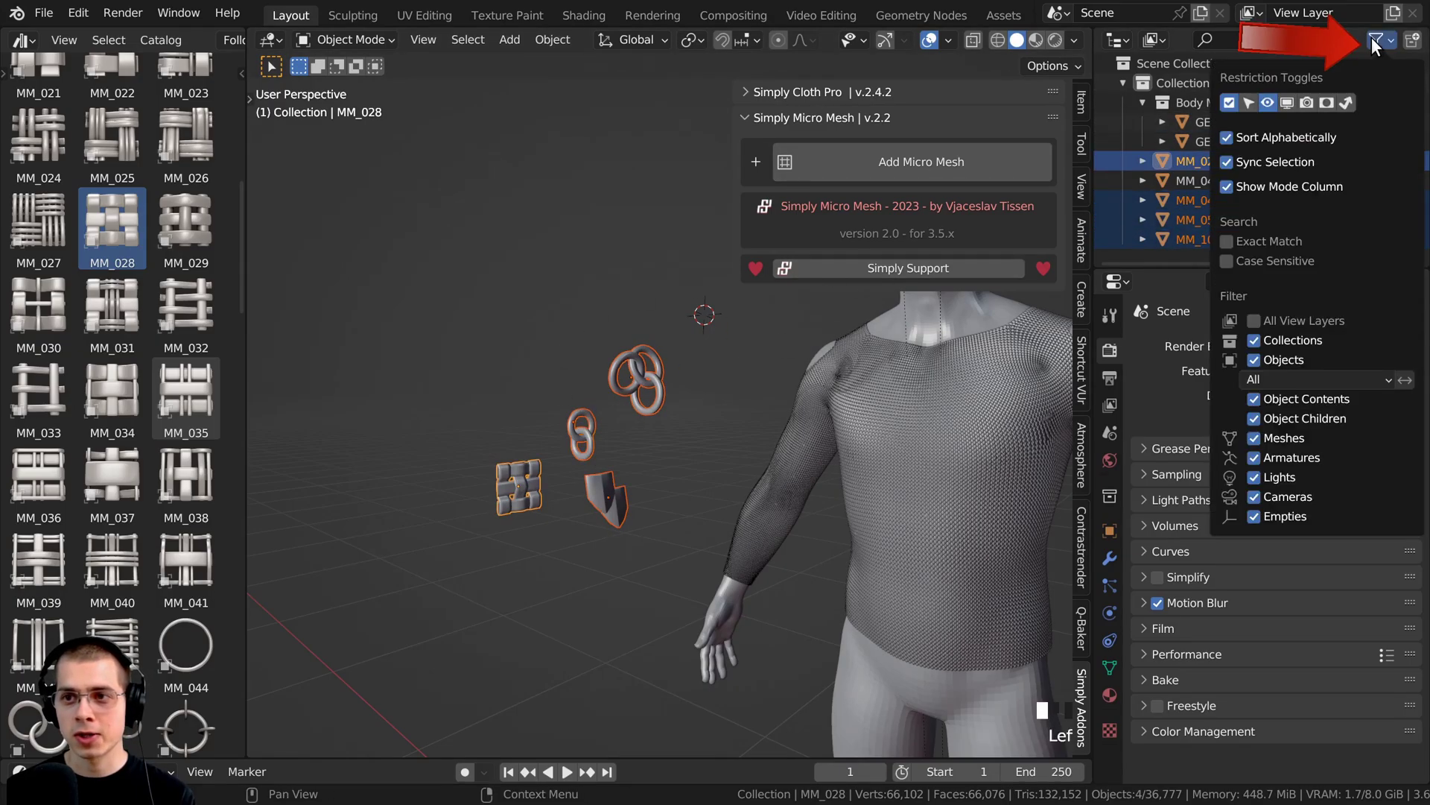
pyautogui.click(1307, 102)
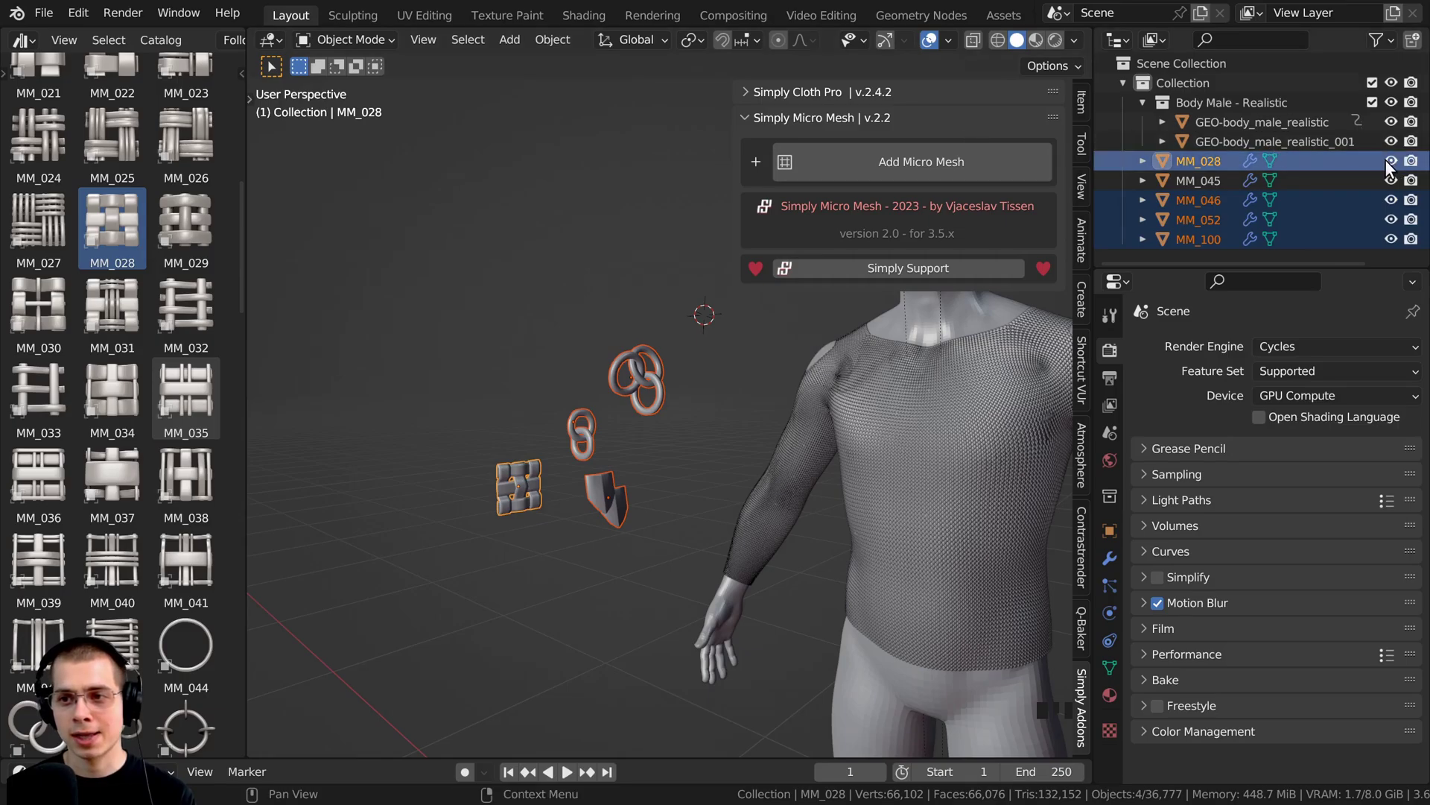
pyautogui.click(1391, 161)
pyautogui.click(1391, 161)
pyautogui.click(1391, 161)
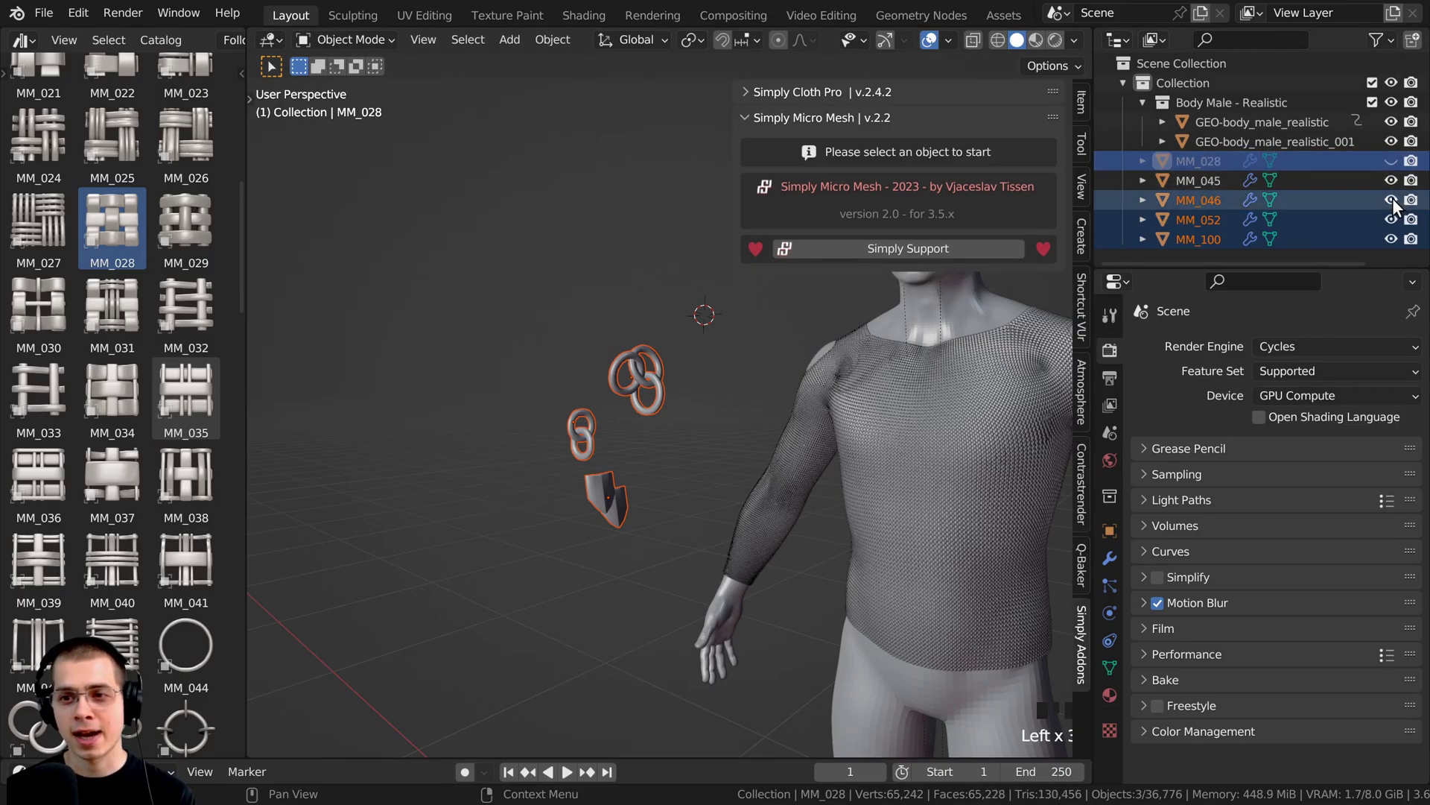
pyautogui.moveTo(1391, 199); pyautogui.dragTo(1392, 239)
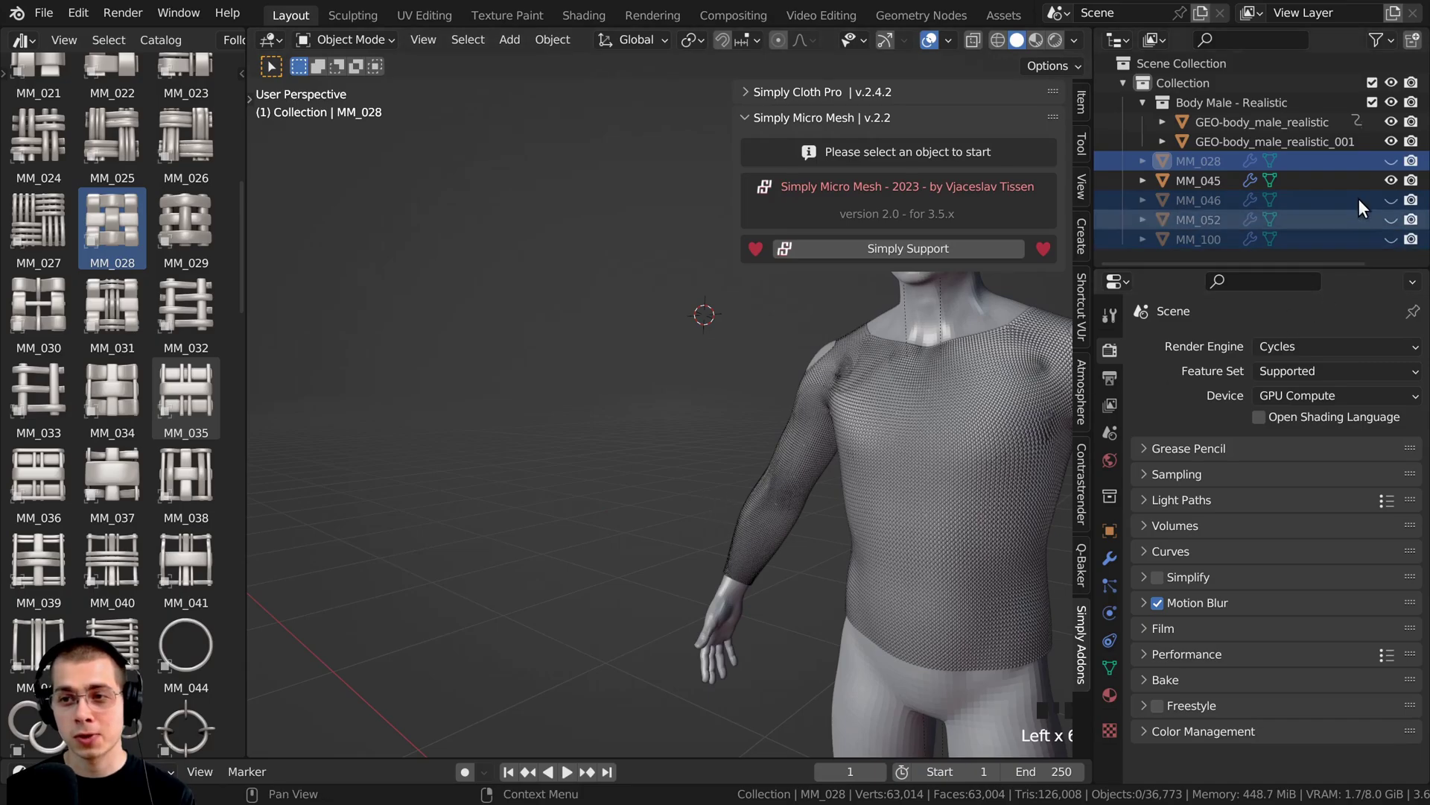
# Step: Disable MM_028, MM_046, MM_052 and MM_100 in renders, deselect everything and inspect the shirt's scales
pyautogui.click(1410, 161)
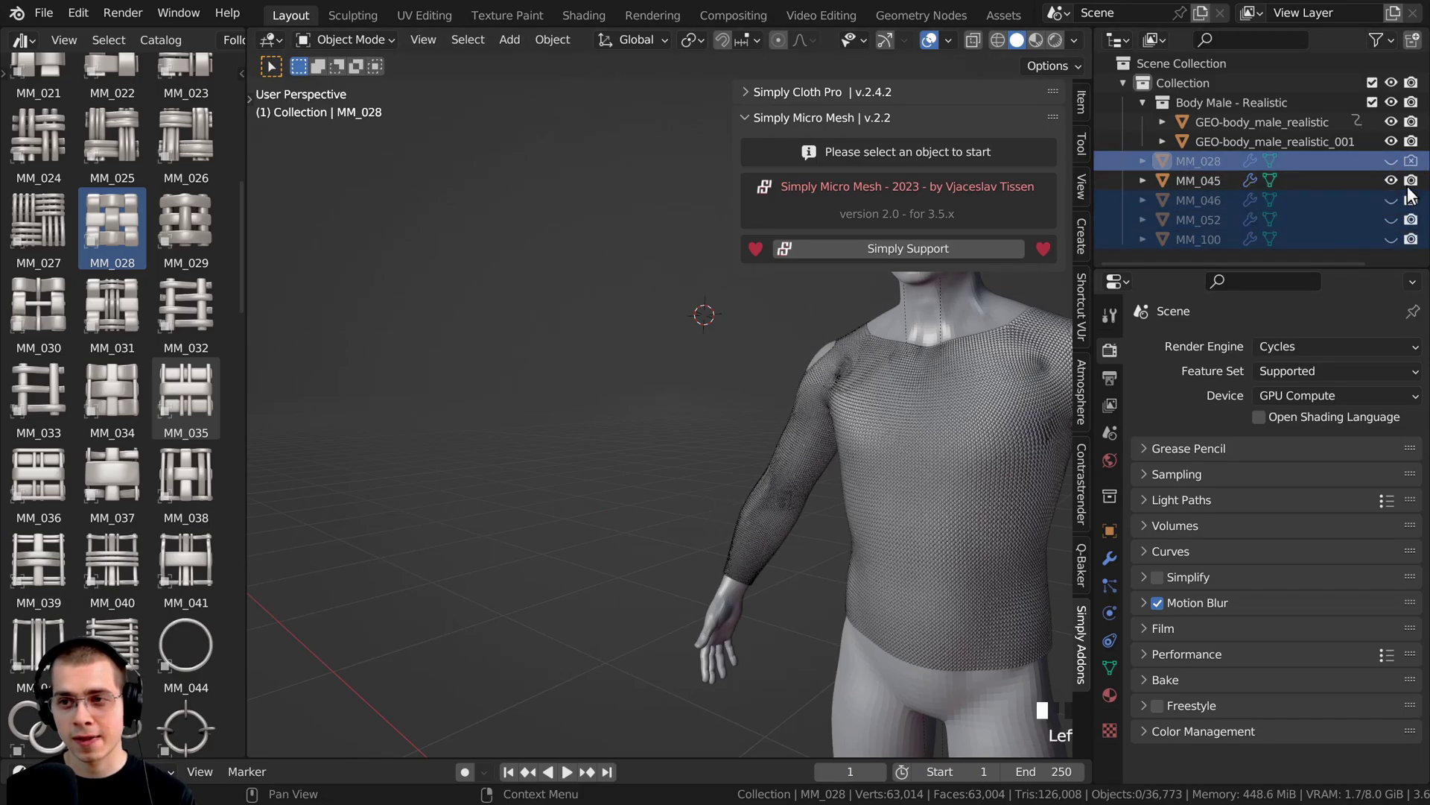
pyautogui.click(1411, 199)
pyautogui.click(1410, 220)
pyautogui.click(1411, 240)
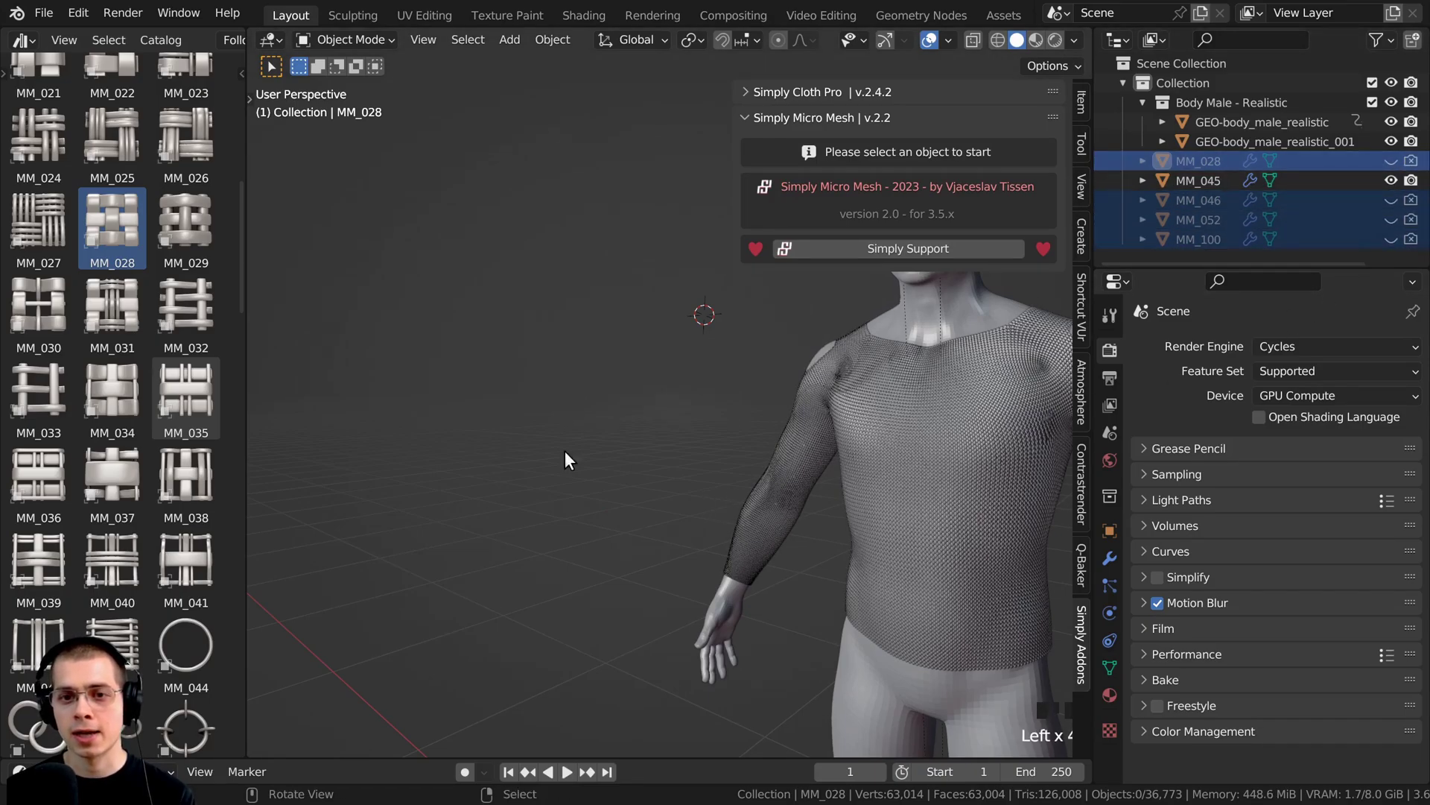
pyautogui.moveTo(656, 406); pyautogui.dragTo(947, 321, button='middle')
pyautogui.press('a')
pyautogui.press('a')
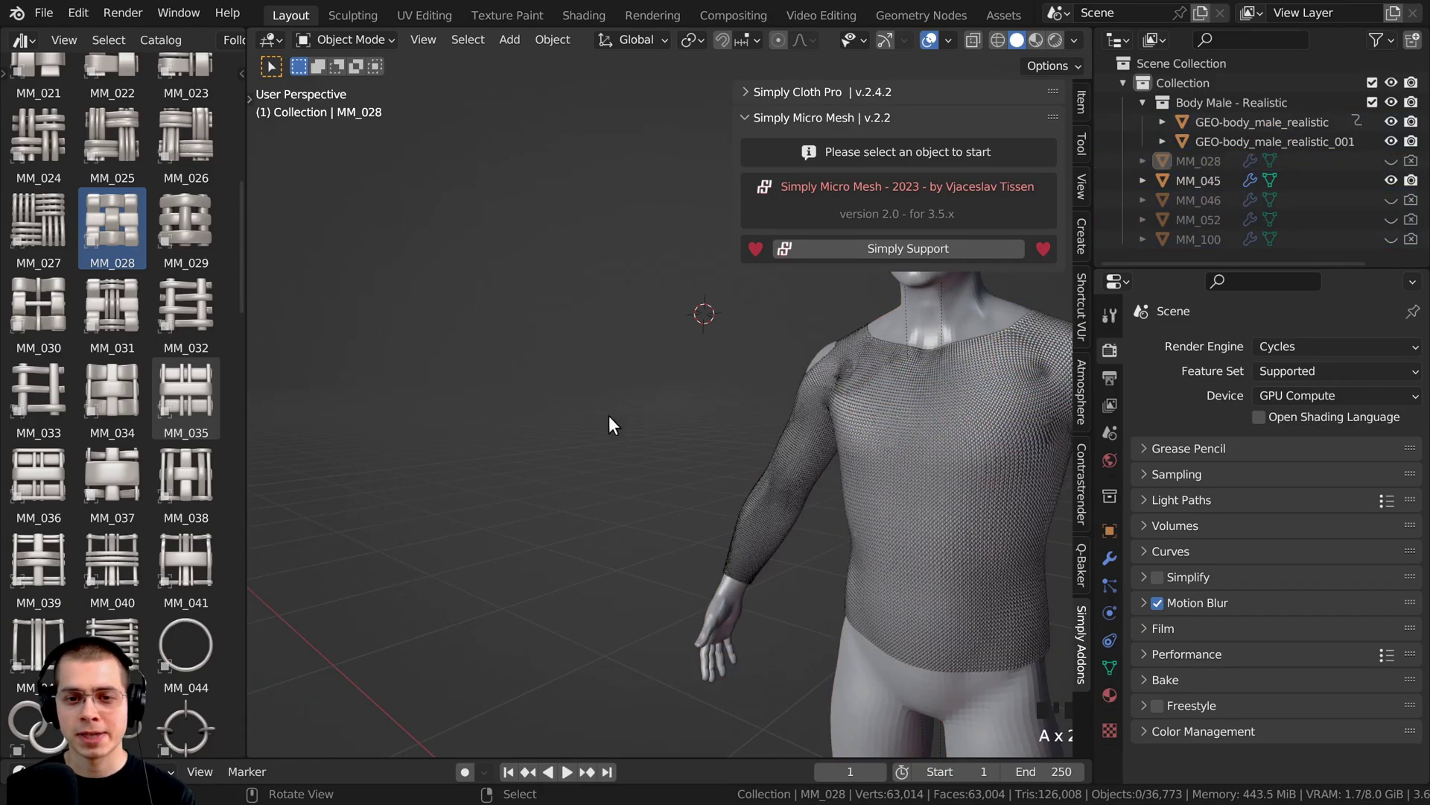
pyautogui.scroll(4, 819, 395)
pyautogui.keyDown('shift'); pyautogui.moveTo(724, 426); pyautogui.dragTo(685, 359, button='middle'); pyautogui.keyUp('shift')
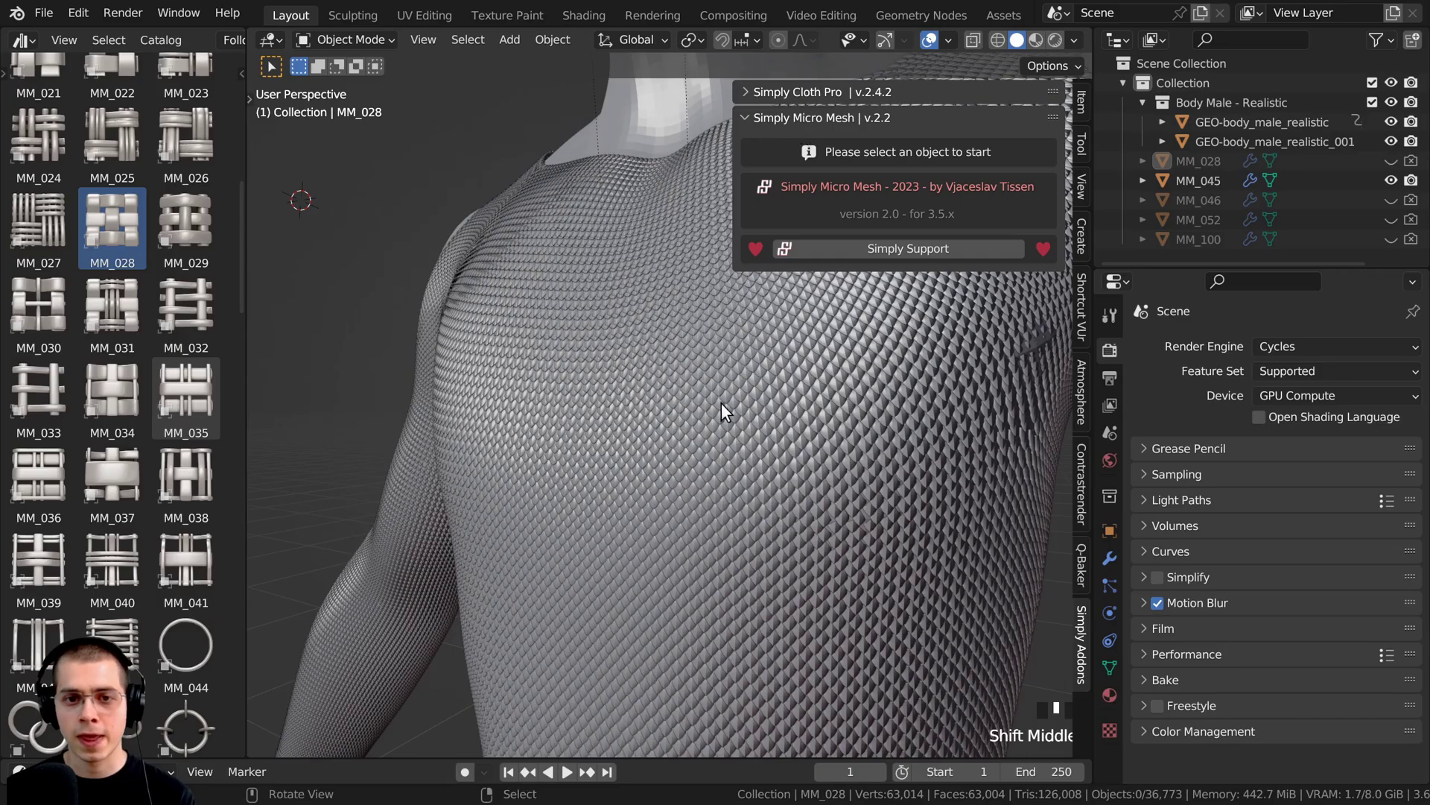
pyautogui.scroll(-3, 721, 402)
pyautogui.keyDown('shift'); pyautogui.moveTo(438, 346); pyautogui.dragTo(456, 344, button='middle'); pyautogui.keyUp('shift')
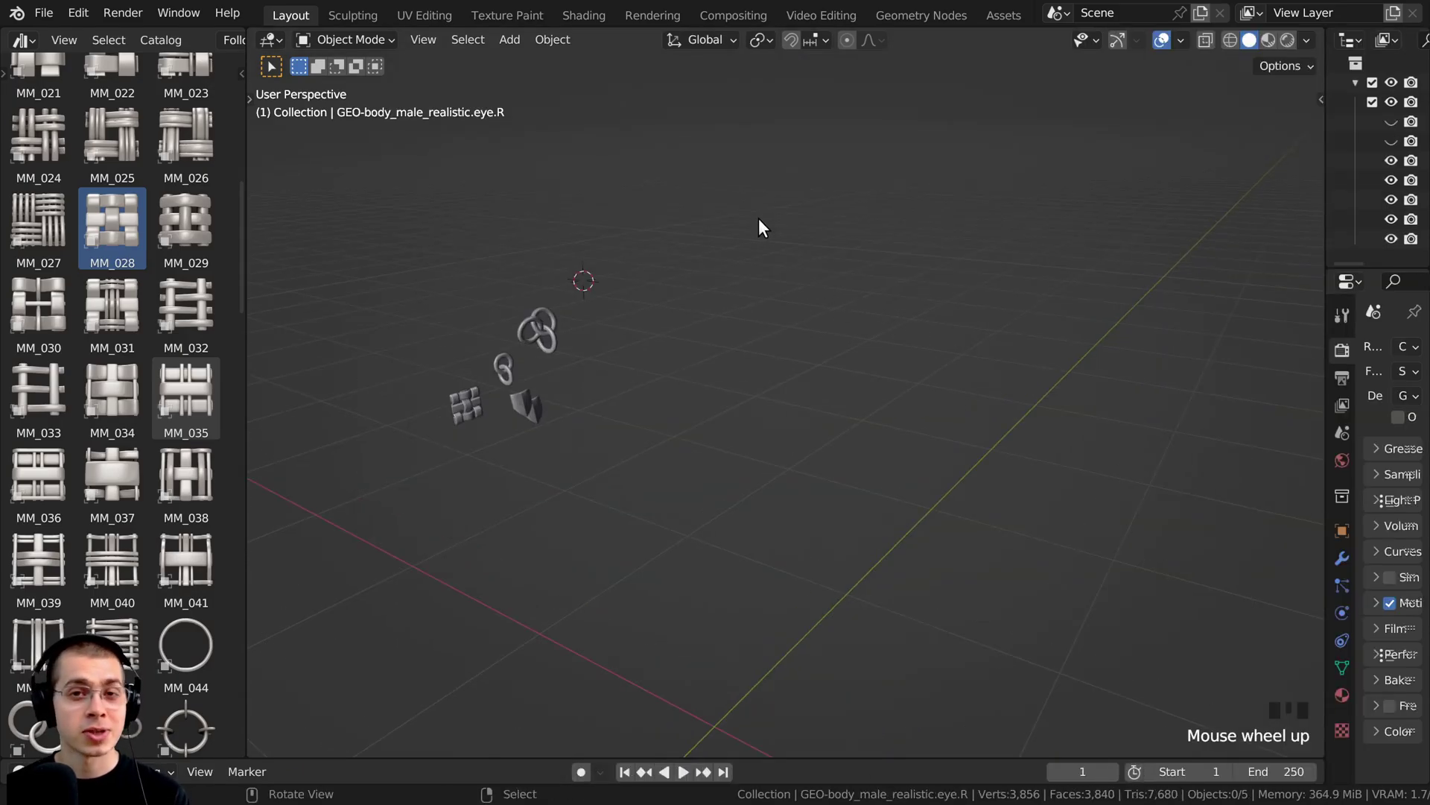
# Step: Add a mesh plane at the 3D cursor
pyautogui.hotkey('shift', 'a')
pyautogui.moveTo(757, 213)
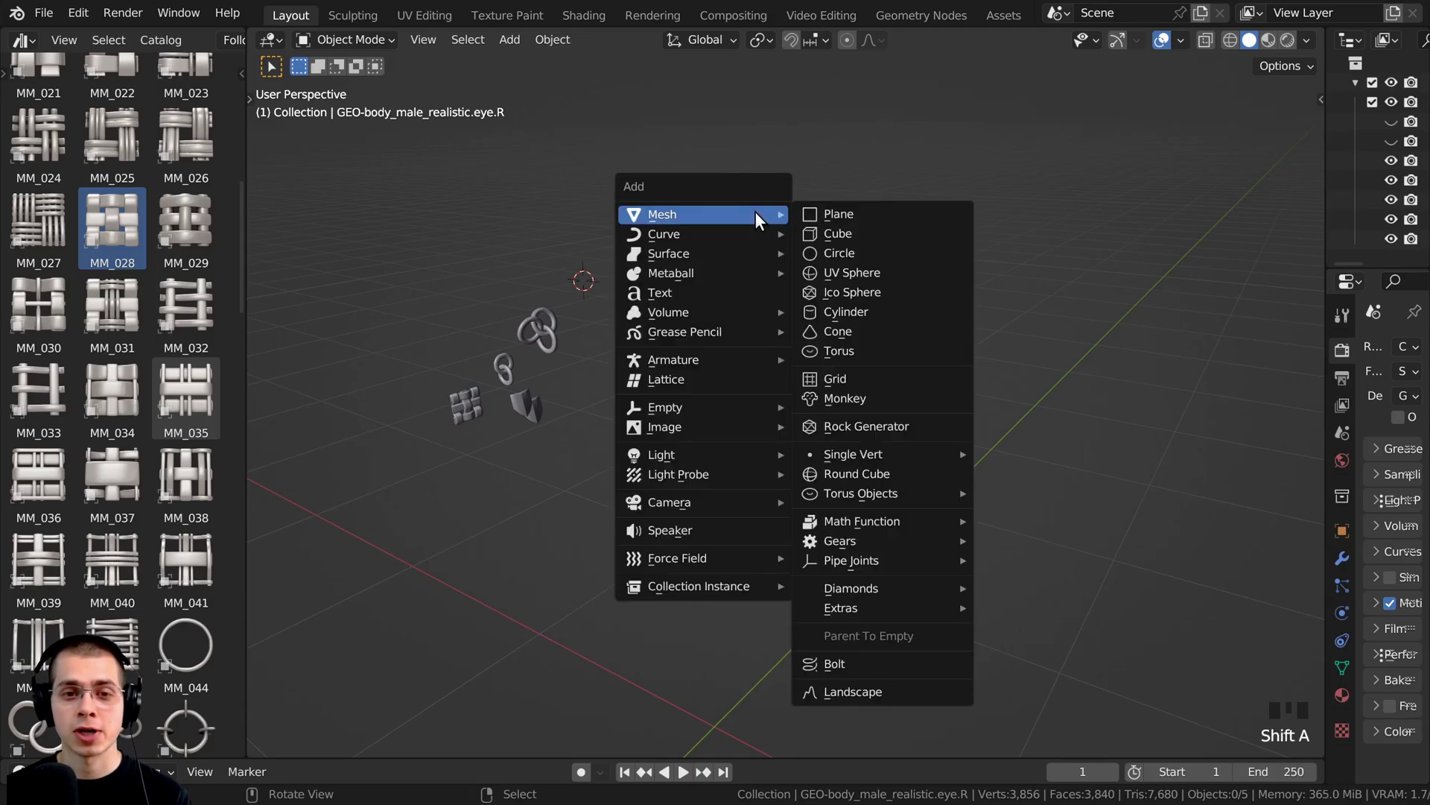
pyautogui.click(845, 214)
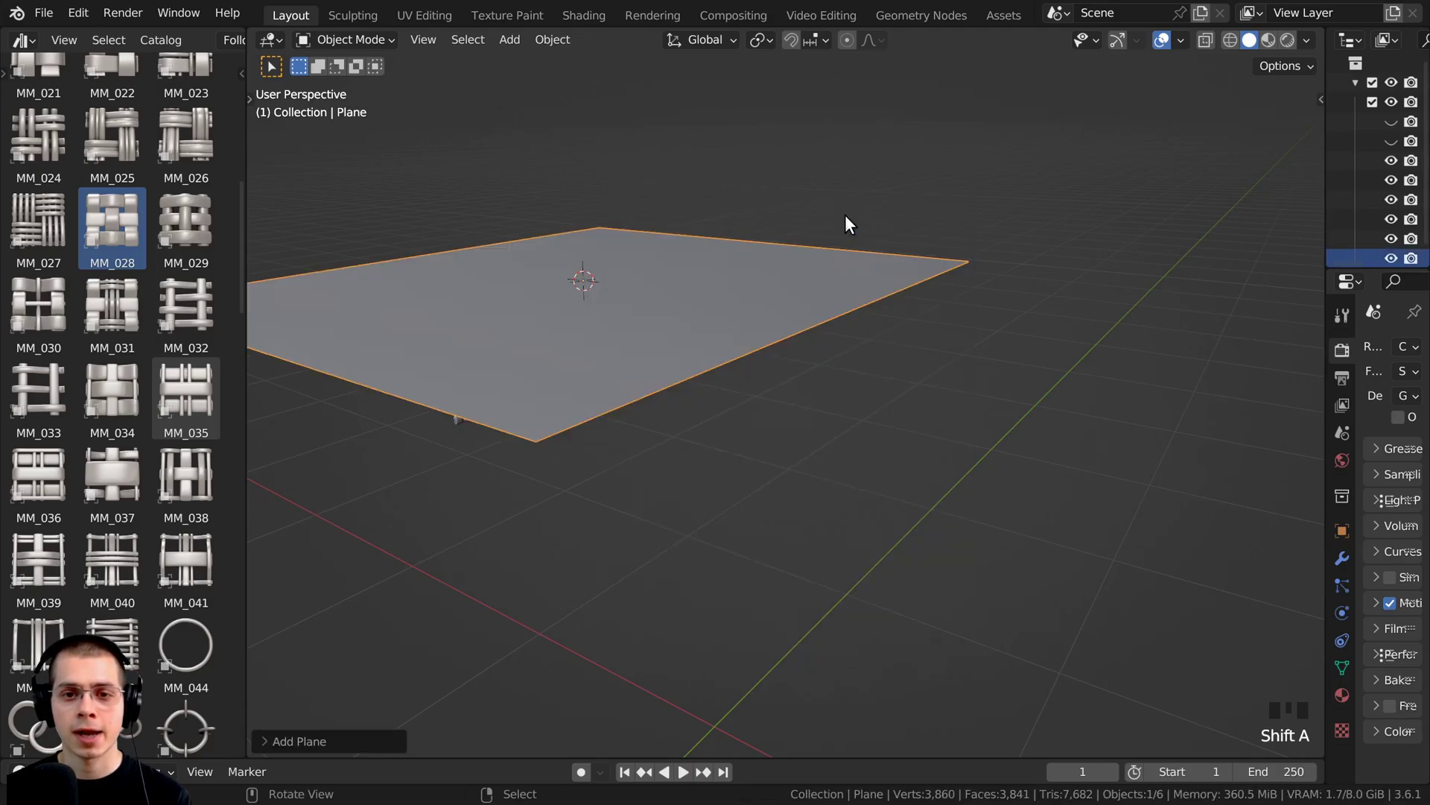
pyautogui.moveTo(825, 239); pyautogui.dragTo(827, 251, button='middle')
# Step: Subdivide the plane's mesh six times in Edit Mode
pyautogui.press('Tab')
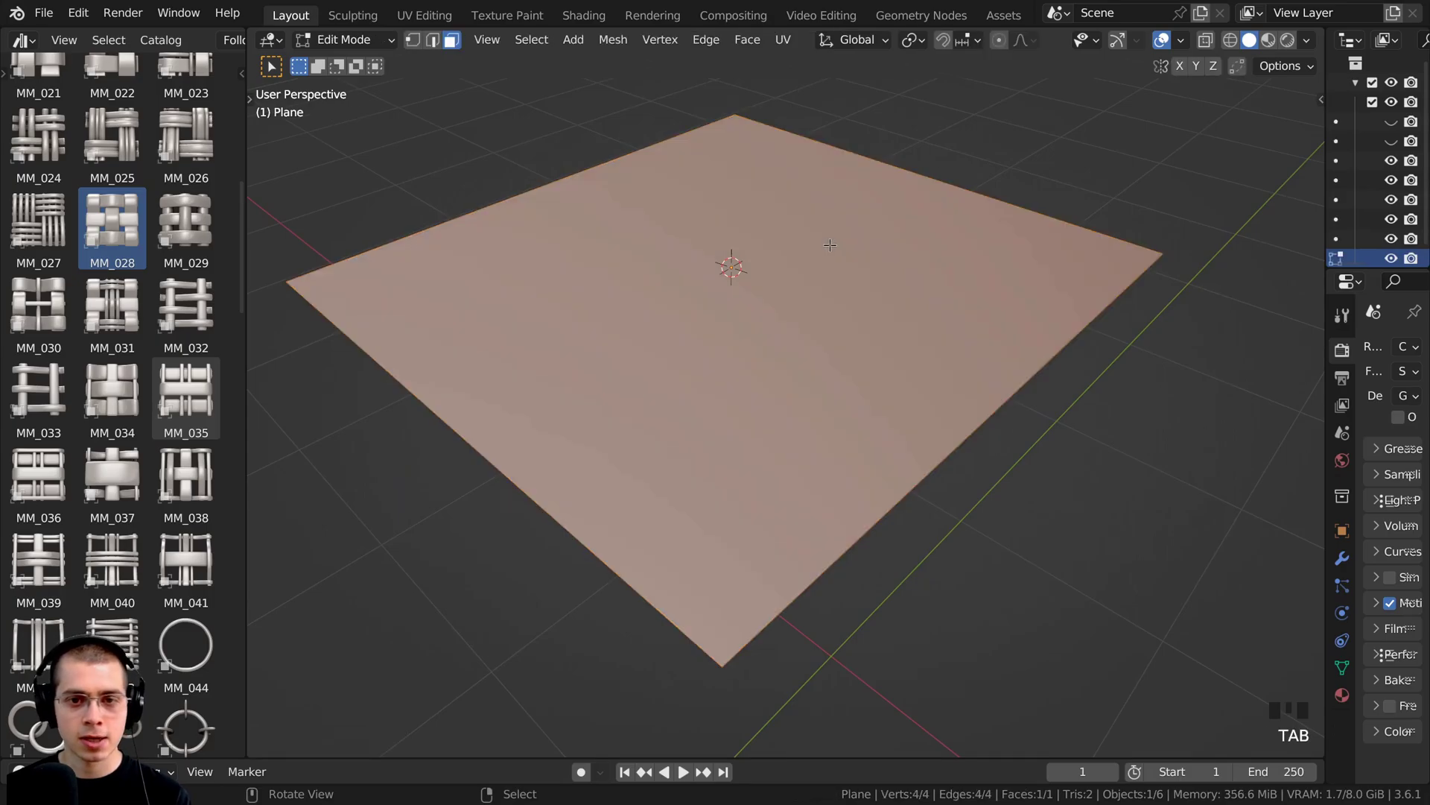
pyautogui.press('w')
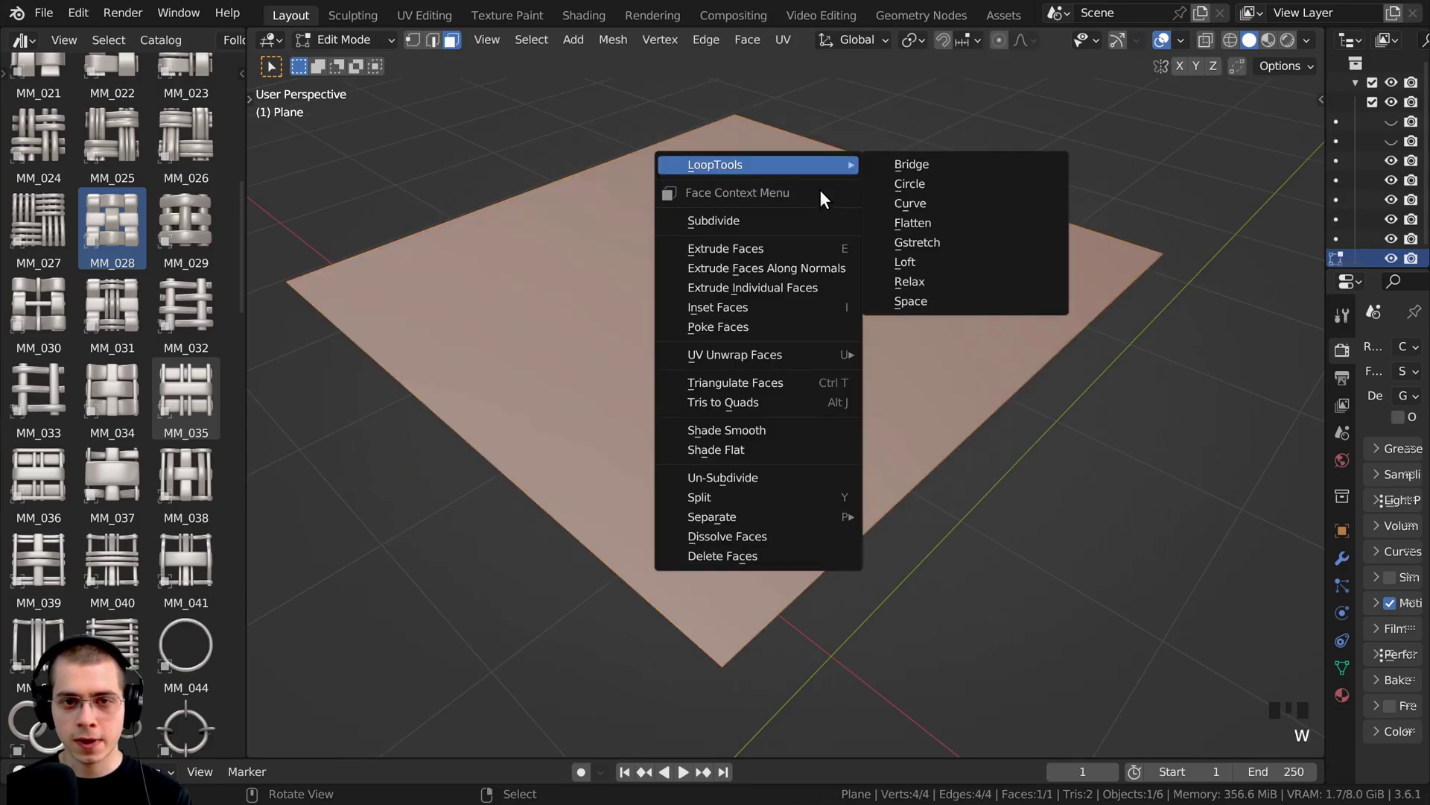
pyautogui.click(766, 217)
pyautogui.press('w')
pyautogui.click(765, 220)
pyautogui.press('w')
pyautogui.click(764, 221)
pyautogui.press('w')
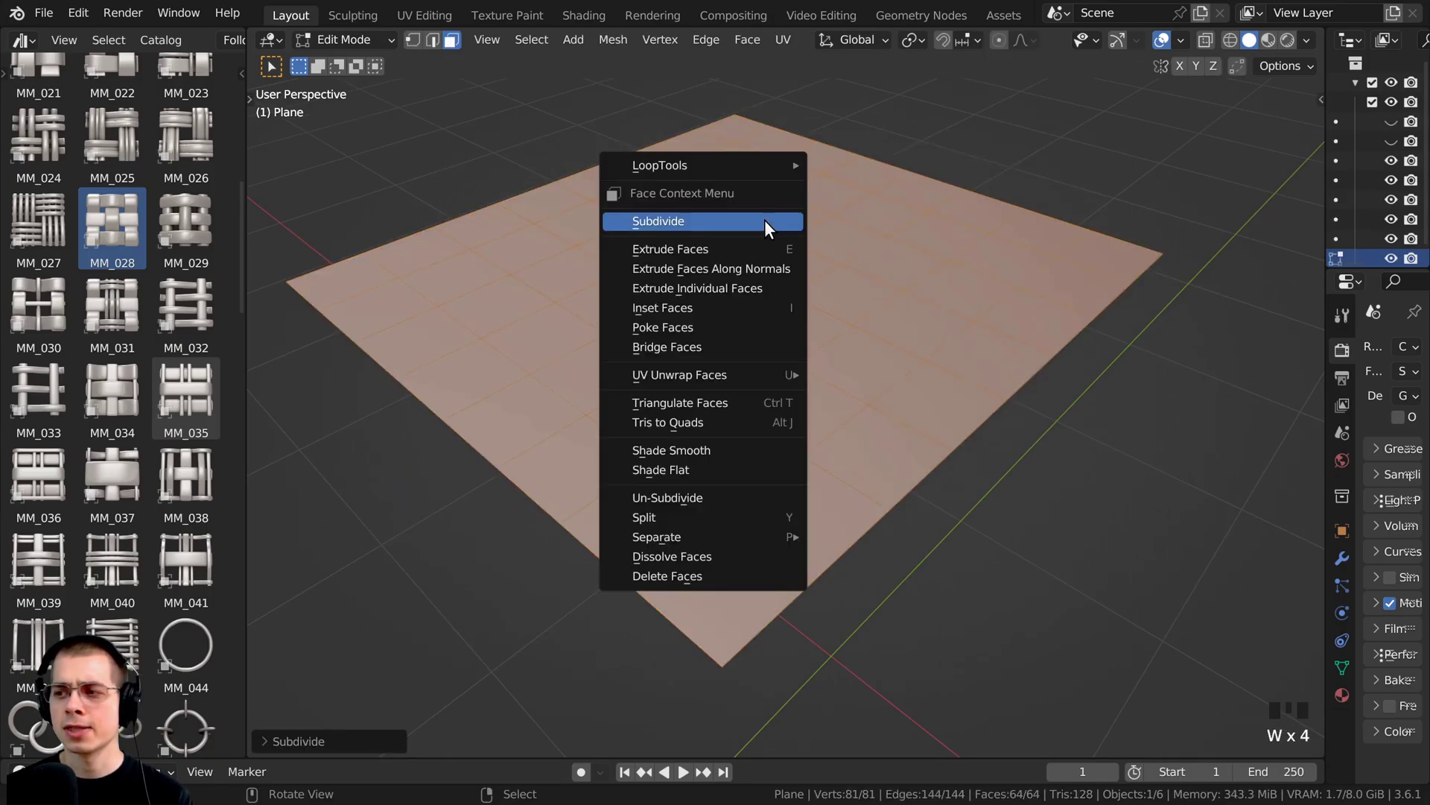
pyautogui.click(765, 220)
pyautogui.press('w')
pyautogui.click(764, 221)
pyautogui.press('w')
pyautogui.click(765, 221)
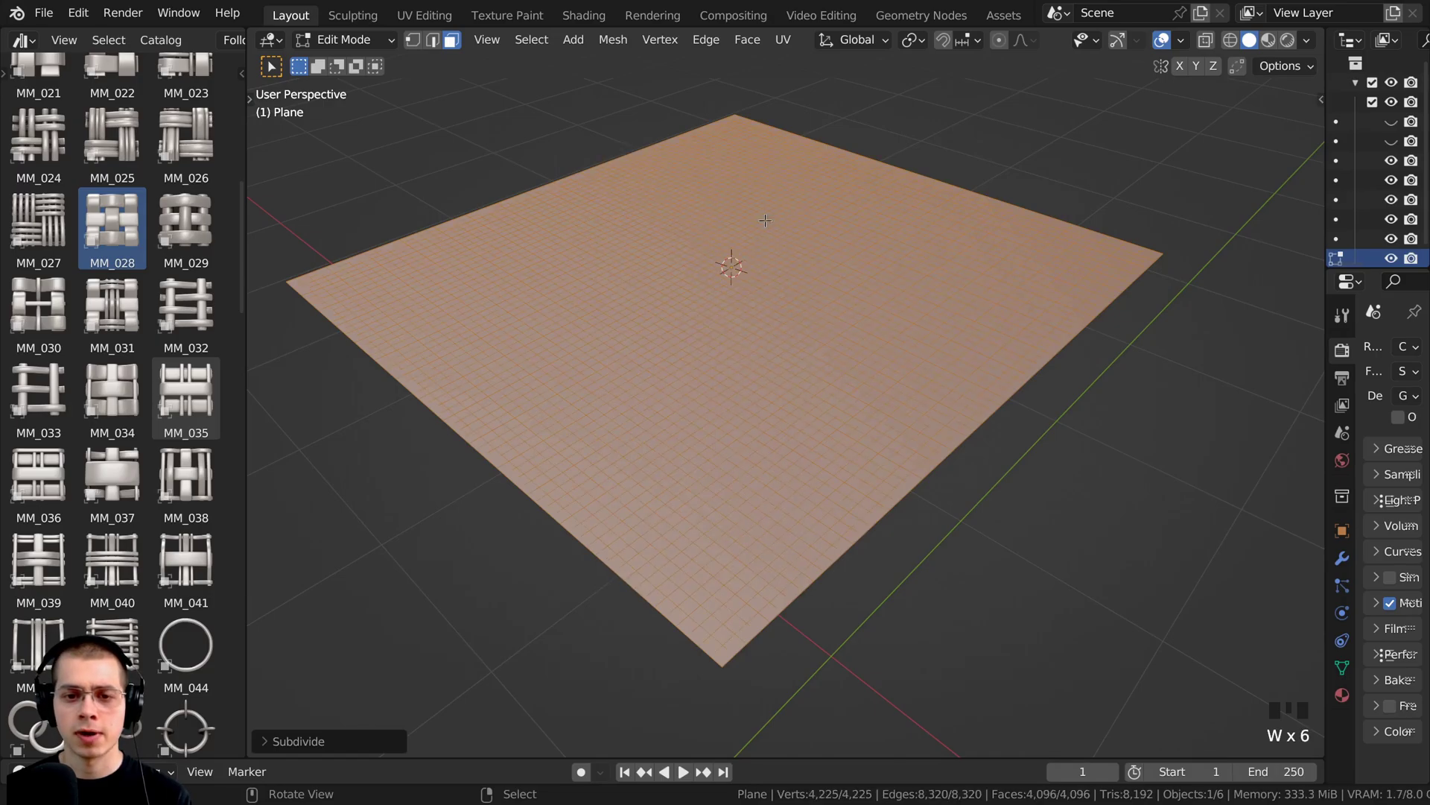
# Step: Select the plane's far corner face and assign it to a new vertex group with weight 1.000
pyautogui.scroll(3, 777, 219)
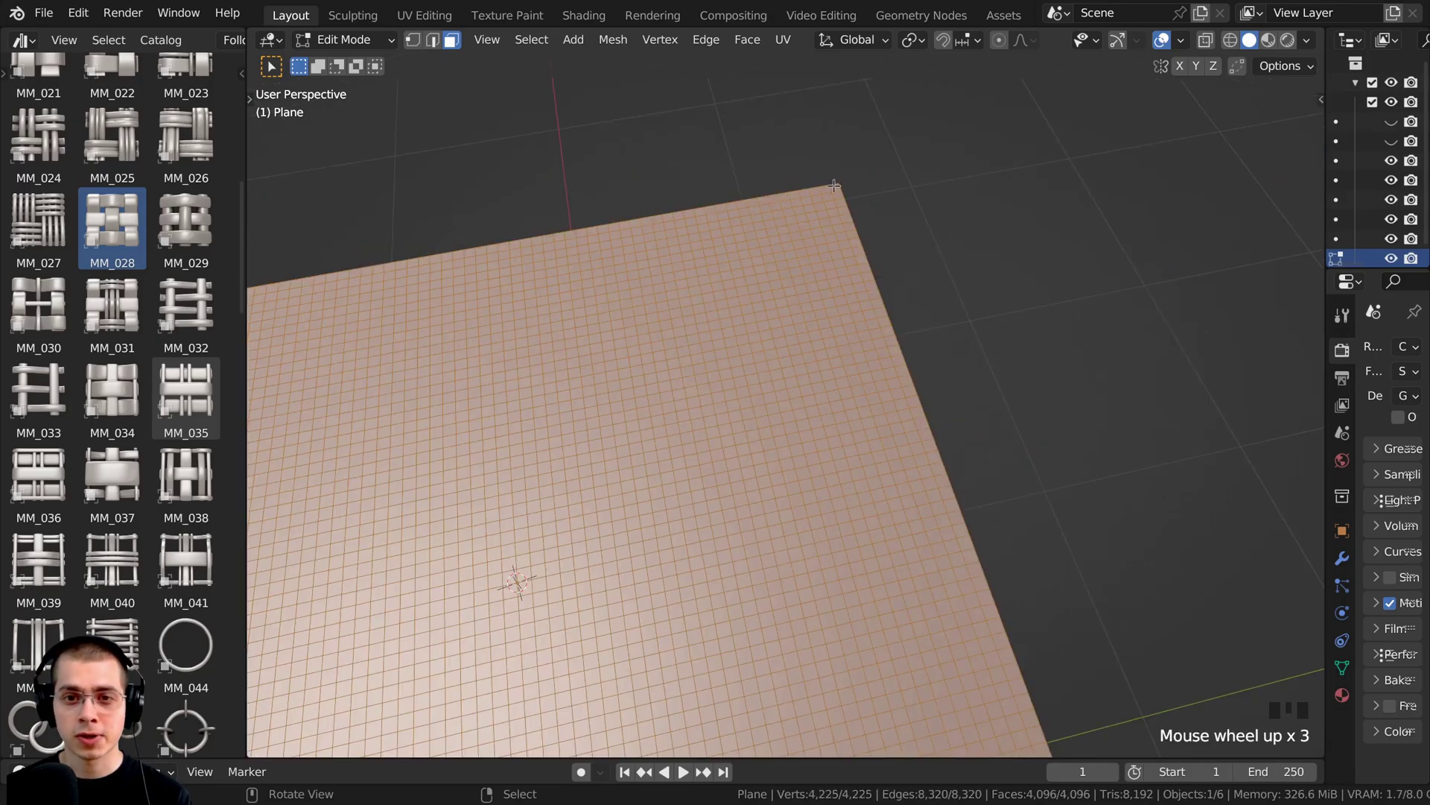
pyautogui.rightClick(834, 186)
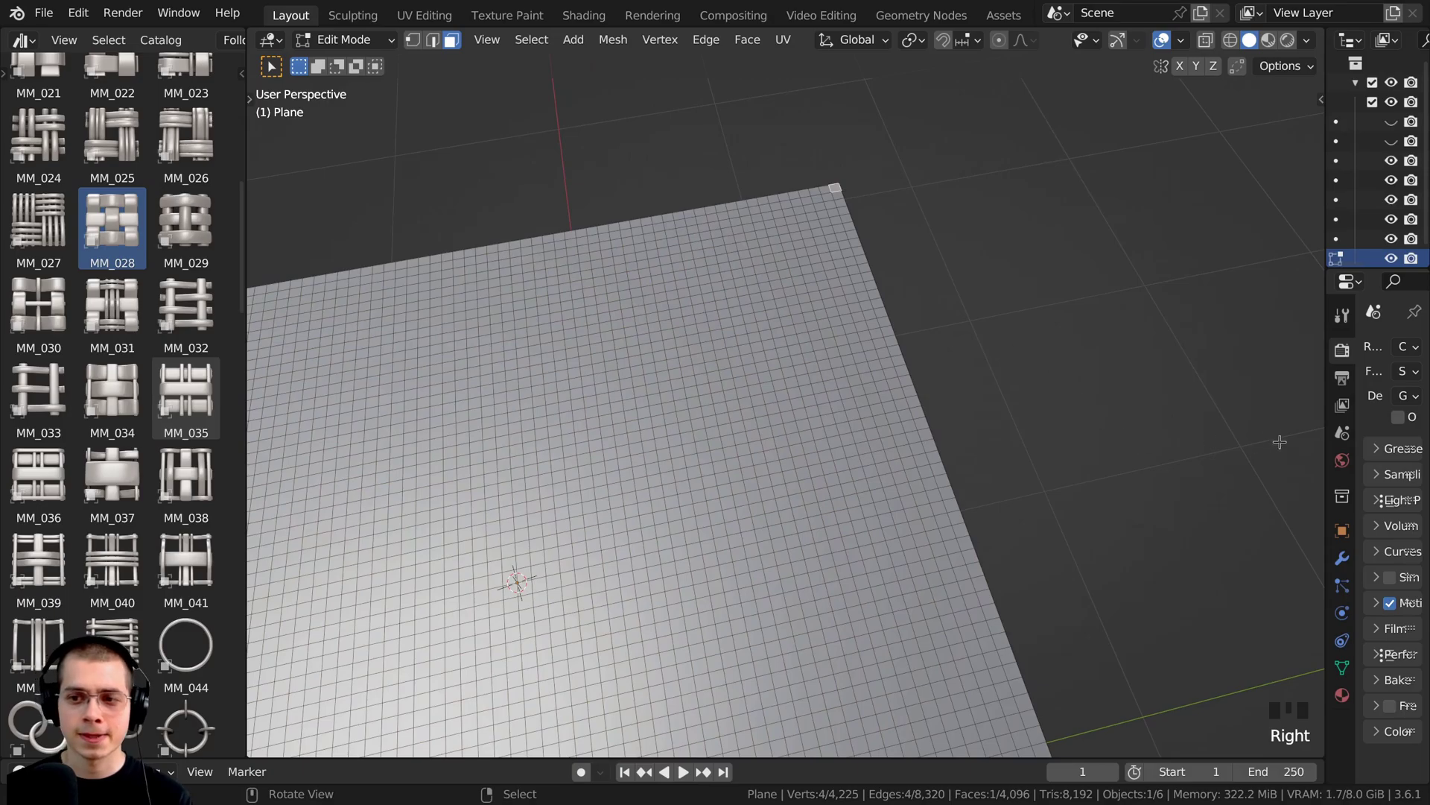
pyautogui.moveTo(1325, 435); pyautogui.dragTo(1122, 447)
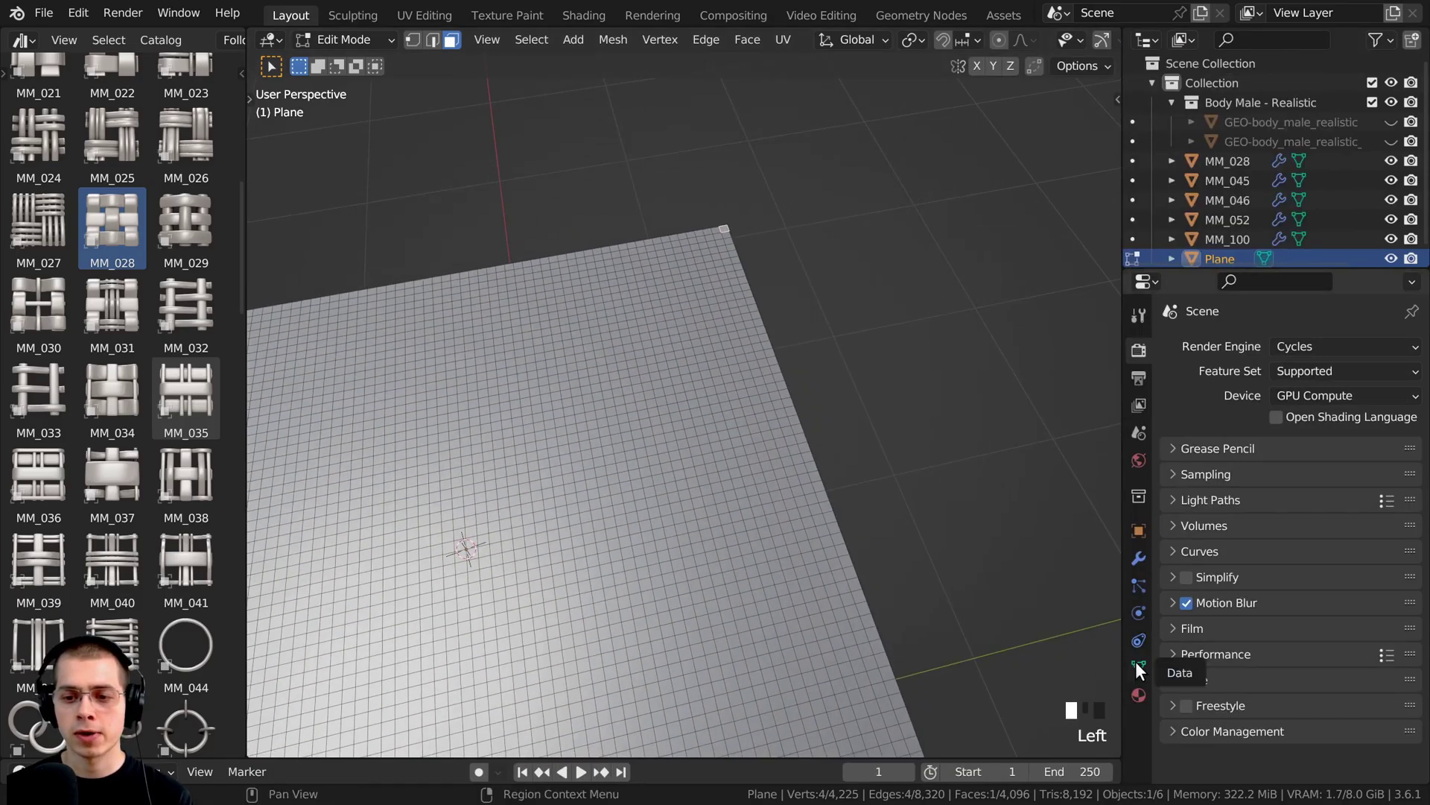
pyautogui.click(1136, 661)
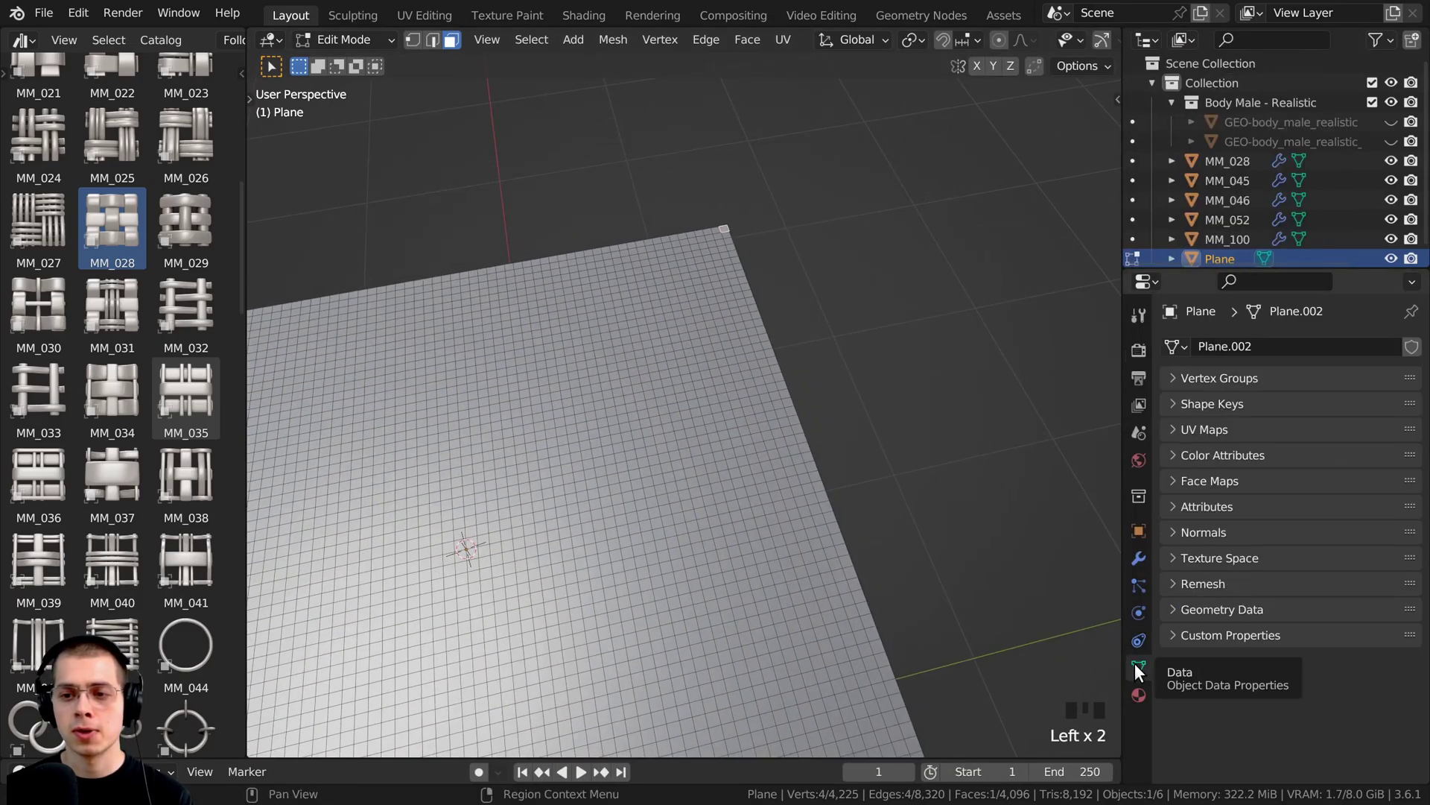
pyautogui.click(1171, 377)
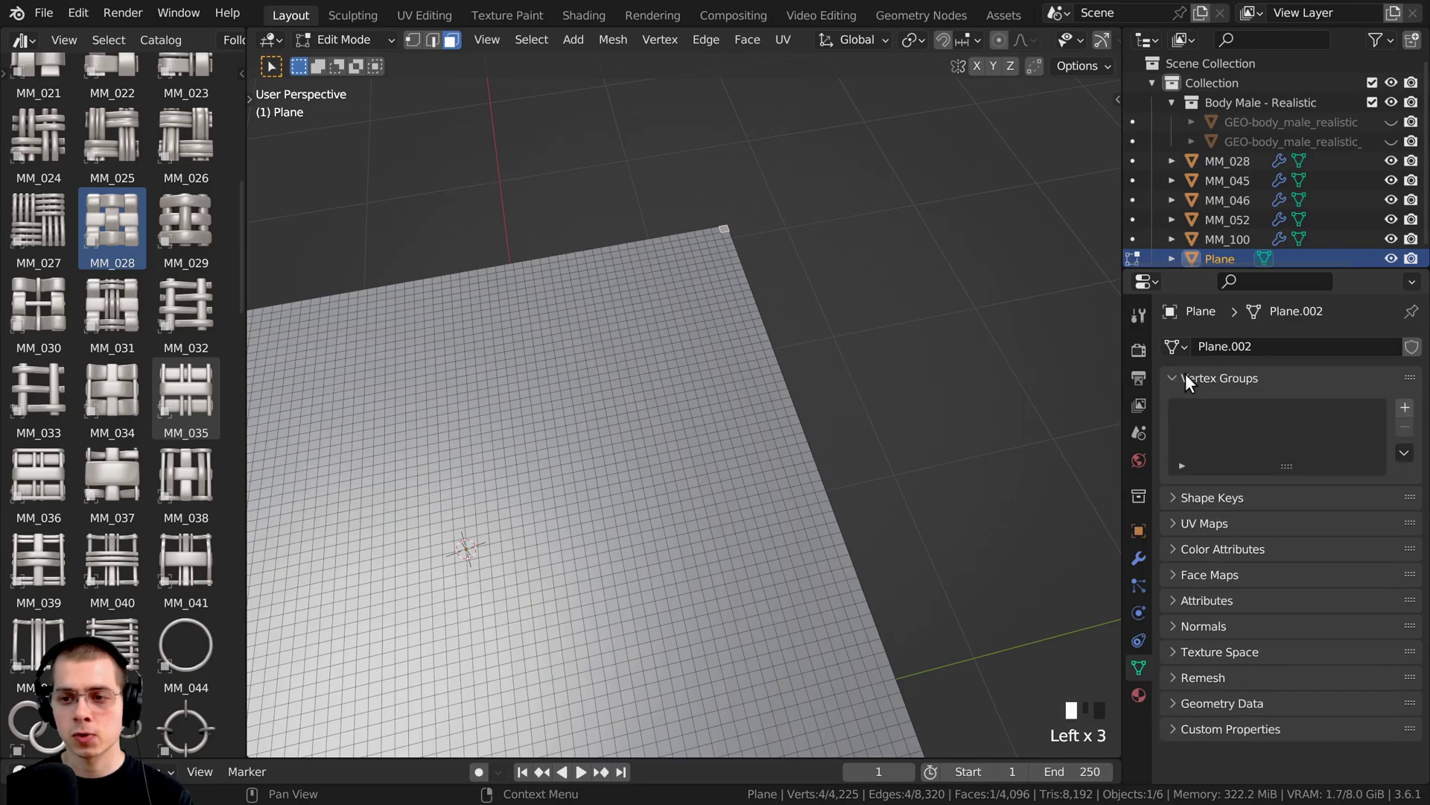
pyautogui.click(1405, 409)
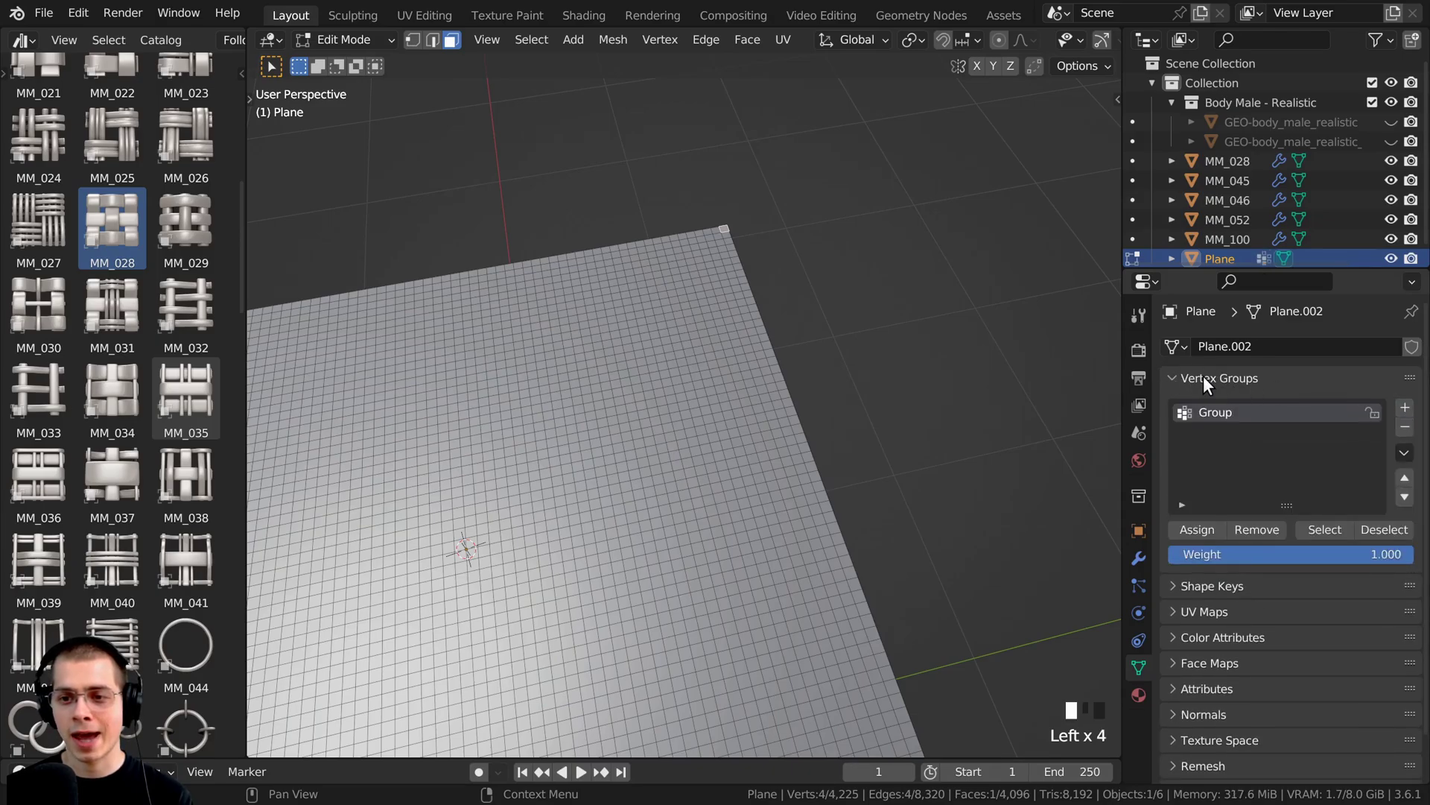
pyautogui.click(1197, 531)
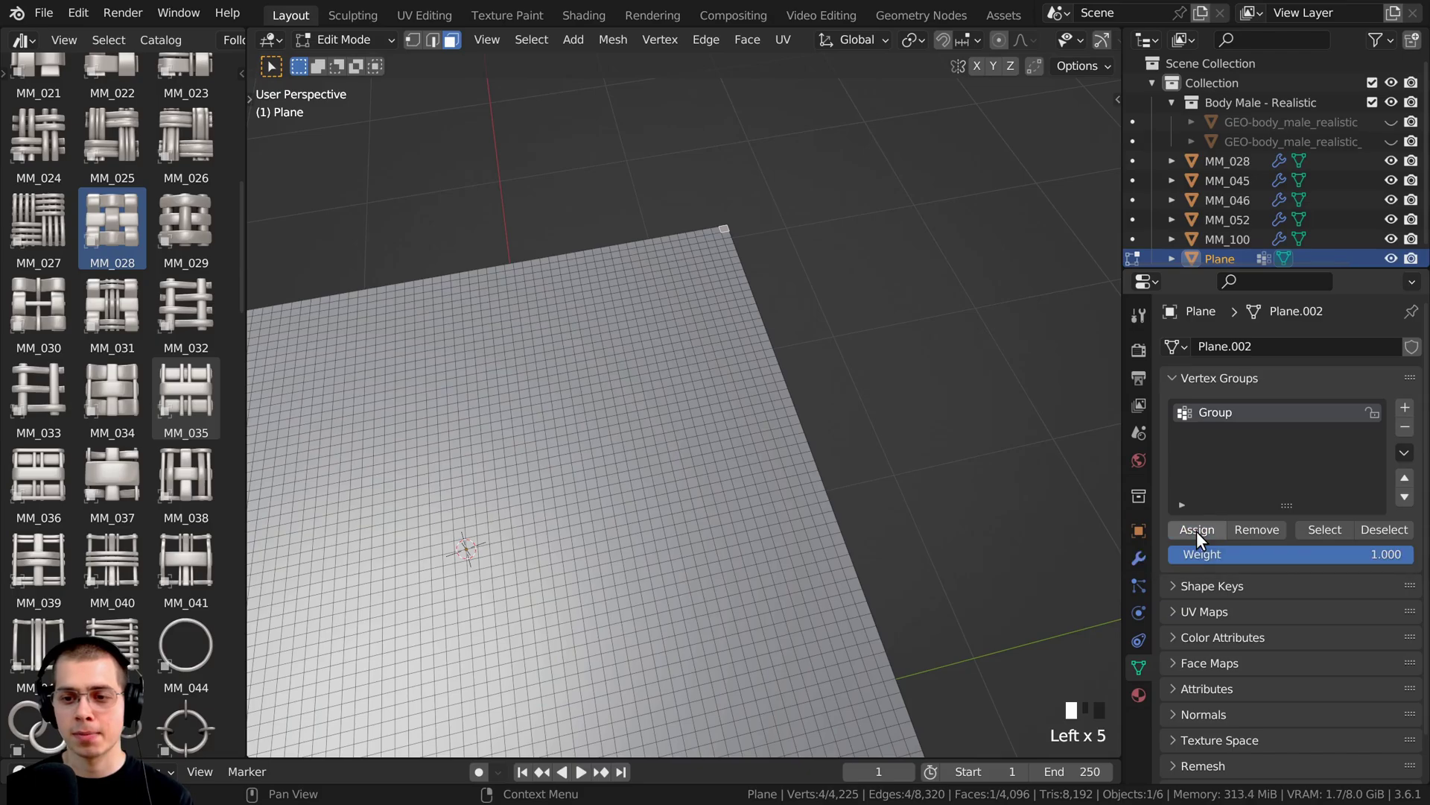
# Step: Return the plane to Object Mode and add Cloth physics to it
pyautogui.click(1142, 605)
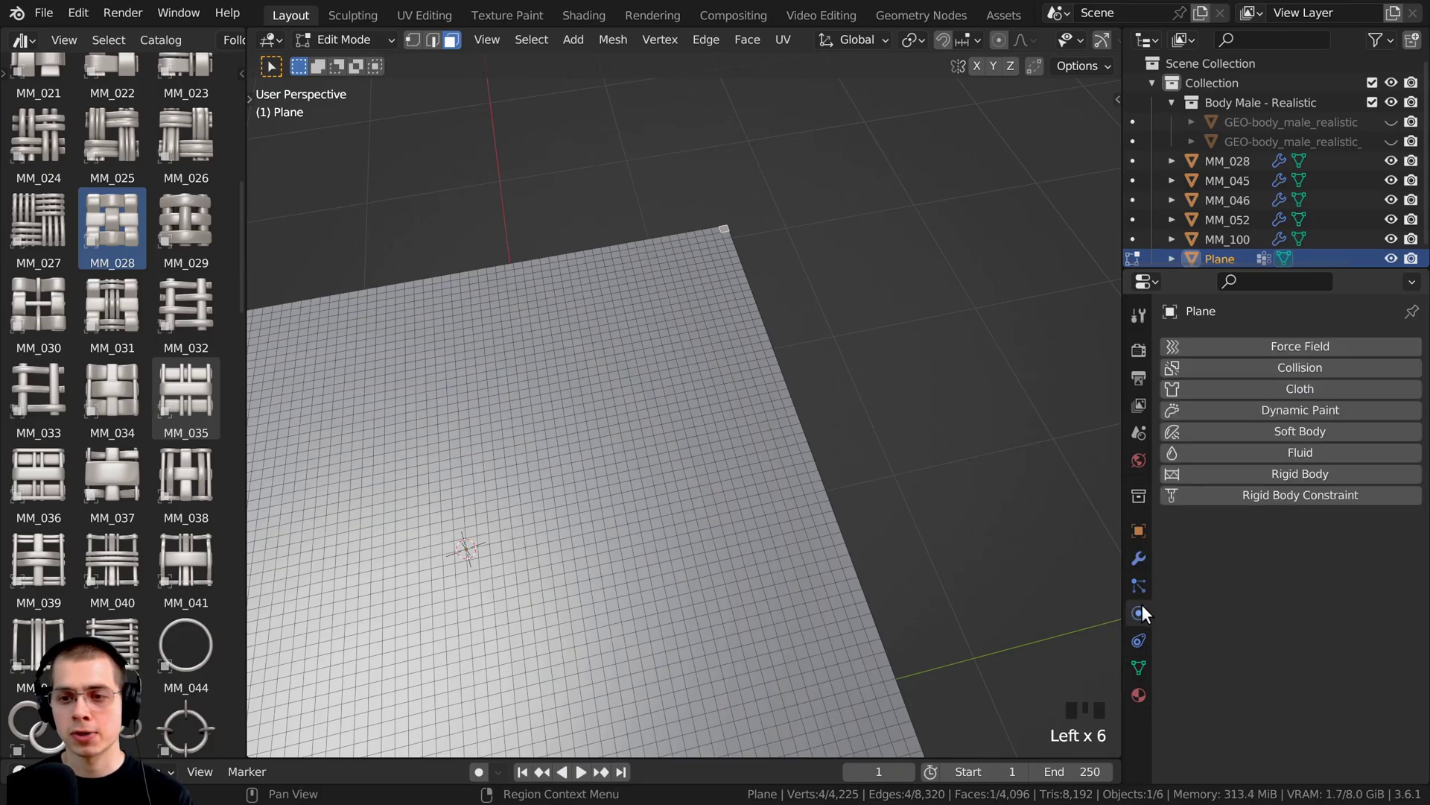
pyautogui.press('Tab')
pyautogui.click(1264, 382)
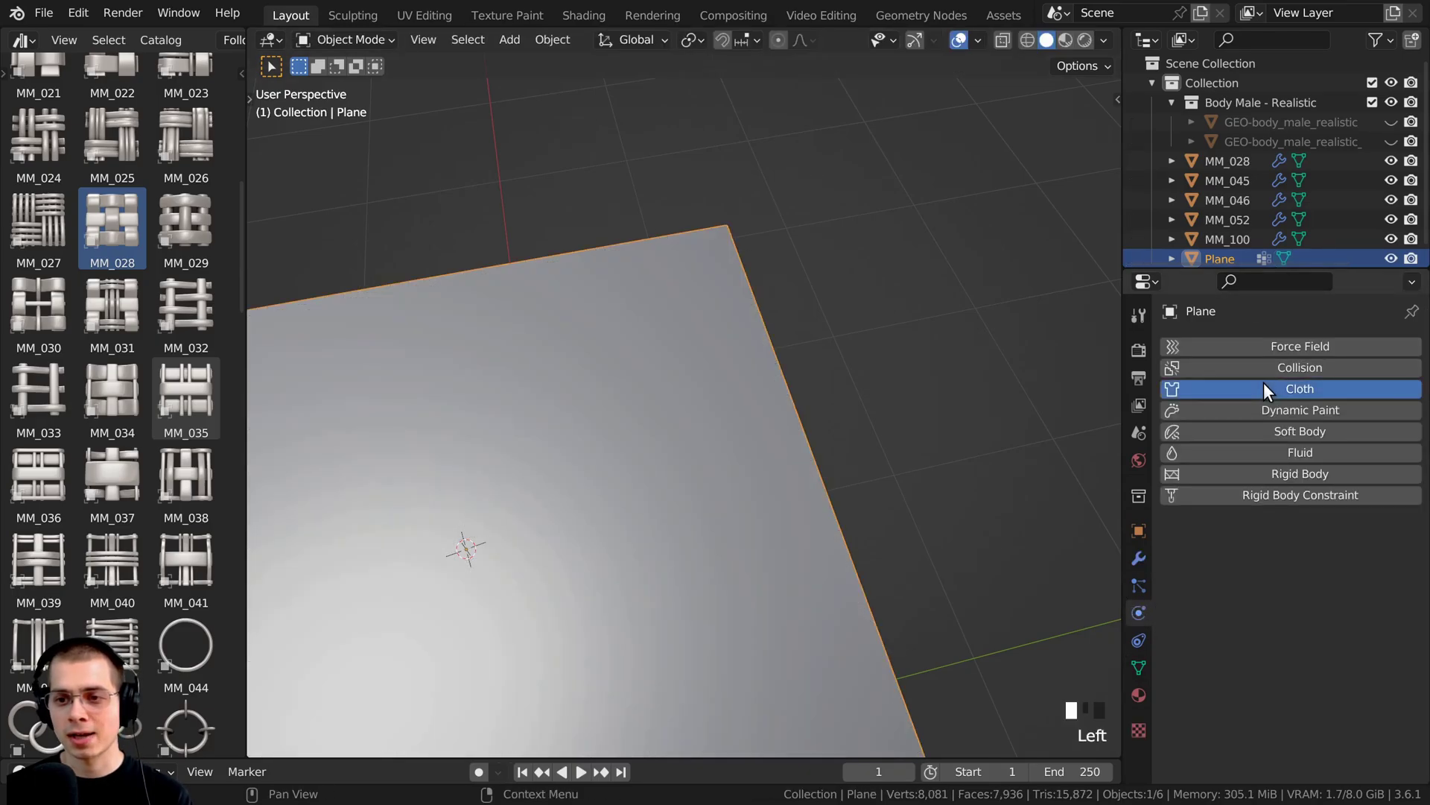
# Step: Enable Self Collisions in the plane's cloth collision settings
pyautogui.scroll(-3, 1204, 700)
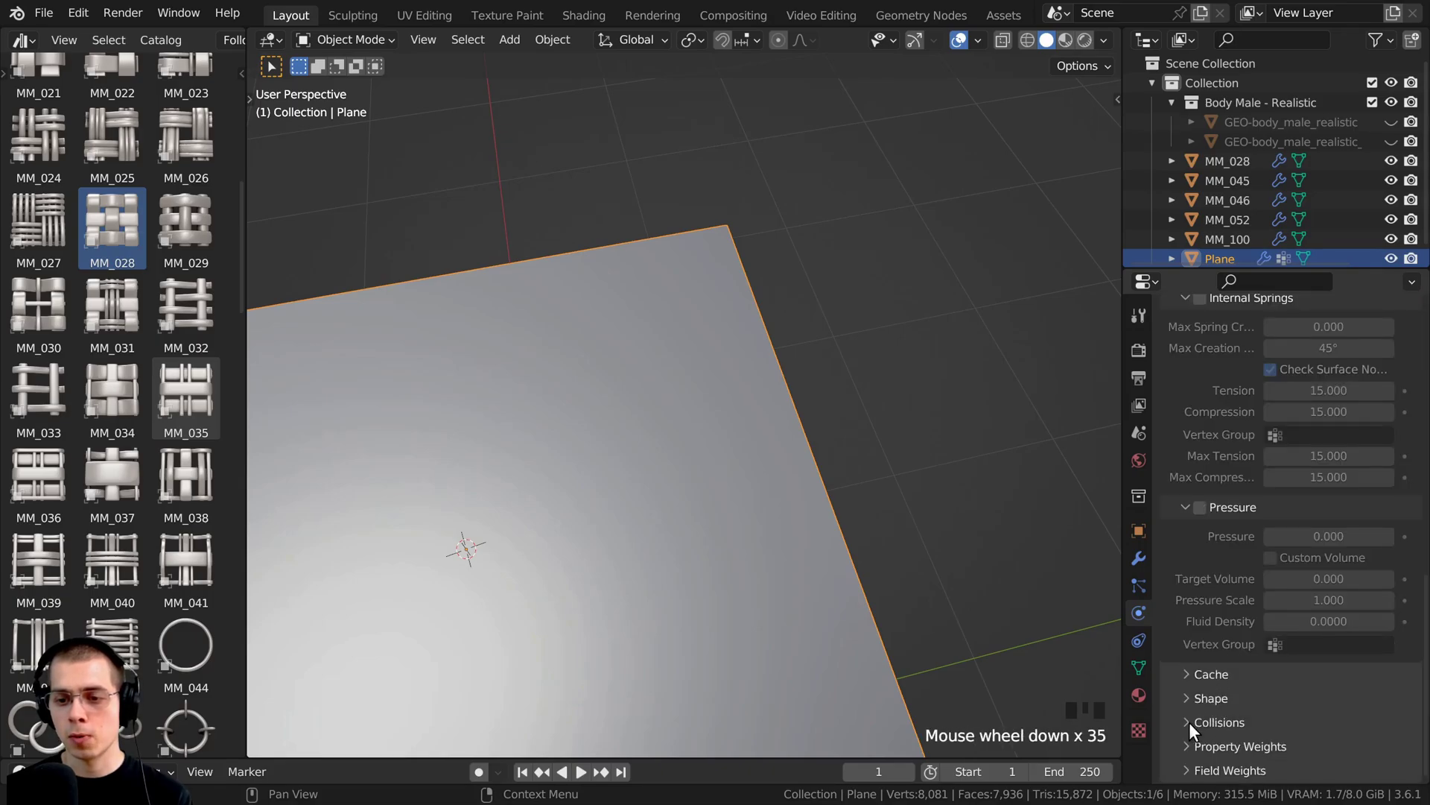
pyautogui.scroll(-3, 1192, 670)
pyautogui.scroll(-17, 1193, 665)
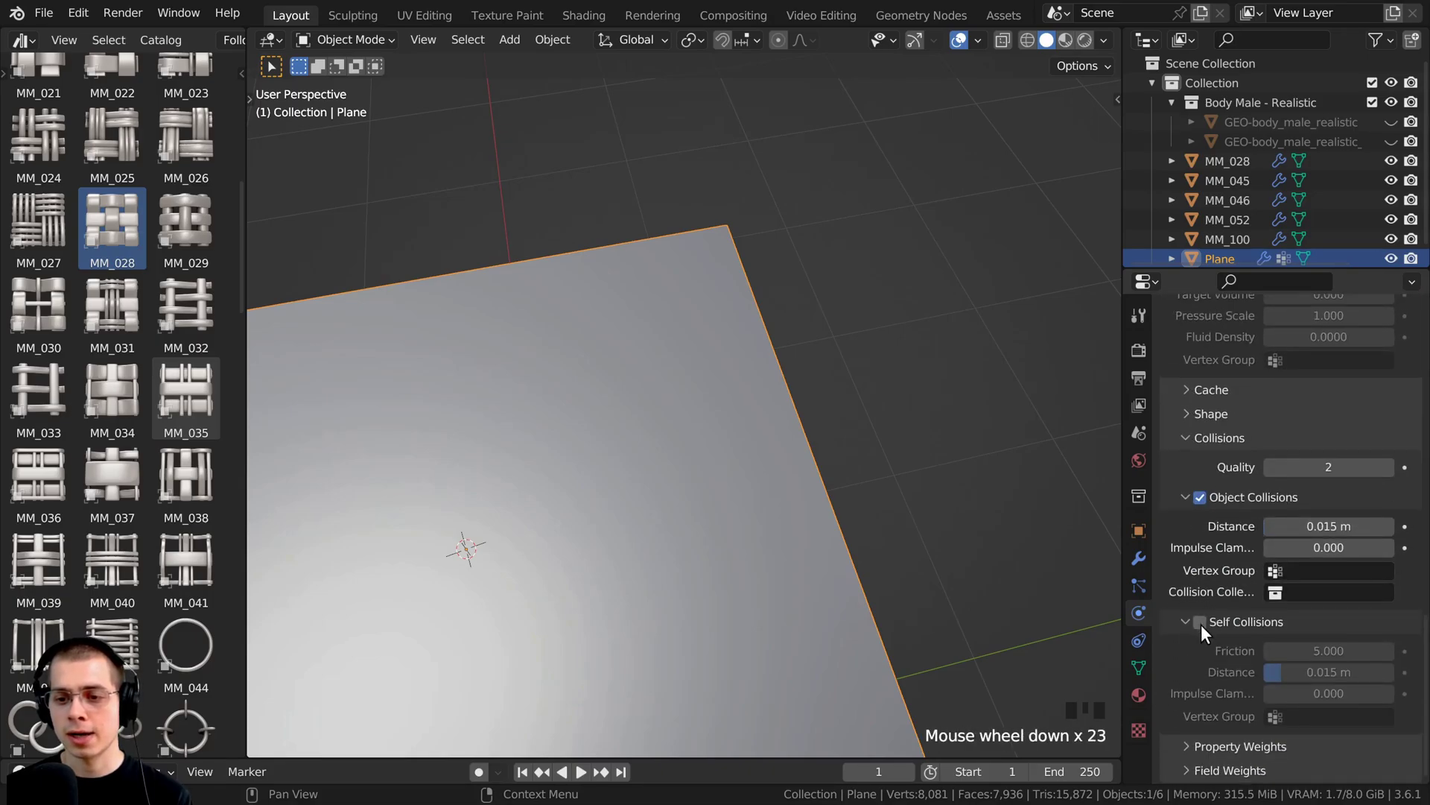
pyautogui.click(1199, 621)
pyautogui.scroll(-4, 961, 593)
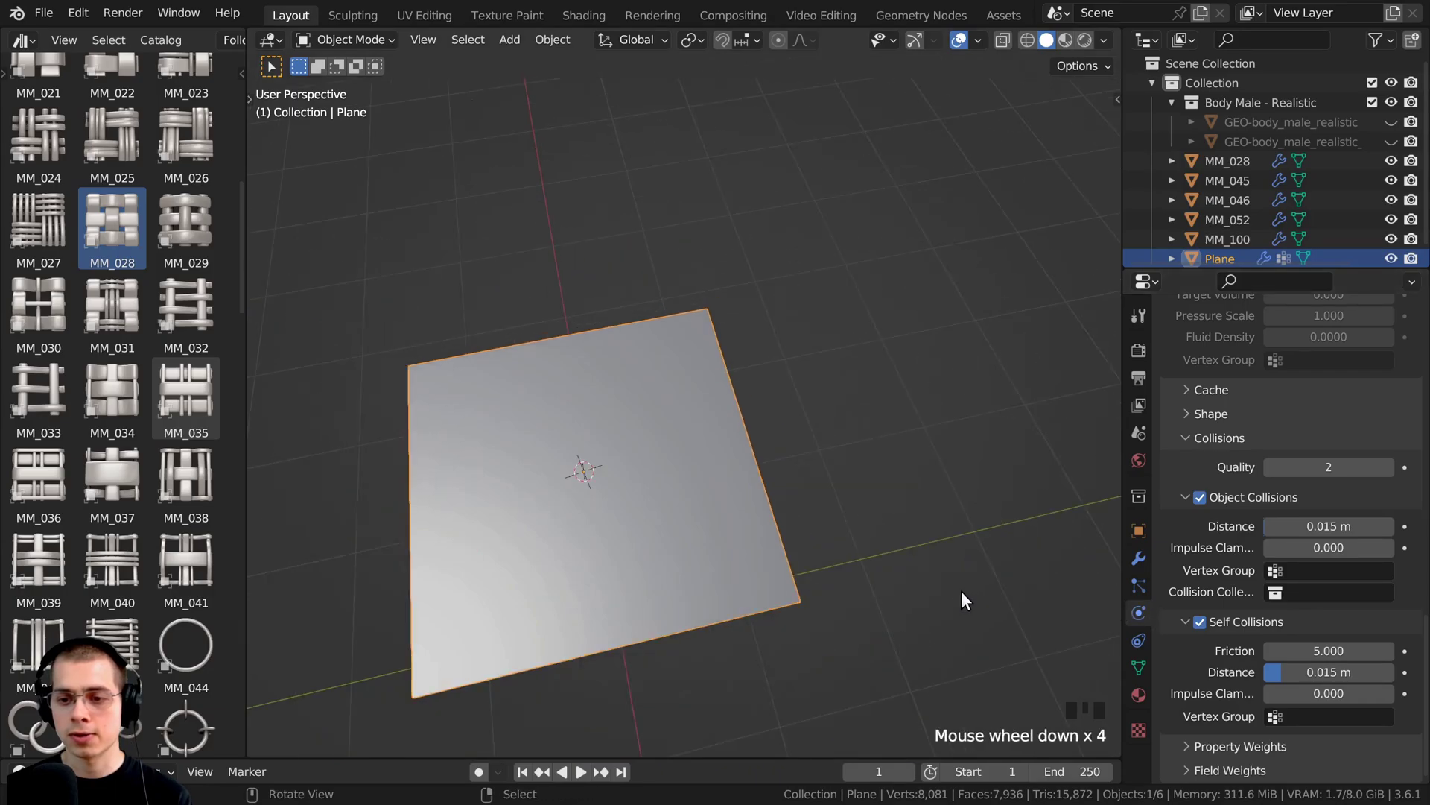
# Step: Move the plane up above the ground and rotate it to stand upright with one corner uppermost
pyautogui.moveTo(961, 593); pyautogui.dragTo(856, 439, button='middle')
pyautogui.press('g')
pyautogui.click(715, 238)
pyautogui.press('r')
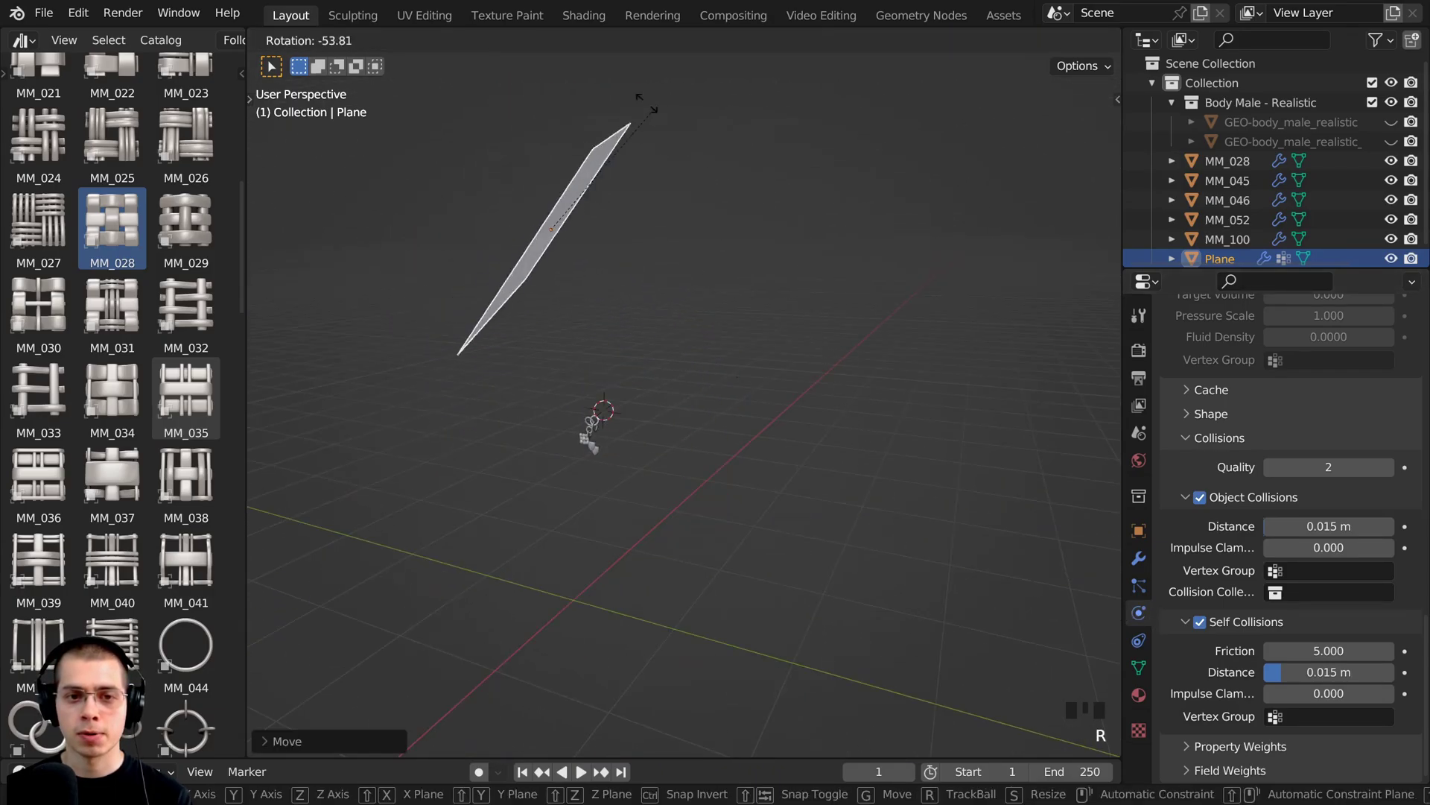
pyautogui.click(741, 134)
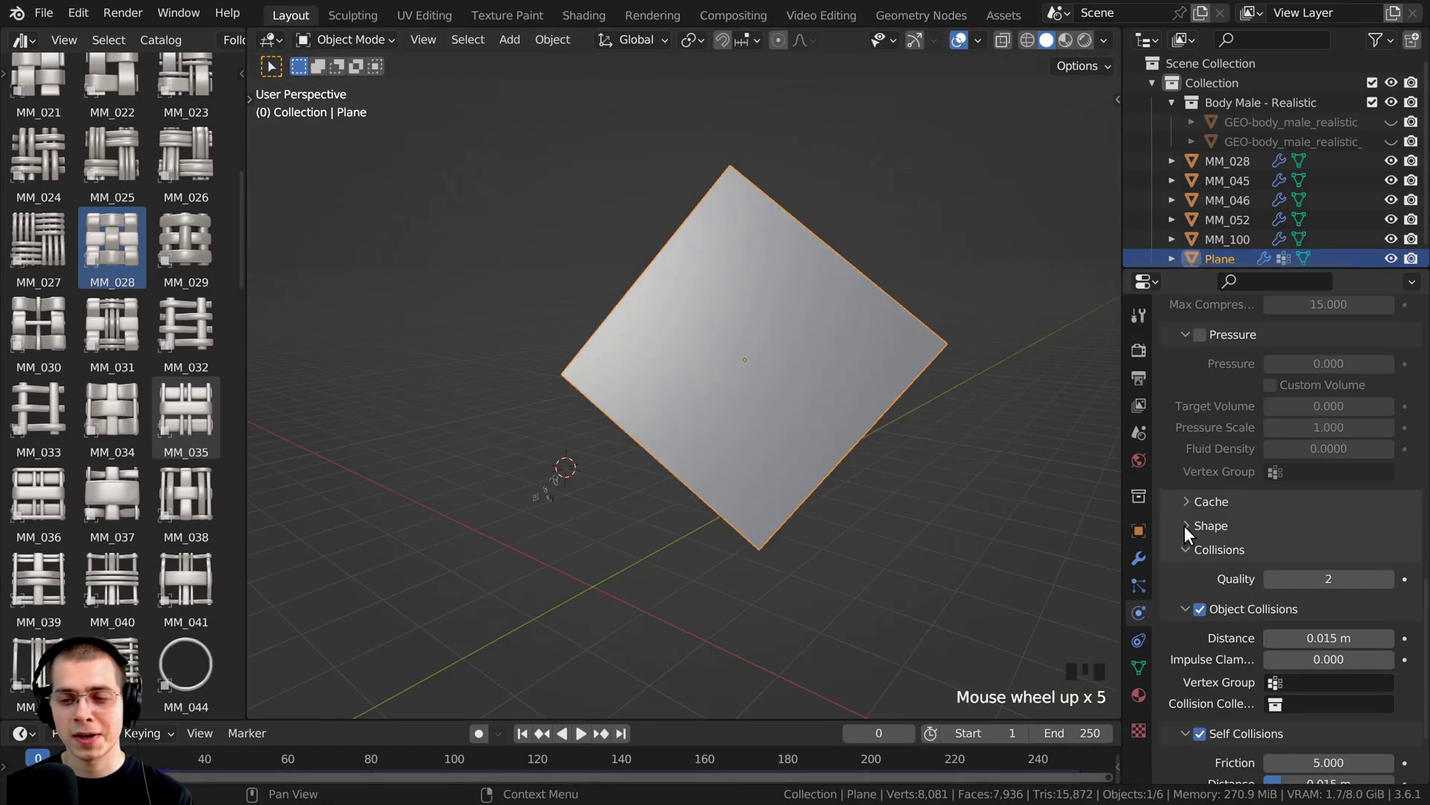
# Step: Set the cloth's Pin Group to the vertex group "Group" in the Shape settings
pyautogui.click(1184, 526)
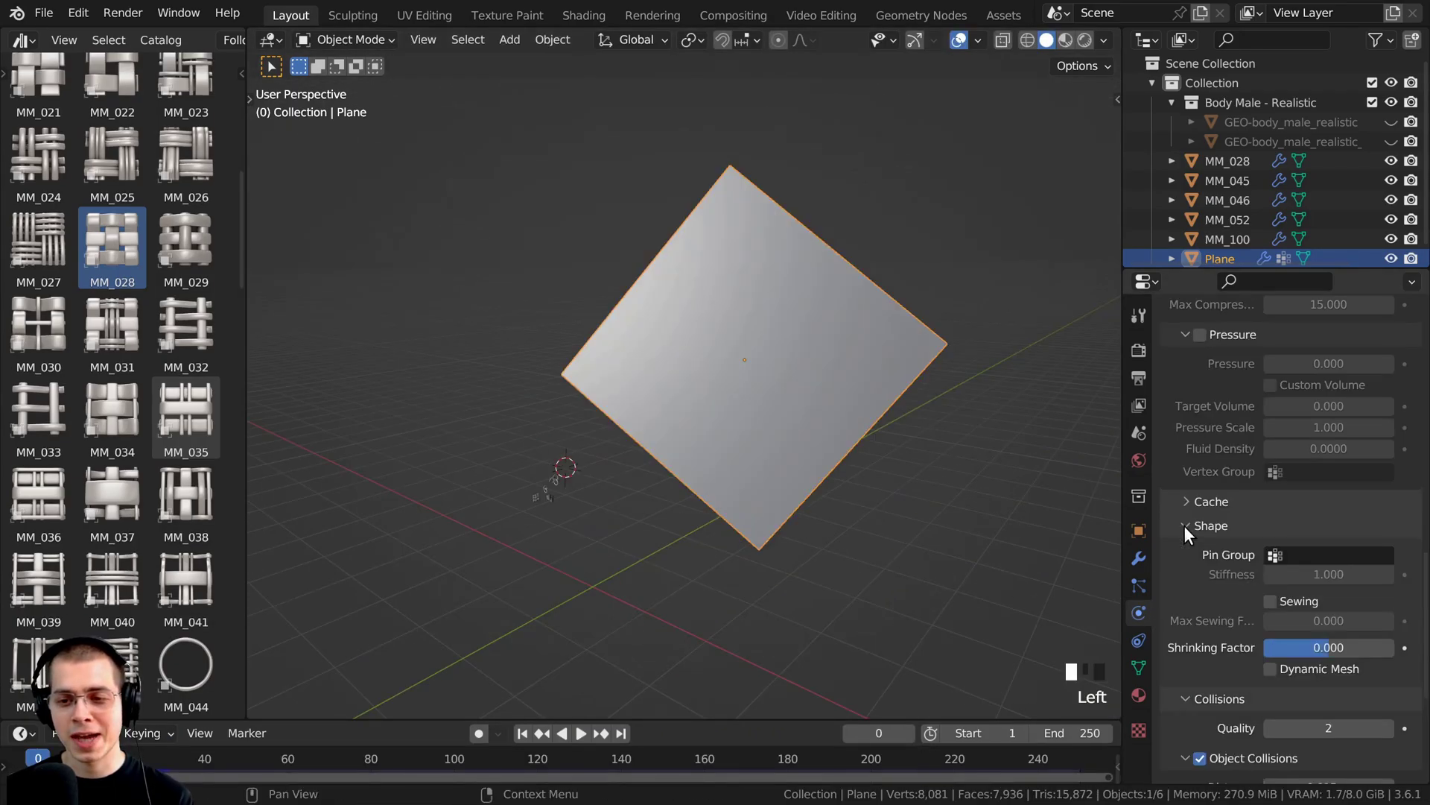
pyautogui.scroll(-4, 1191, 499)
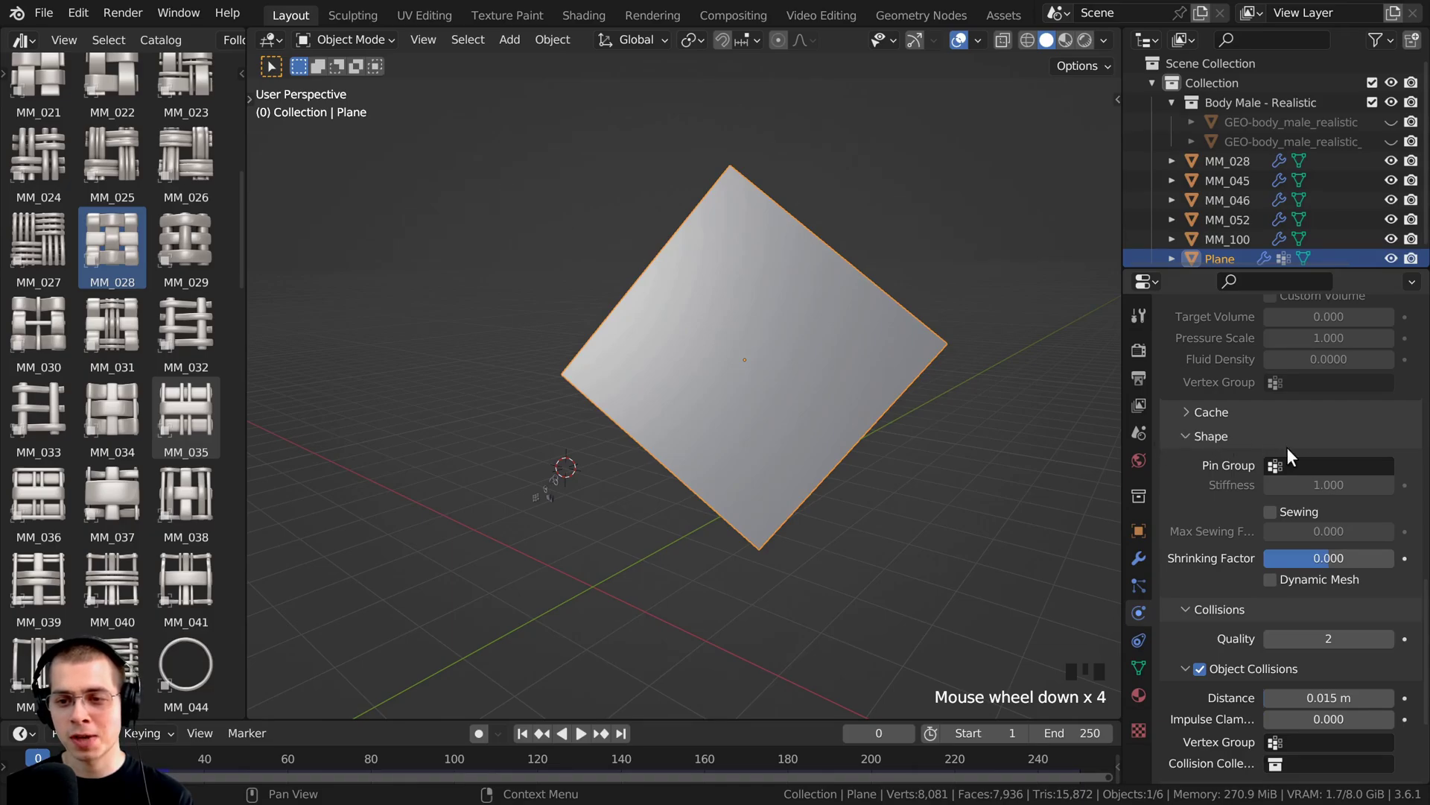
pyautogui.click(1285, 466)
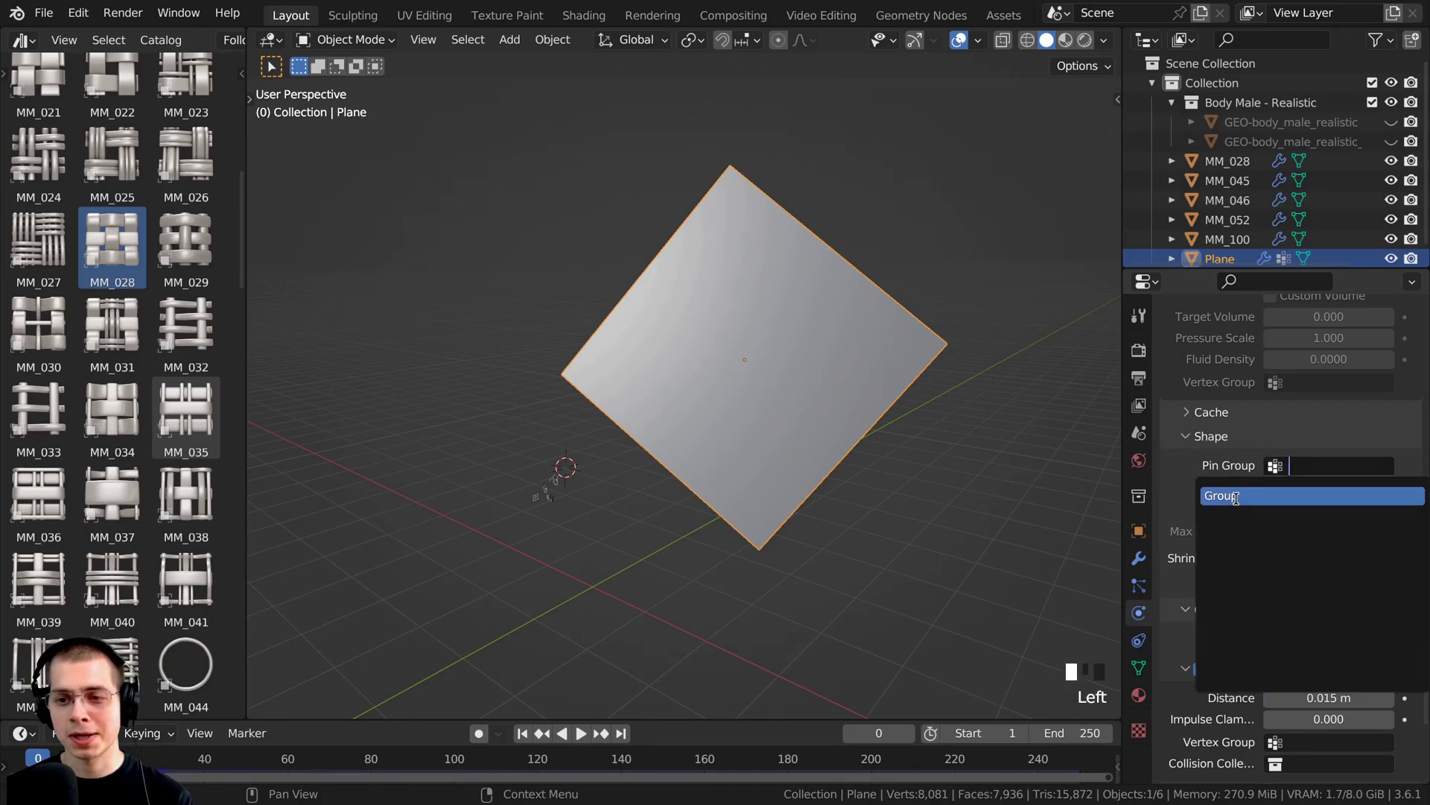
pyautogui.click(1235, 496)
# Step: Play the cloth simulation to watch the plane drape from its pinned corner, and stop it partway
pyautogui.moveTo(905, 350); pyautogui.dragTo(932, 340, button='middle')
pyautogui.press('space')
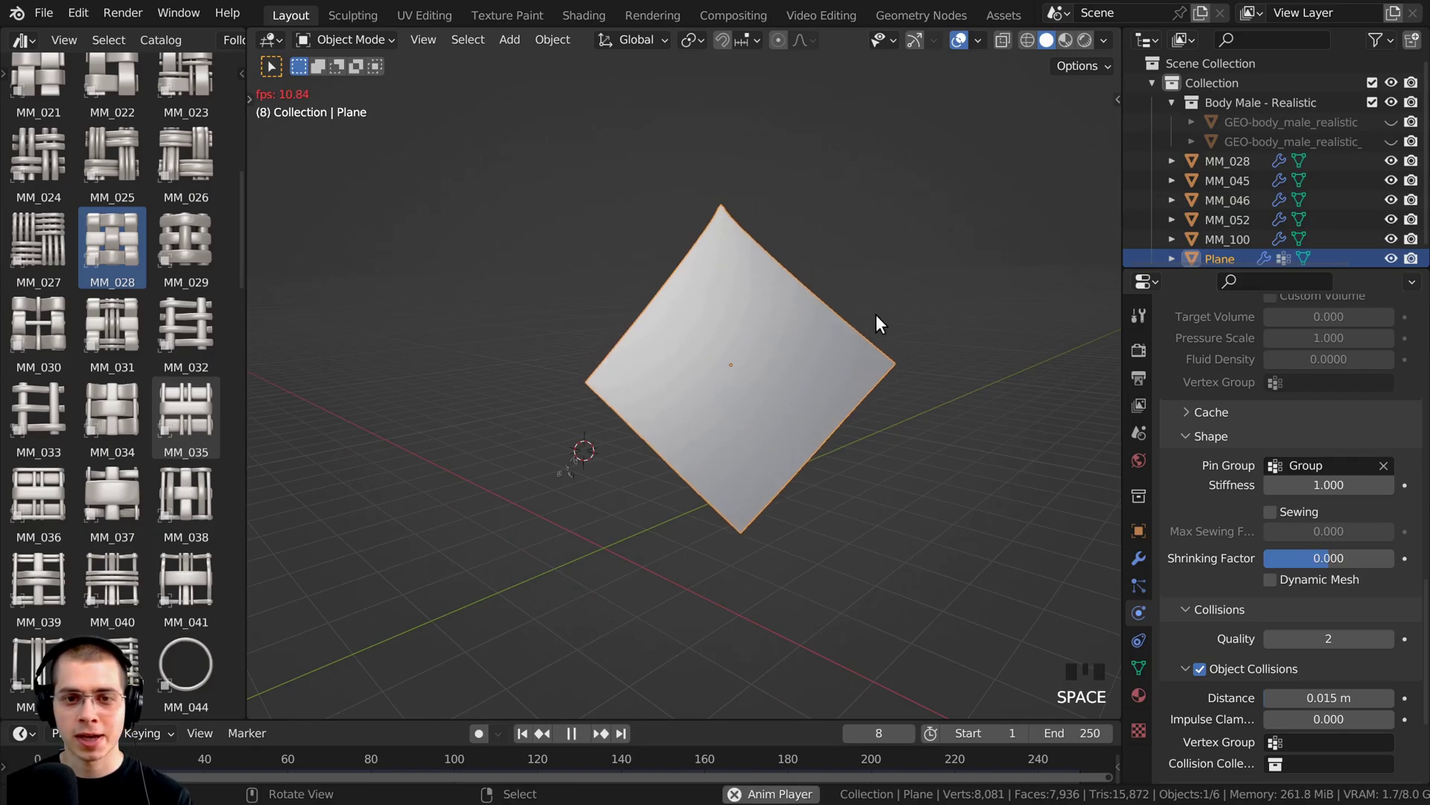
pyautogui.scroll(4, 875, 316)
pyautogui.scroll(-1, 878, 327)
pyautogui.moveTo(870, 338); pyautogui.dragTo(825, 321, button='middle')
pyautogui.press('space')
# Step: Reveal the Simply Micro Mesh settings in the viewport and shade the draped plane smooth
pyautogui.press('n')
pyautogui.keyDown('shift'); pyautogui.moveTo(776, 194); pyautogui.dragTo(646, 309, button='middle'); pyautogui.keyUp('shift')
pyautogui.scroll(2, 623, 298)
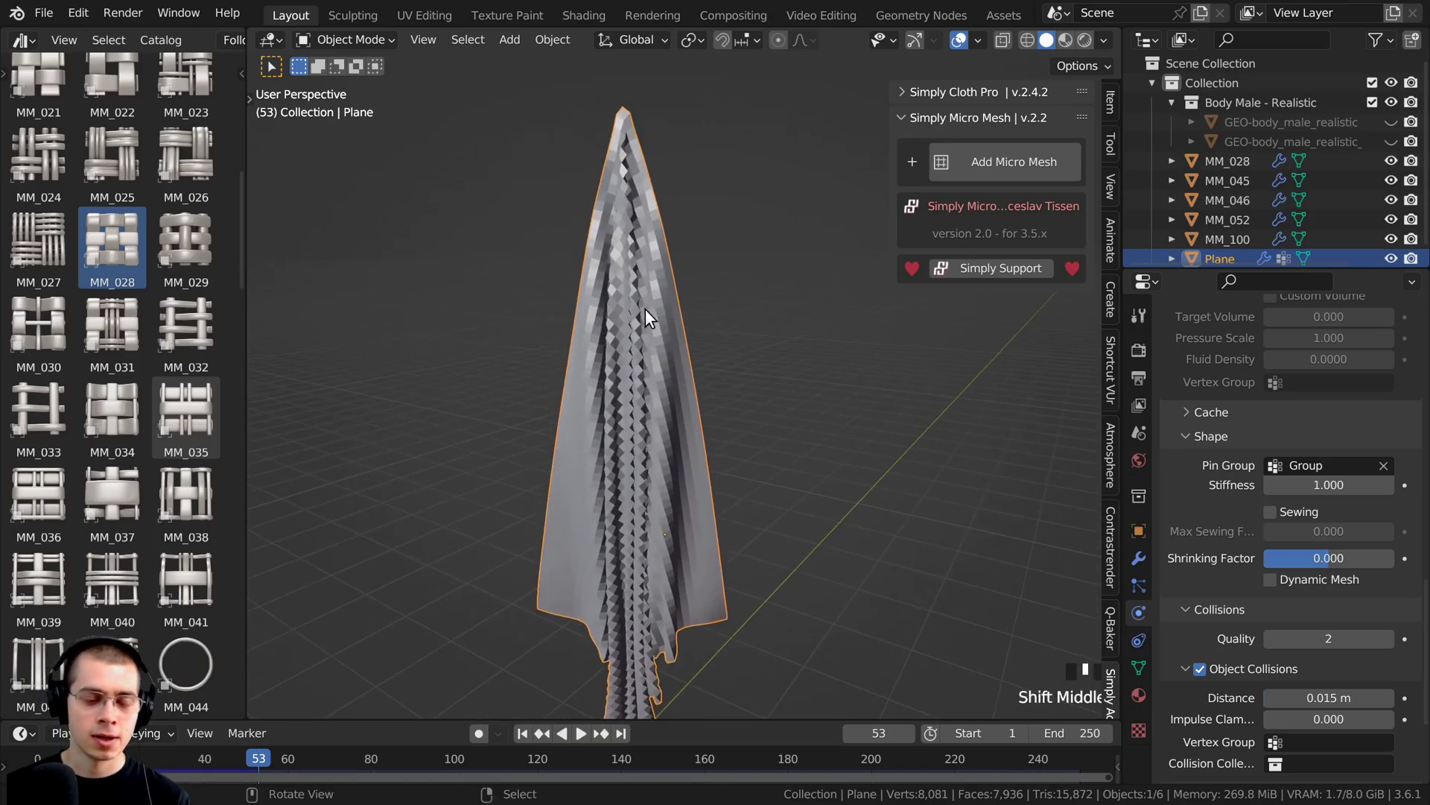
pyautogui.rightClick(608, 243)
pyautogui.click(526, 235)
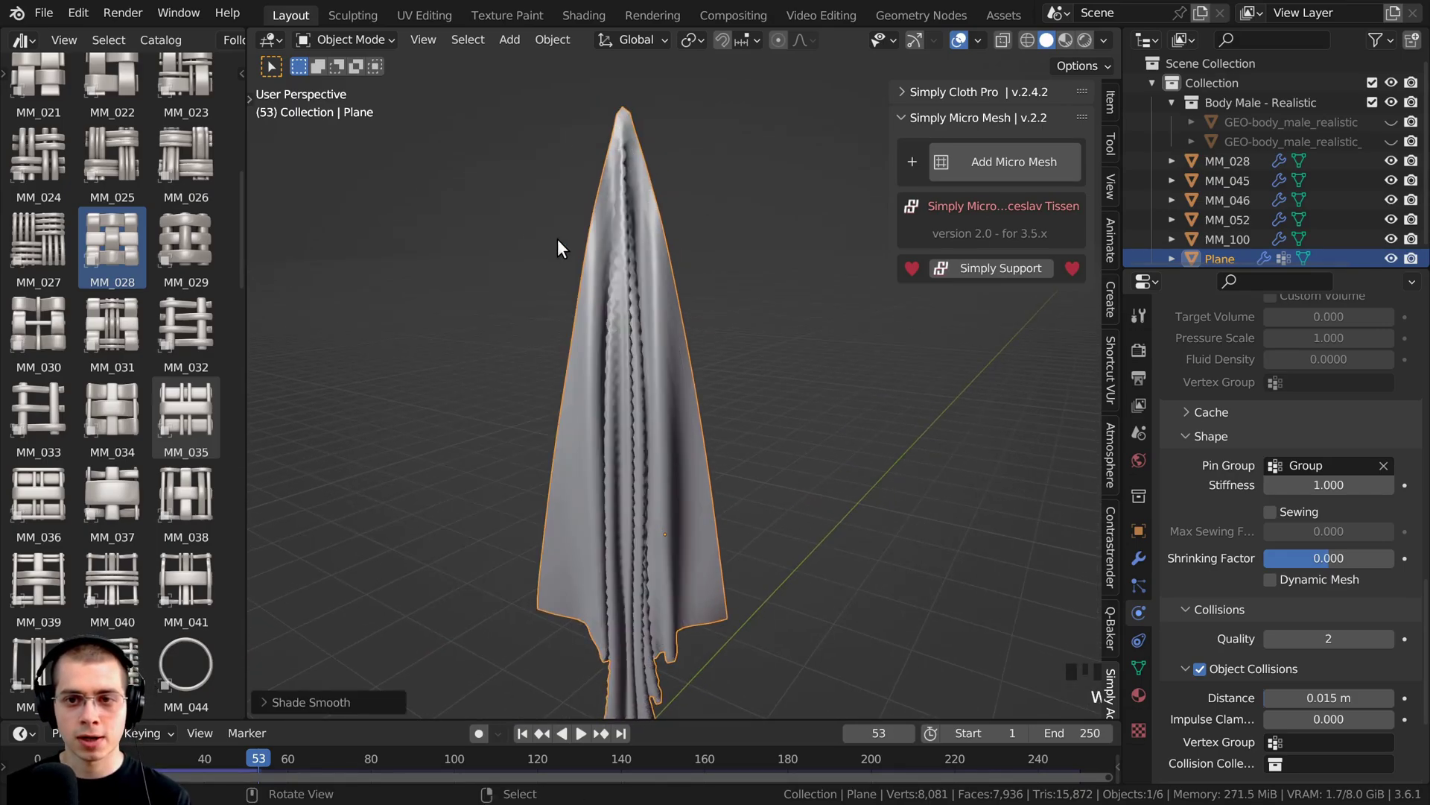
# Step: Add a micro mesh to the draped cloth plane
pyautogui.moveTo(624, 381); pyautogui.dragTo(860, 238, button='middle')
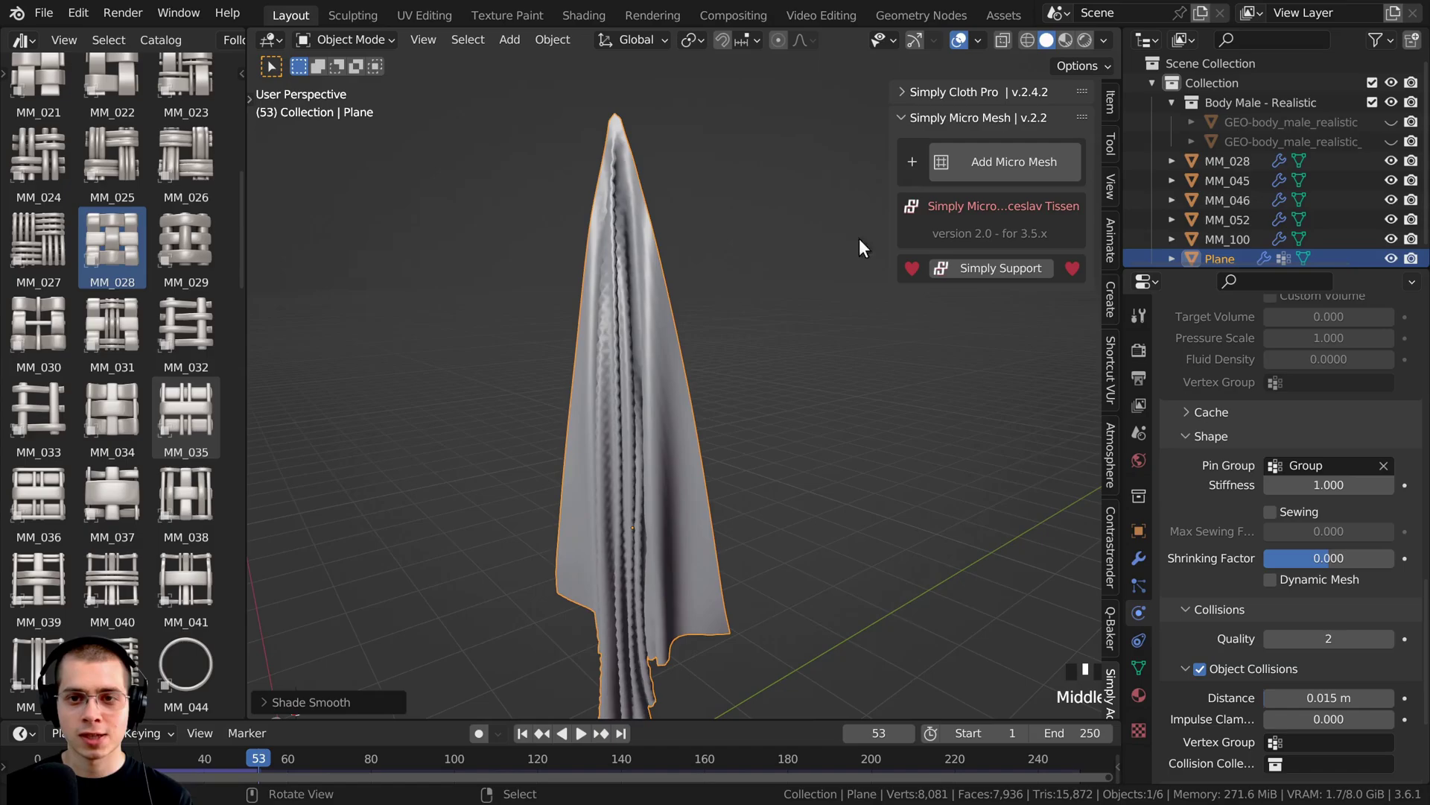
pyautogui.click(976, 166)
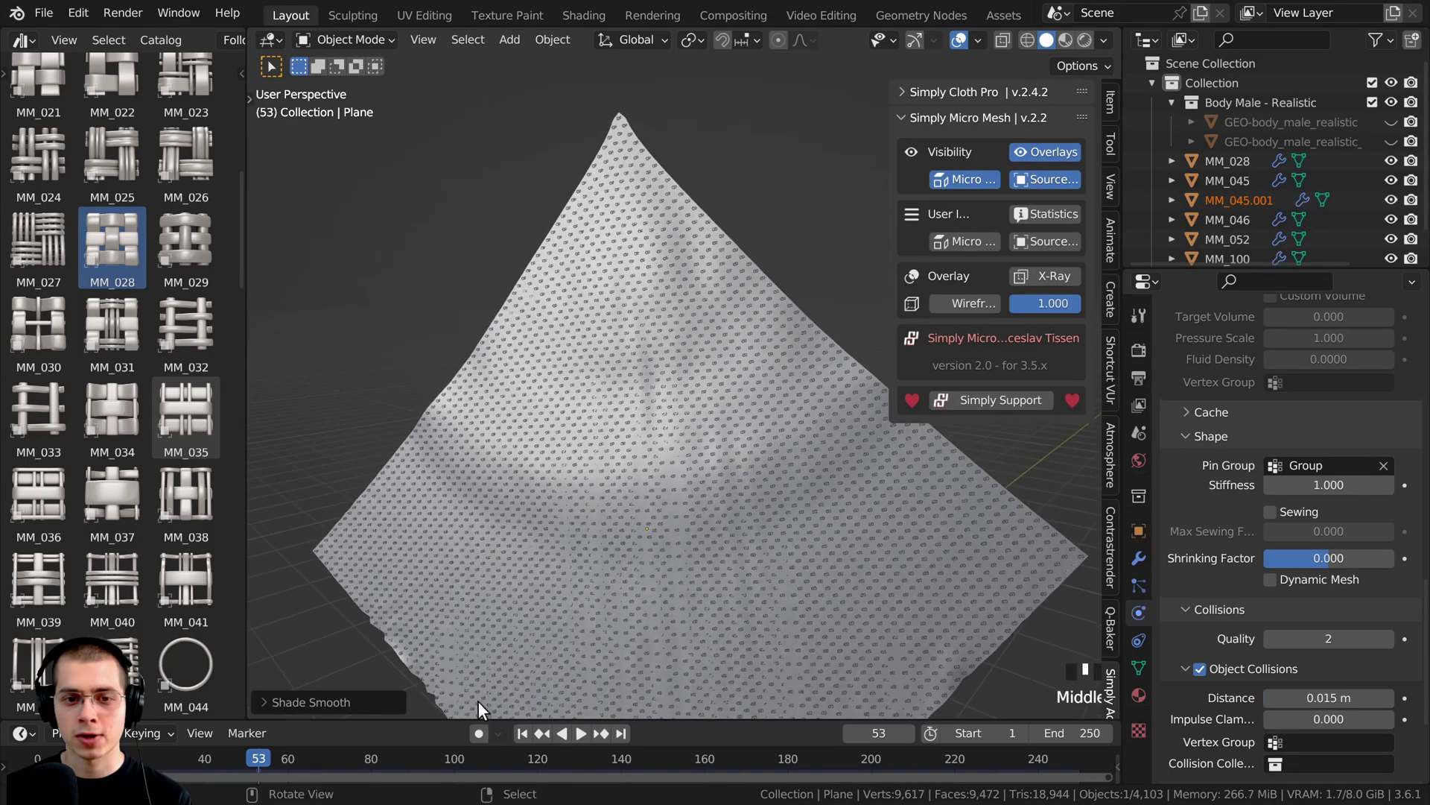
pyautogui.press('Escape')
# Step: Play the cloth simulation with the micro mesh on the plane and pause it at frame 44
pyautogui.moveTo(818, 517); pyautogui.dragTo(793, 503, button='middle')
pyautogui.press('space')
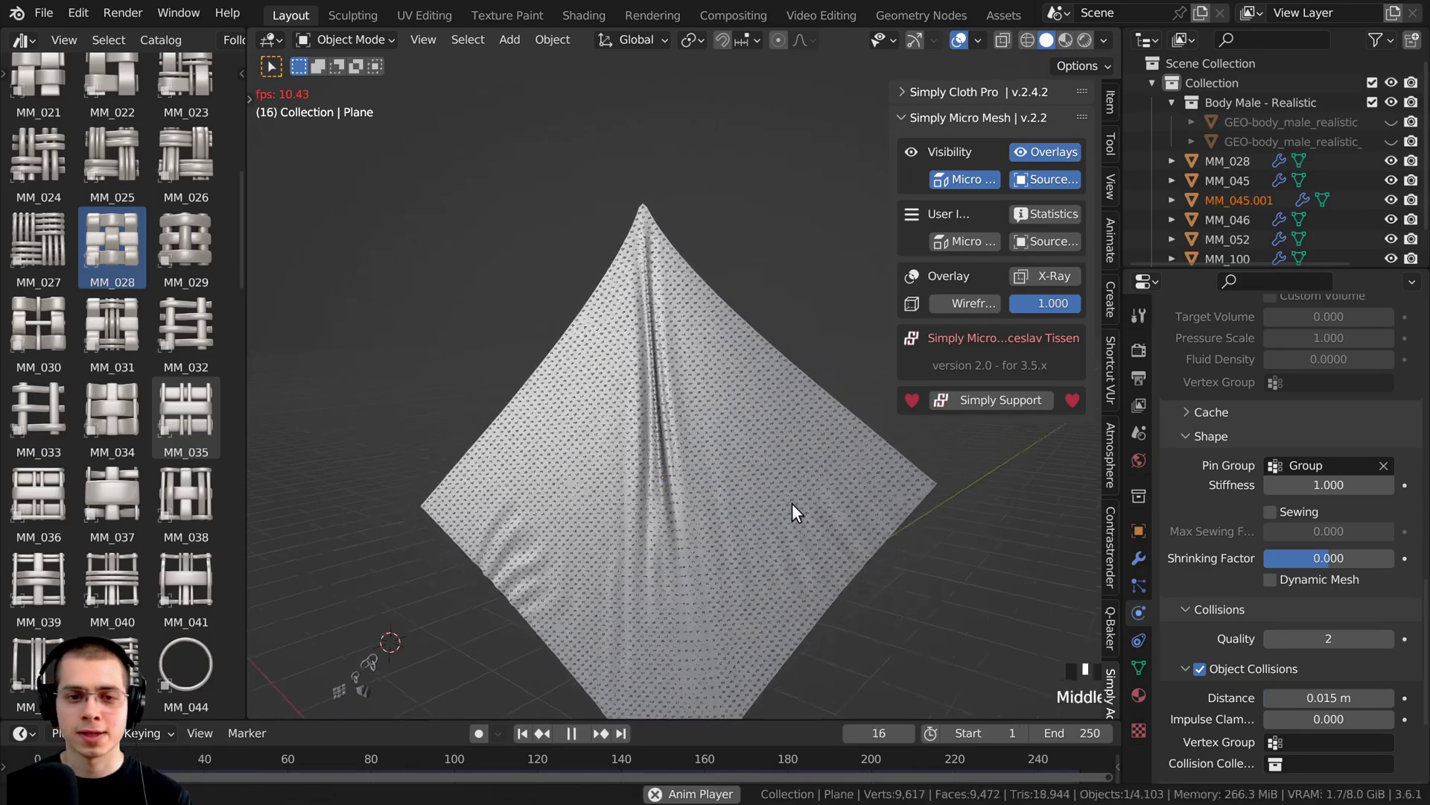
pyautogui.scroll(3, 794, 509)
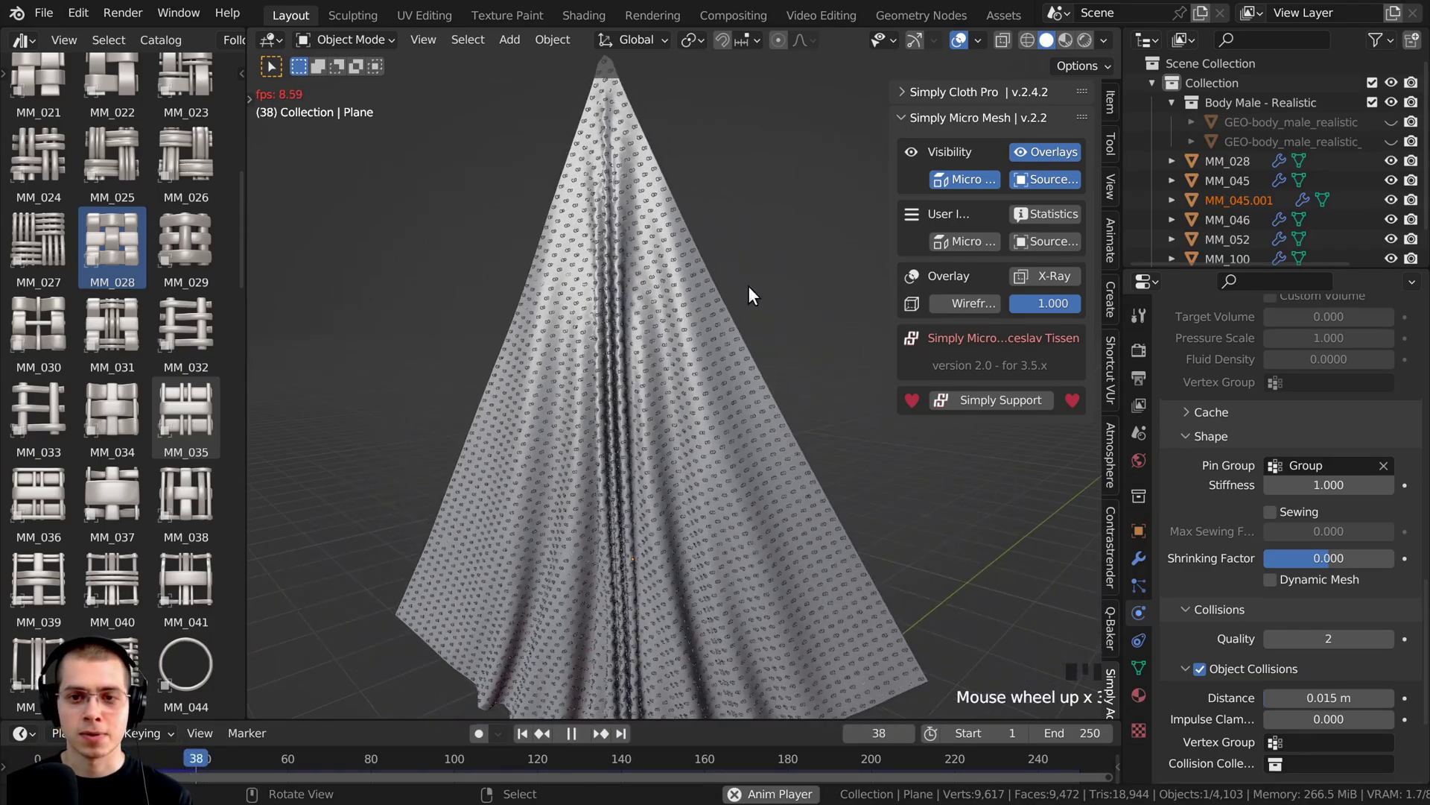
pyautogui.press('space')
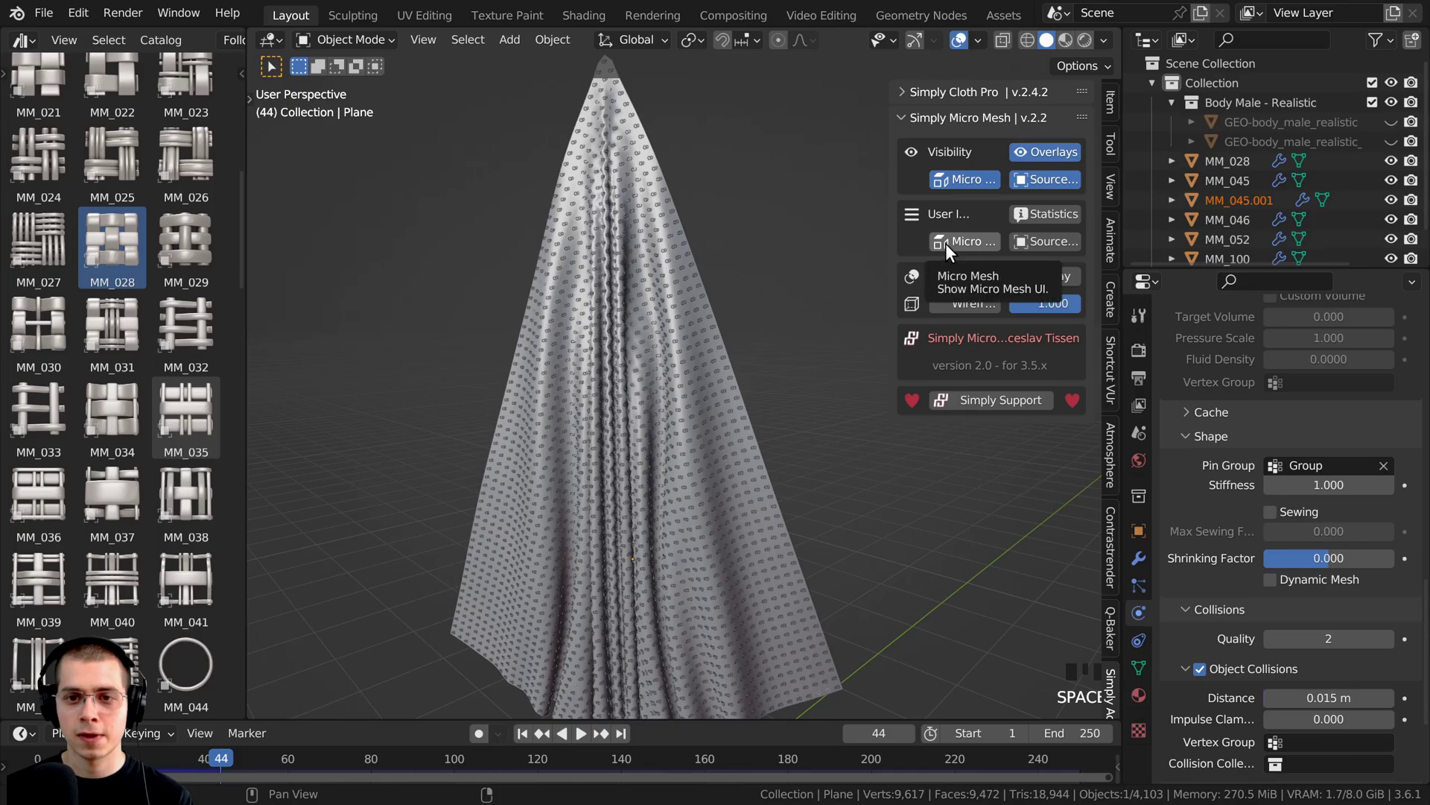
# Step: Show the Micro Mesh settings and increase the micro mesh scale to 126.480
pyautogui.click(945, 243)
pyautogui.moveTo(894, 233); pyautogui.dragTo(826, 232)
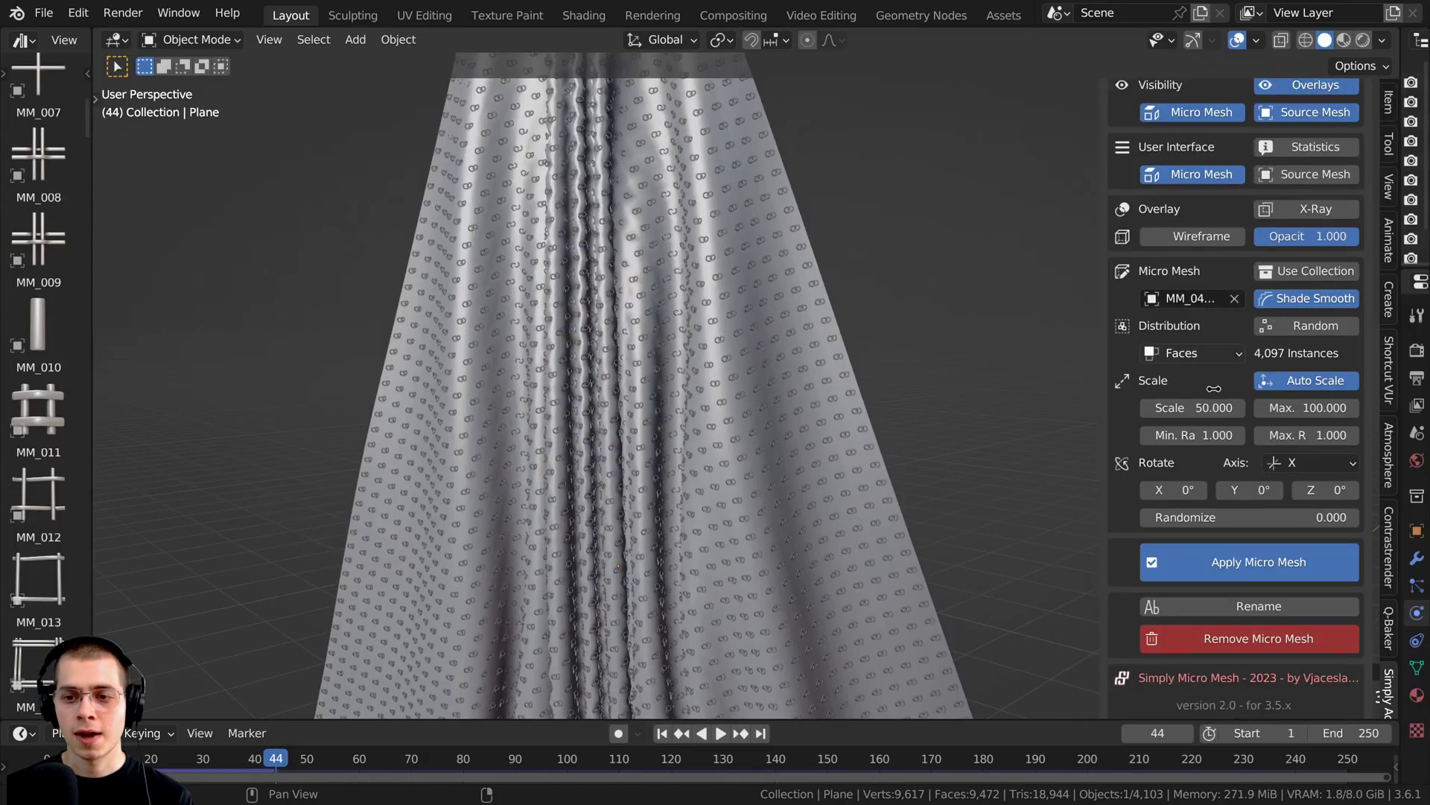
pyautogui.scroll(-1, 1187, 382)
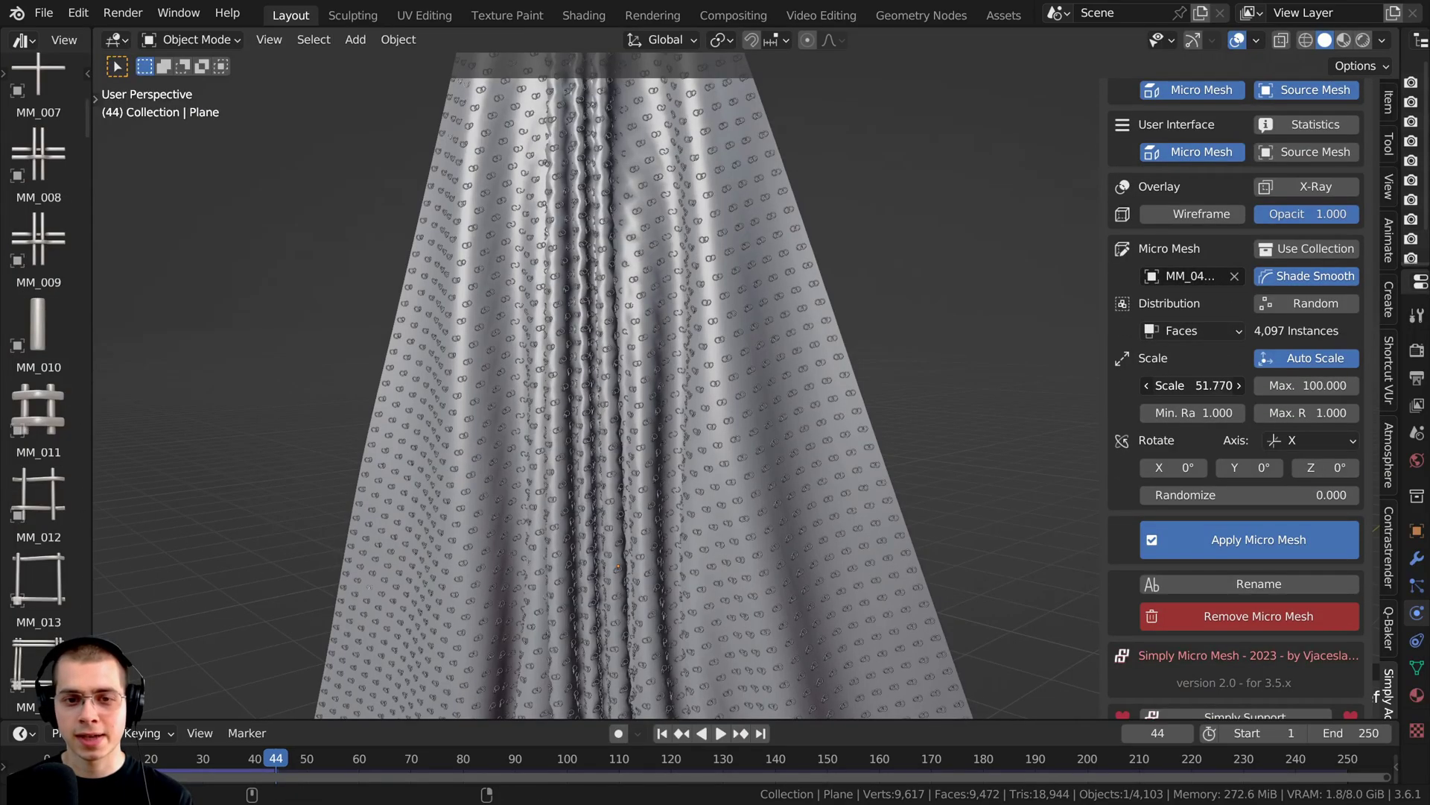
pyautogui.moveTo(1192, 385); pyautogui.dragTo(1276, 385)
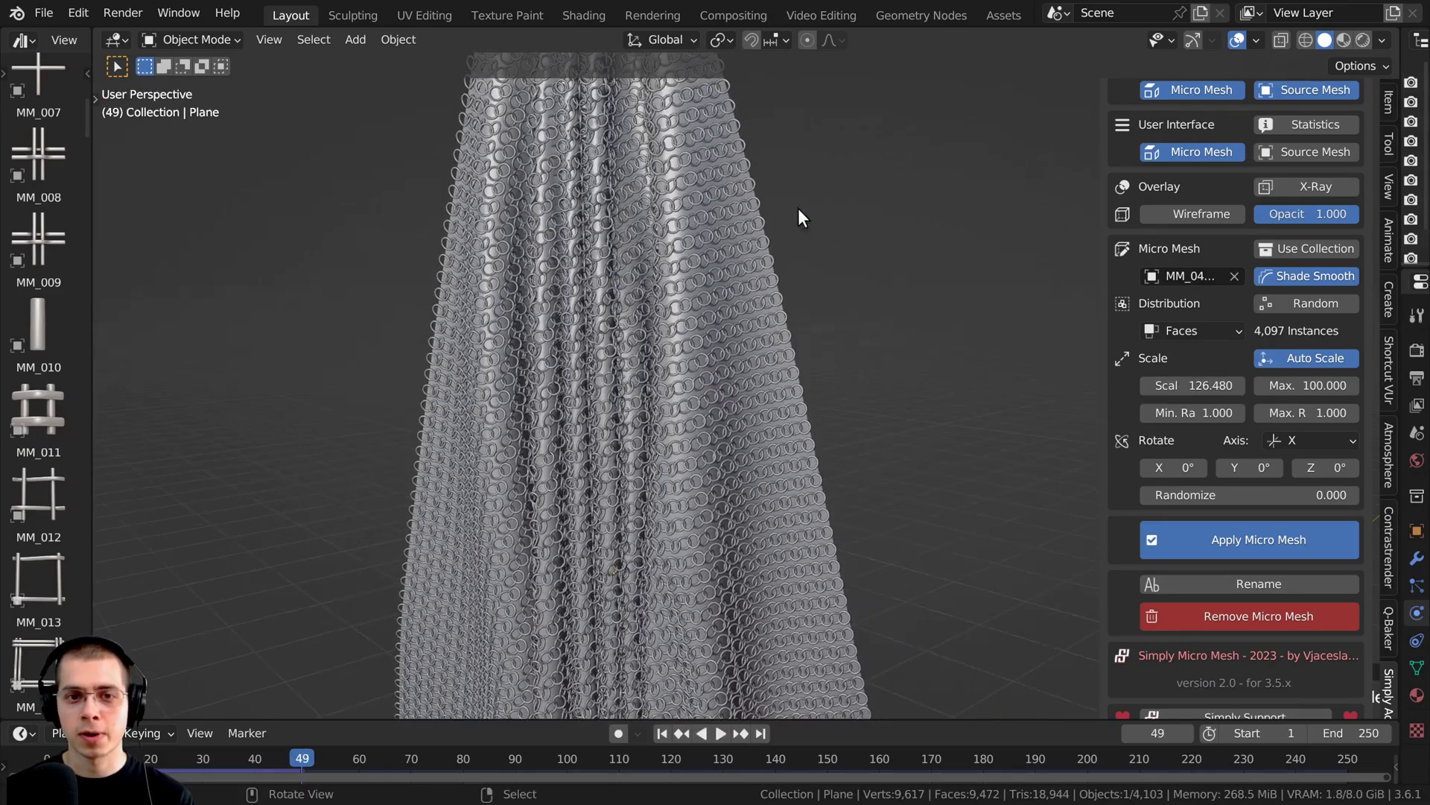
# Step: Hide the source mesh, advance the cloth simulation to frame 59 and examine the ring links up close
pyautogui.scroll(3, 1270, 218)
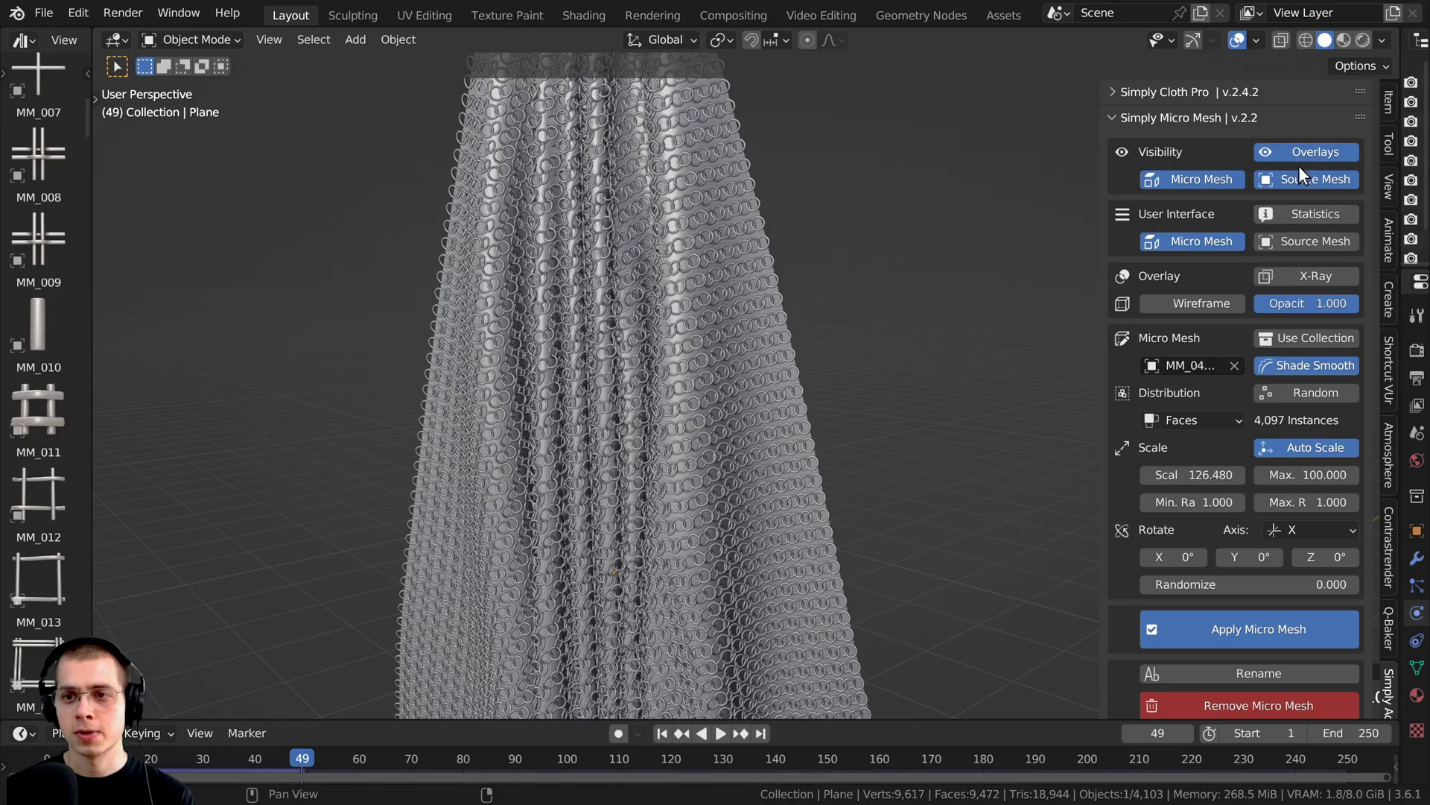
pyautogui.click(1315, 179)
pyautogui.press('space')
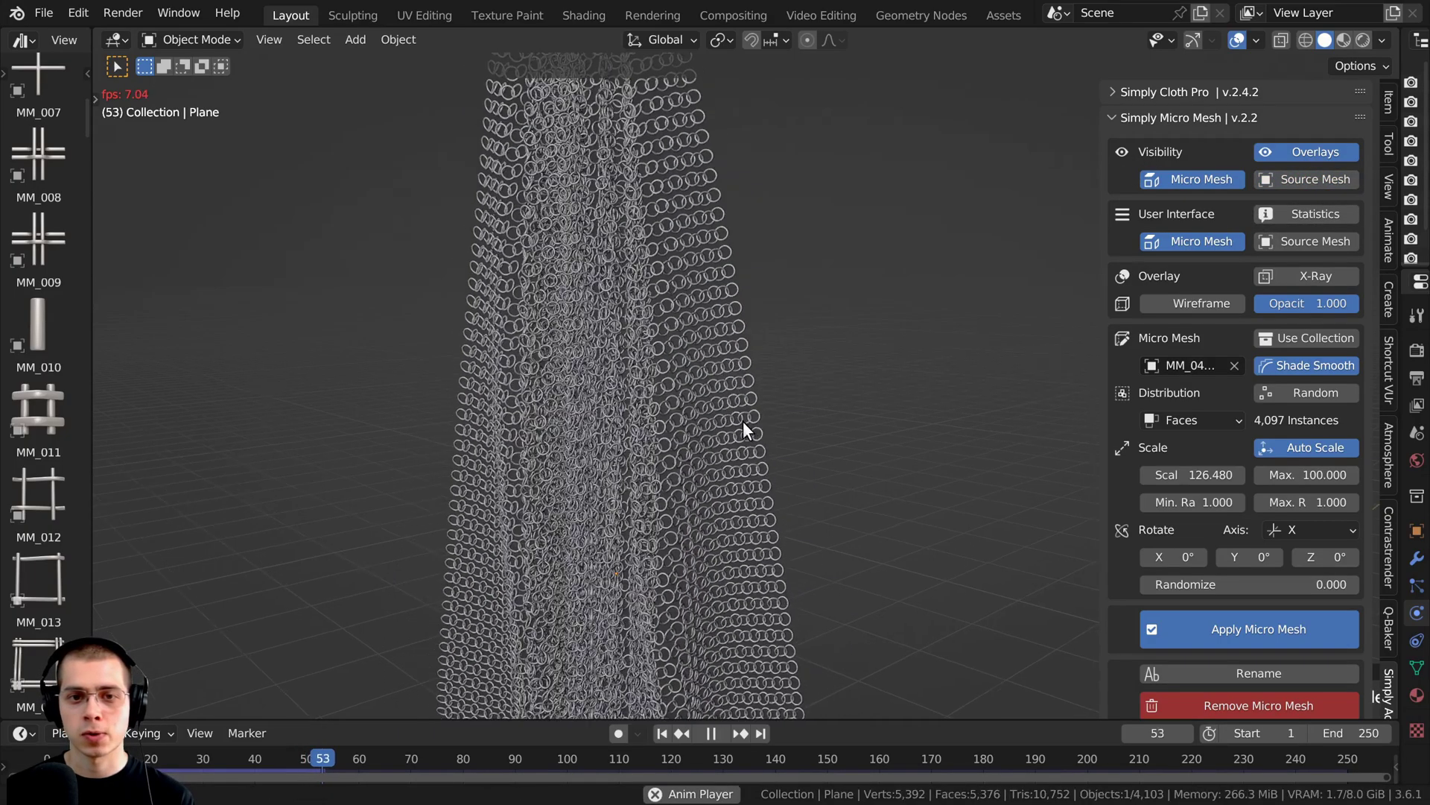
pyautogui.press('space')
pyautogui.moveTo(590, 378); pyautogui.dragTo(575, 460, button='middle')
pyautogui.scroll(3, 604, 297)
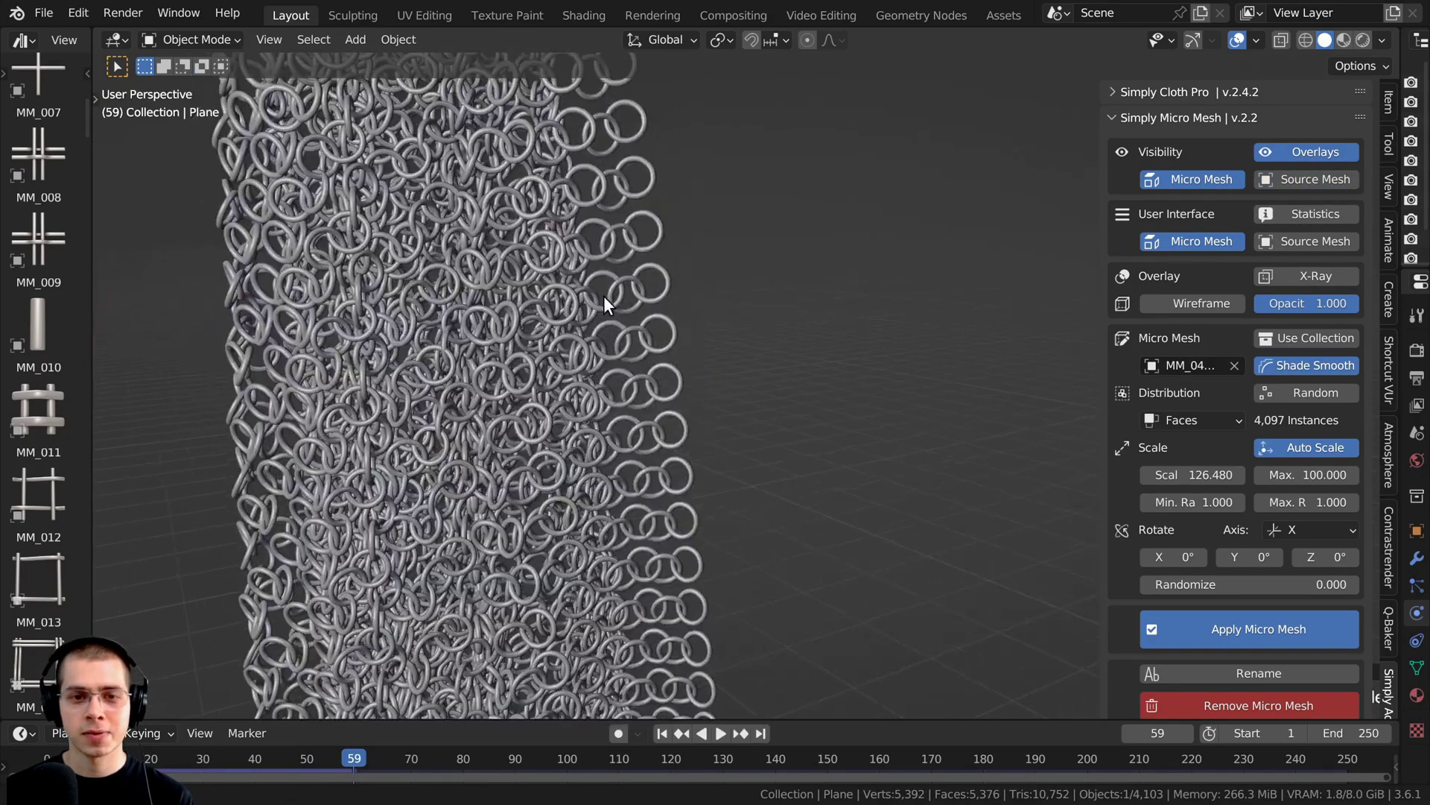
pyautogui.moveTo(604, 296); pyautogui.dragTo(666, 314, button='middle')
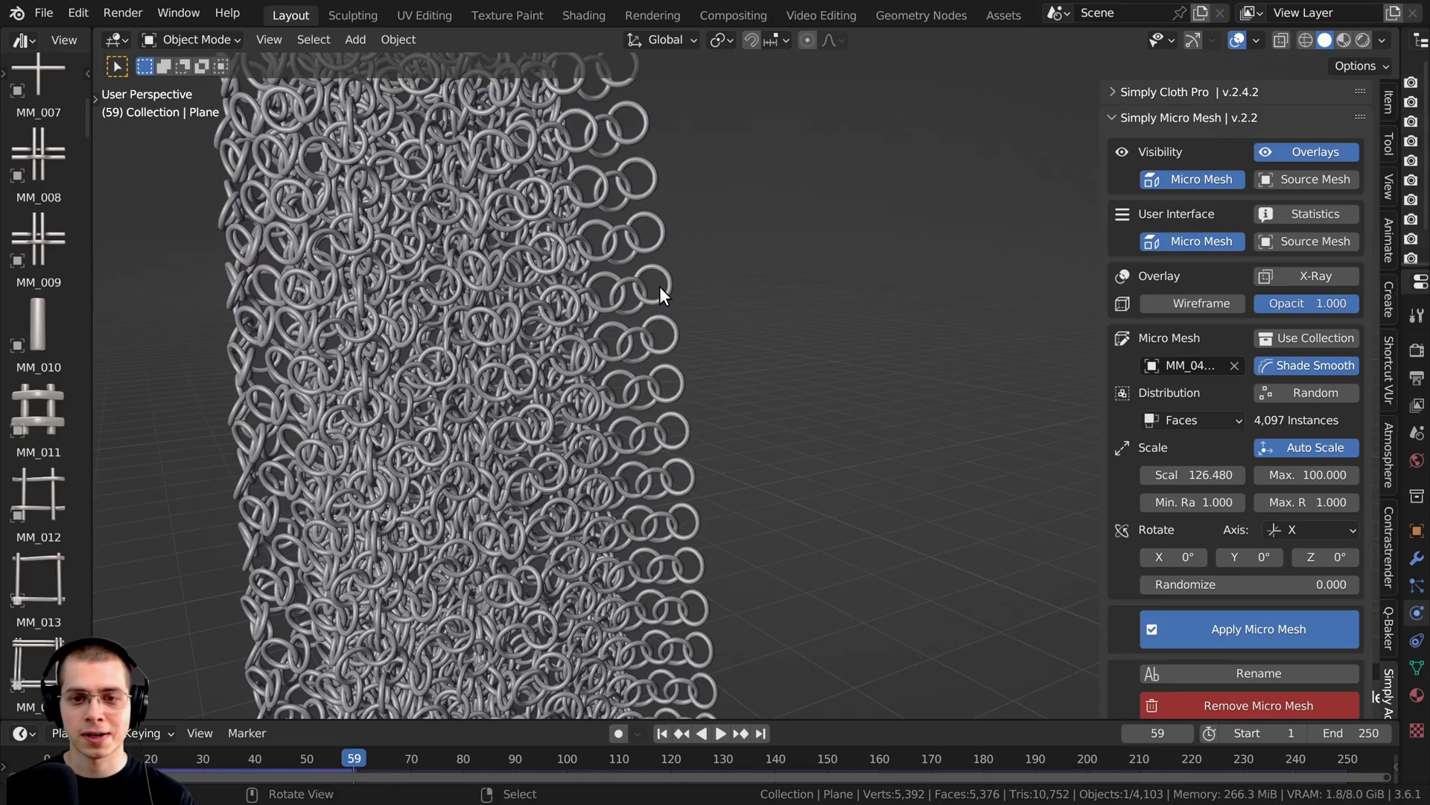
pyautogui.scroll(-2, 600, 523)
pyautogui.moveTo(600, 523); pyautogui.dragTo(810, 406, button='middle')
# Step: Clear the current micro mesh object and pick the MM_046 linked-ring object as its replacement
pyautogui.keyDown('shift'); pyautogui.moveTo(1146, 382); pyautogui.dragTo(1178, 355, button='middle'); pyautogui.keyUp('shift')
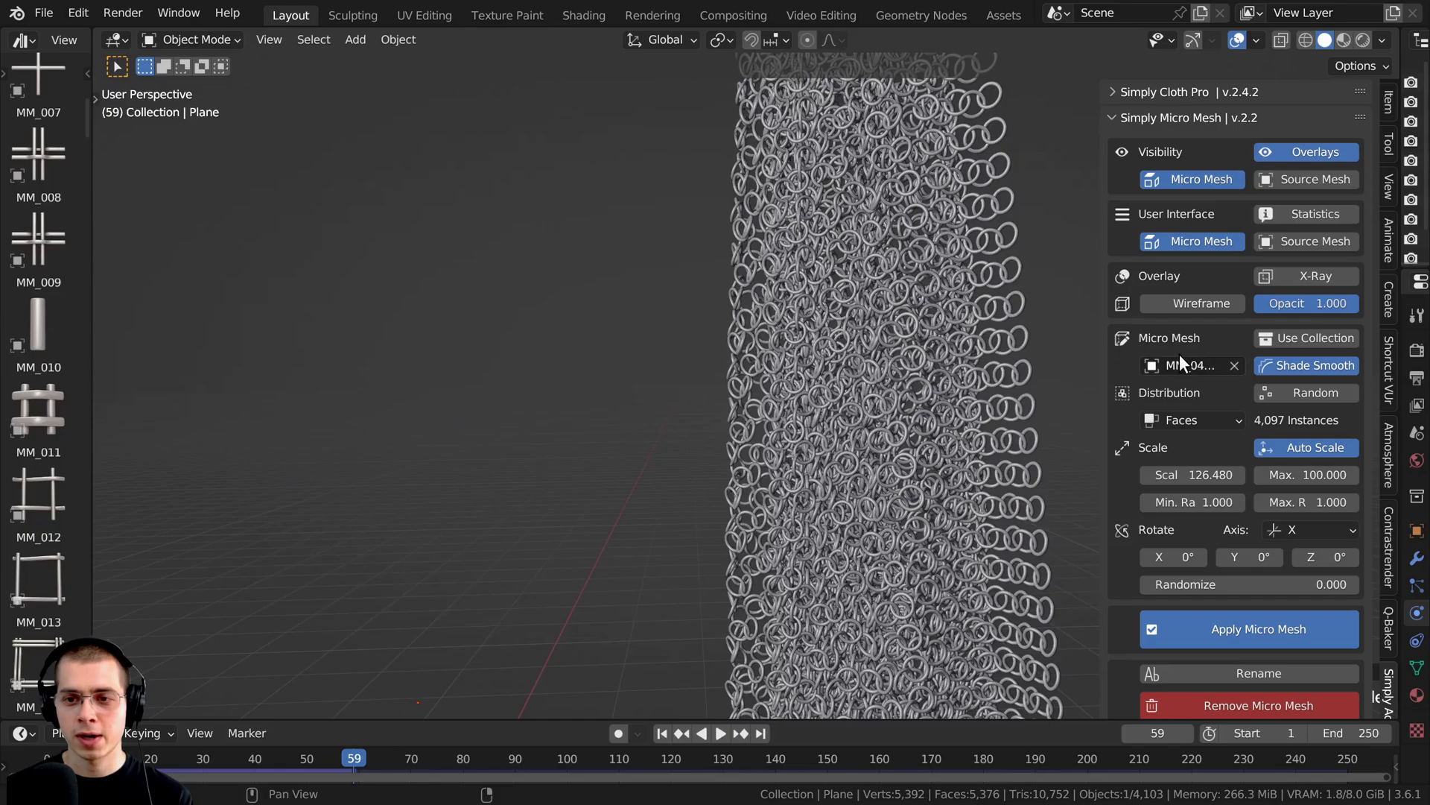
pyautogui.click(1234, 365)
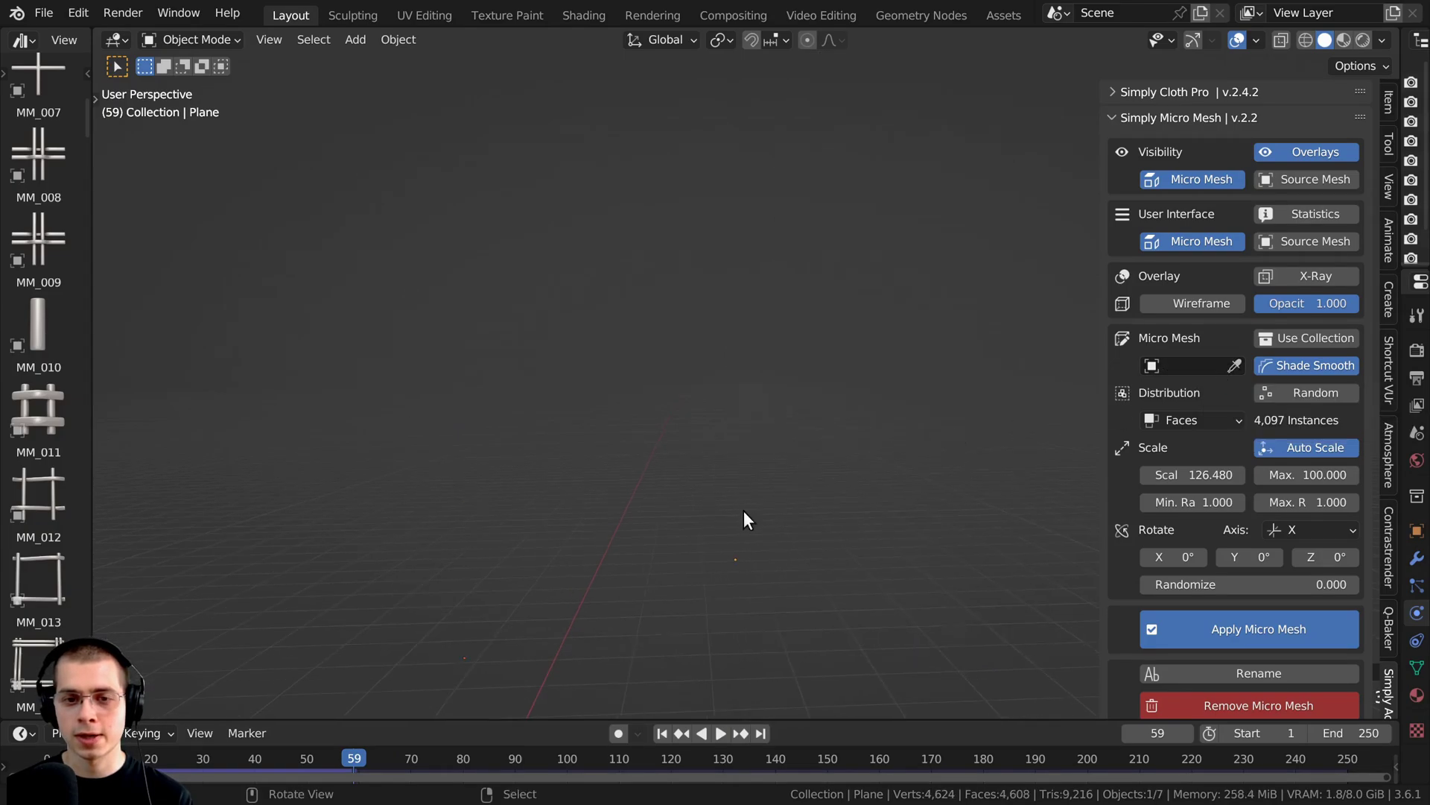
pyautogui.keyDown('shift'); pyautogui.moveTo(597, 463); pyautogui.dragTo(606, 292, button='middle'); pyautogui.keyUp('shift')
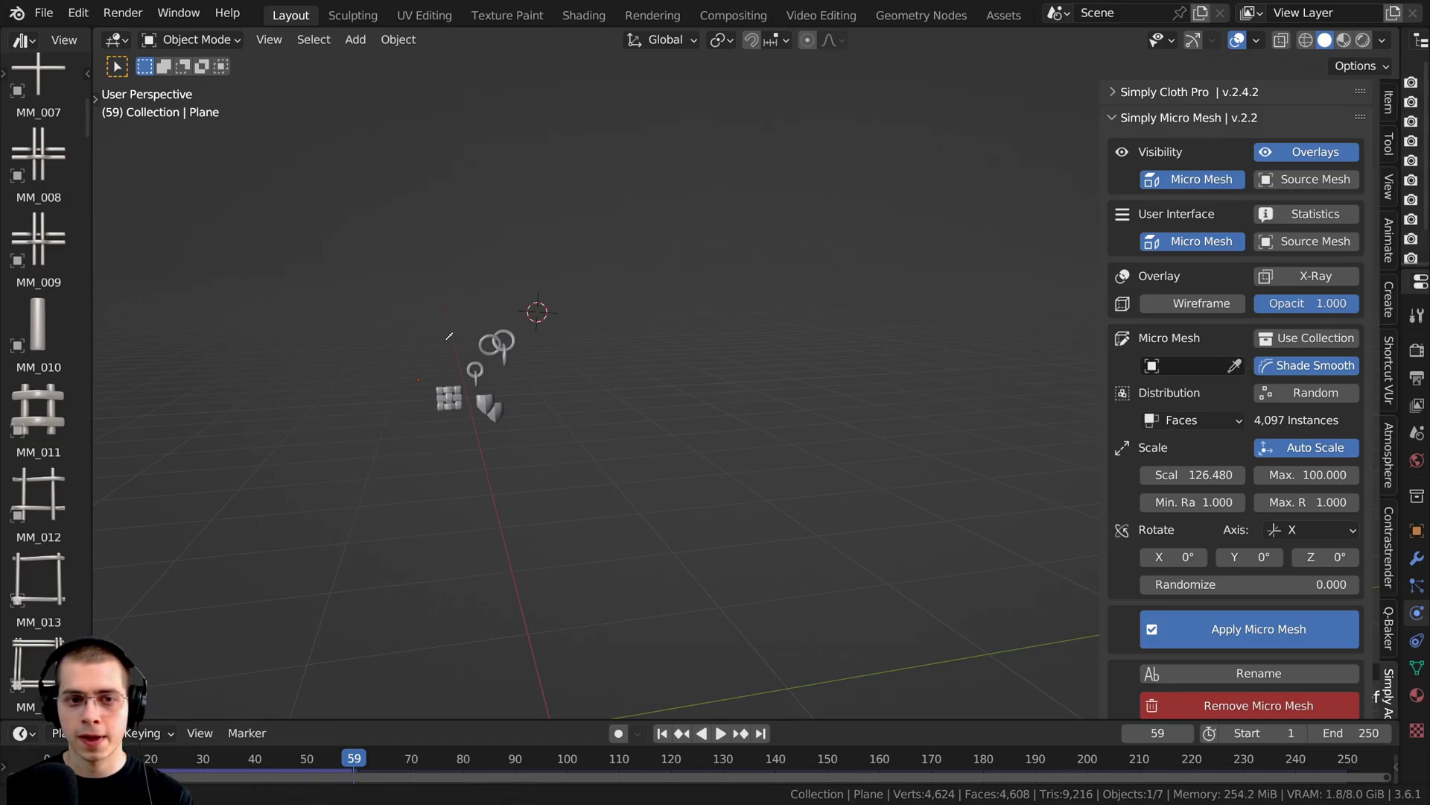
pyautogui.click(488, 340)
pyautogui.keyDown('shift'); pyautogui.moveTo(849, 233); pyautogui.dragTo(143, 458, button='middle'); pyautogui.keyUp('shift')
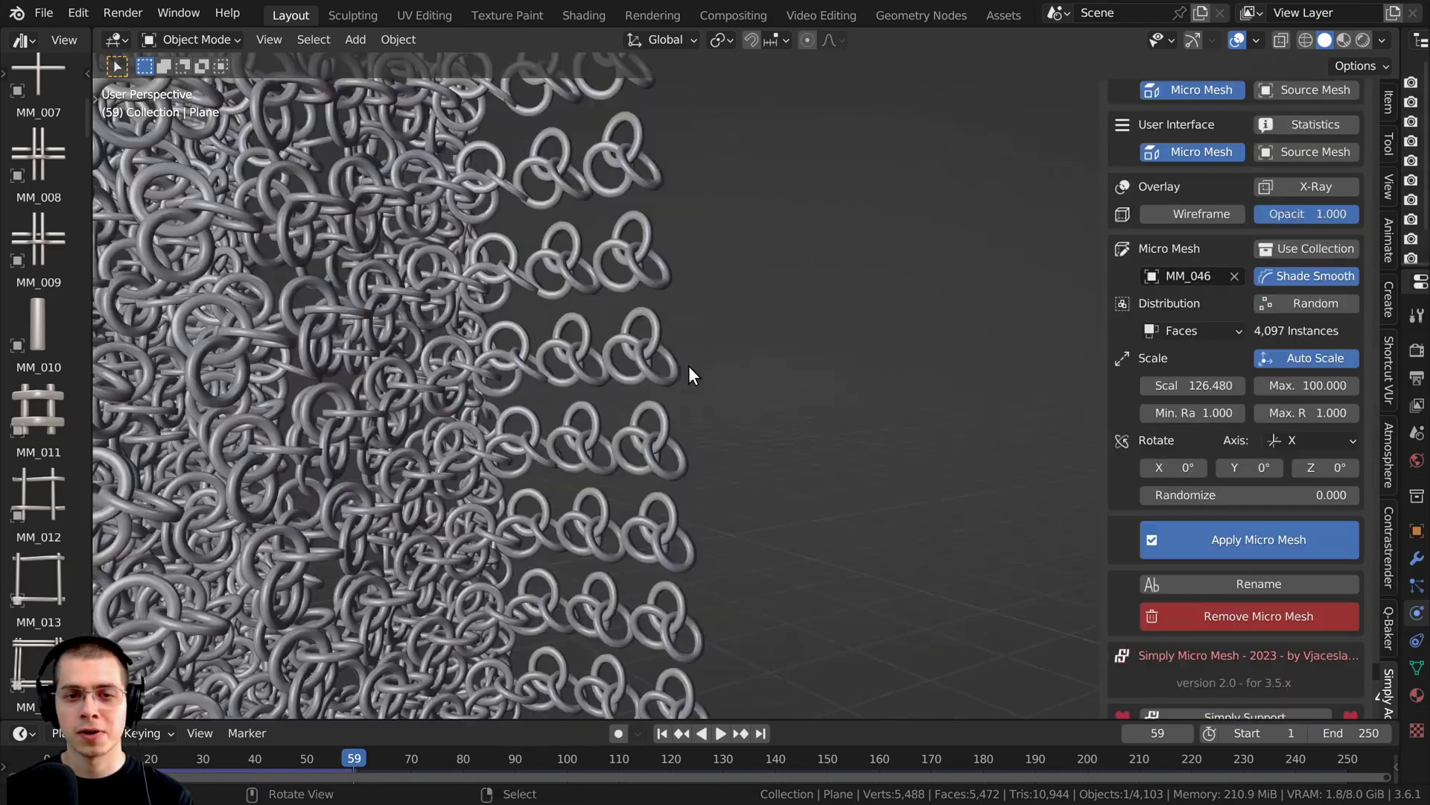
# Step: Increase the MM_046 micro mesh scale to 197.330 and set its X rotation to -28.3°
pyautogui.scroll(2, 693, 336)
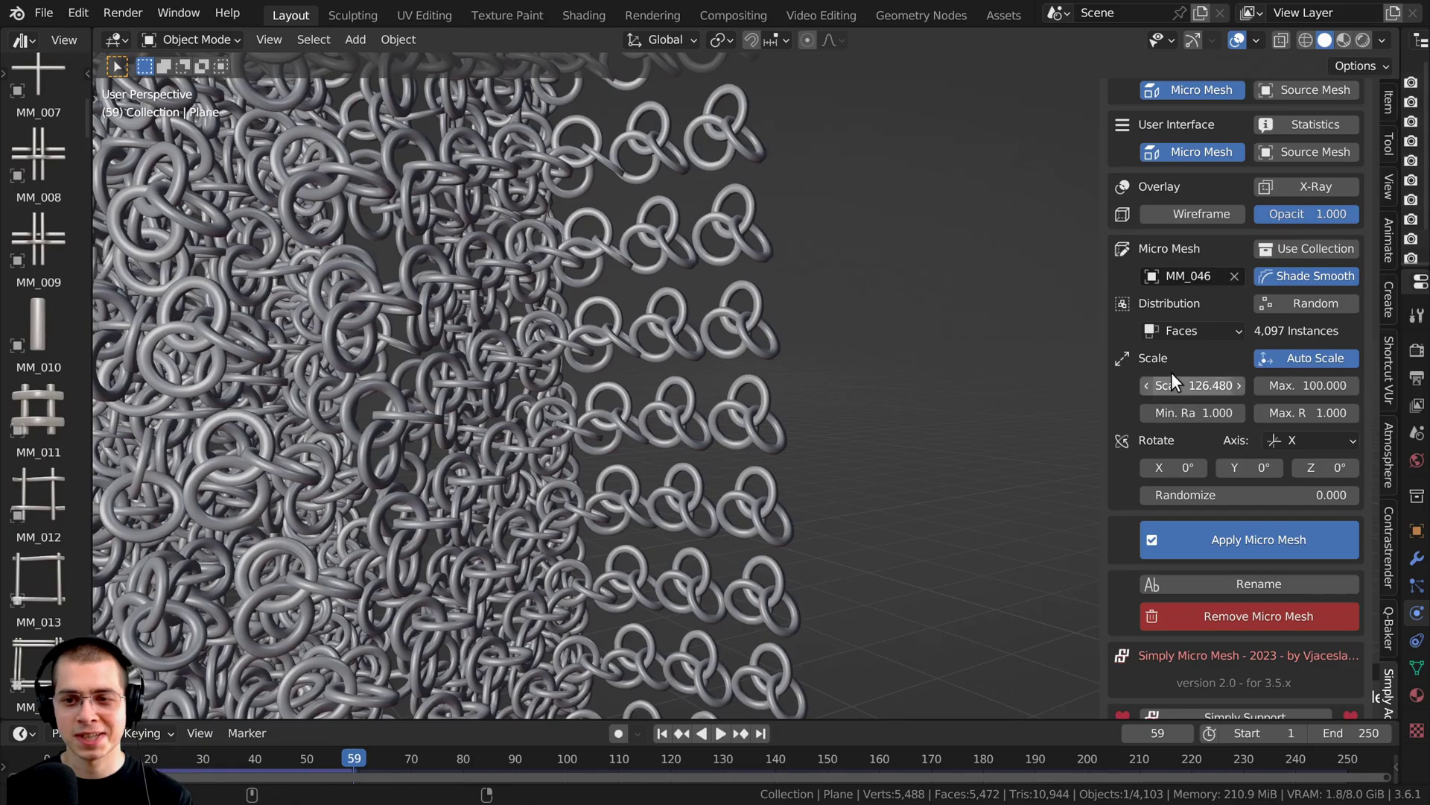
pyautogui.moveTo(1160, 384); pyautogui.dragTo(1230, 384)
pyautogui.scroll(-4, 708, 365)
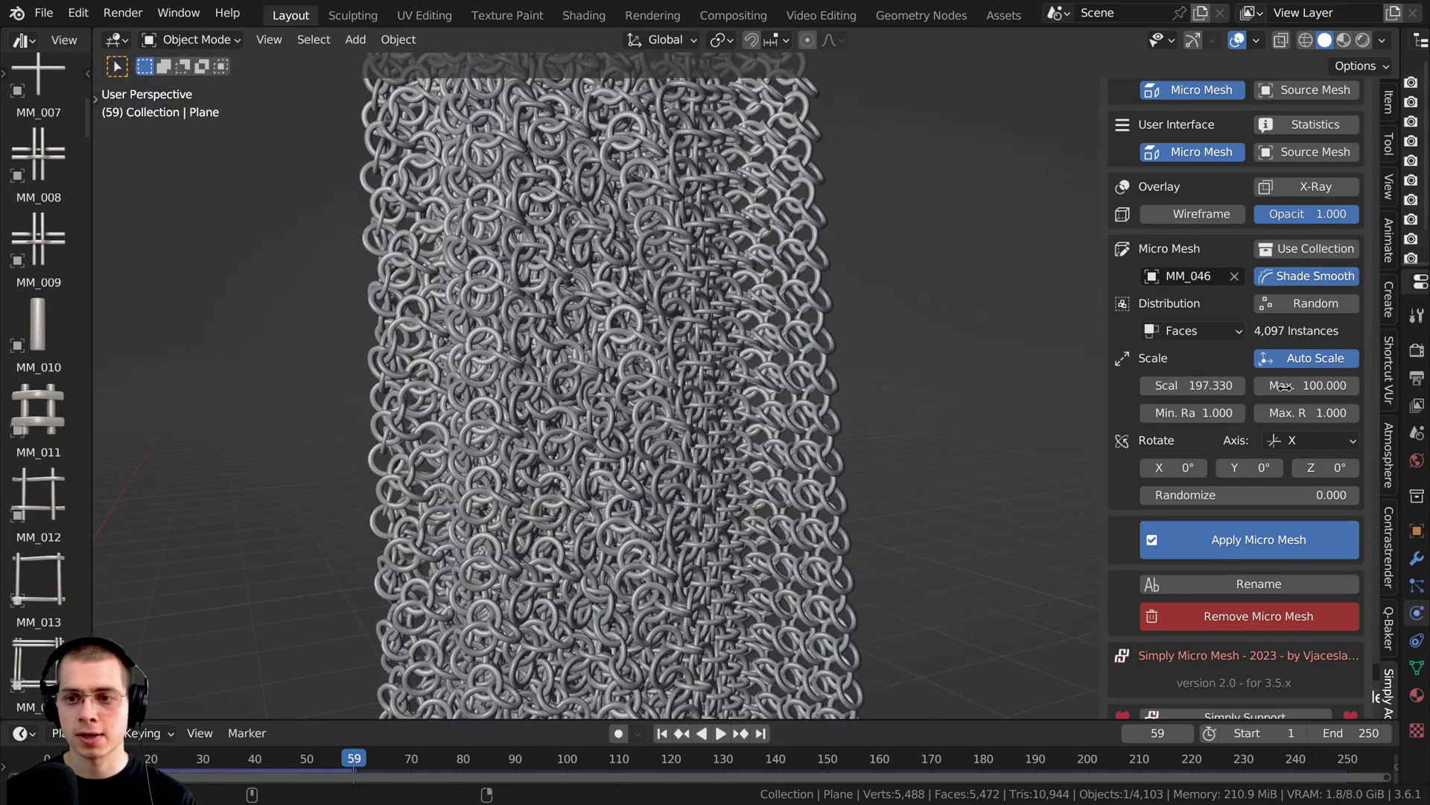
pyautogui.scroll(3, 1192, 485)
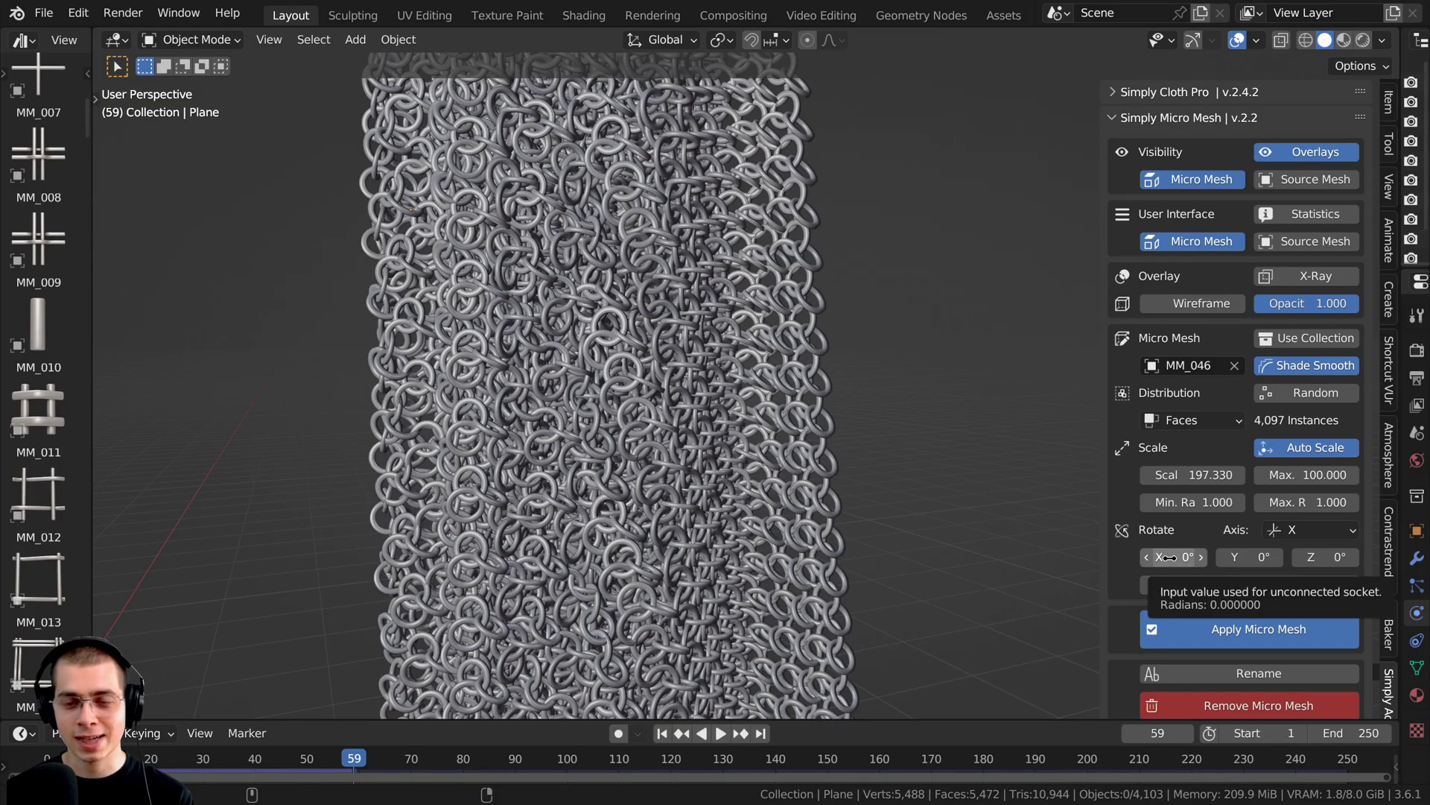
pyautogui.moveTo(1167, 557); pyautogui.dragTo(1107, 557)
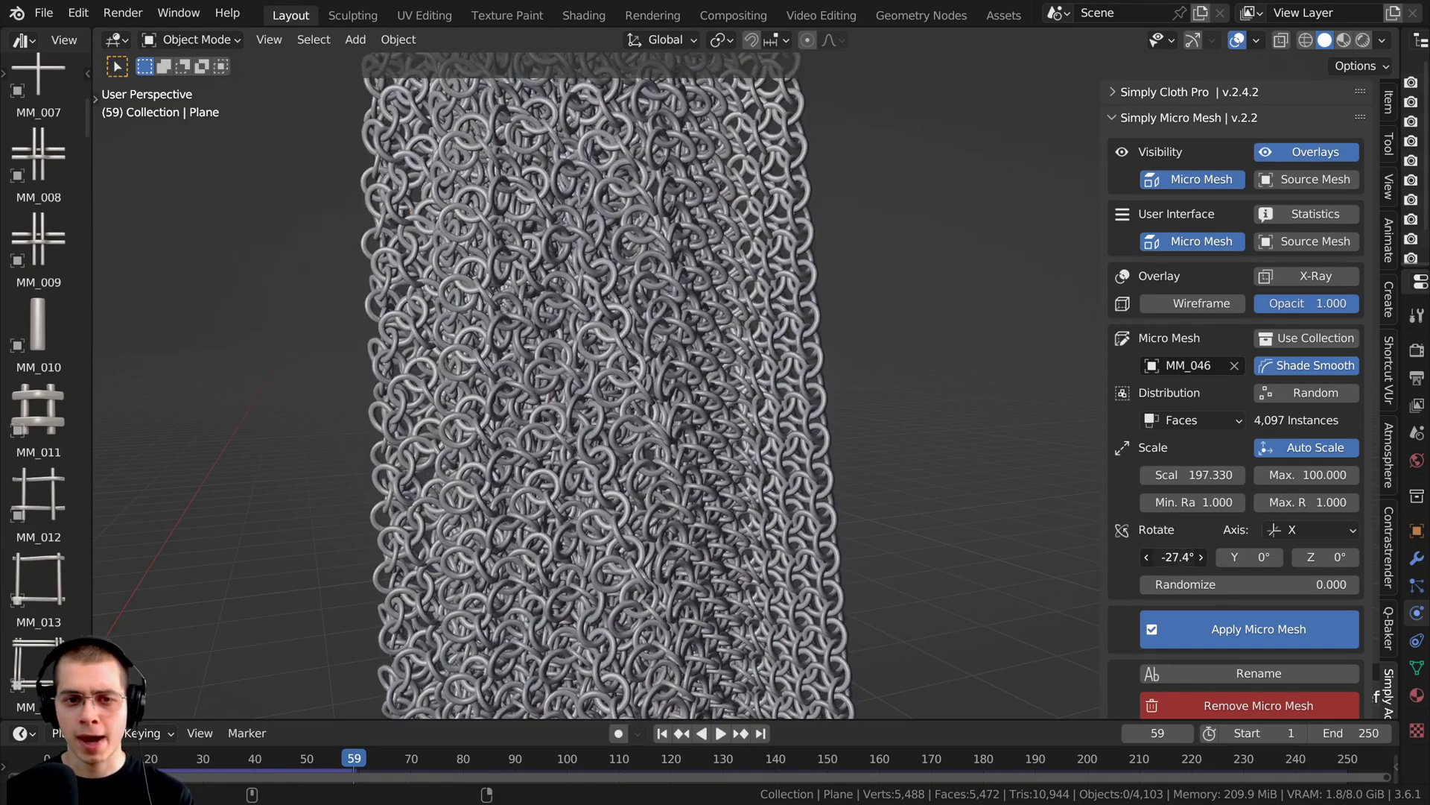
pyautogui.scroll(5, 664, 437)
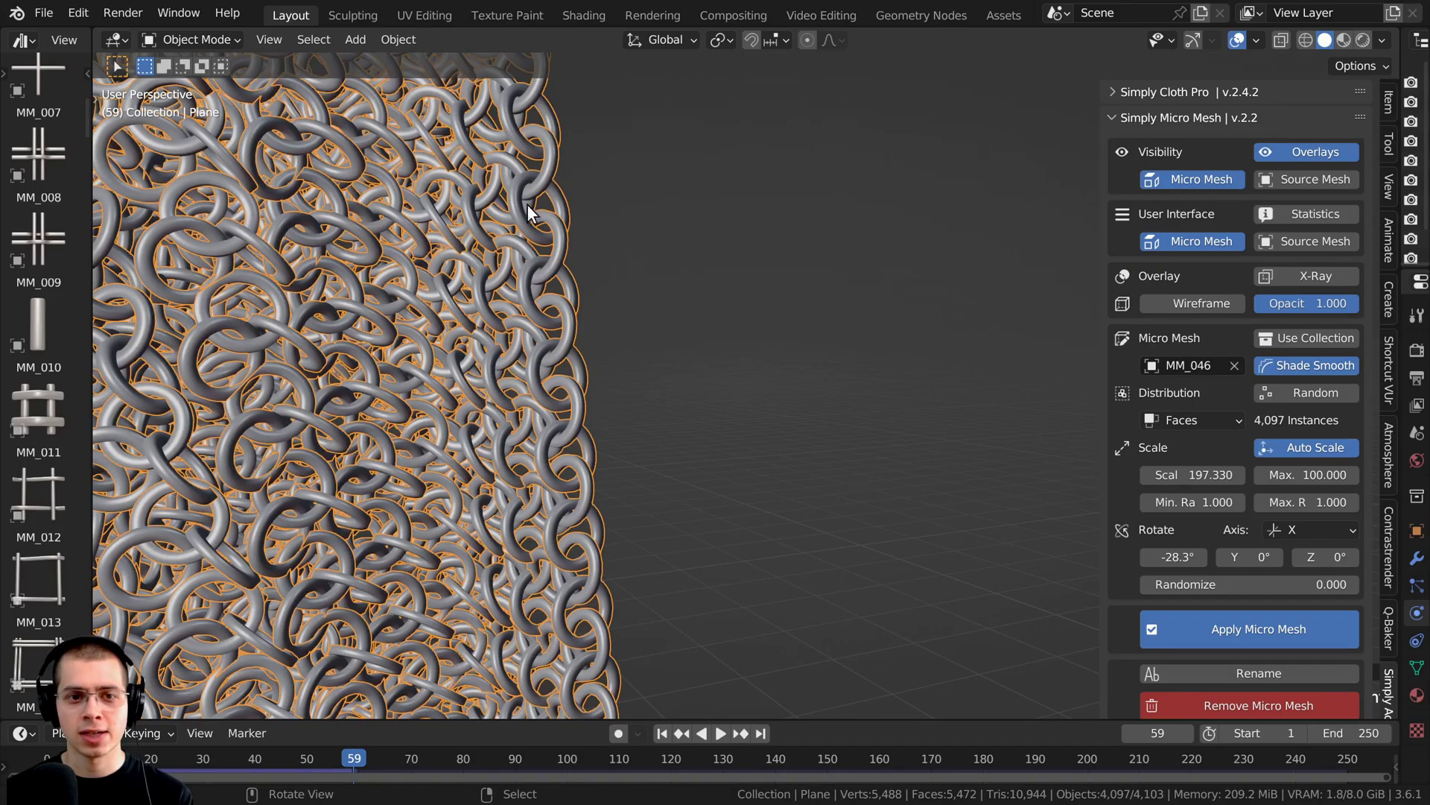
# Step: Play the cloth simulation with the MM_046 micro mesh up to frame 126 and inspect the draped chain fabric
pyautogui.press('space')
pyautogui.scroll(-5, 543, 397)
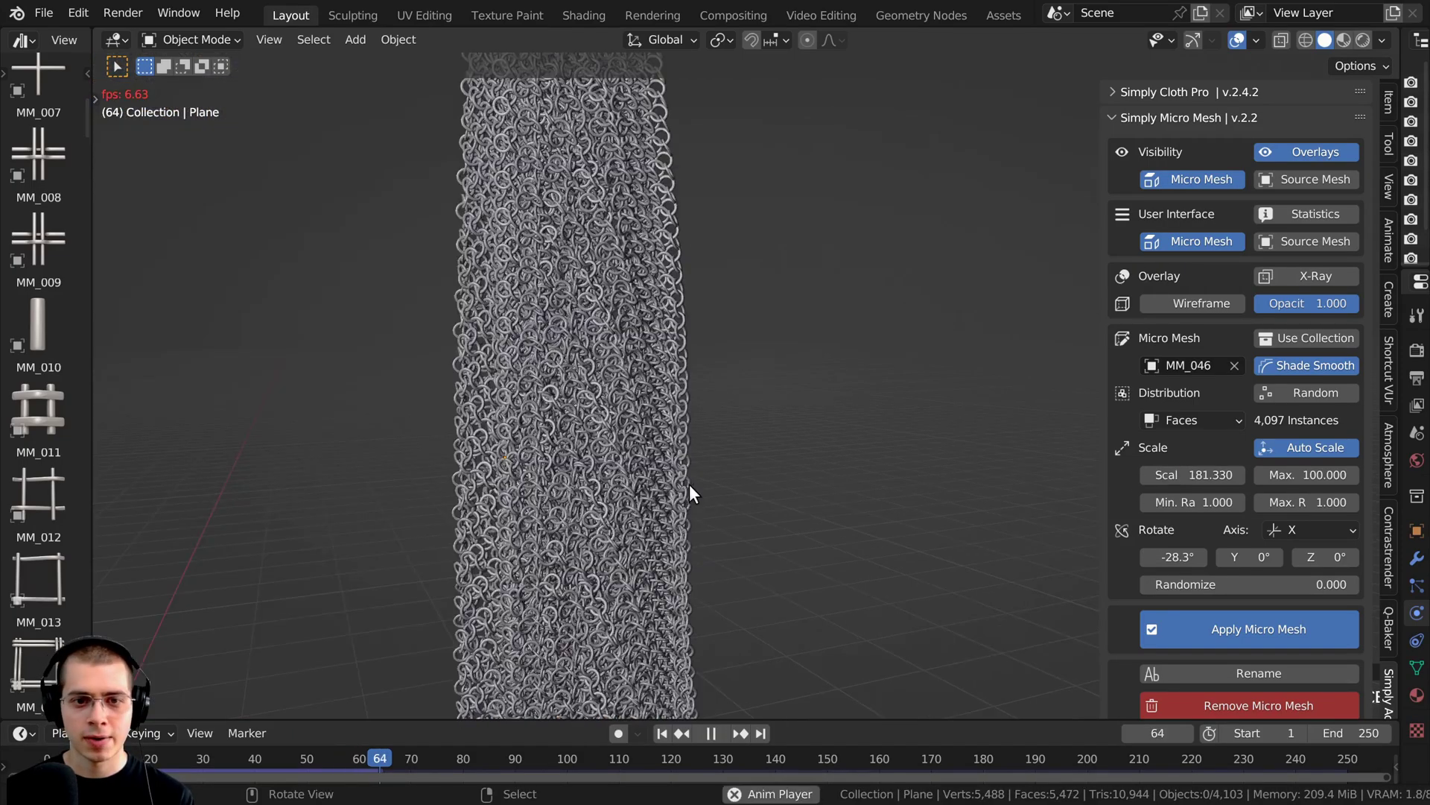
pyautogui.scroll(-4, 562, 412)
pyautogui.moveTo(745, 377); pyautogui.dragTo(759, 481, button='middle')
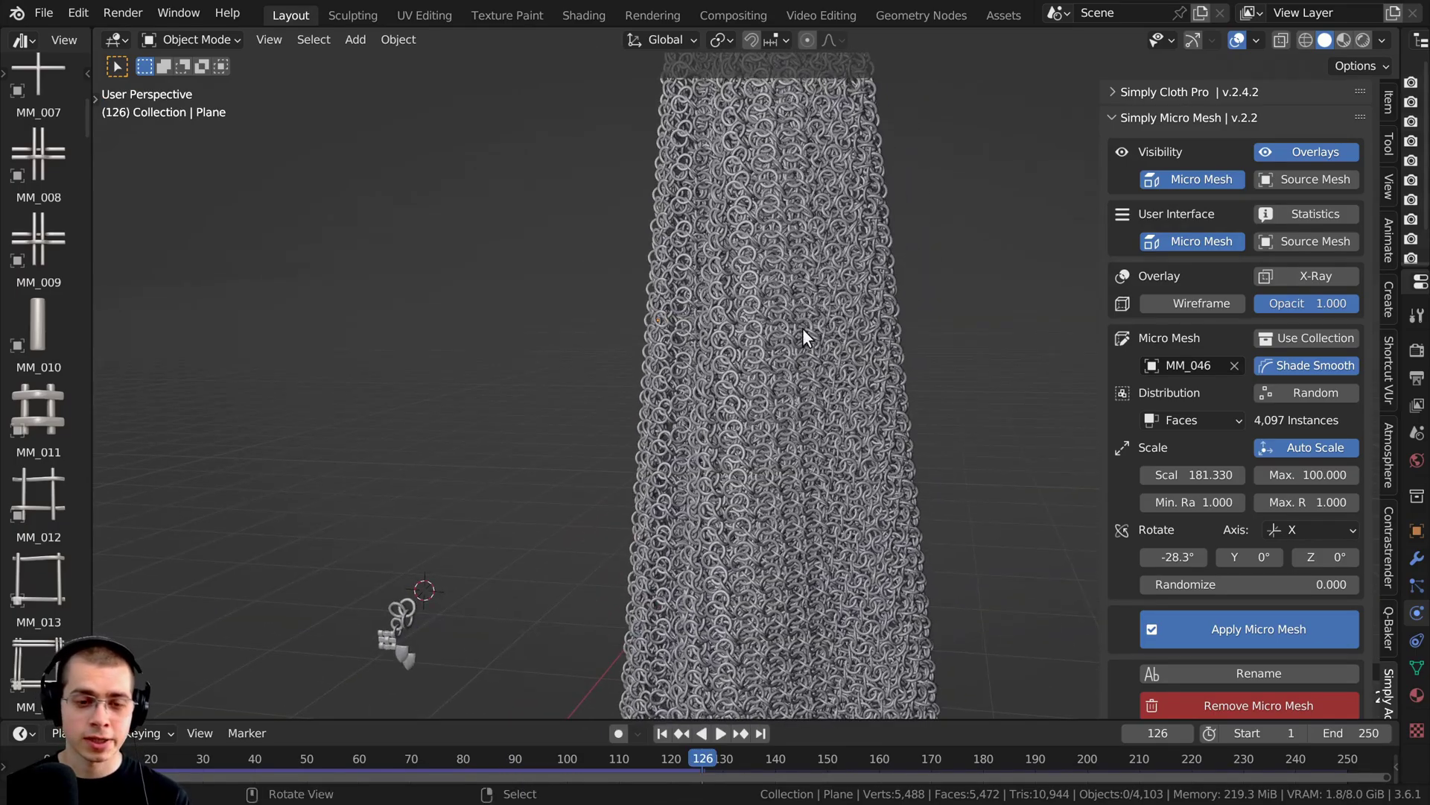
pyautogui.moveTo(735, 383); pyautogui.dragTo(761, 418, button='middle')
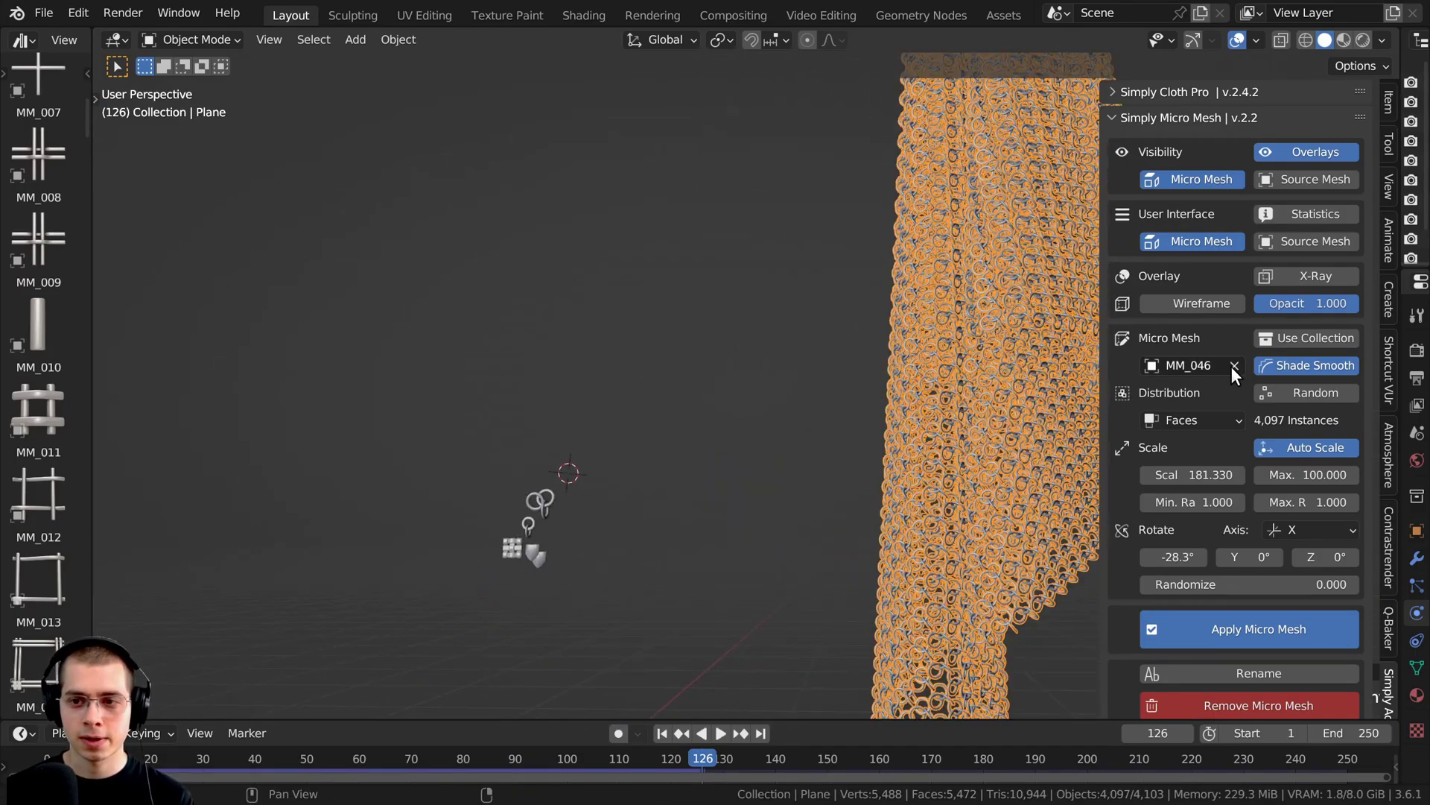
# Step: Replace the MM_046 micro mesh object with the woven MM_028 object and play the cloth simulation
pyautogui.click(1234, 365)
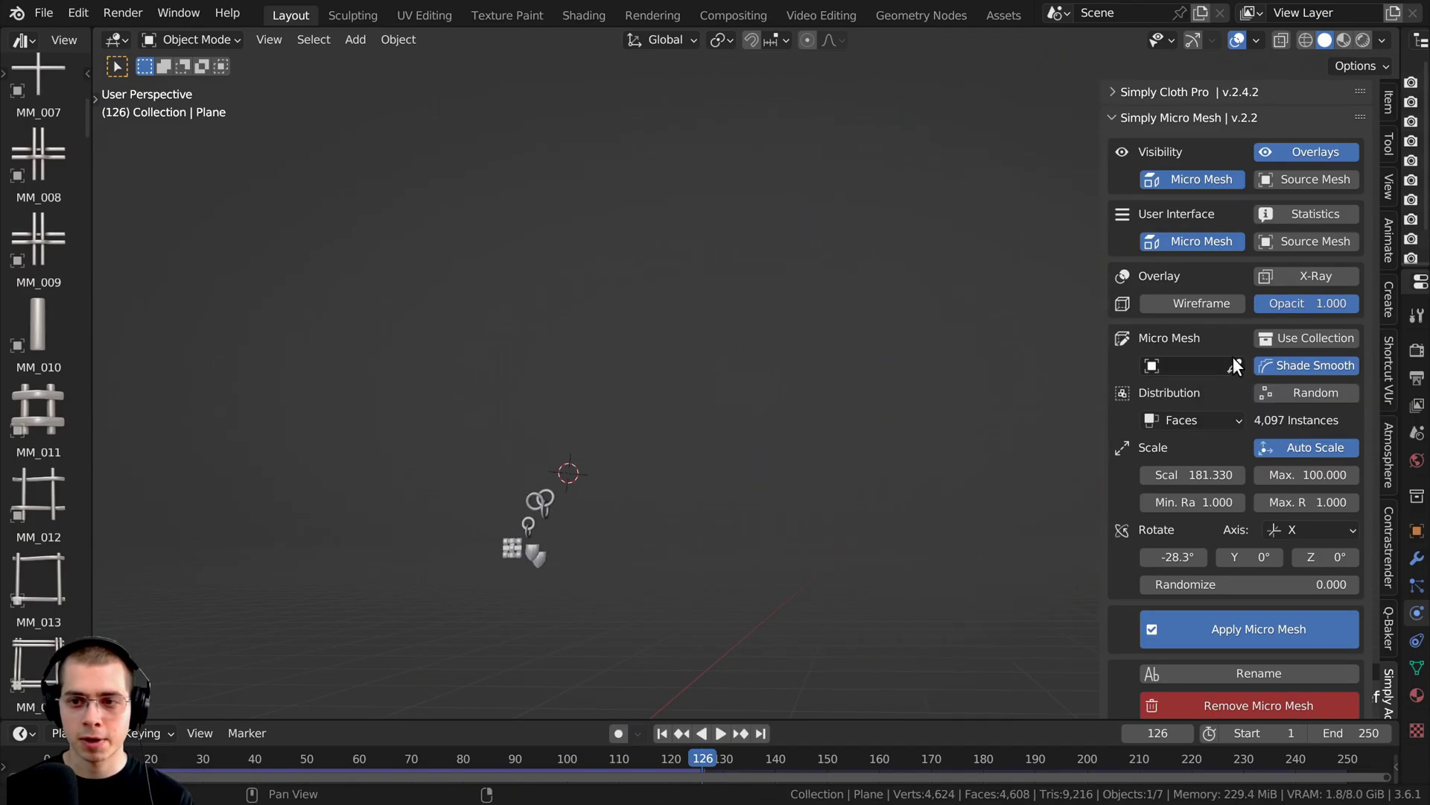
pyautogui.click(512, 549)
pyautogui.keyDown('shift'); pyautogui.moveTo(976, 317); pyautogui.dragTo(753, 513, button='middle'); pyautogui.keyUp('shift')
pyautogui.hotkey('alt', 'a')
pyautogui.scroll(4, 760, 514)
pyautogui.keyDown('shift'); pyautogui.moveTo(630, 380); pyautogui.dragTo(746, 364, button='middle'); pyautogui.keyUp('shift')
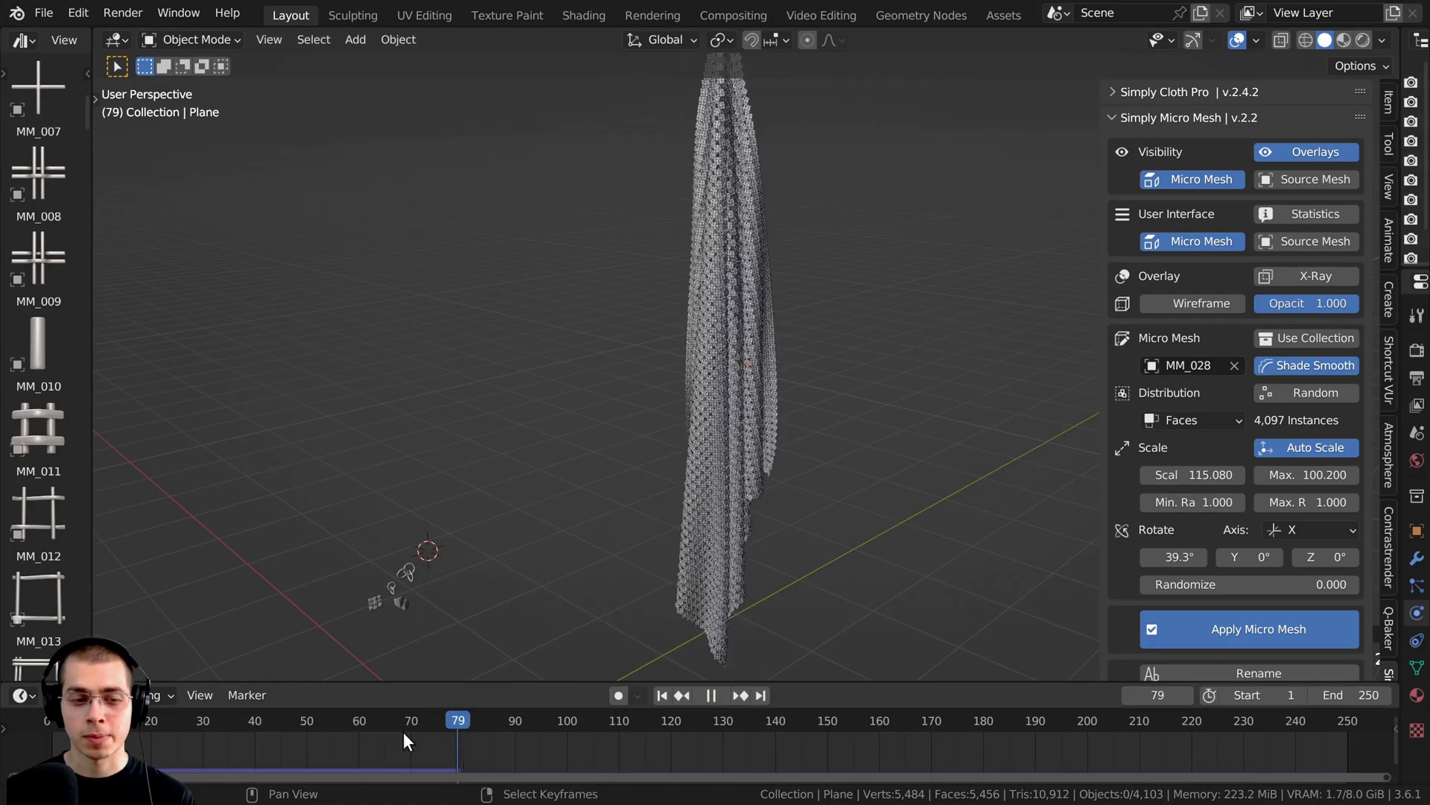
# Step: Return the timeline to frame 0 and set the MM_028 micro mesh's X rotation to 0°
pyautogui.click(52, 726)
pyautogui.keyDown('shift'); pyautogui.moveTo(840, 332); pyautogui.dragTo(816, 462, button='middle'); pyautogui.keyUp('shift')
pyautogui.scroll(6, 782, 388)
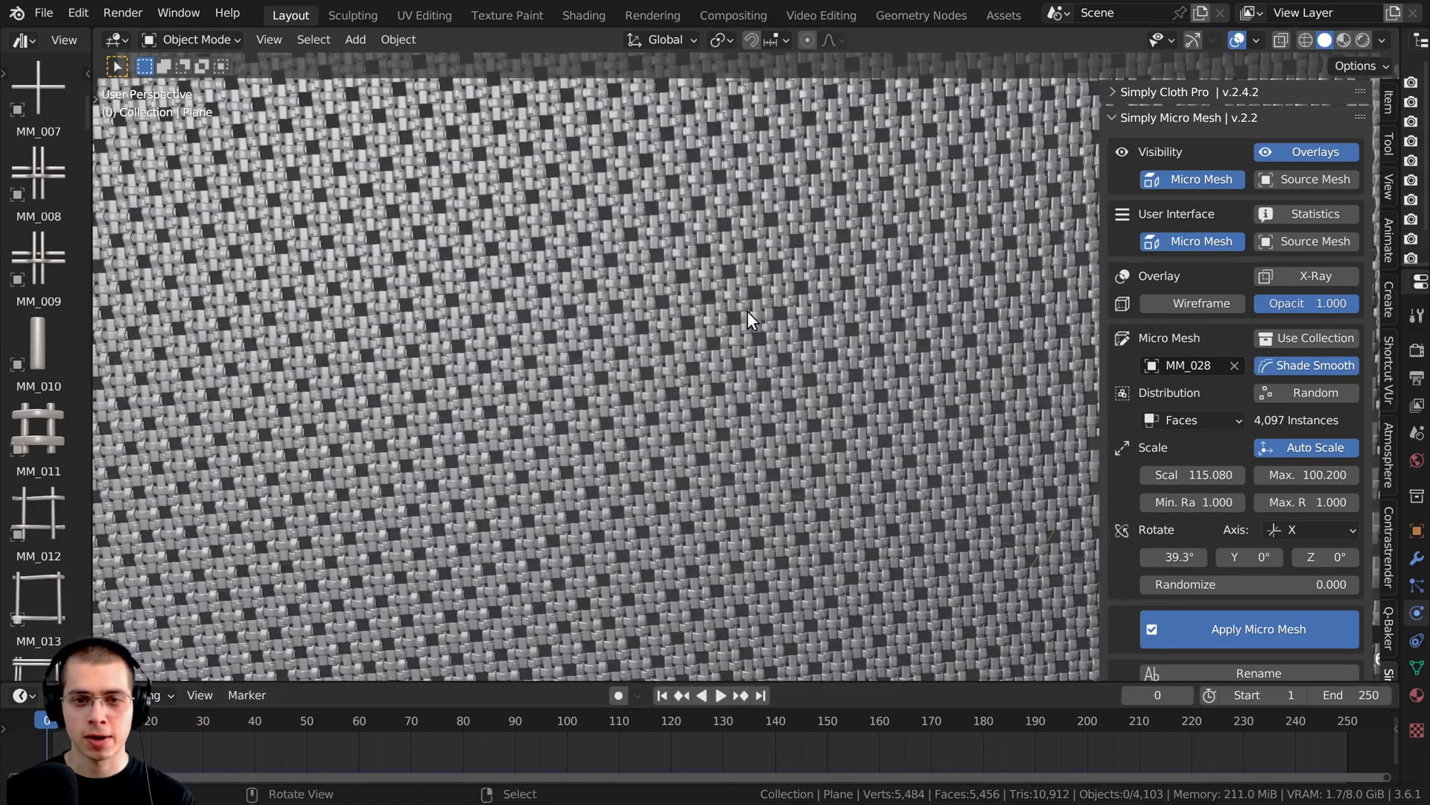
pyautogui.keyDown('shift'); pyautogui.moveTo(748, 311); pyautogui.dragTo(774, 481, button='middle'); pyautogui.keyUp('shift')
pyautogui.scroll(4, 778, 473)
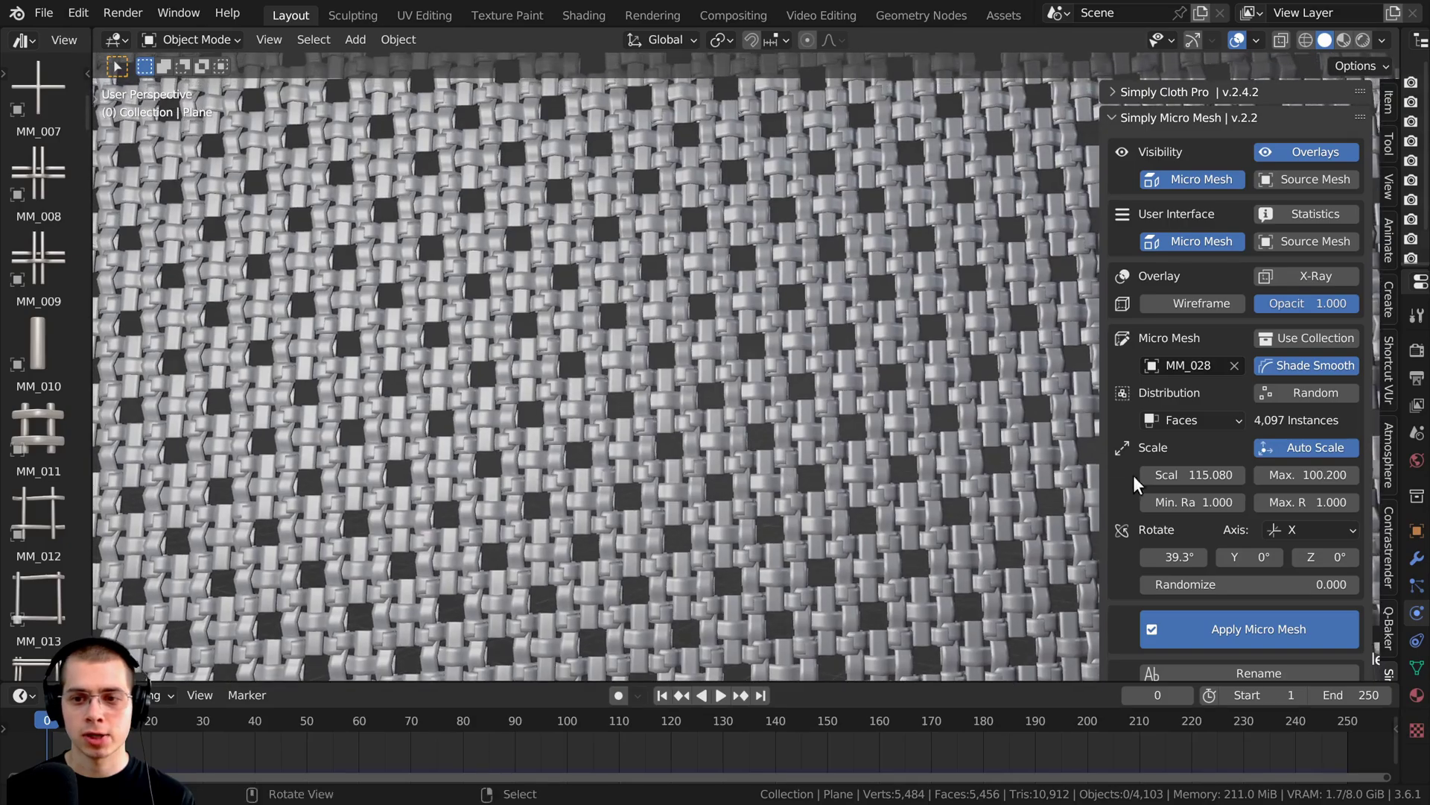
pyautogui.click(1175, 556)
pyautogui.write('0')
pyautogui.press('Return')
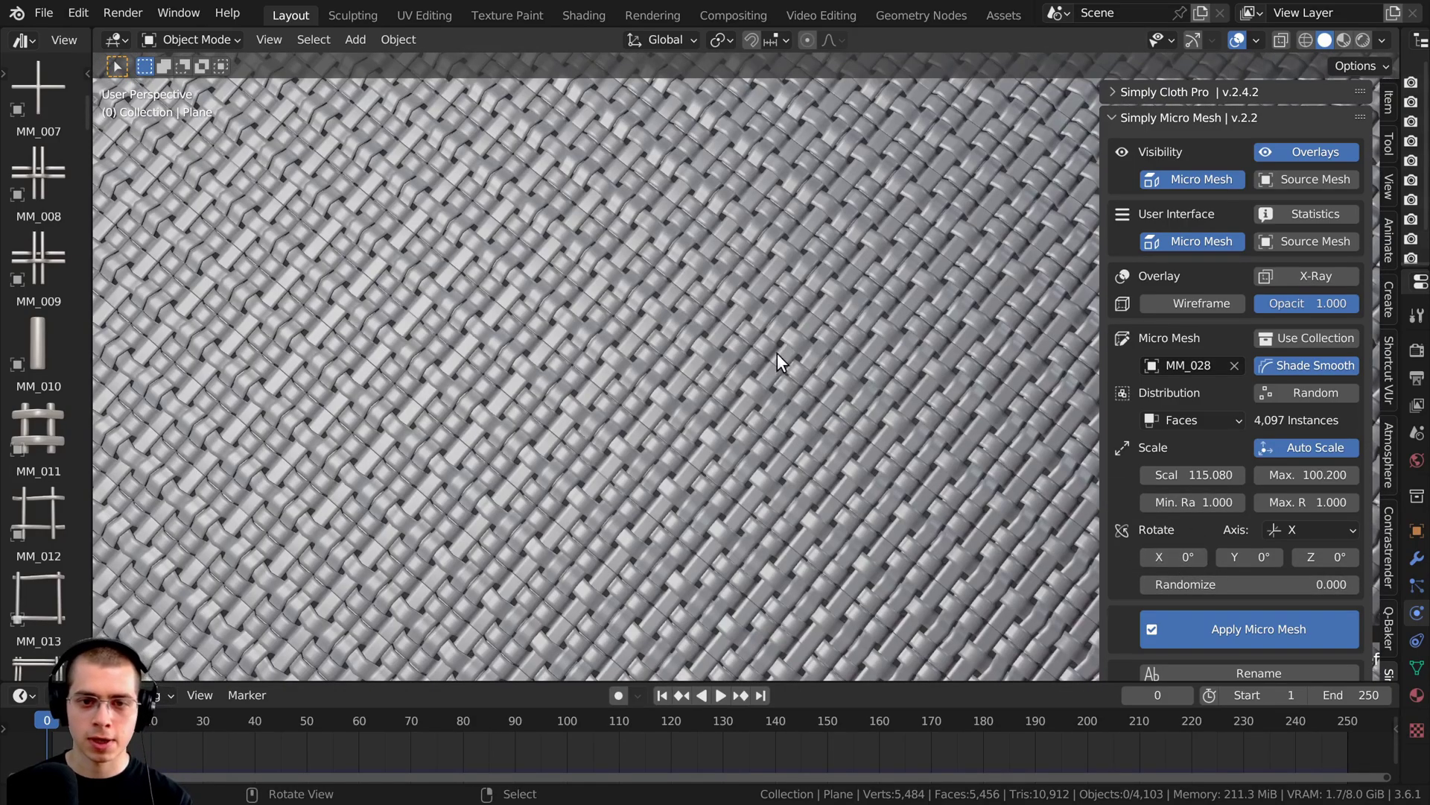
# Step: Increase the MM_028 micro mesh scale to 119.760 to tighten the weave
pyautogui.scroll(-6, 777, 354)
pyautogui.scroll(6, 769, 359)
pyautogui.scroll(4, 695, 368)
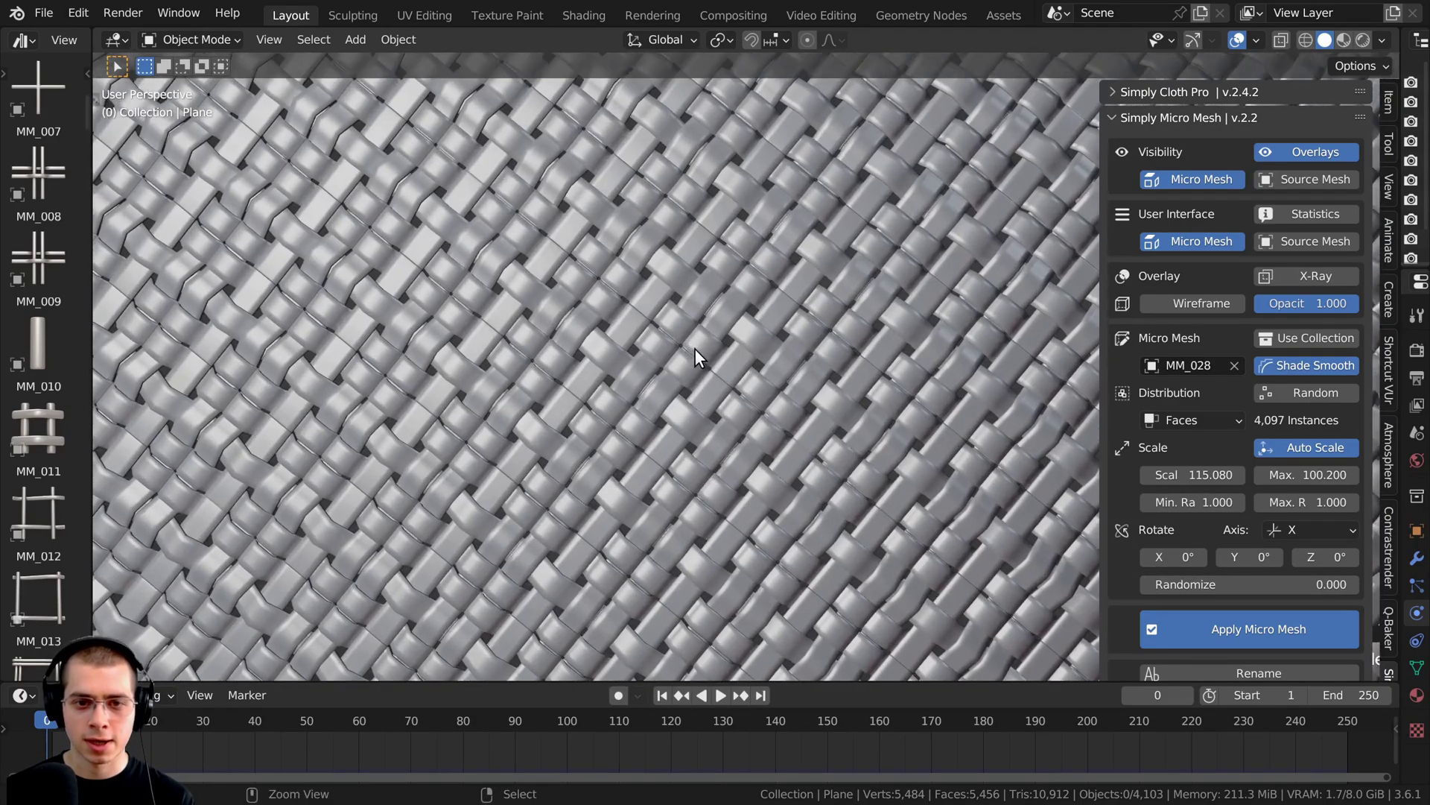
pyautogui.moveTo(1187, 474); pyautogui.dragTo(1200, 474)
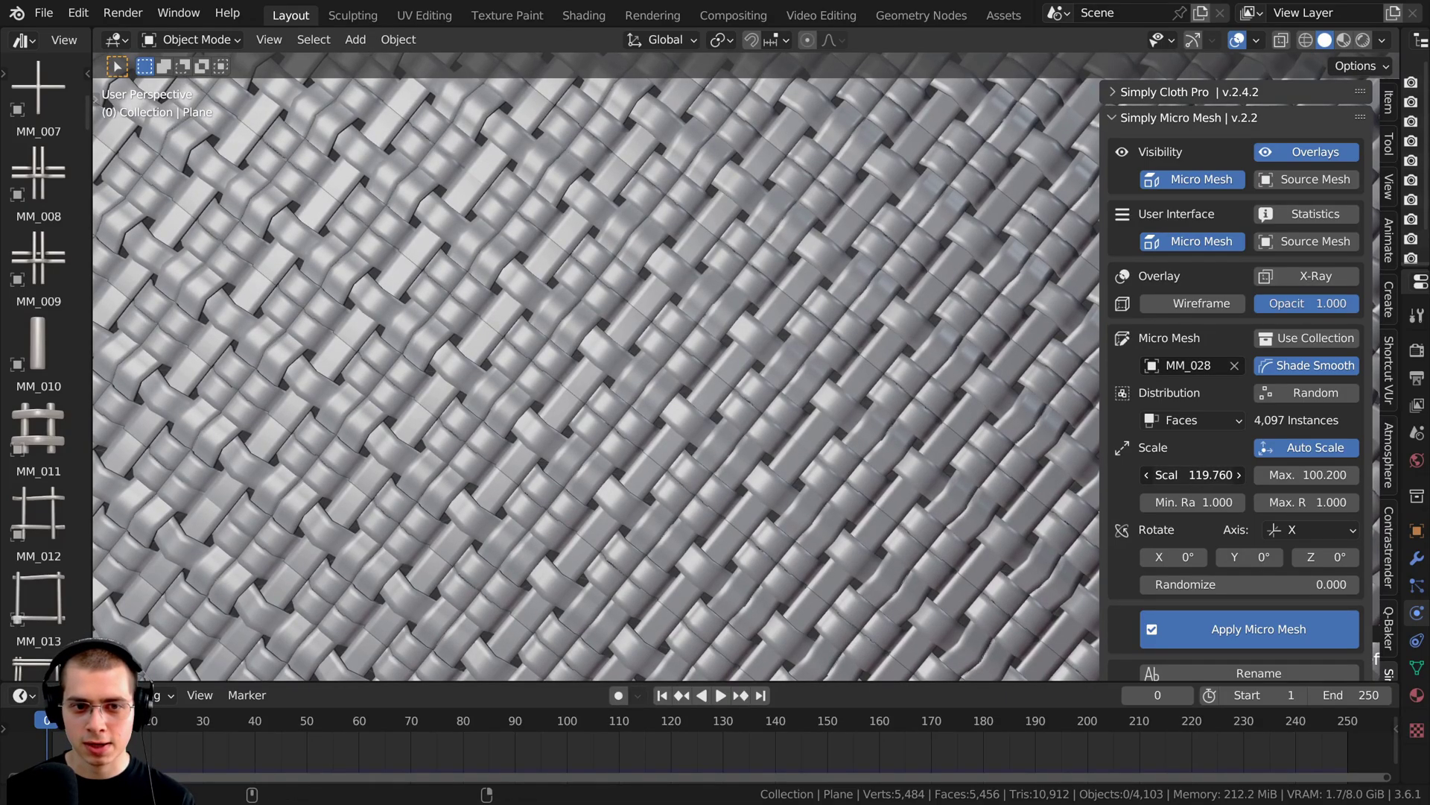
# Step: Play the cloth simulation with the rescaled MM_028 weave past frame 130 and examine the draped fabric
pyautogui.scroll(-13, 655, 271)
pyautogui.scroll(5, 690, 262)
pyautogui.scroll(-3, 737, 358)
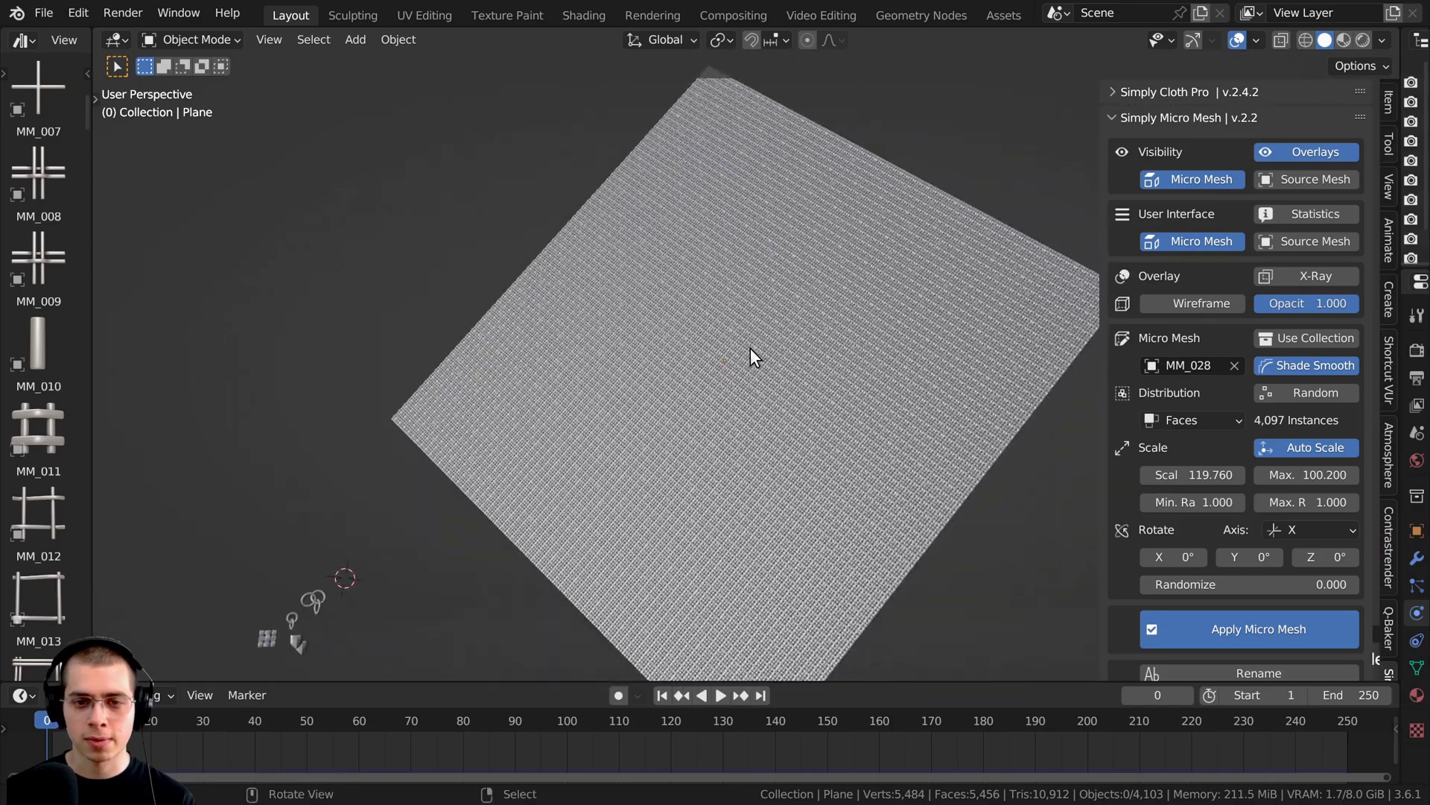
pyautogui.press('space')
pyautogui.moveTo(675, 352); pyautogui.dragTo(762, 400, button='middle')
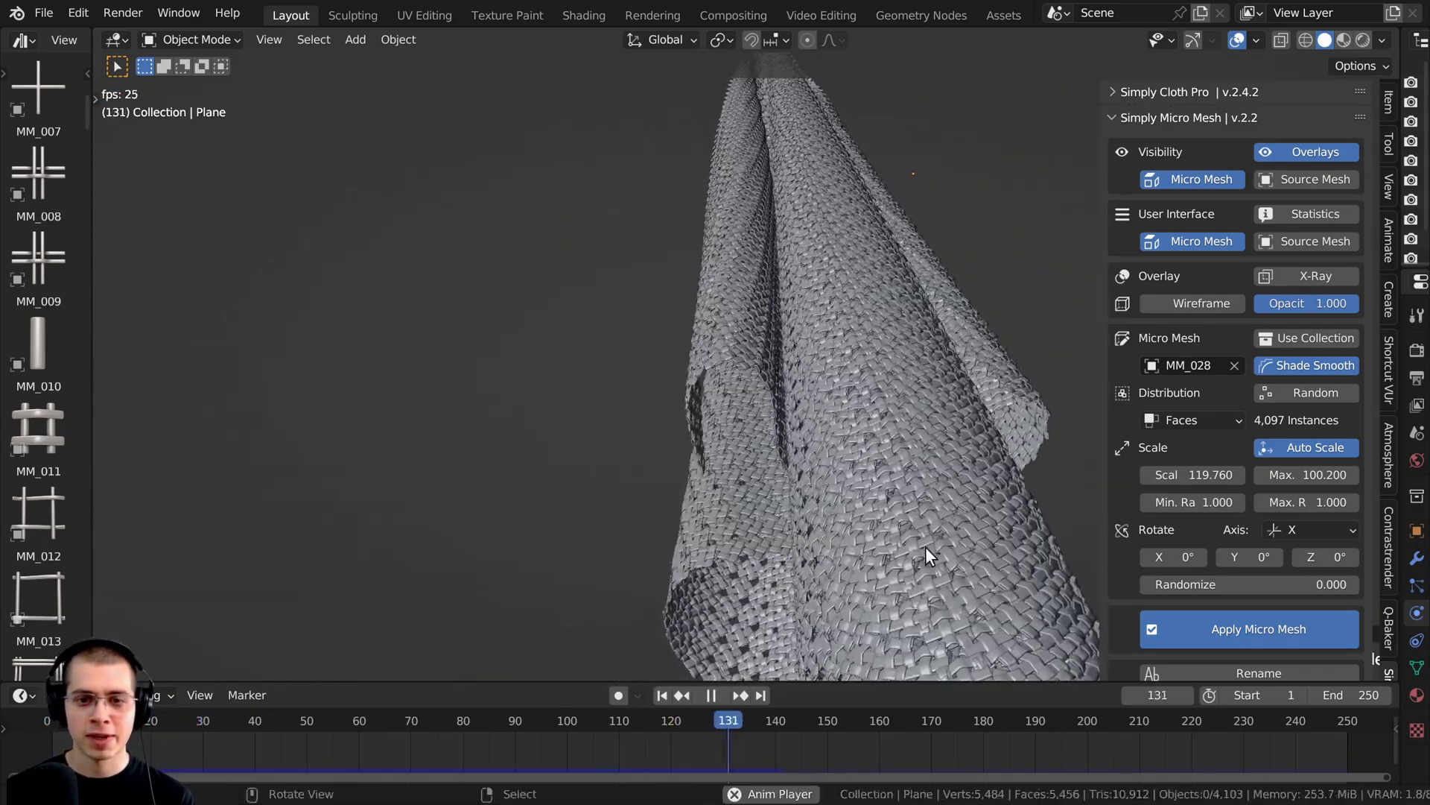
pyautogui.moveTo(855, 449); pyautogui.dragTo(824, 459, button='middle')
pyautogui.scroll(-1, 837, 450)
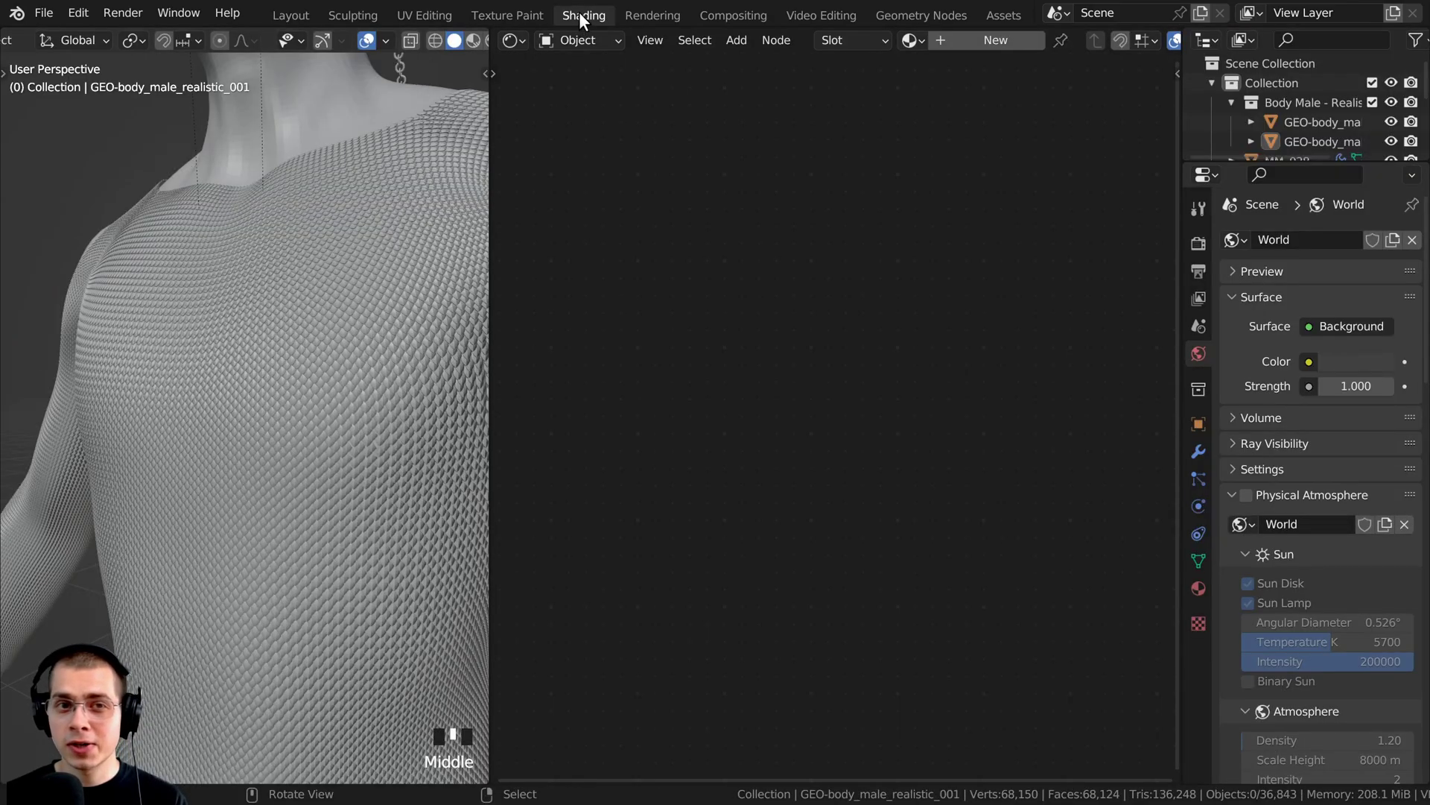
# Step: Switch to the Shading workspace and select the micro mesh garment on the male body
pyautogui.click(581, 14)
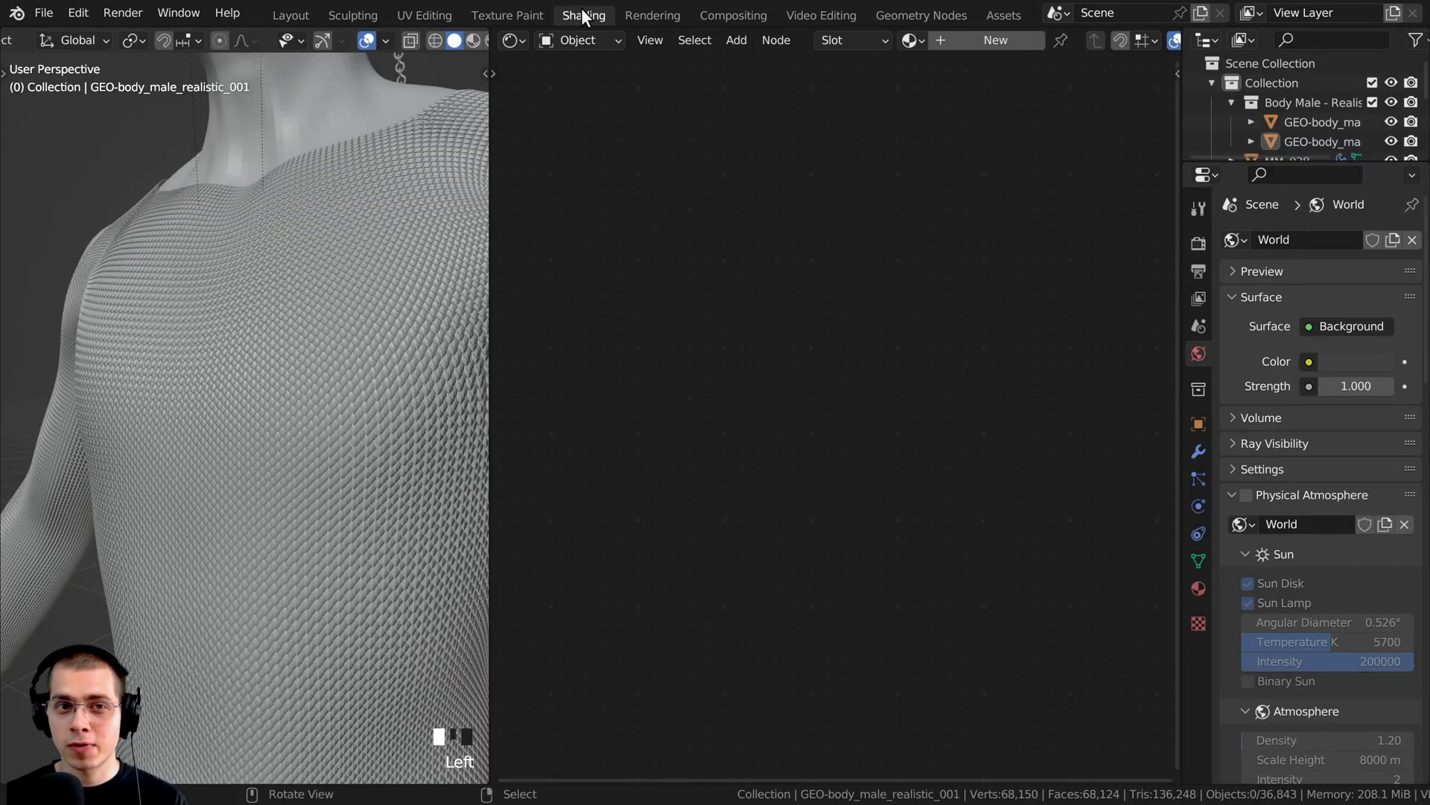
pyautogui.click(288, 315)
pyautogui.moveTo(288, 316)
pyautogui.mouseDown(button='middle')
pyautogui.moveTo(325, 330)
pyautogui.moveTo(304, 353)
pyautogui.moveTo(283, 350)
pyautogui.moveTo(338, 401)
pyautogui.mouseUp(button='middle')
pyautogui.hotkey('alt', 'a')
pyautogui.scroll(2, 304, 353)
pyautogui.click(304, 353)
pyautogui.scroll(-2, 298, 352)
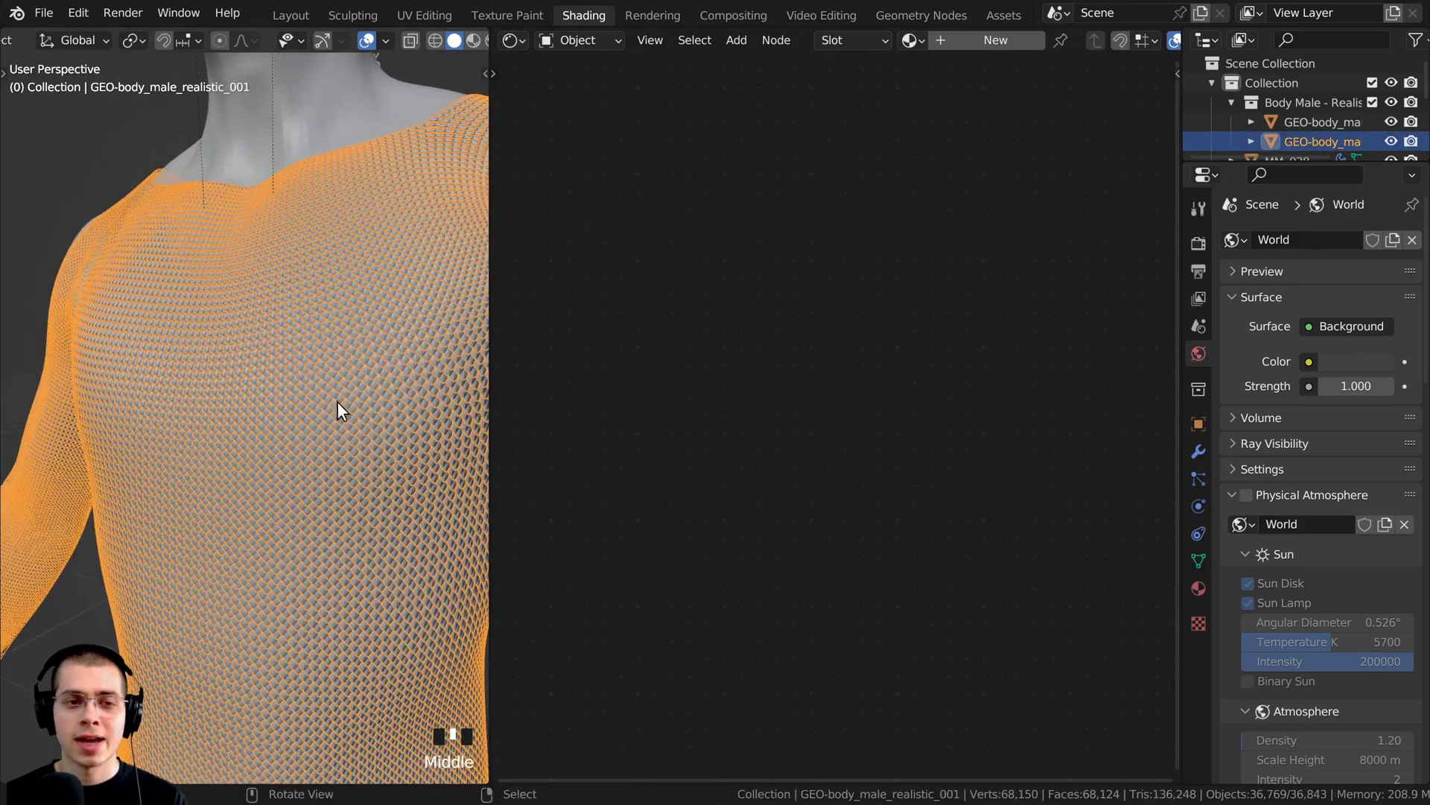
# Step: Display the 3D viewport in Material Preview shading and view the garment's chest up close
pyautogui.press('z')
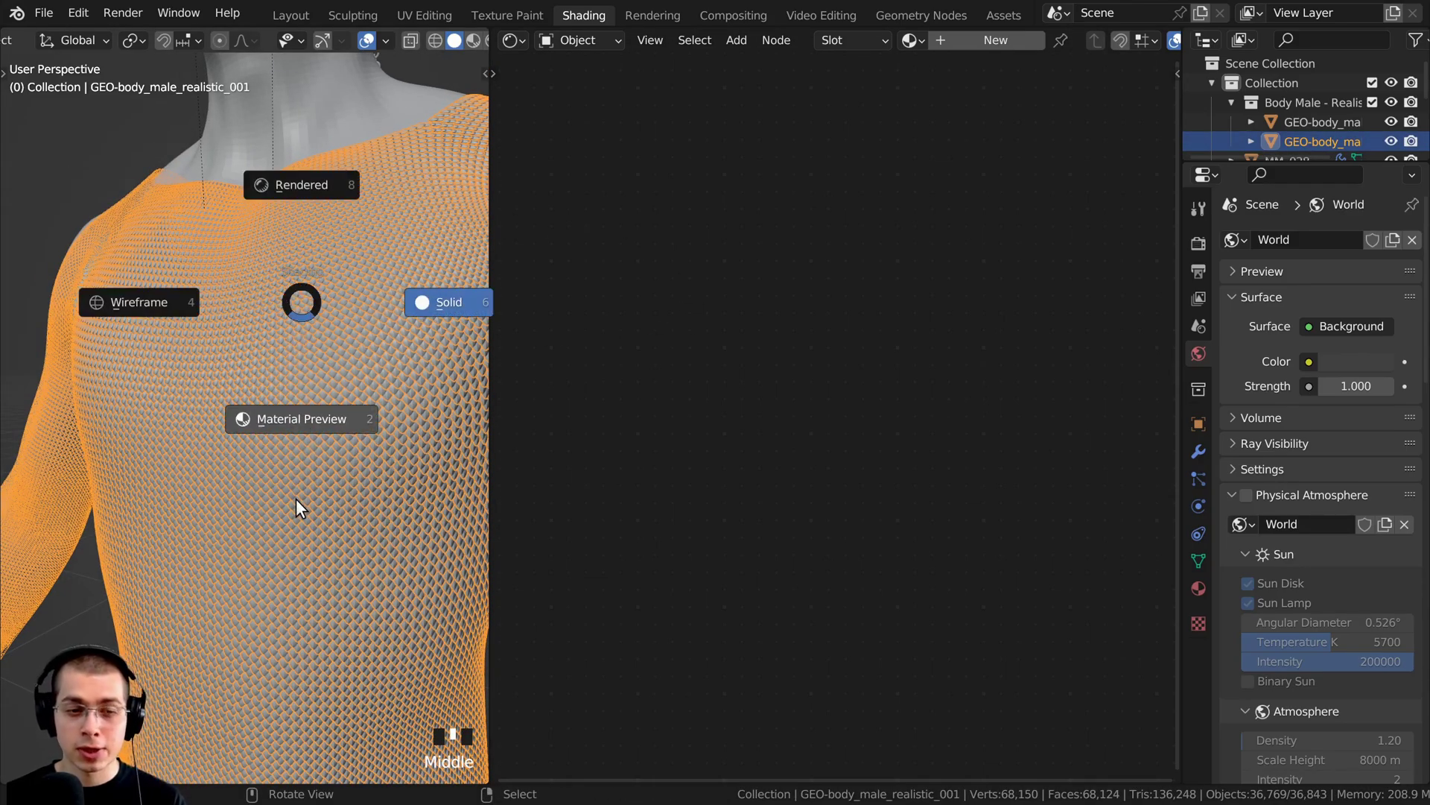
pyautogui.click(306, 455)
pyautogui.click(304, 425)
pyautogui.scroll(2, 290, 391)
pyautogui.moveTo(281, 377); pyautogui.dragTo(328, 350, button='middle')
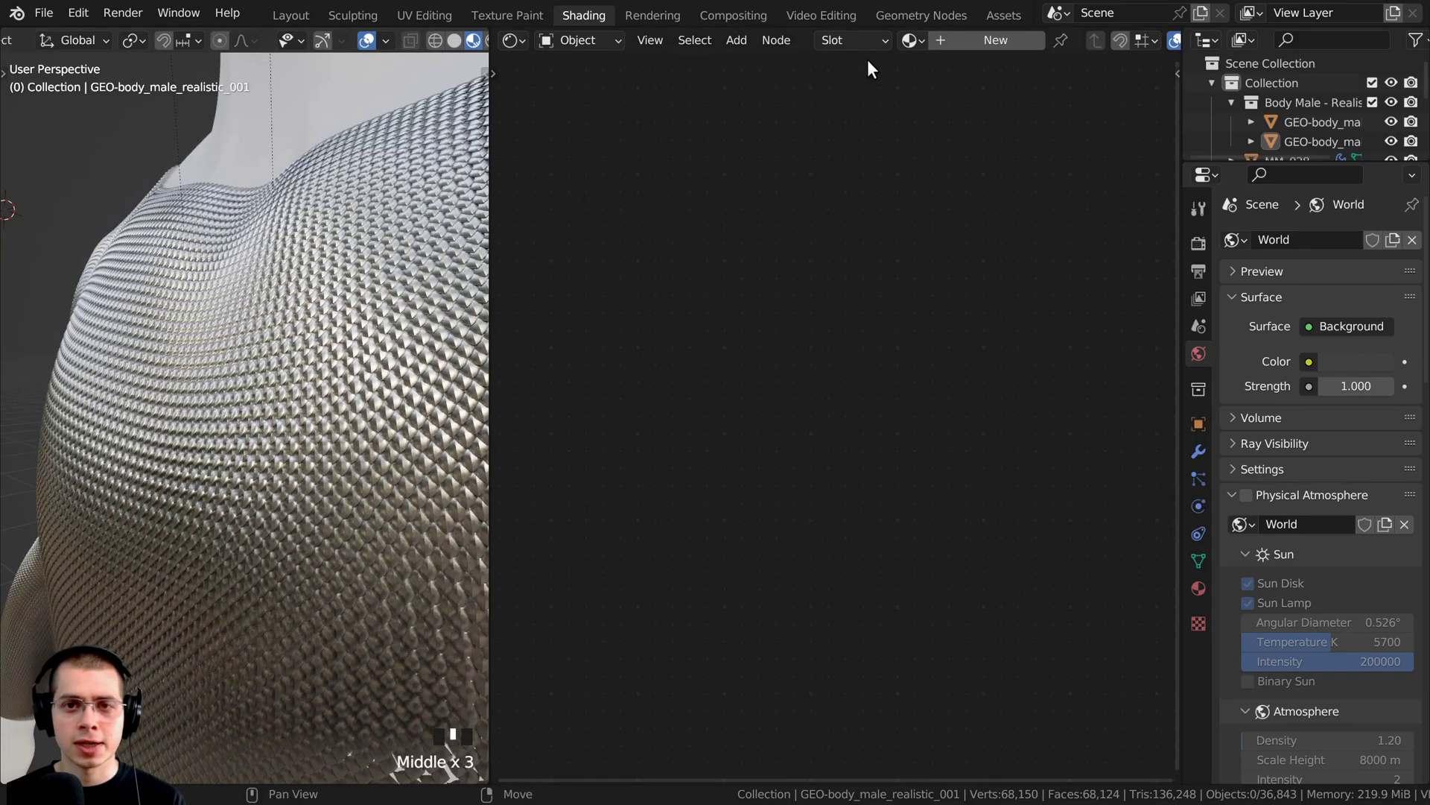
# Step: Assign the metal.001 material to the garment and set its Base Color to orange with hue 0.036, saturation 0.884 and value 0.538
pyautogui.click(909, 41)
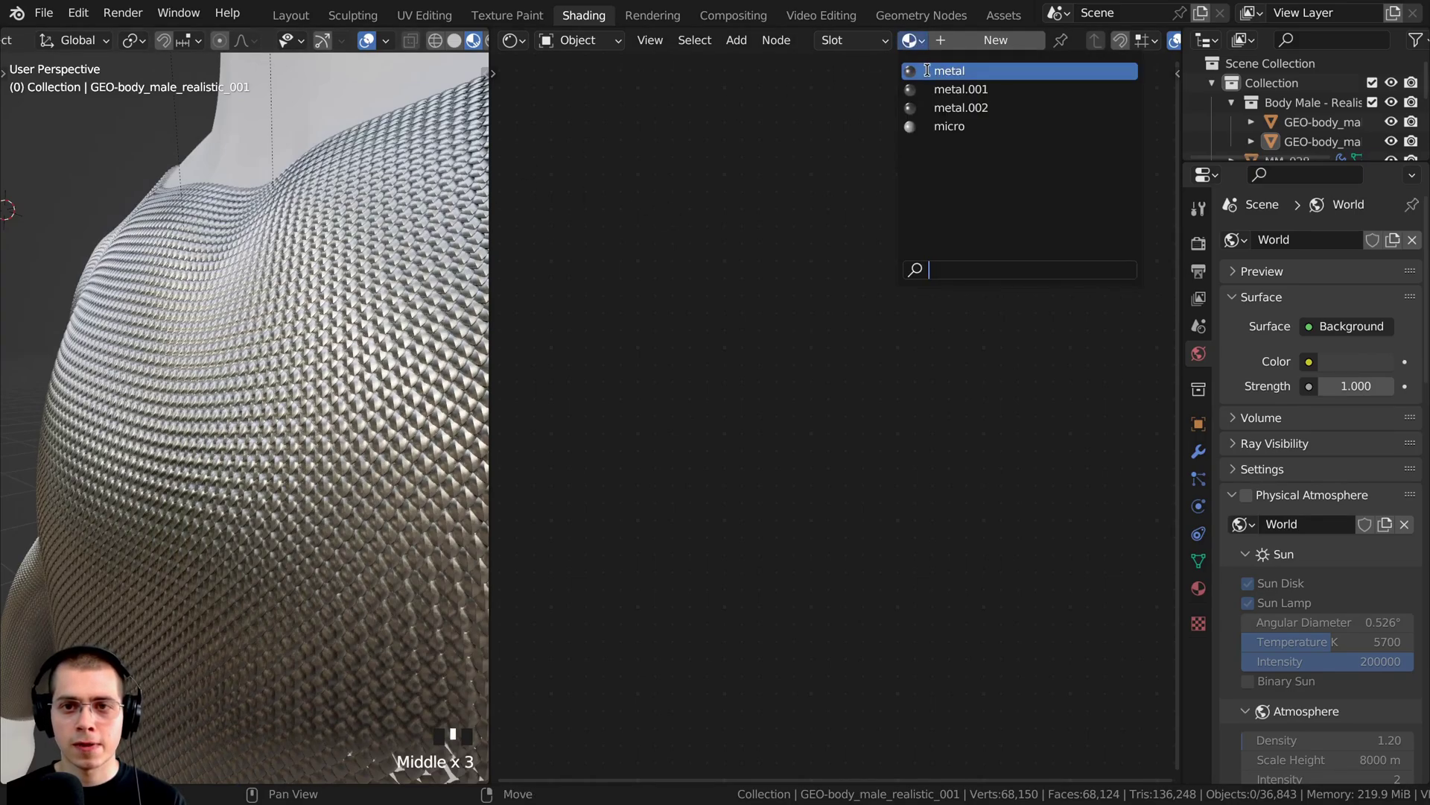
pyautogui.click(950, 70)
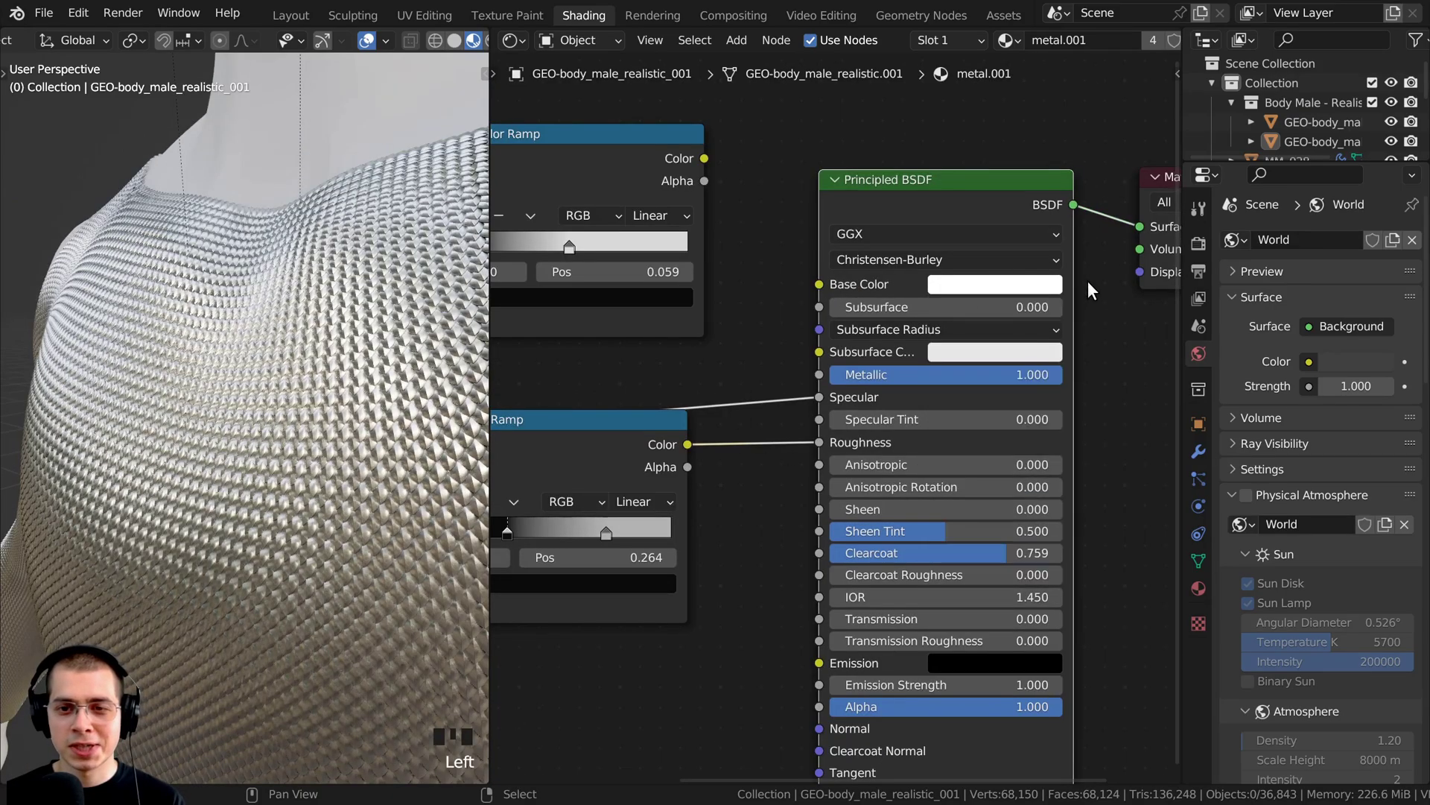
pyautogui.click(1030, 291)
pyautogui.moveTo(1006, 383); pyautogui.dragTo(995, 423)
pyautogui.click(1102, 333)
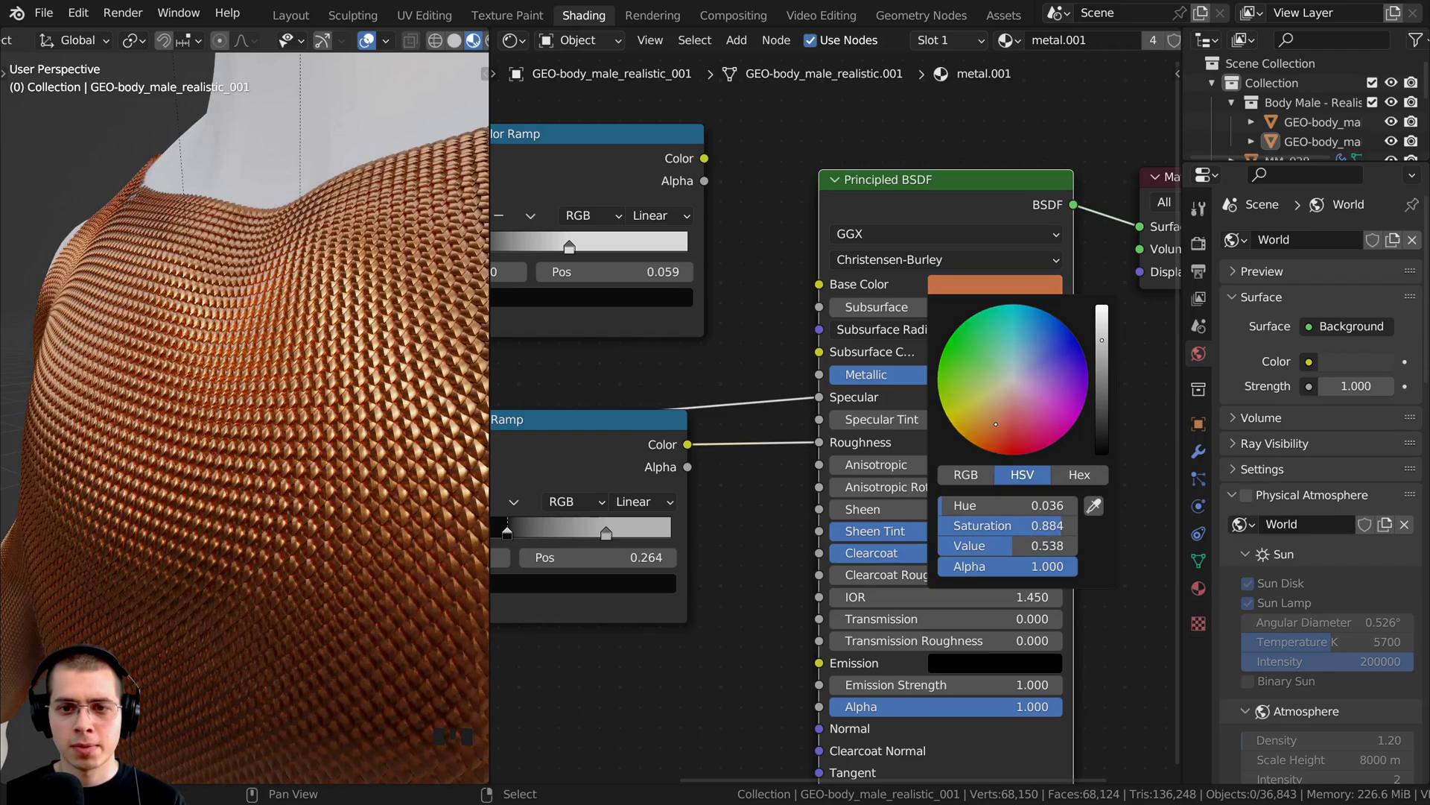
pyautogui.moveTo(957, 396); pyautogui.dragTo(958, 372, button='middle')
pyautogui.moveTo(1043, 352)
pyautogui.mouseDown()
pyautogui.moveTo(842, 352)
pyautogui.moveTo(1063, 352)
pyautogui.mouseUp()
# Step: Examine the orange metallic micro mesh on the body together with the material's shader nodes
pyautogui.moveTo(298, 399); pyautogui.dragTo(269, 421, button='middle')
pyautogui.scroll(1, 1129, 349)
pyautogui.press('a')
pyautogui.press('a')
pyautogui.press('a')
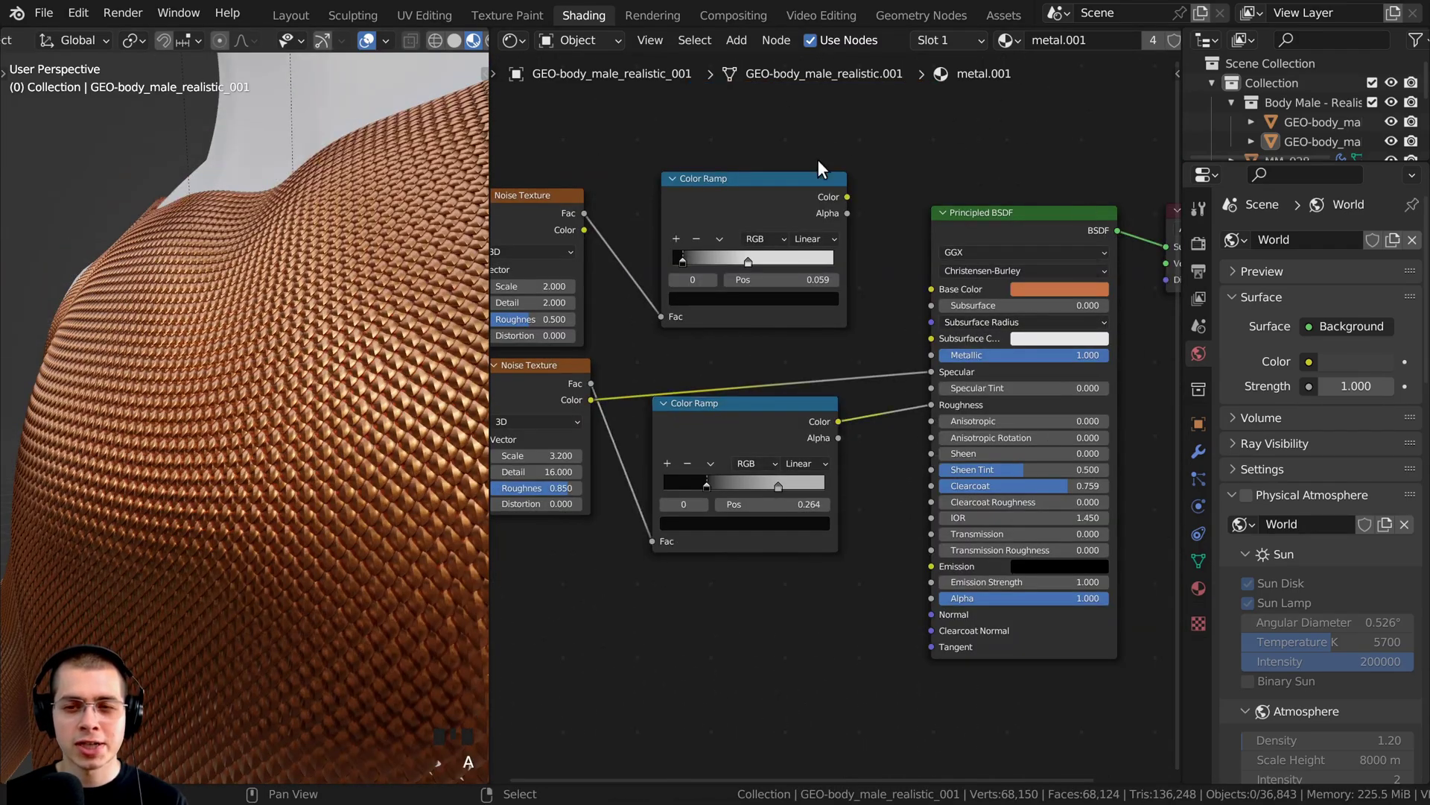
pyautogui.moveTo(843, 252)
pyautogui.mouseDown(button='middle')
pyautogui.moveTo(740, 268)
pyautogui.moveTo(828, 268)
pyautogui.mouseUp(button='middle')
pyautogui.press('a')
pyautogui.moveTo(351, 317)
pyautogui.mouseDown(button='middle')
pyautogui.moveTo(322, 299)
pyautogui.moveTo(345, 324)
pyautogui.mouseUp(button='middle')
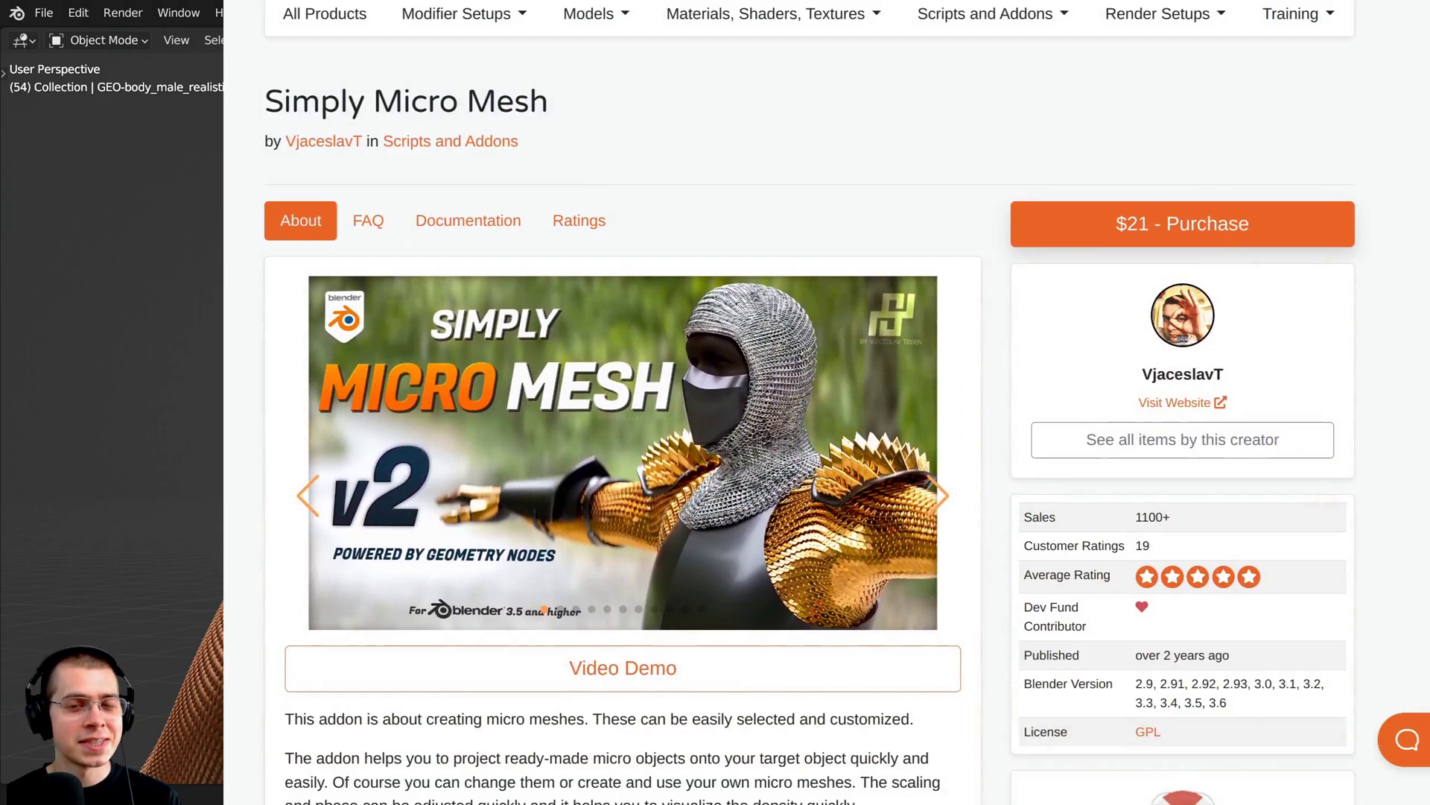
# Step: Browse the preview image gallery on the Simply Micro Mesh product page in the web browser
pyautogui.scroll(-2, 812, 447)
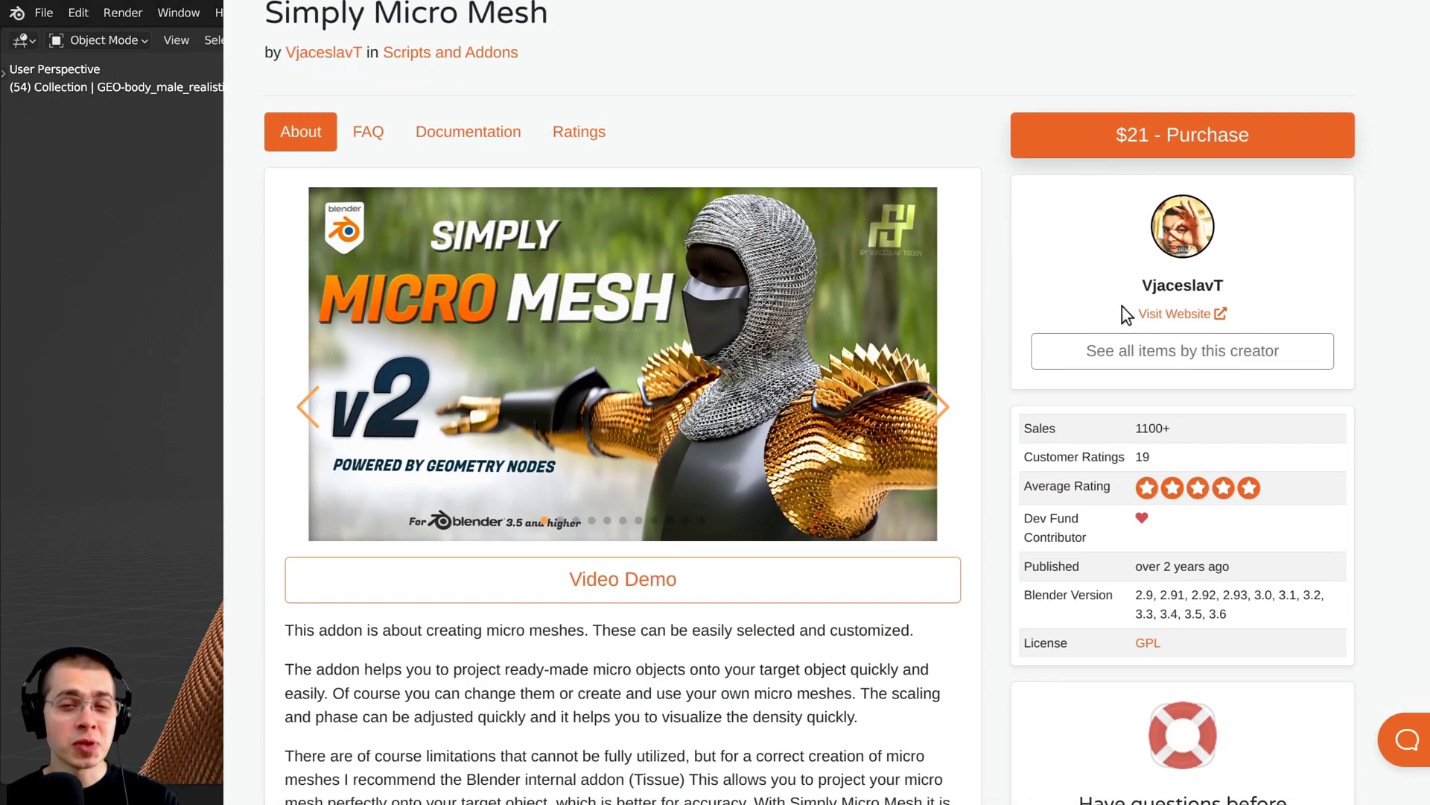
pyautogui.click(945, 408)
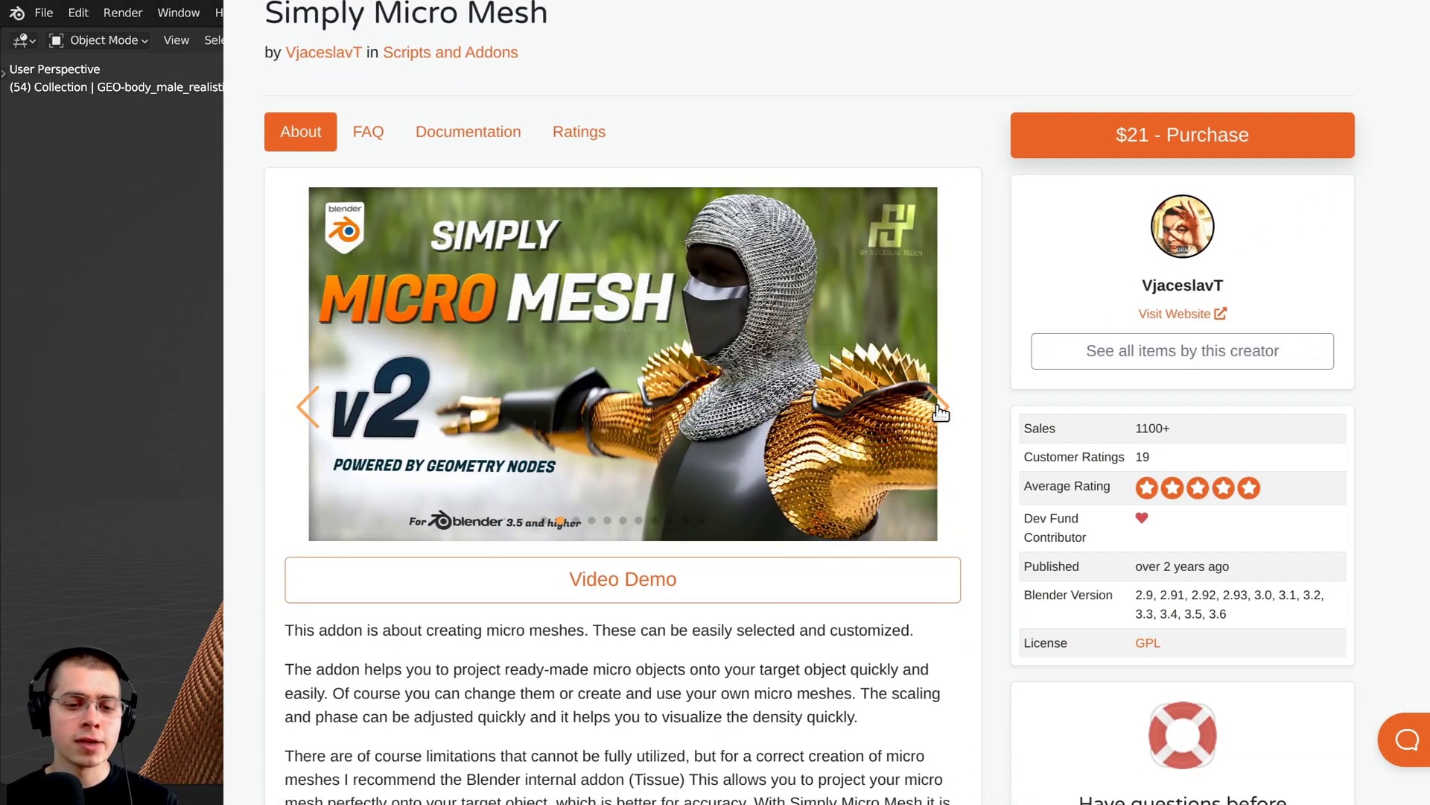
pyautogui.click(941, 409)
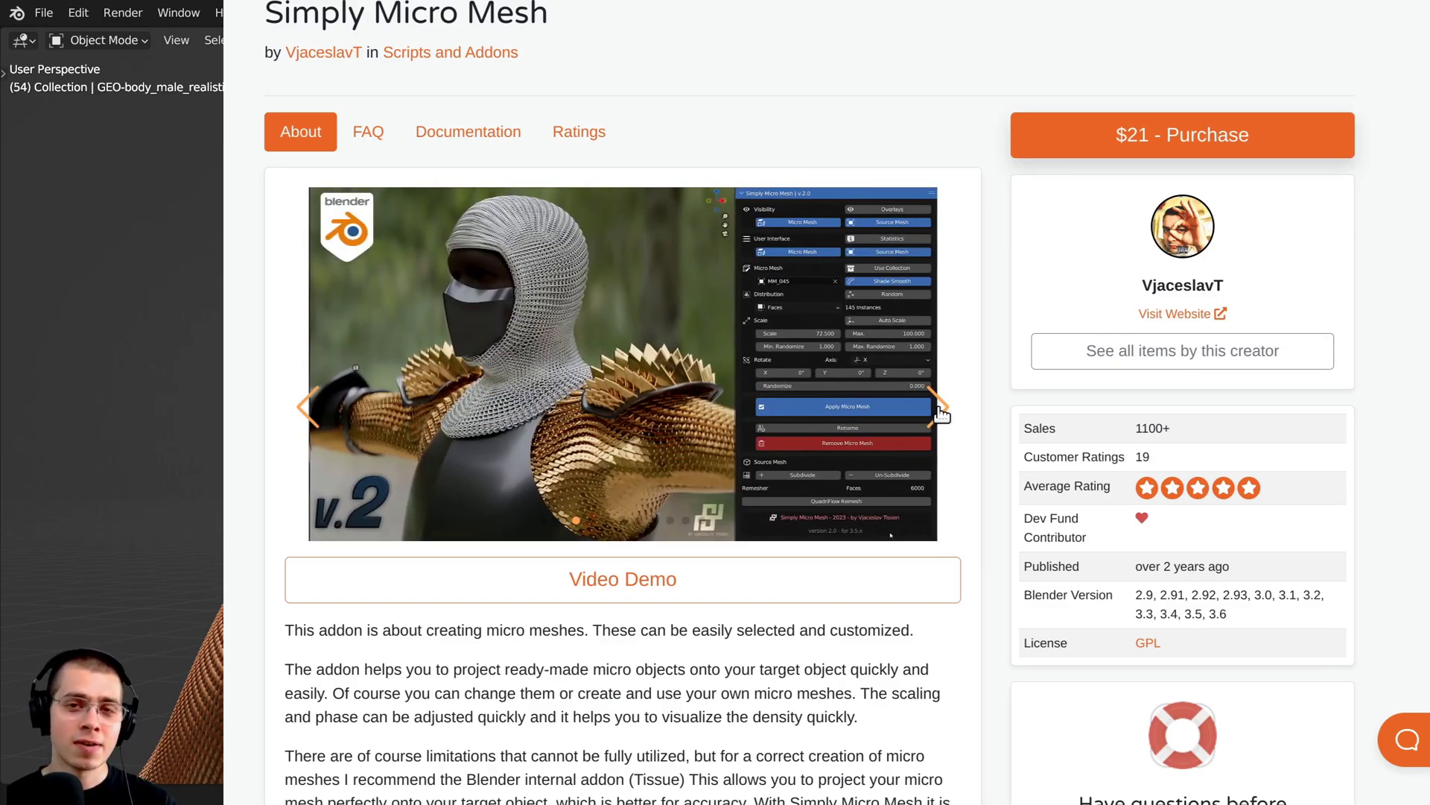
pyautogui.click(940, 409)
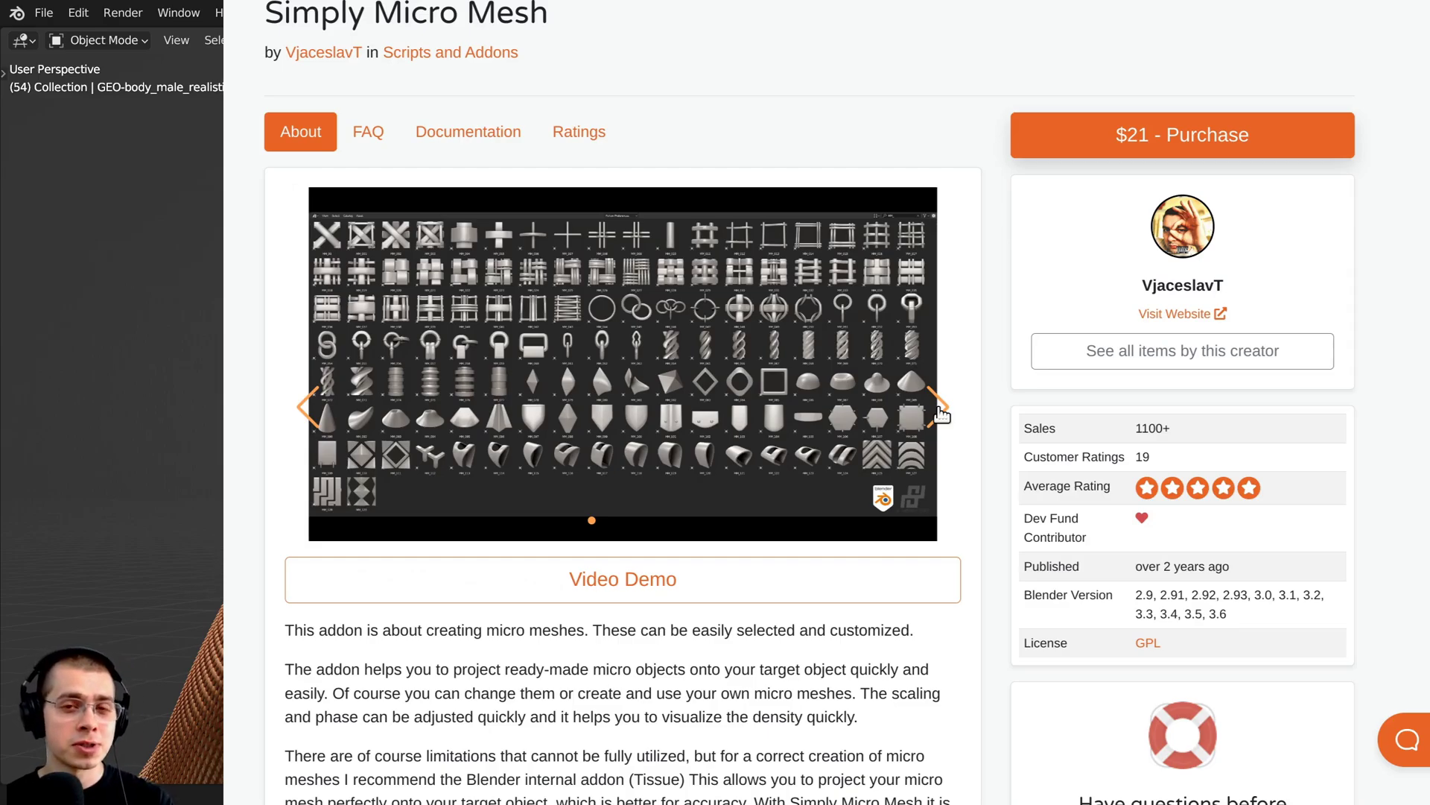
pyautogui.click(940, 409)
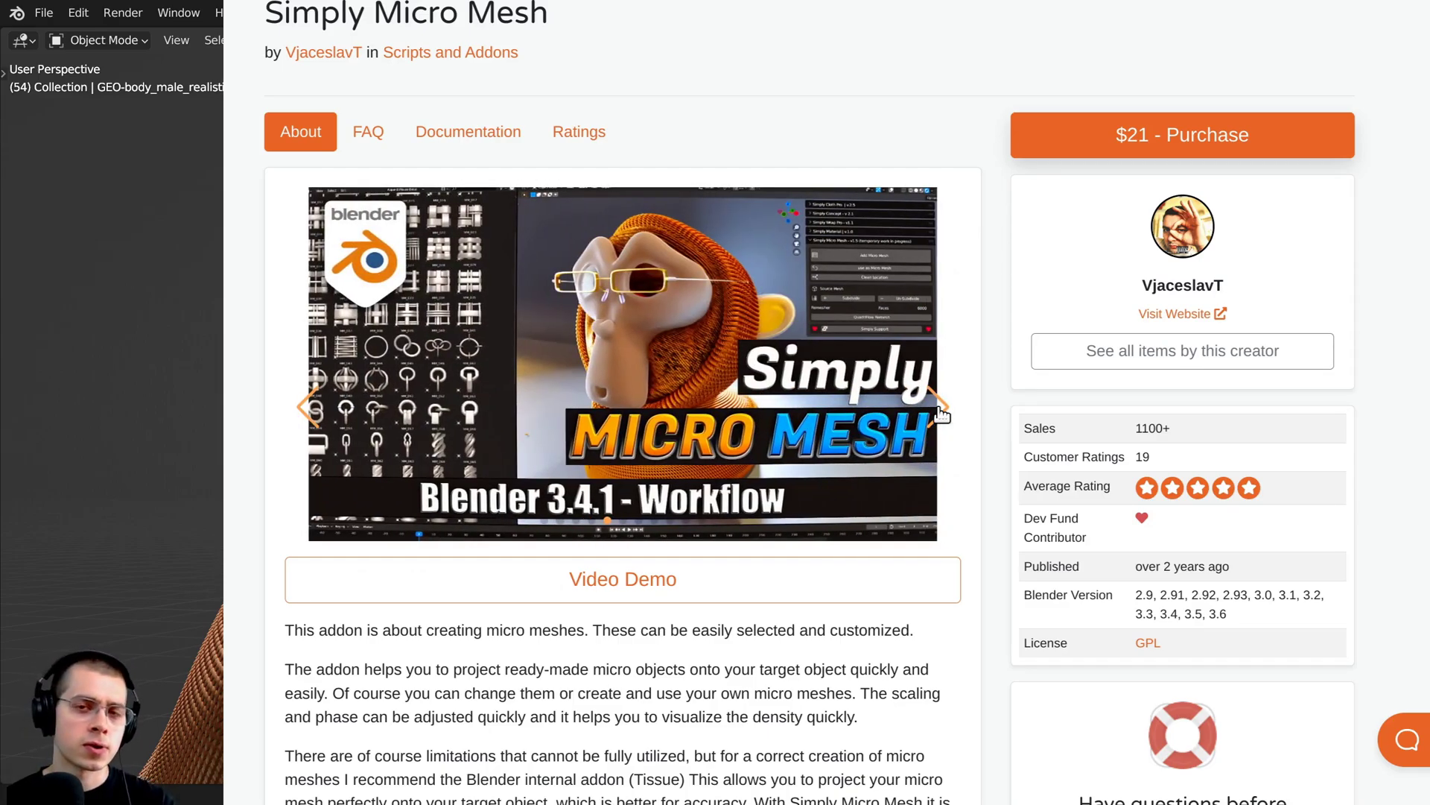
pyautogui.click(939, 409)
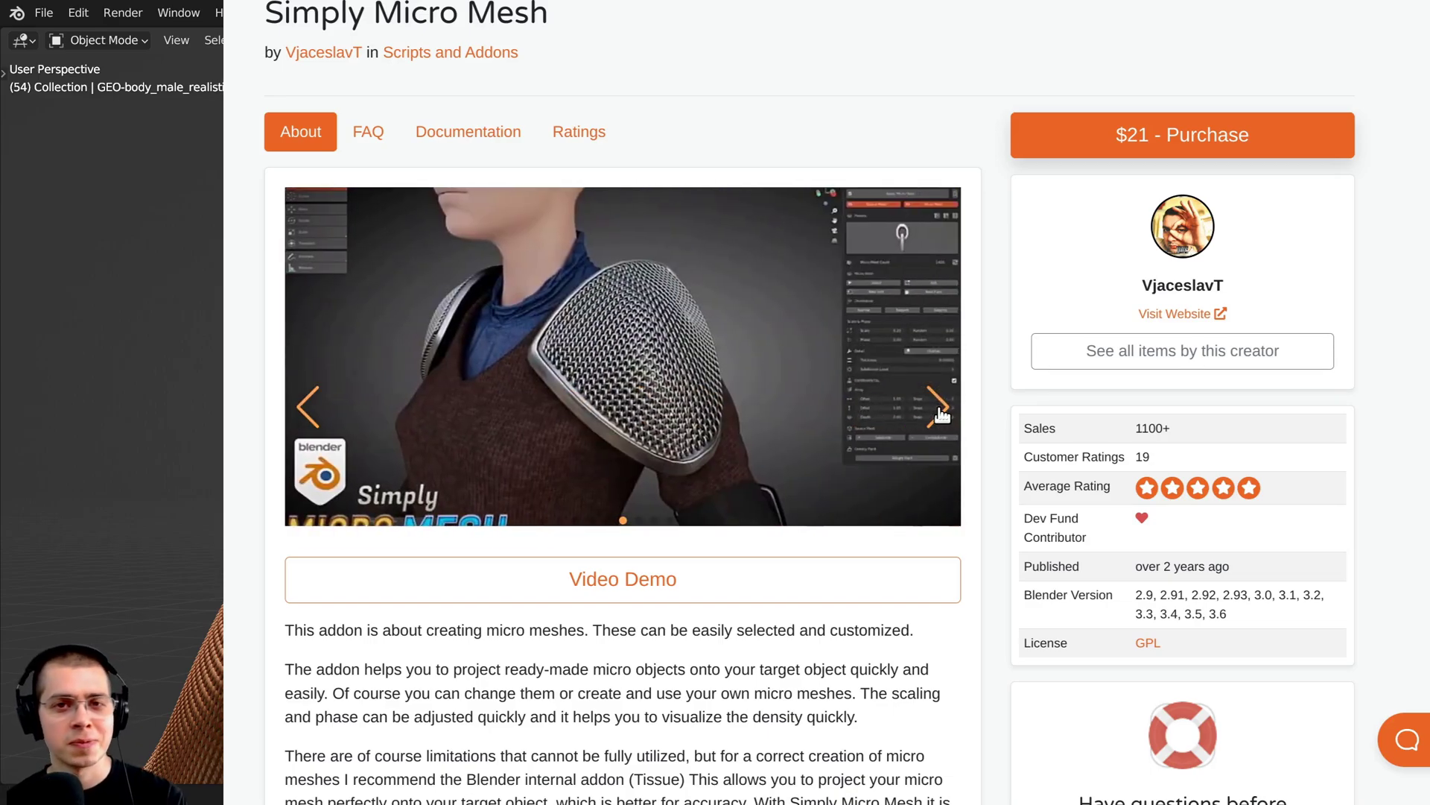
pyautogui.click(939, 409)
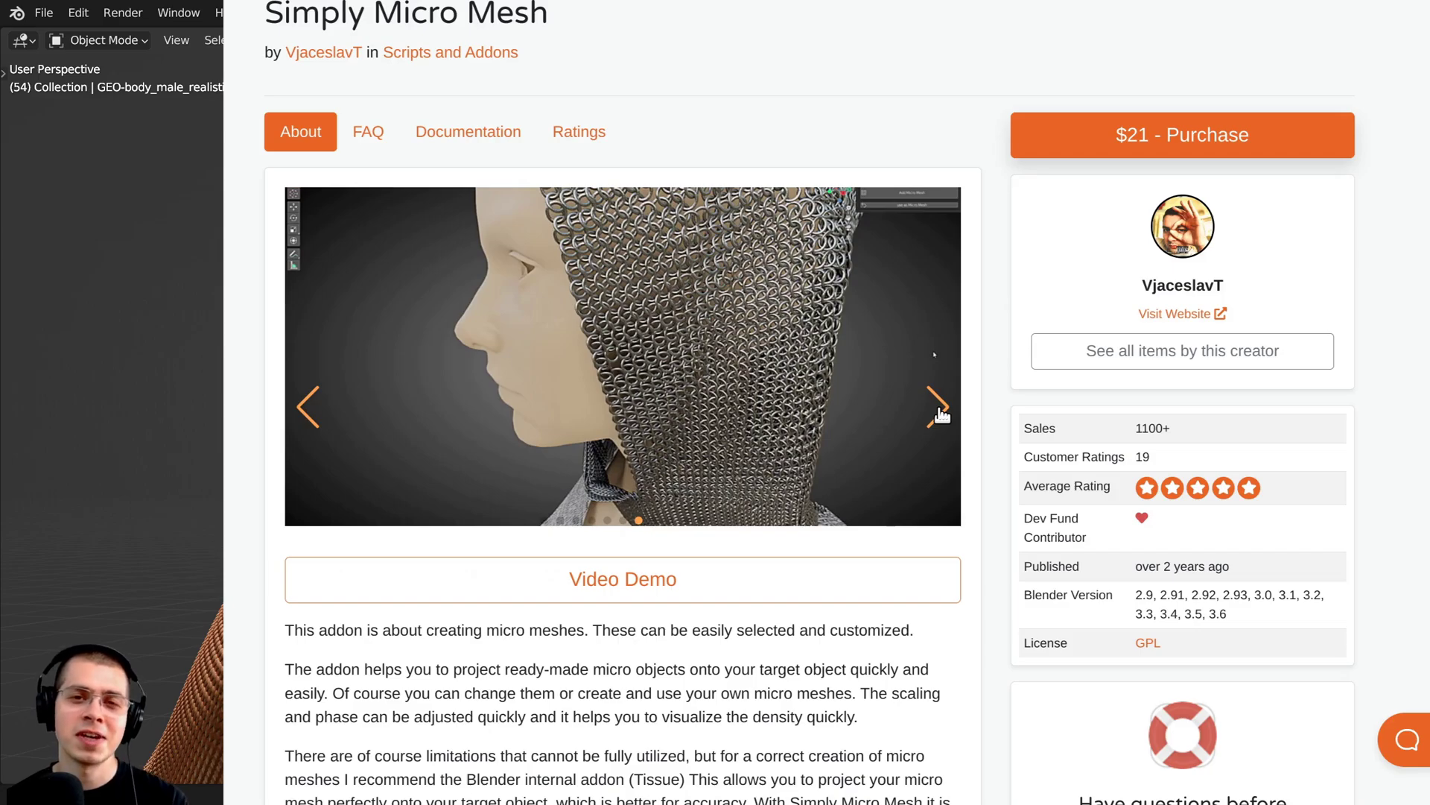
pyautogui.click(939, 409)
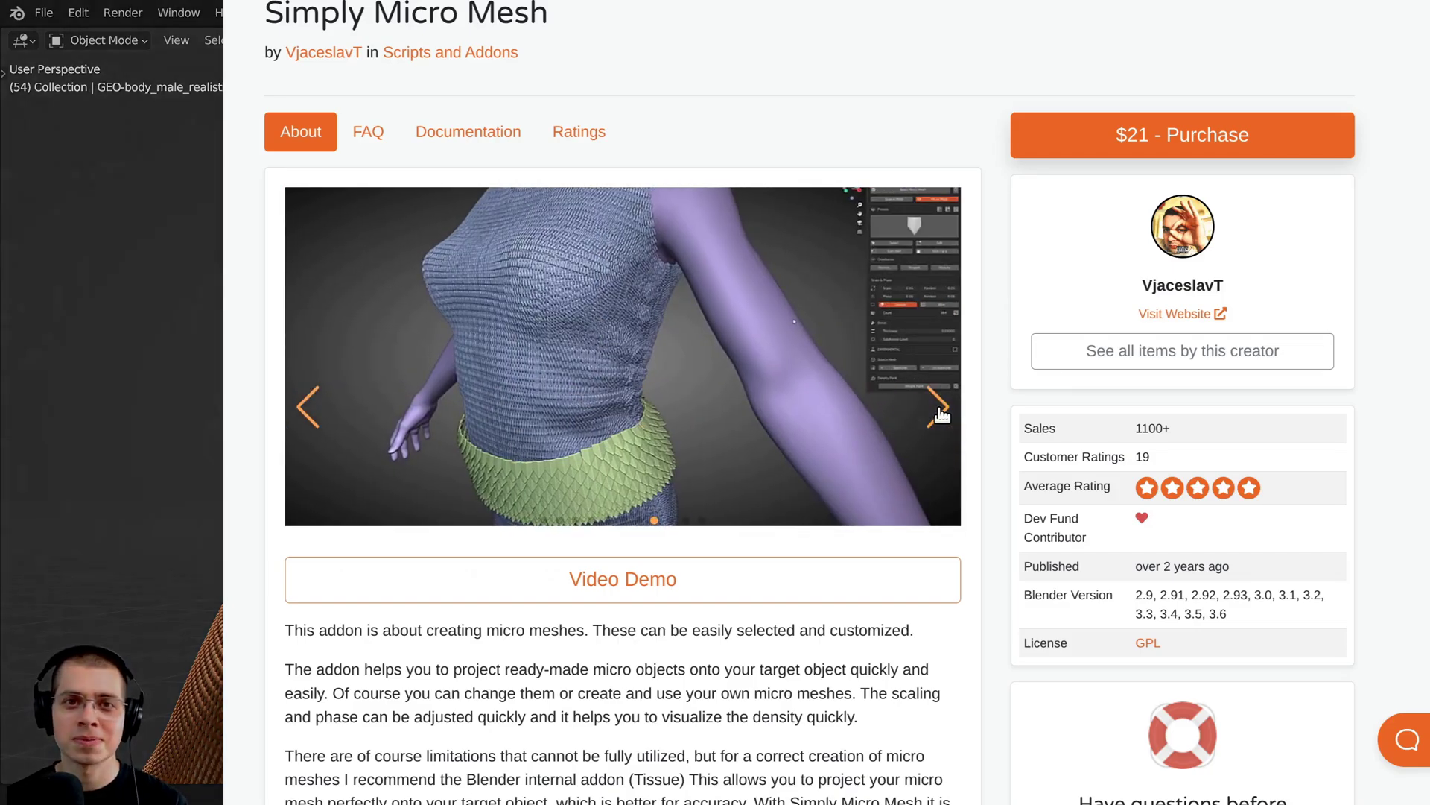
pyautogui.click(939, 409)
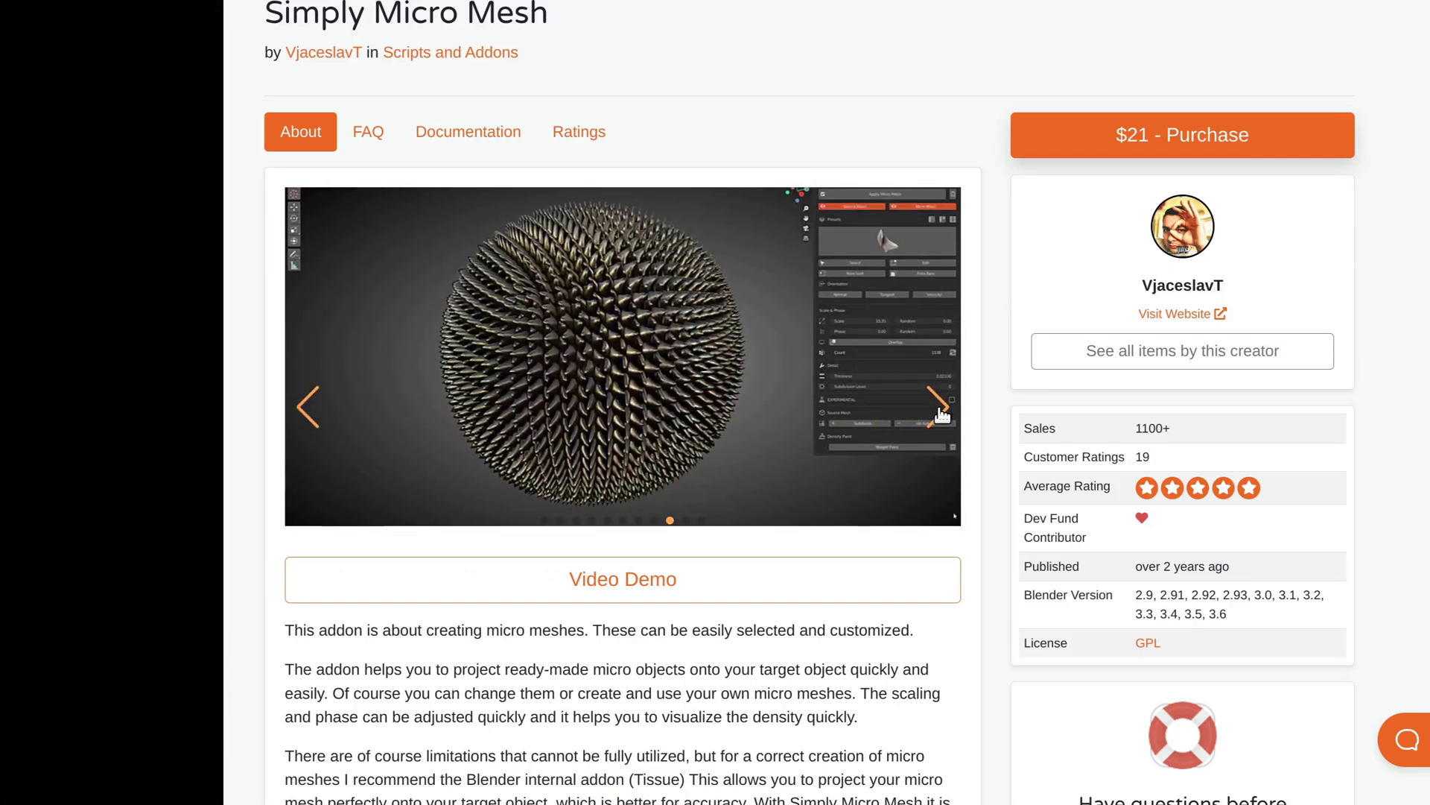
pyautogui.click(939, 409)
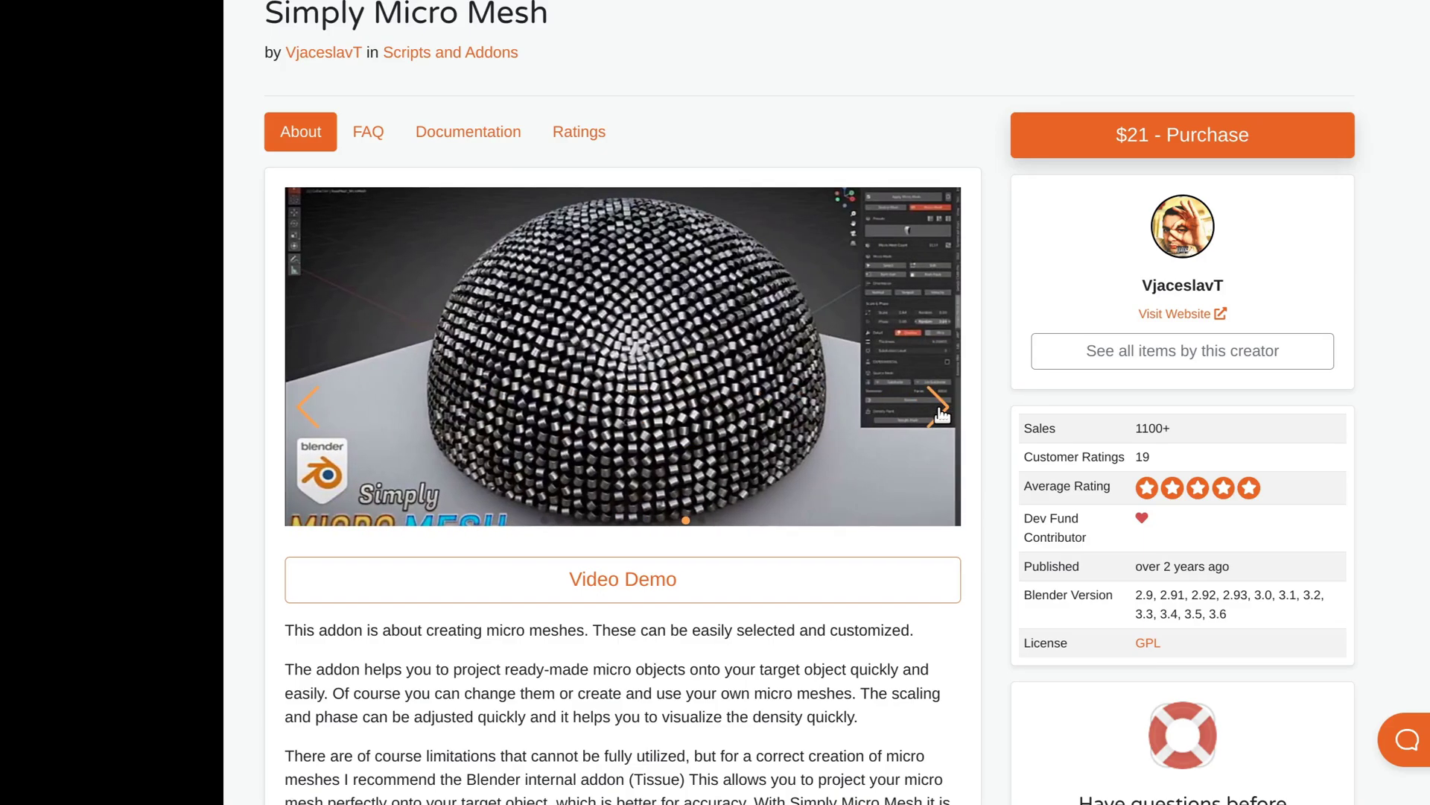